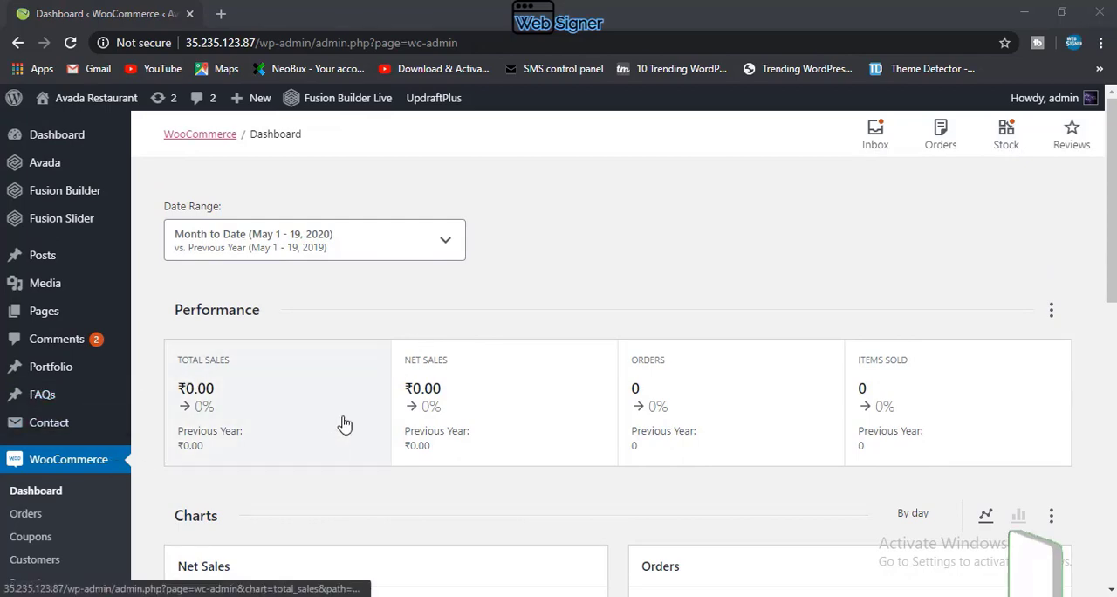
Step: Open the page for adding new plugins to the WordPress site
{"action": "scroll", "coordinate": [343, 427], "scroll_direction": "down", "scroll_amount": 3}
{"action": "scroll", "coordinate": [342, 423], "scroll_direction": "up", "scroll_amount": 3}
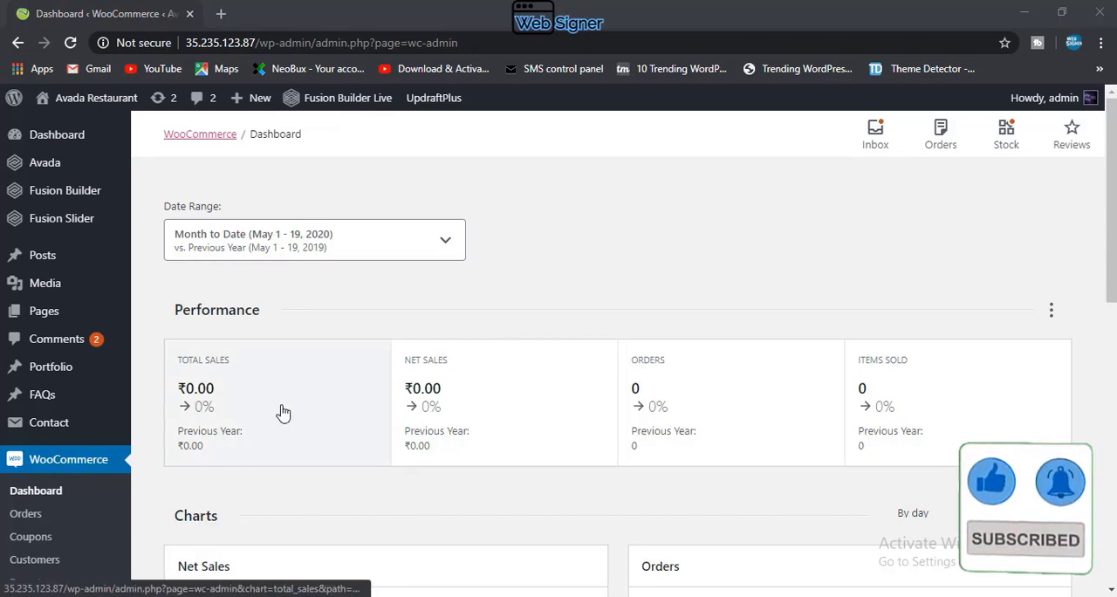
{"action": "scroll", "coordinate": [321, 373], "scroll_direction": "down", "scroll_amount": 2}
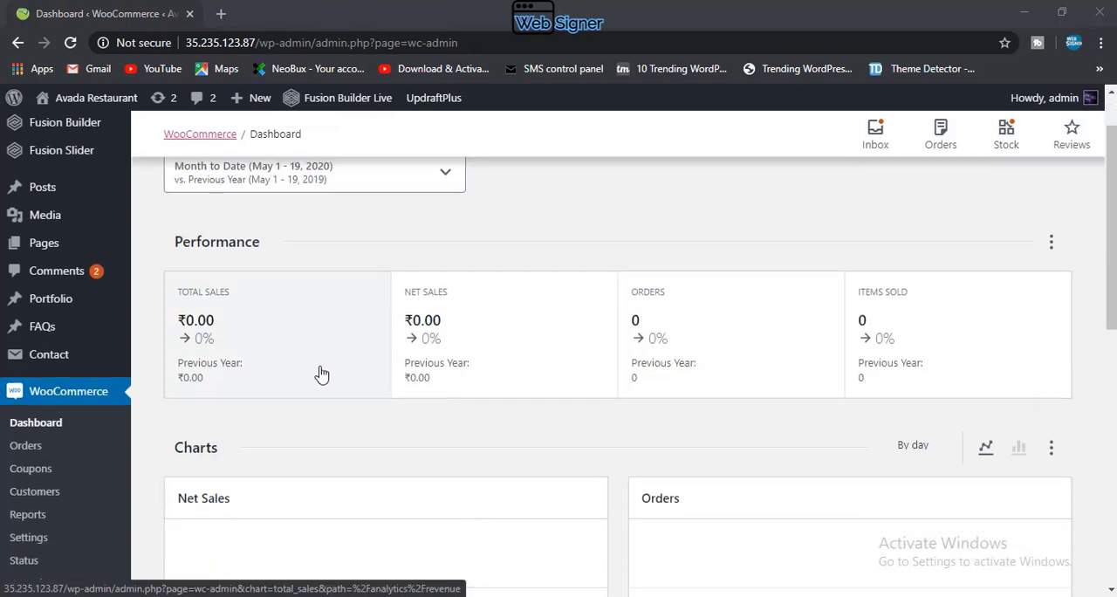
{"action": "scroll", "coordinate": [165, 505], "scroll_direction": "down", "scroll_amount": 2}
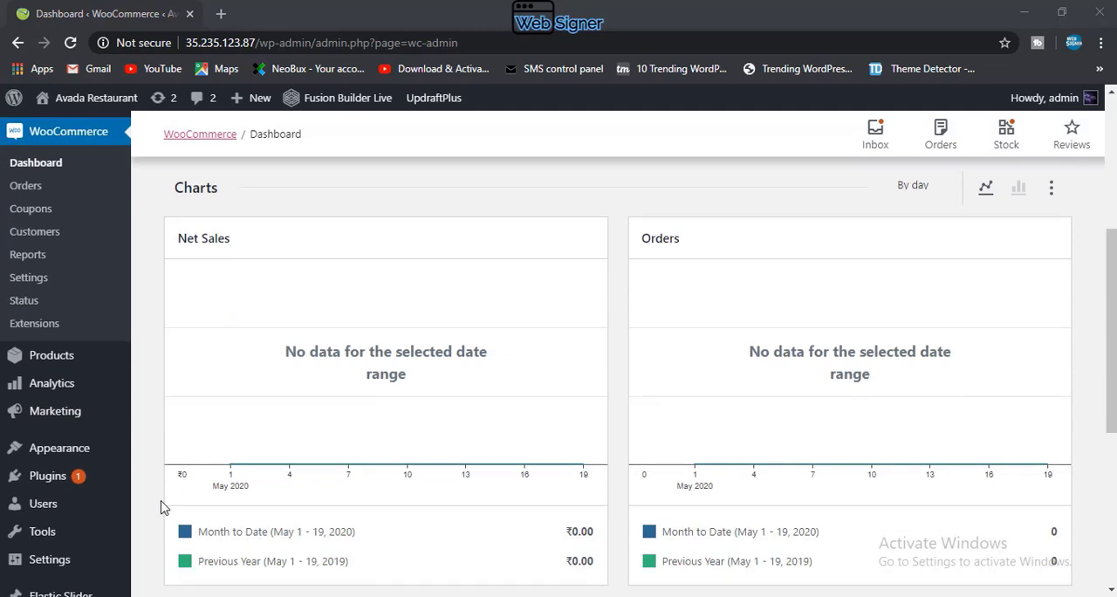
{"action": "mouse_move", "coordinate": [26, 484]}
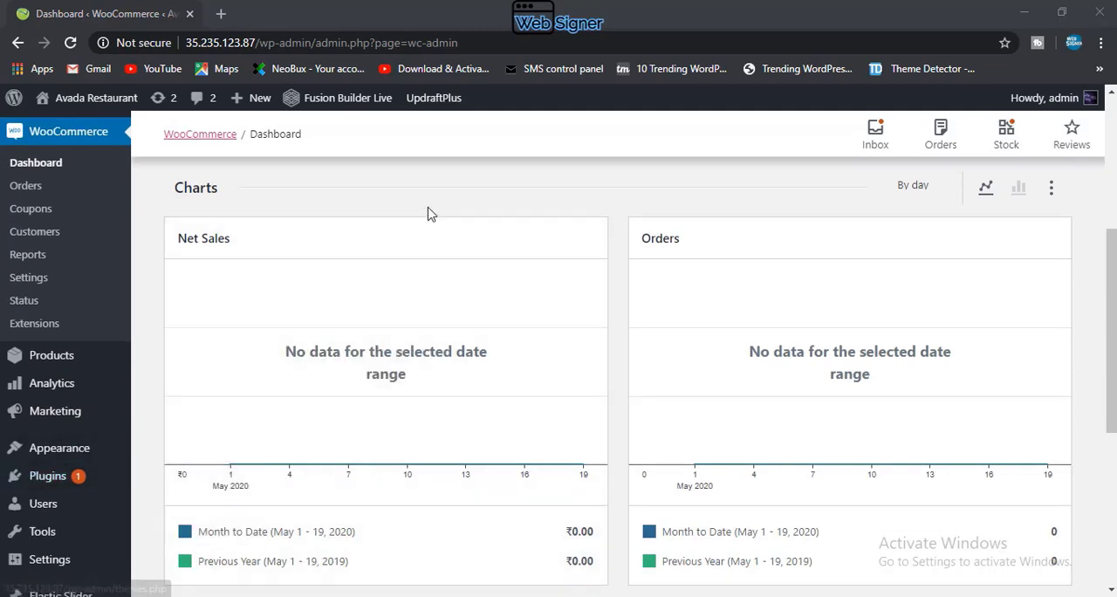
{"action": "mouse_move", "coordinate": [77, 489]}
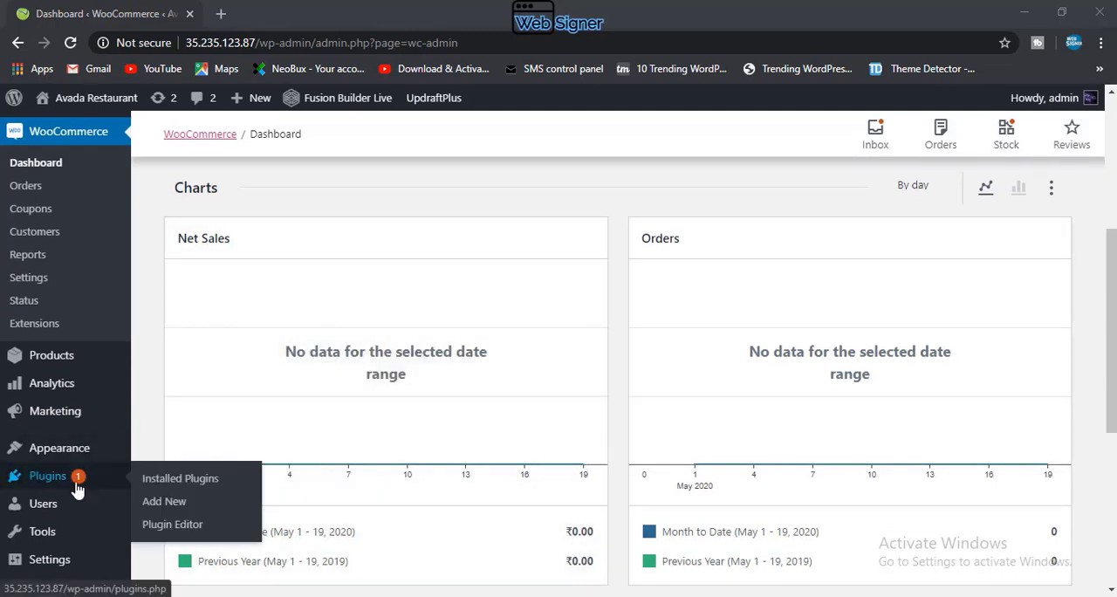
{"action": "left_click", "coordinate": [171, 505]}
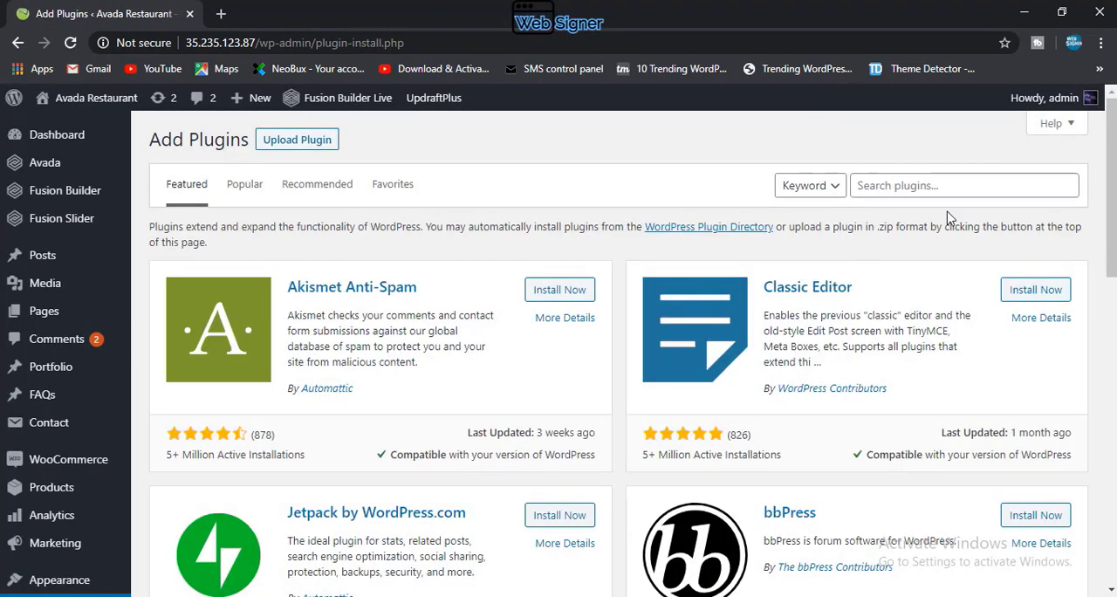
Step: Search the plugin directory for "woocommerce"
{"action": "left_click", "coordinate": [941, 182]}
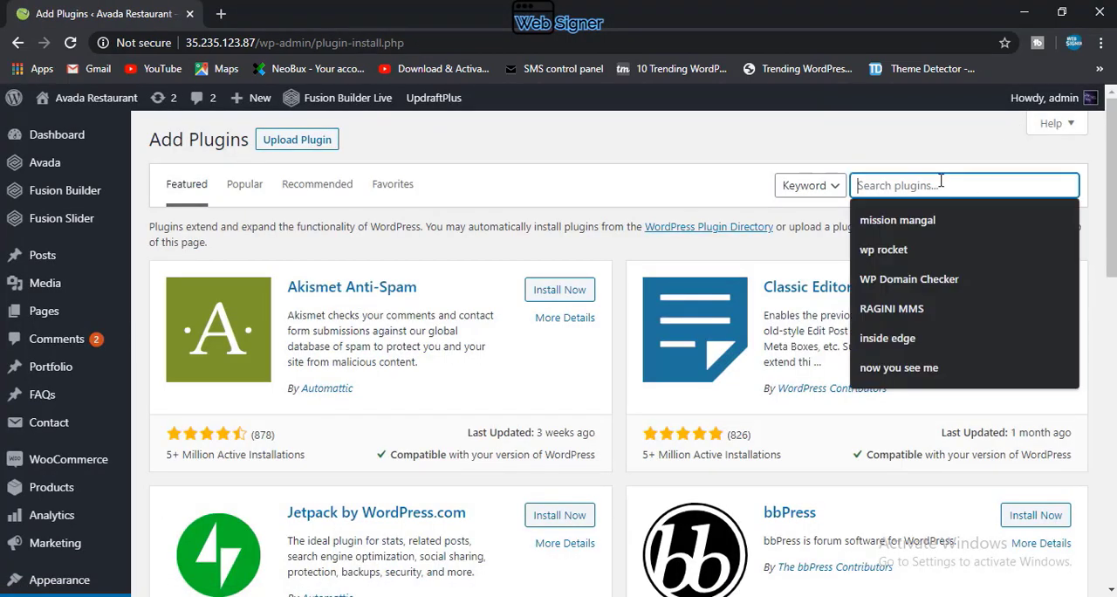
{"action": "type", "text": "wo"}
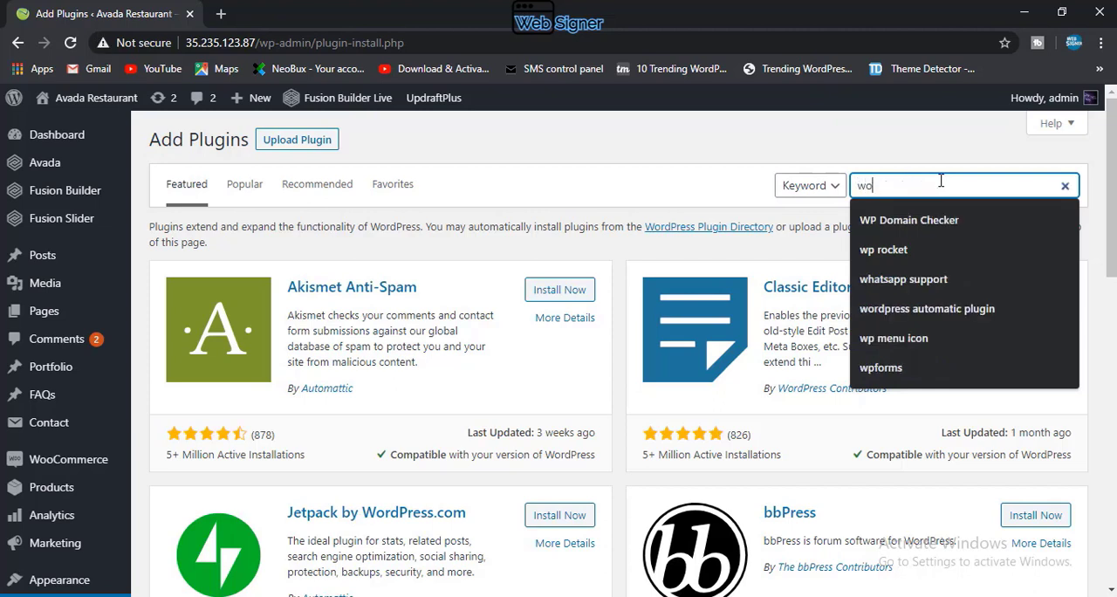
{"action": "type", "text": "oco"}
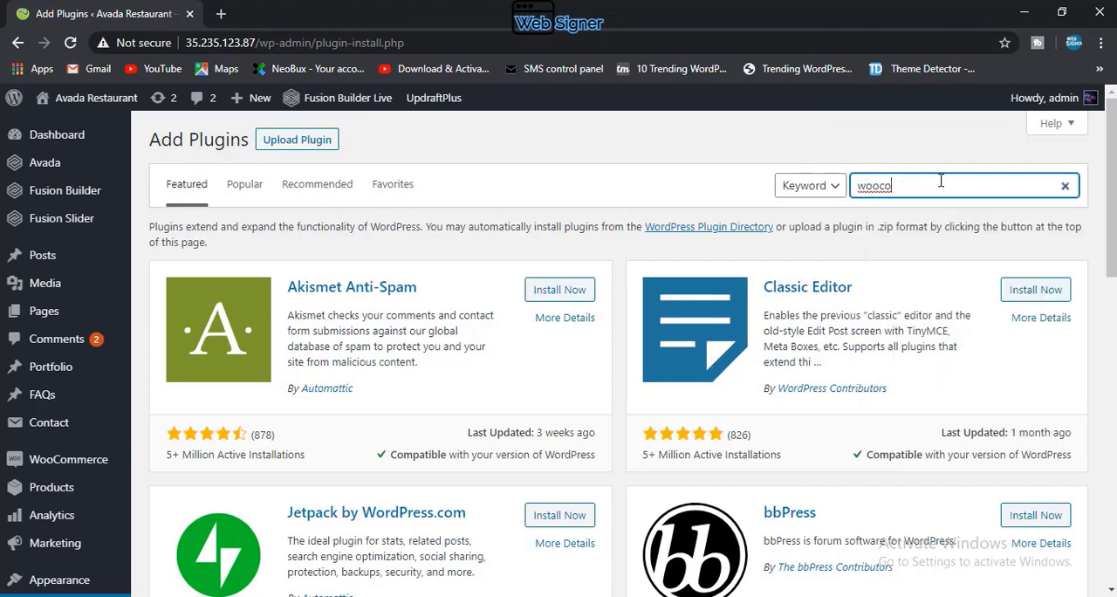
{"action": "type", "text": "mmerce"}
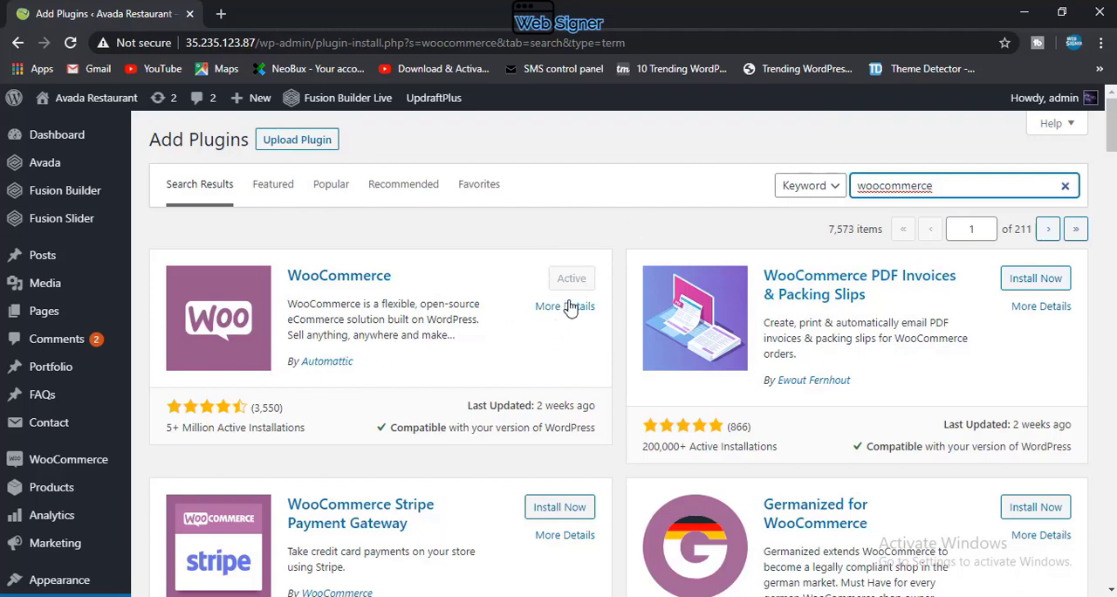
Step: Open the WooCommerce dashboard
{"action": "scroll", "coordinate": [288, 361], "scroll_direction": "down", "scroll_amount": 2}
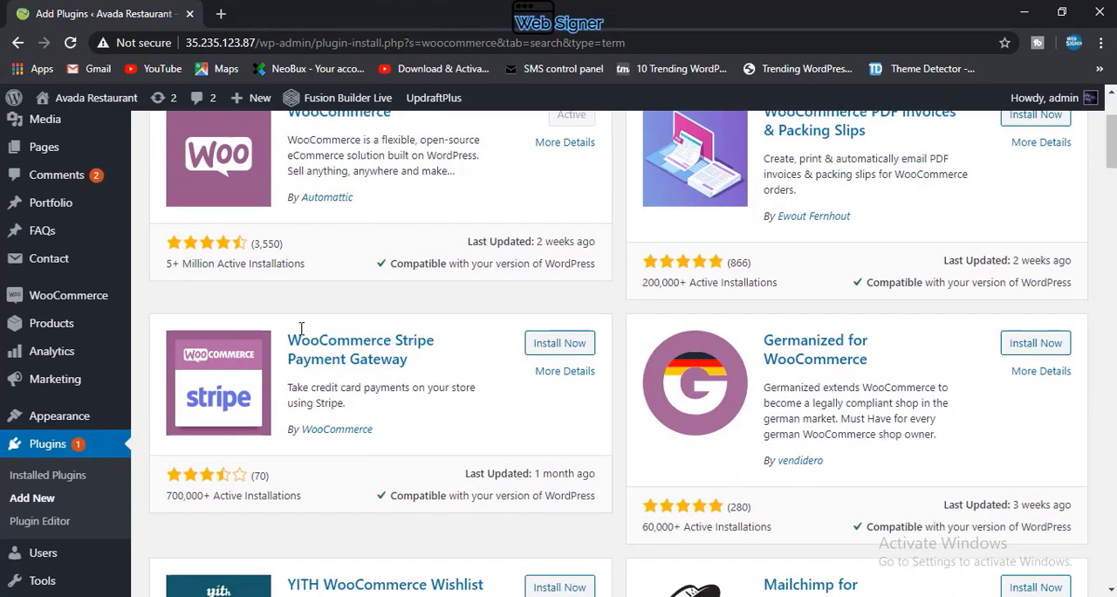
{"action": "left_click", "coordinate": [76, 297]}
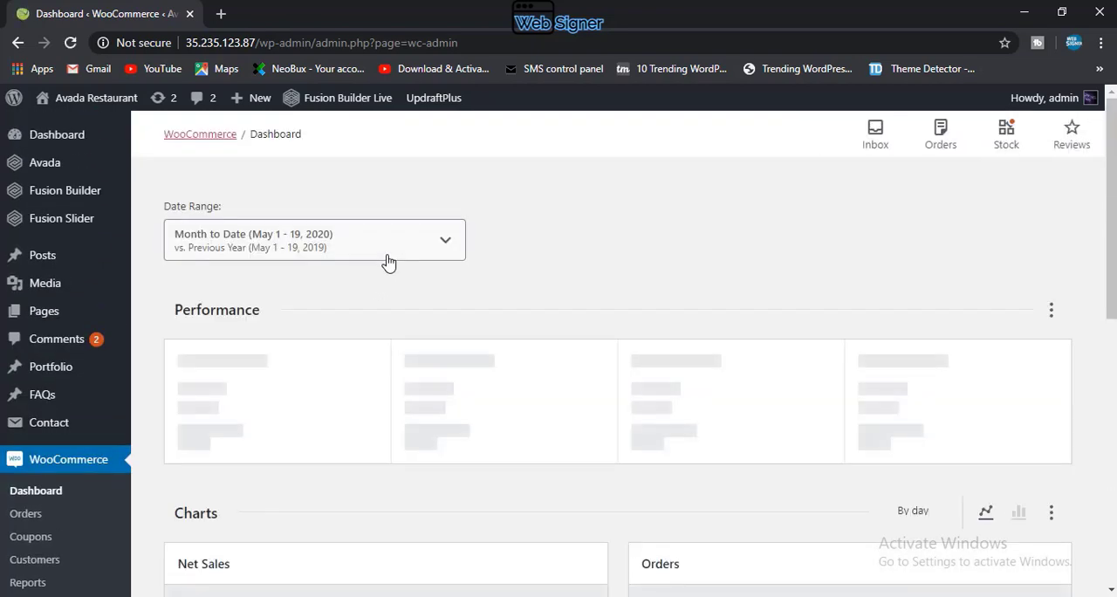
{"action": "scroll", "coordinate": [388, 262], "scroll_direction": "down", "scroll_amount": 2}
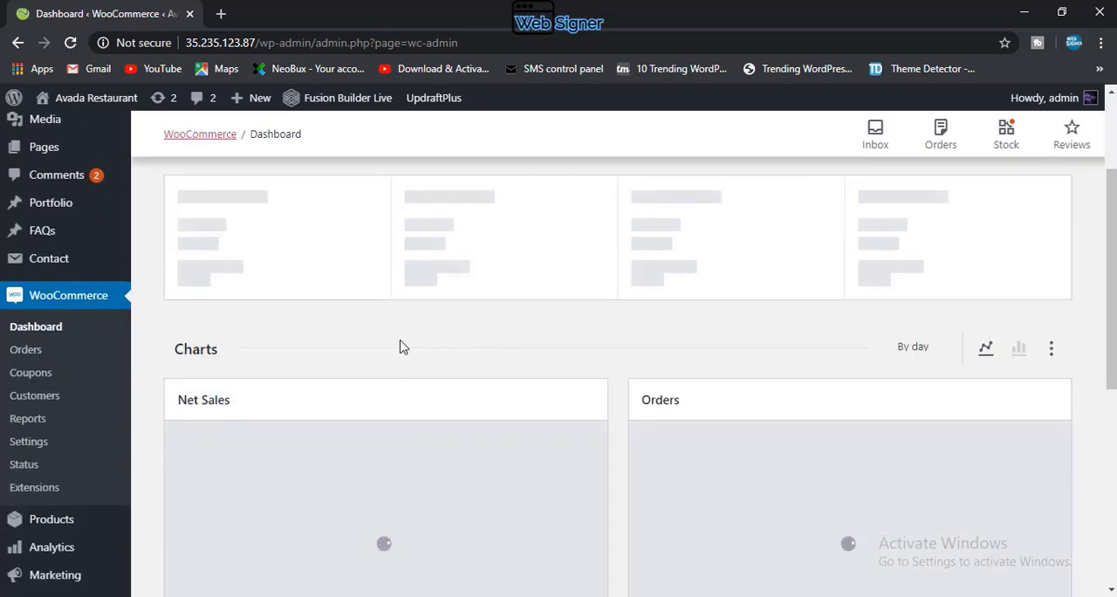
{"action": "scroll", "coordinate": [399, 348], "scroll_direction": "up", "scroll_amount": 2}
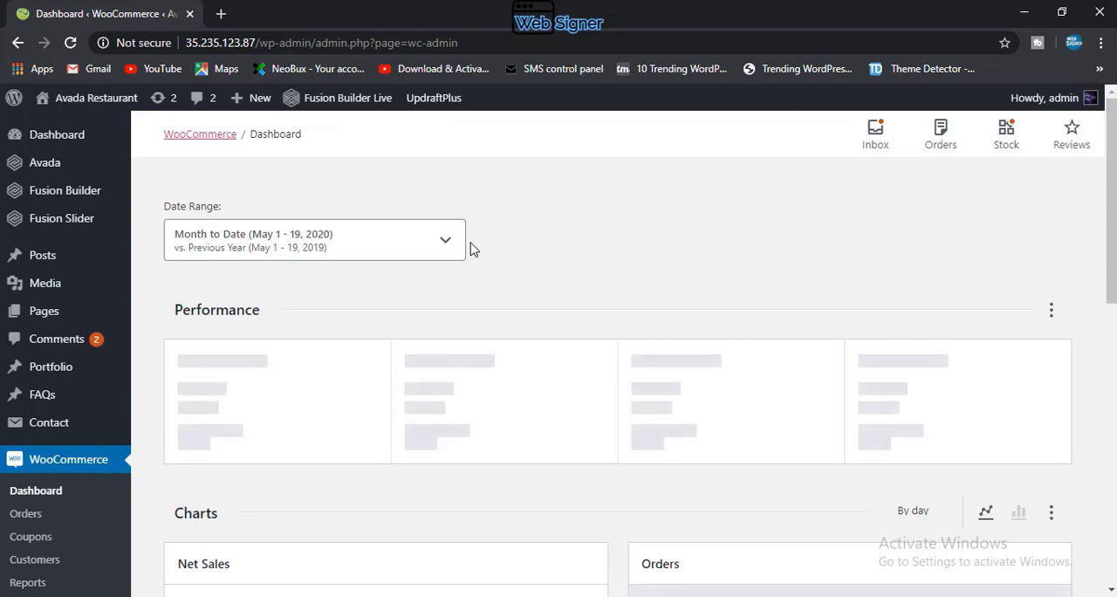
{"action": "left_click", "coordinate": [352, 241]}
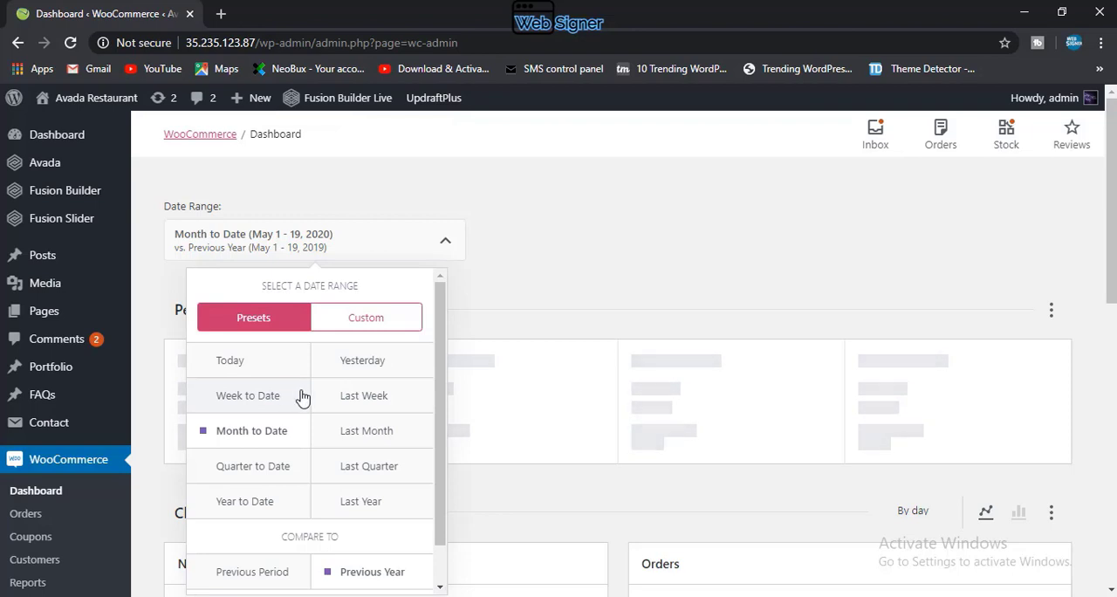
{"action": "left_click", "coordinate": [237, 361]}
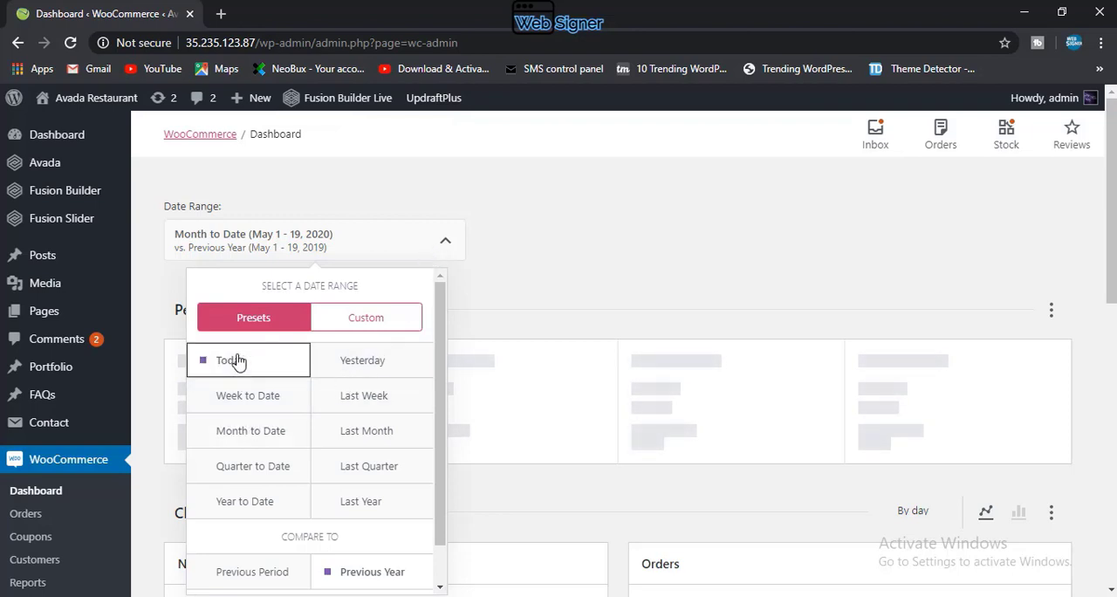
{"action": "left_click", "coordinate": [442, 245]}
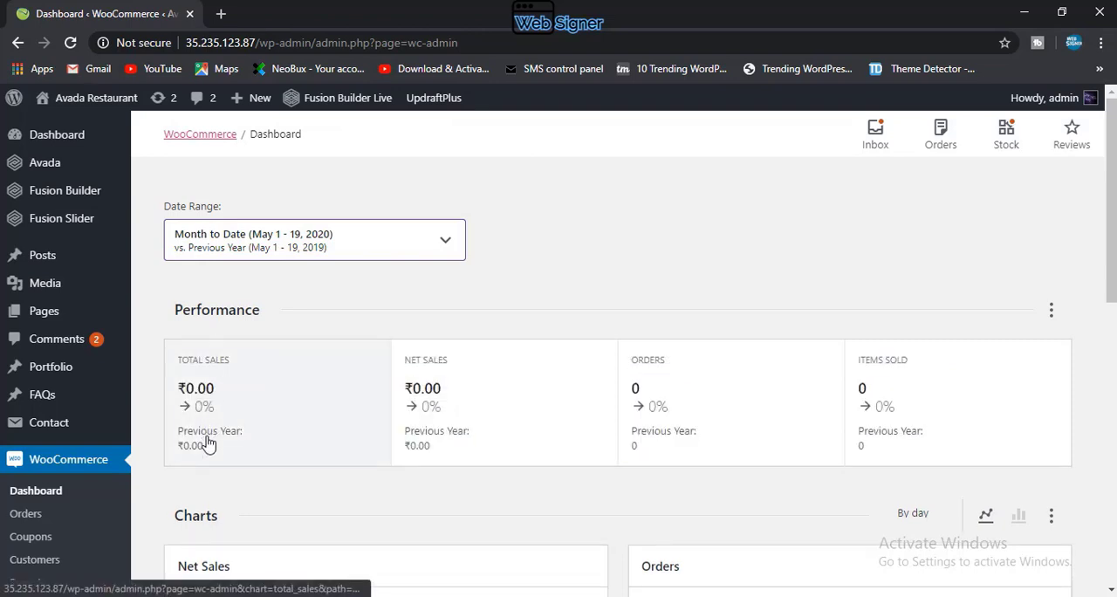
Step: Look through the Performance, Charts and Leaderboards sections of the WooCommerce dashboard
{"action": "scroll", "coordinate": [239, 357], "scroll_direction": "down", "scroll_amount": 1}
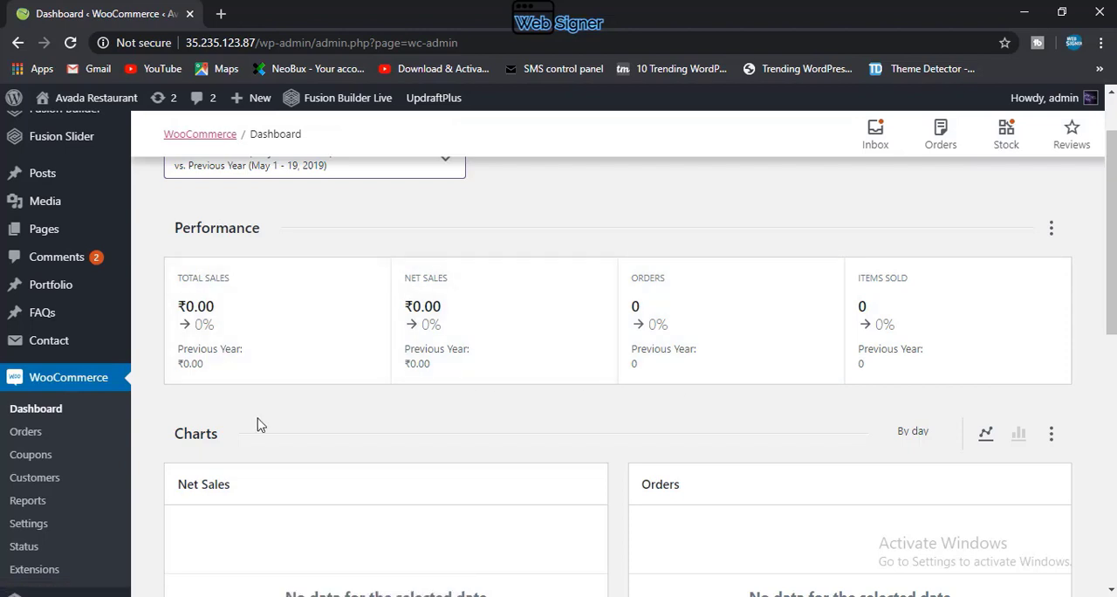
{"action": "scroll", "coordinate": [254, 423], "scroll_direction": "down", "scroll_amount": 3}
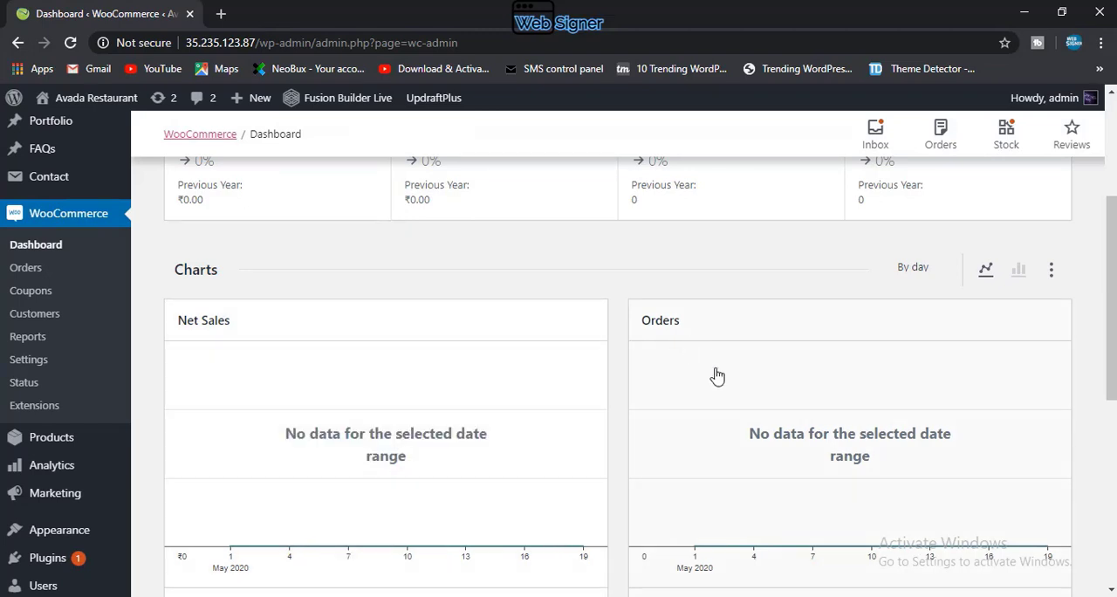
{"action": "scroll", "coordinate": [768, 458], "scroll_direction": "down", "scroll_amount": 5}
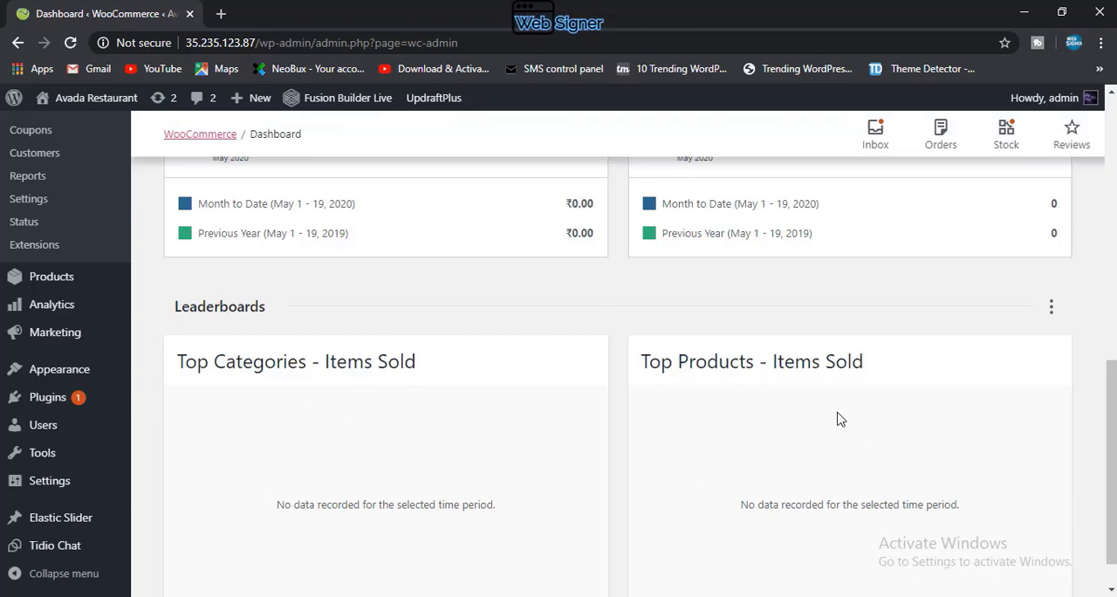
{"action": "scroll", "coordinate": [440, 388], "scroll_direction": "up", "scroll_amount": 10}
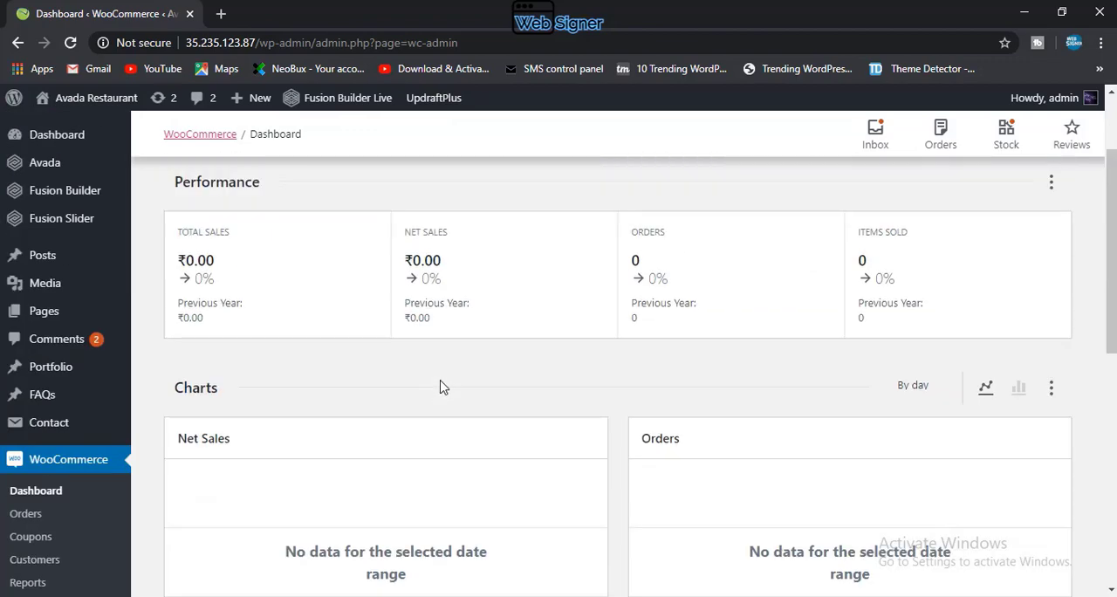
{"action": "scroll", "coordinate": [440, 387], "scroll_direction": "down", "scroll_amount": 1}
{"action": "scroll", "coordinate": [441, 387], "scroll_direction": "up", "scroll_amount": 1}
Step: Open the WooCommerce general settings and review the store address down to the general options
{"action": "scroll", "coordinate": [428, 387], "scroll_direction": "down", "scroll_amount": 1}
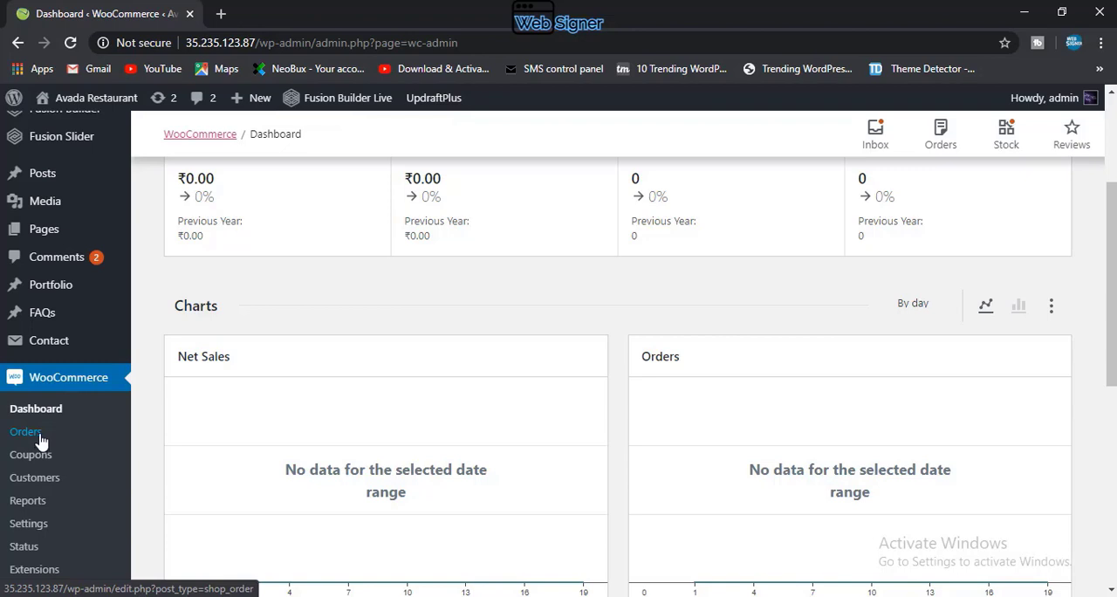
{"action": "left_click", "coordinate": [39, 535]}
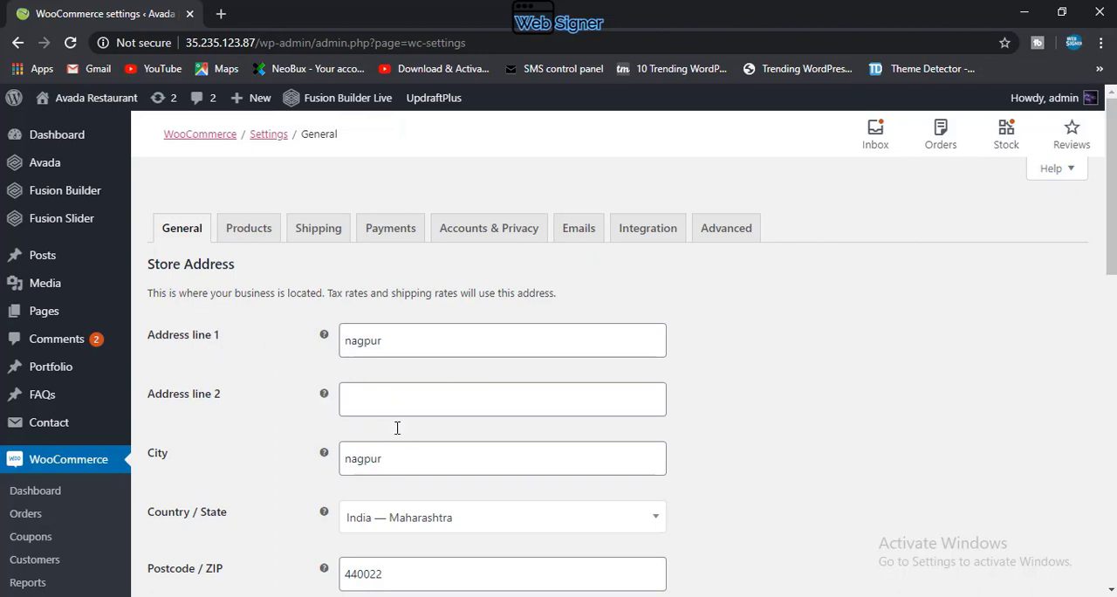
{"action": "scroll", "coordinate": [393, 471], "scroll_direction": "down", "scroll_amount": 2}
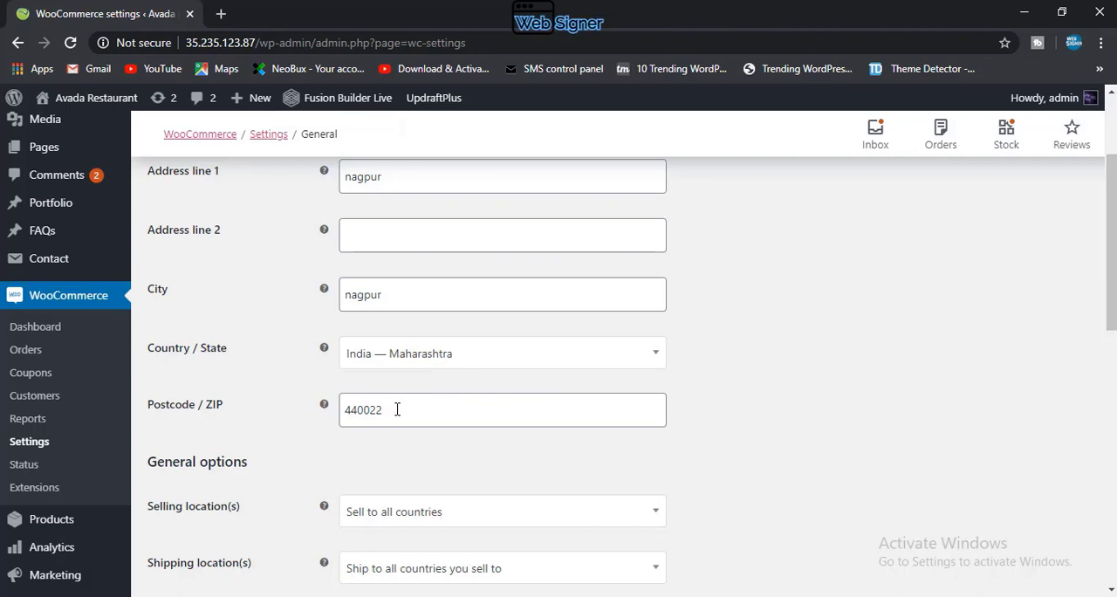
{"action": "scroll", "coordinate": [393, 478], "scroll_direction": "down", "scroll_amount": 1}
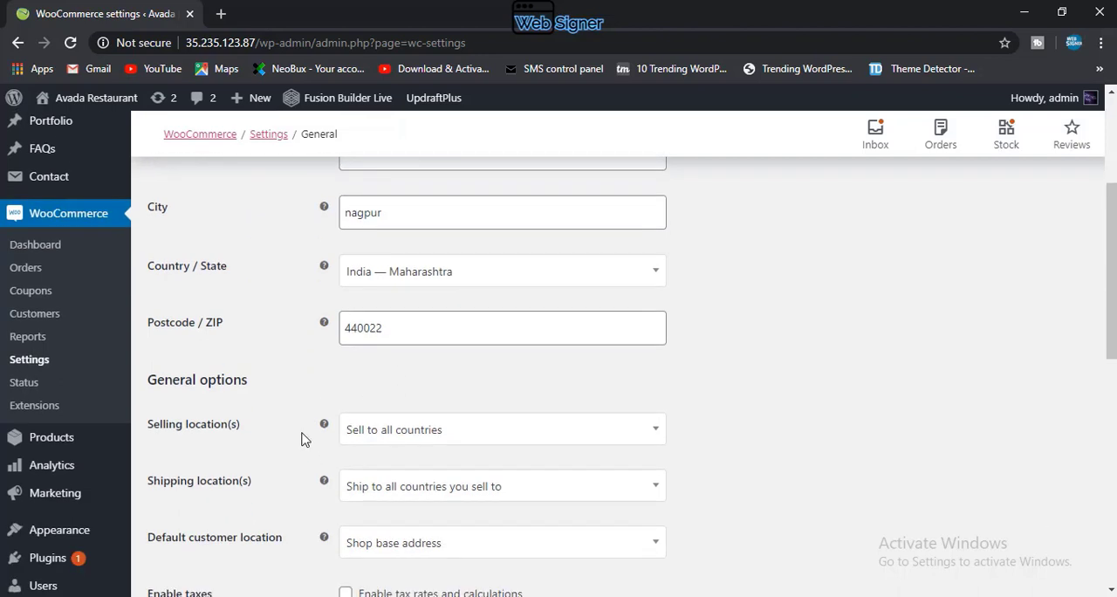
Step: Set the selling locations to "Sell to specific countries"
{"action": "left_click", "coordinate": [404, 432]}
{"action": "left_click", "coordinate": [402, 436]}
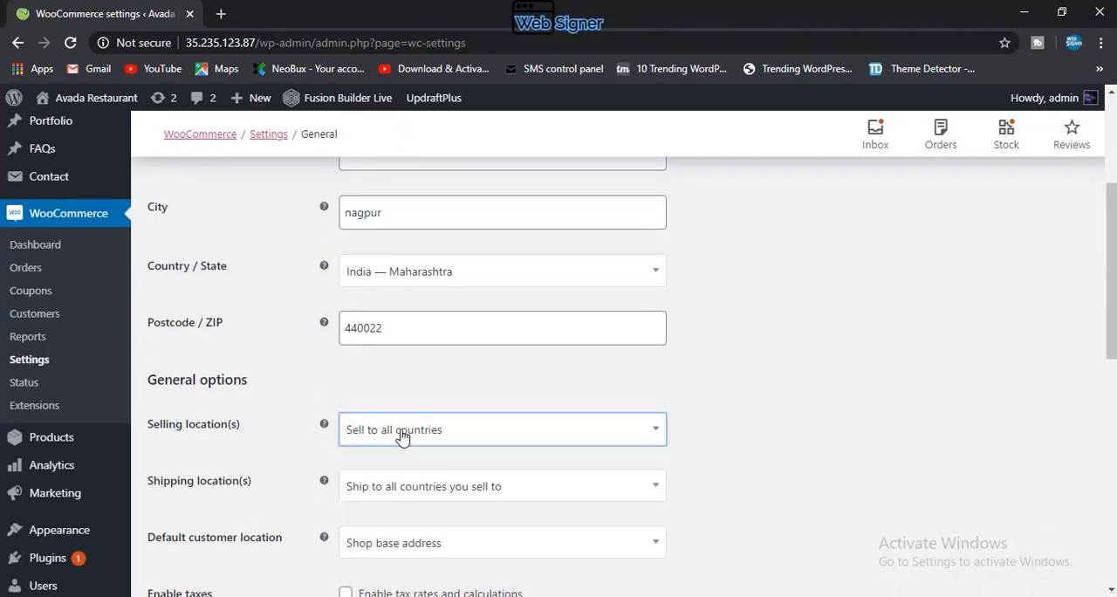
{"action": "left_click", "coordinate": [402, 436]}
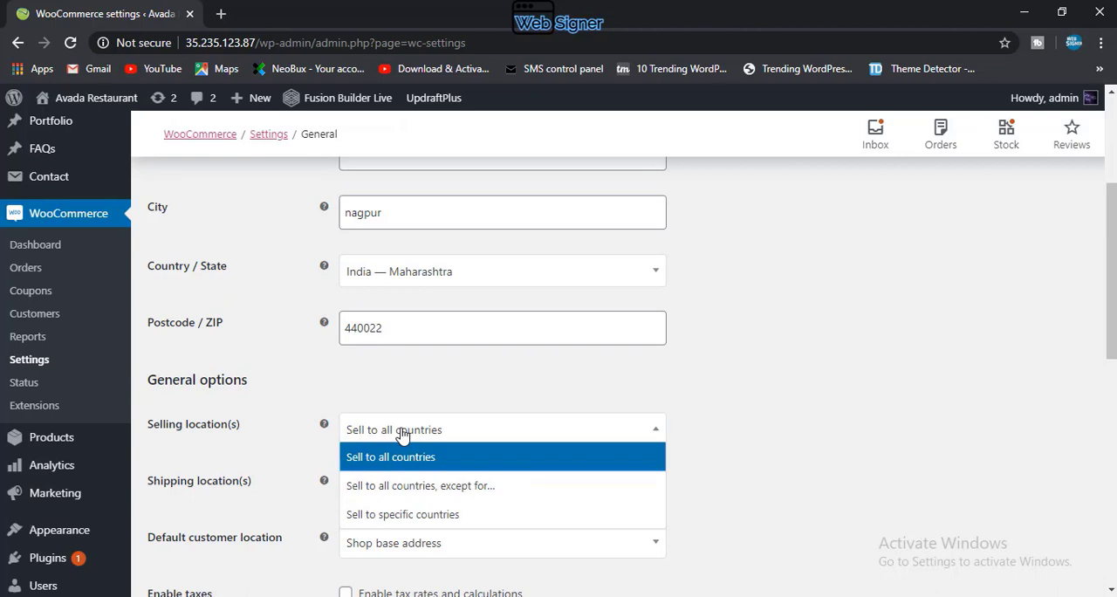
{"action": "left_click", "coordinate": [454, 525]}
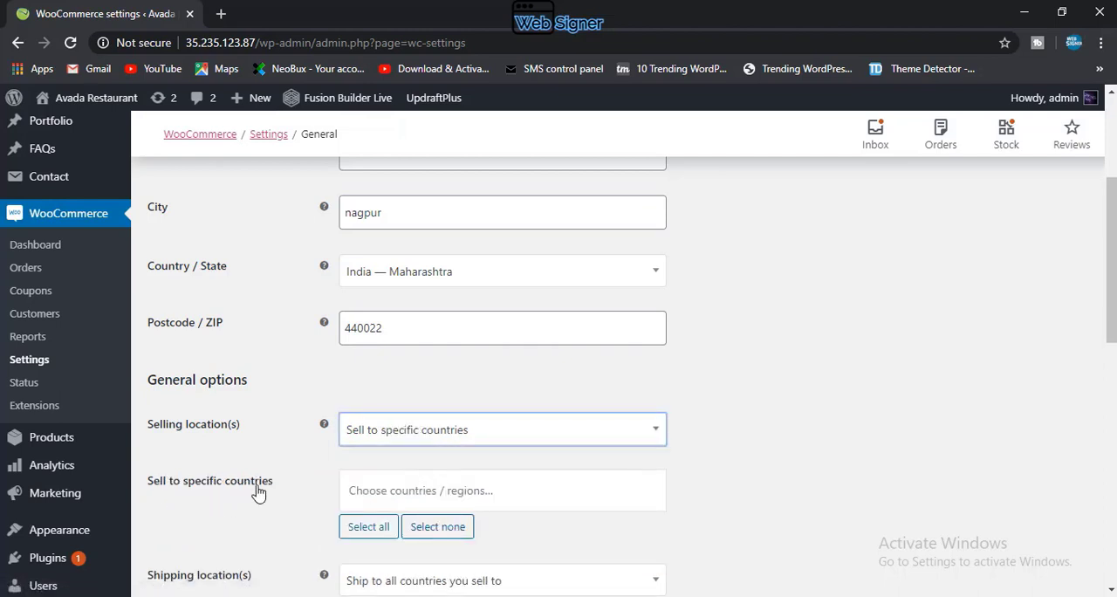
Step: Add India to the specific countries the store sells to
{"action": "left_click", "coordinate": [379, 486]}
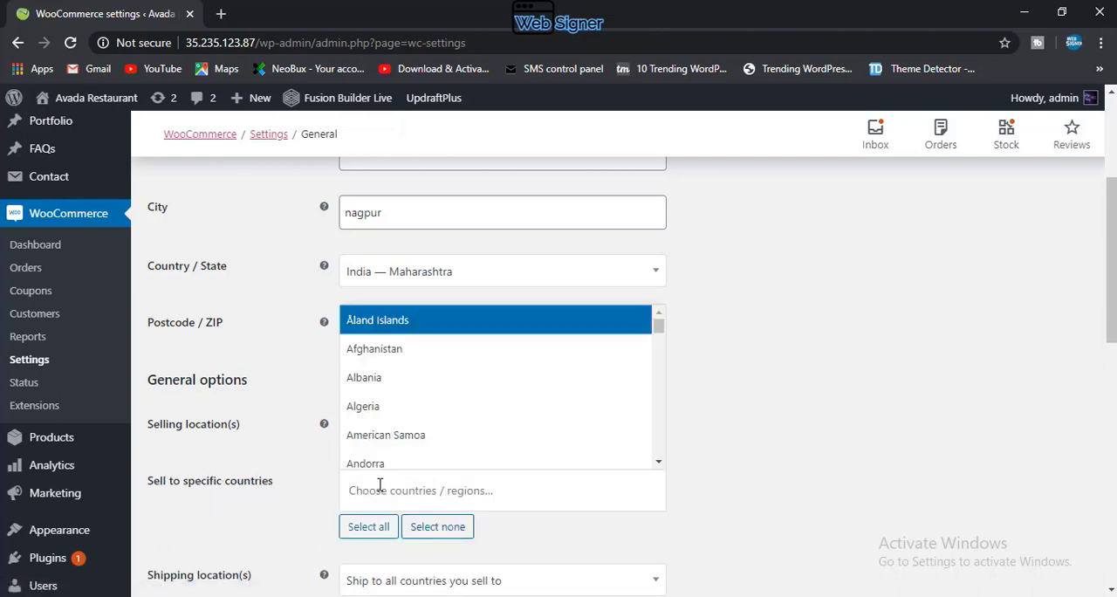
{"action": "type", "text": "inda"}
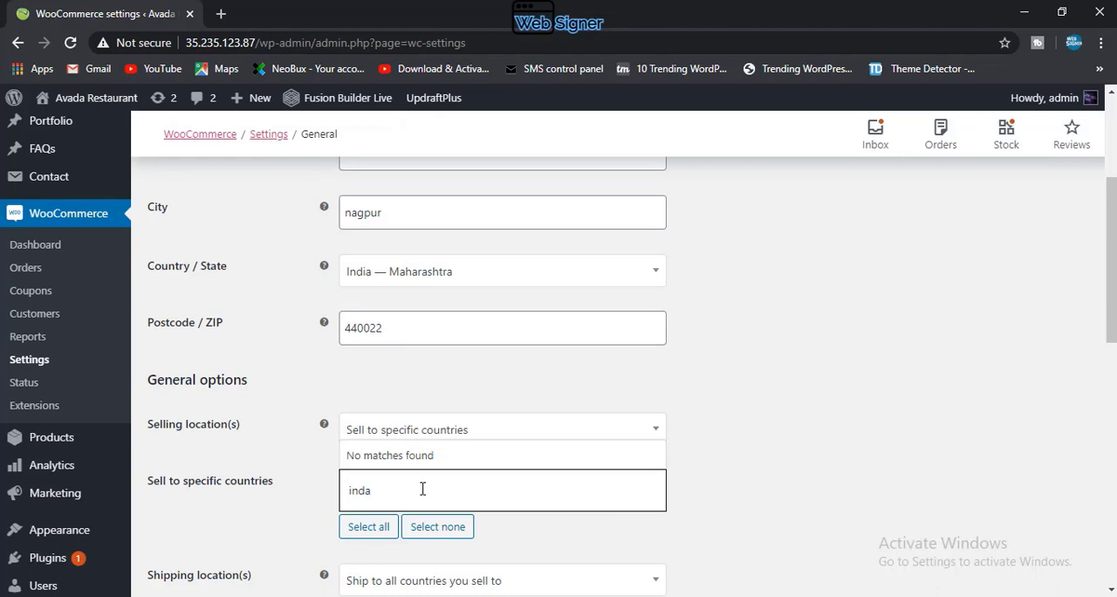
{"action": "key", "text": "BackSpace"}
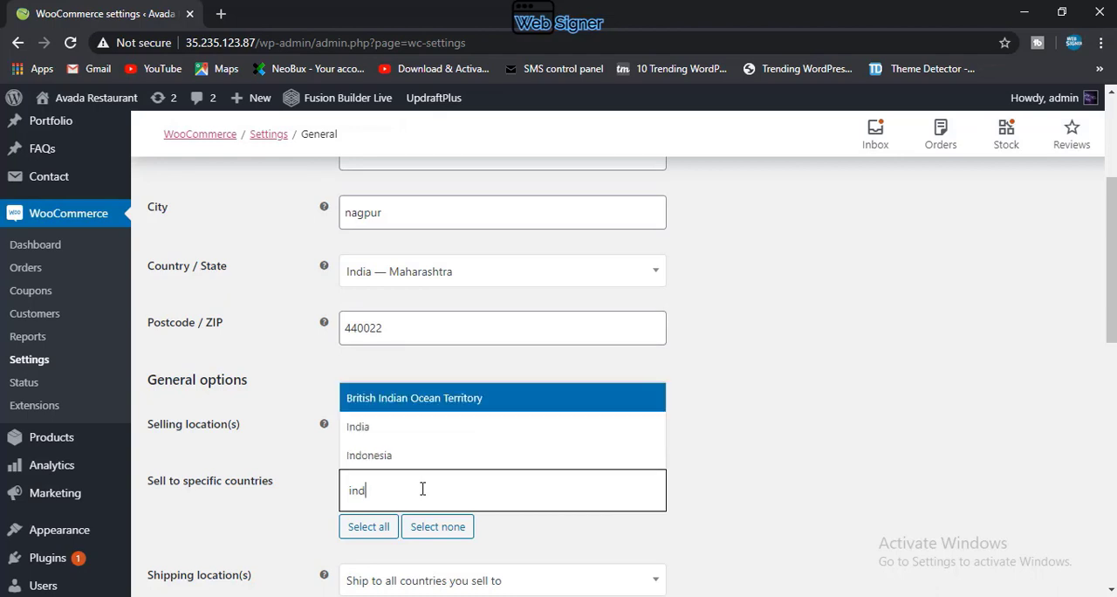
{"action": "left_click", "coordinate": [382, 426]}
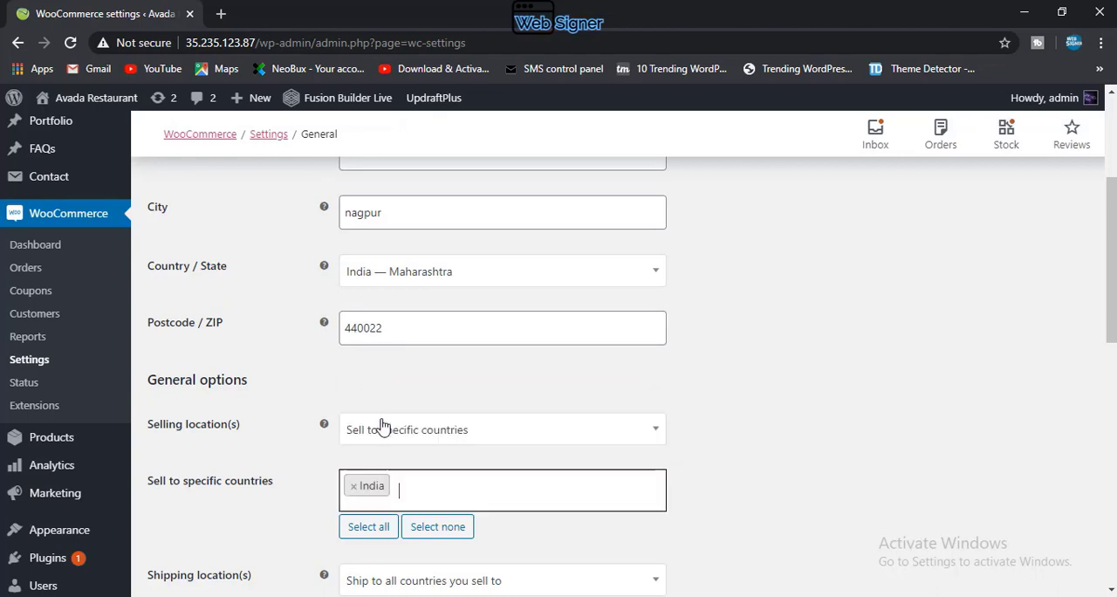
Step: Clear the chosen countries and set the selling locations to "Sell to all countries"
{"action": "left_click", "coordinate": [454, 528]}
{"action": "left_click", "coordinate": [413, 445]}
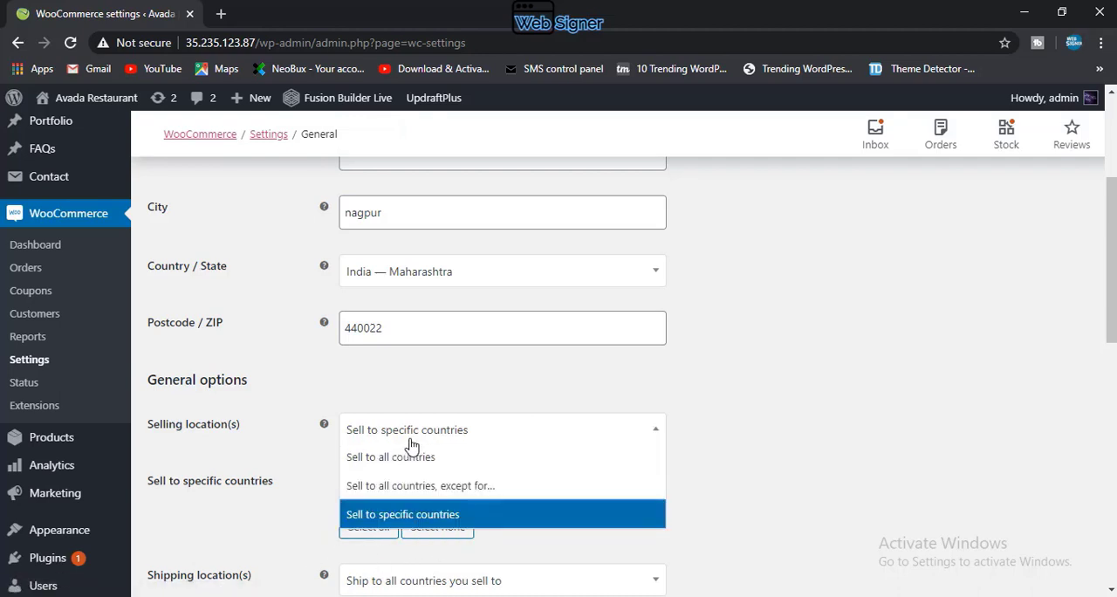
{"action": "left_click", "coordinate": [411, 468]}
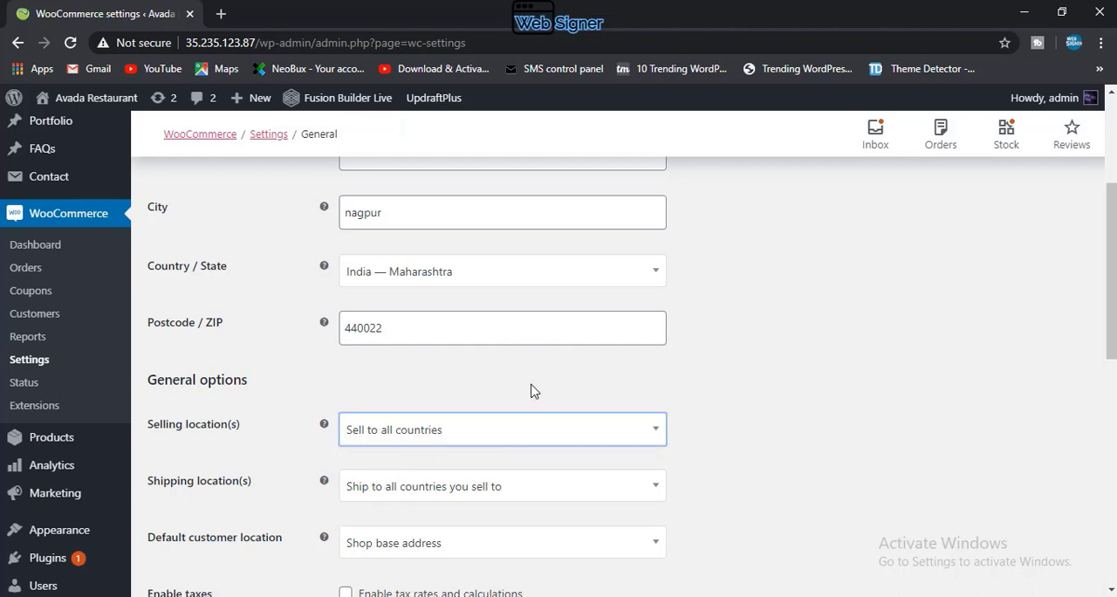
Step: Switch the selling locations to "Sell to specific countries" and back to "Sell to all countries"
{"action": "left_click", "coordinate": [367, 441]}
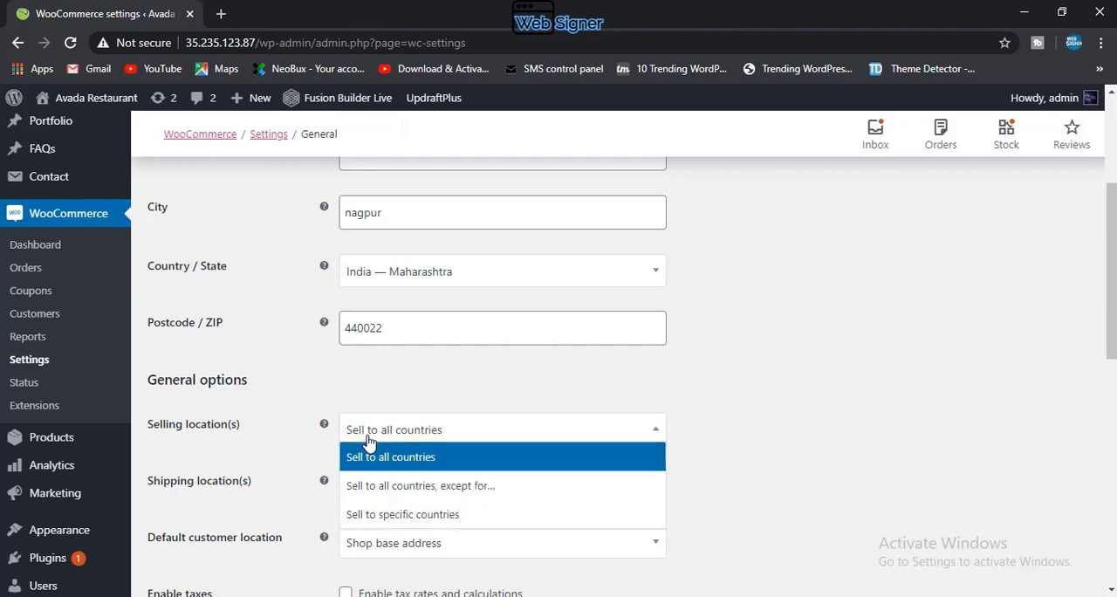
{"action": "left_click", "coordinate": [370, 513]}
{"action": "left_click", "coordinate": [463, 436]}
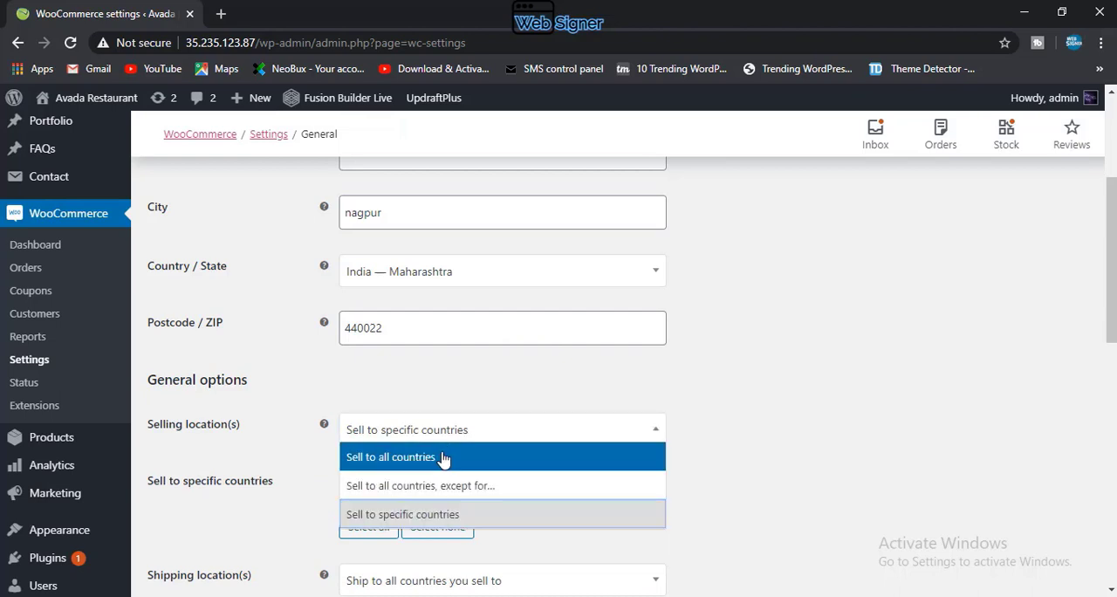
{"action": "left_click", "coordinate": [443, 460]}
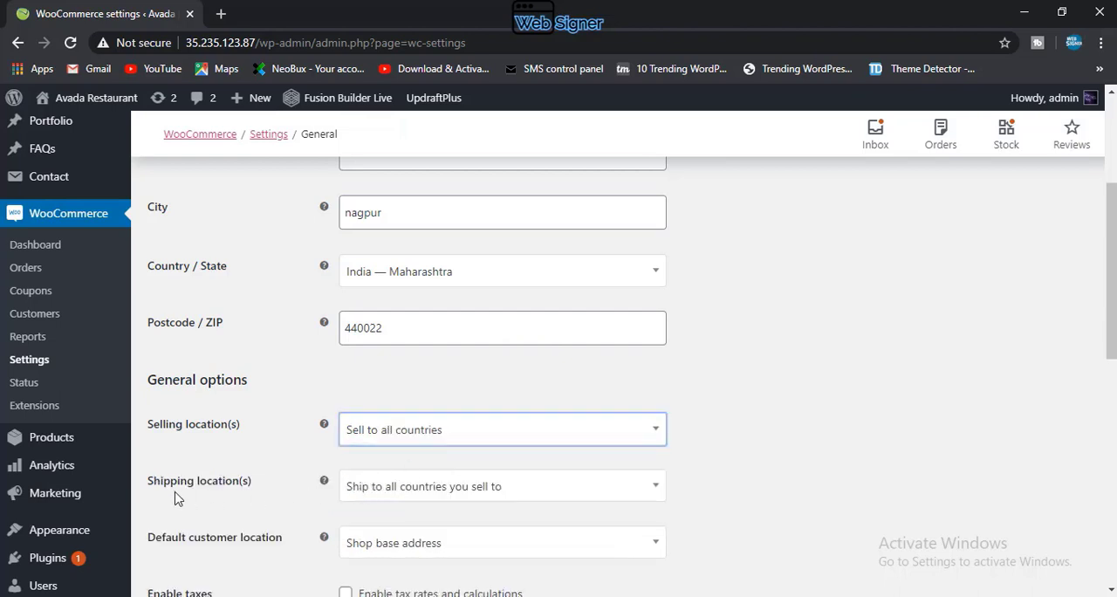
Step: Check the shipping location options without changing them, and set the default customer location to Geolocate
{"action": "left_click", "coordinate": [418, 486]}
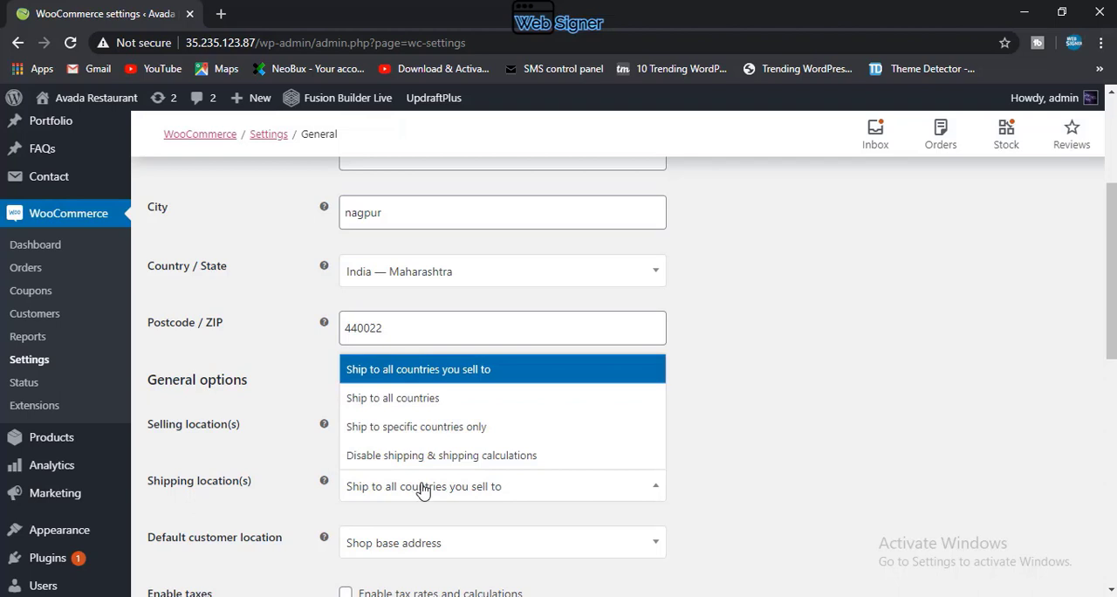
{"action": "left_click", "coordinate": [303, 460]}
{"action": "scroll", "coordinate": [367, 522], "scroll_direction": "down", "scroll_amount": 1}
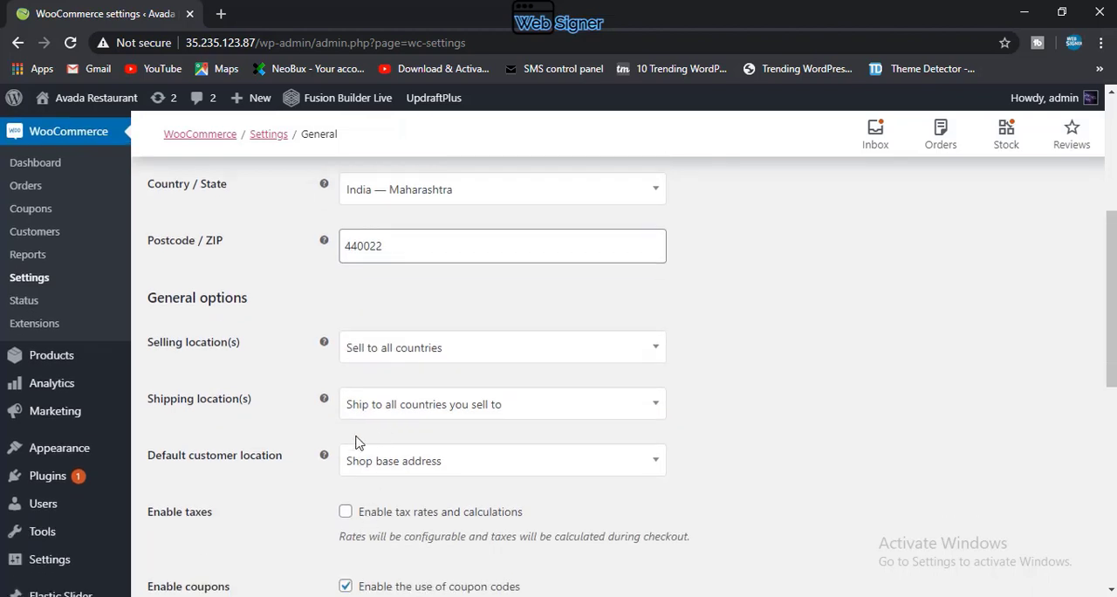
{"action": "left_click", "coordinate": [428, 473]}
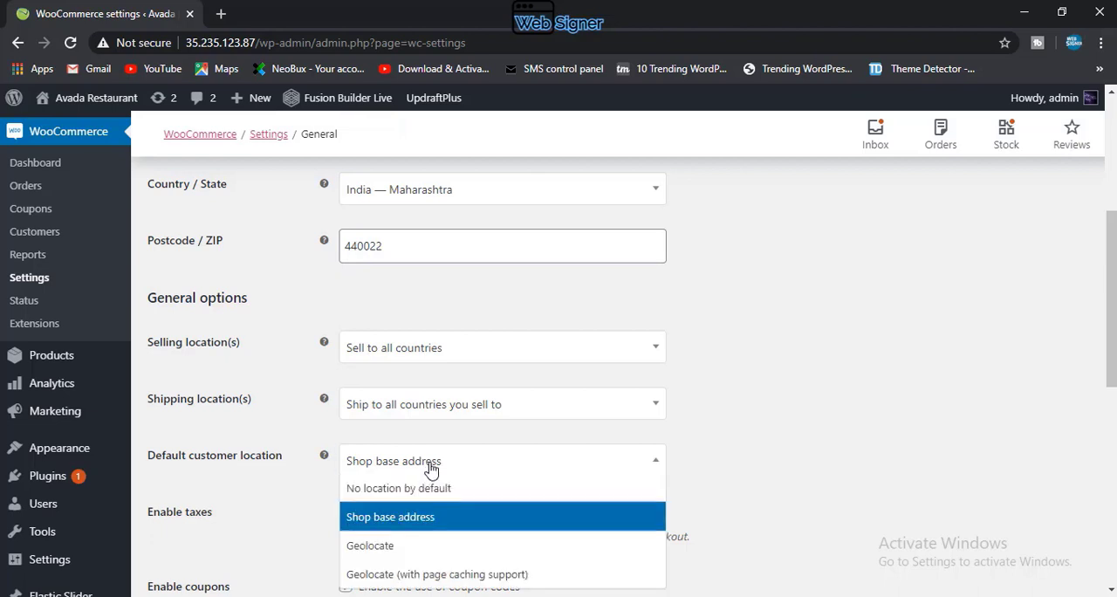
{"action": "scroll", "coordinate": [431, 470], "scroll_direction": "down", "scroll_amount": 1}
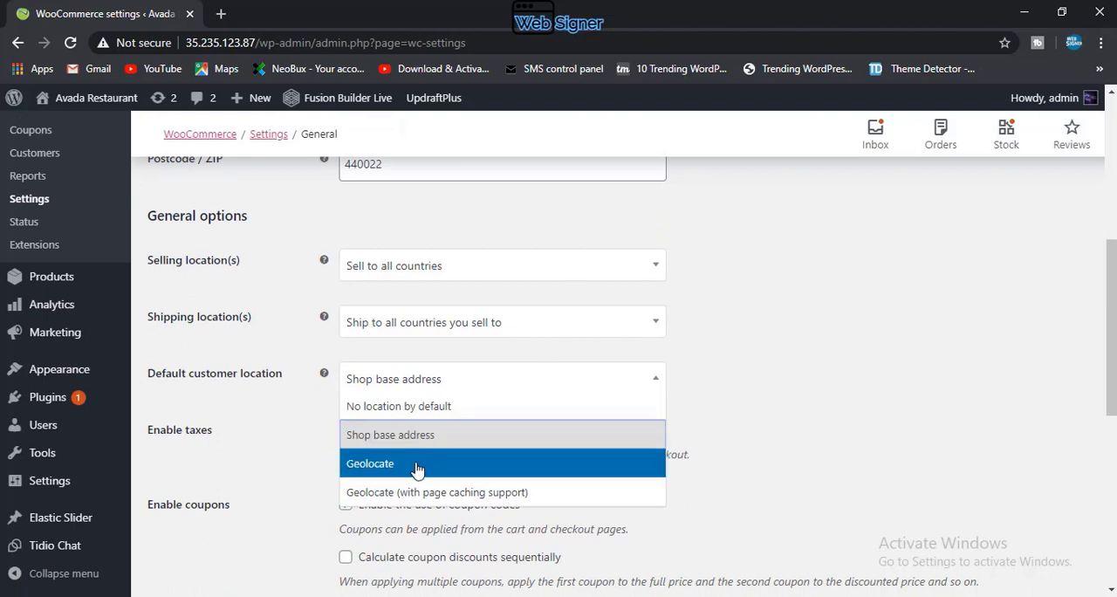
{"action": "left_click", "coordinate": [416, 470]}
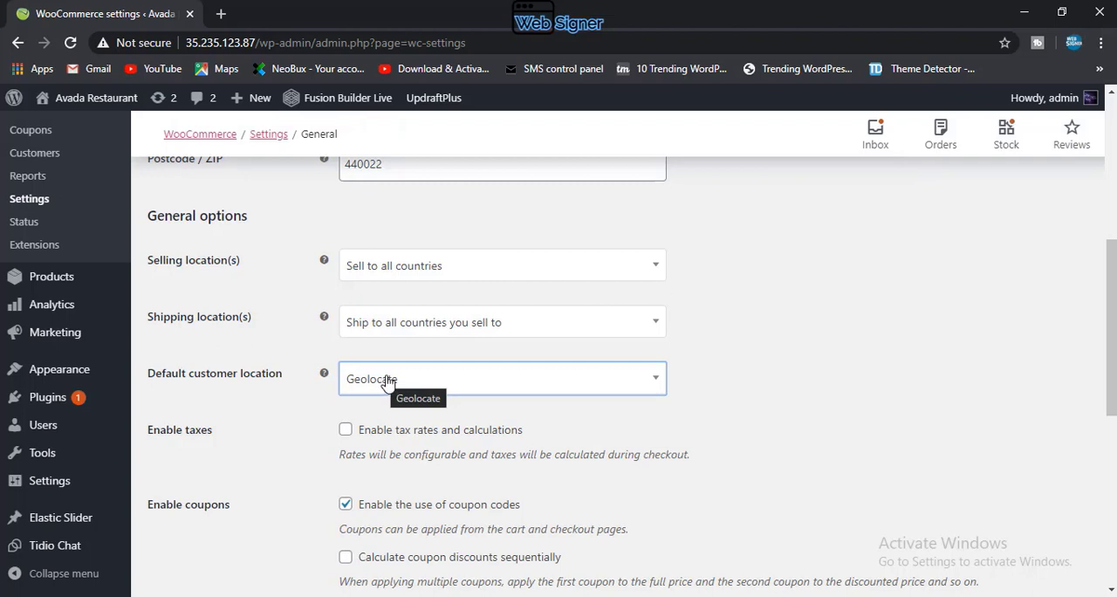
Step: Enable tax rates and calculations for the store and check which settings sections are available
{"action": "left_click", "coordinate": [346, 431]}
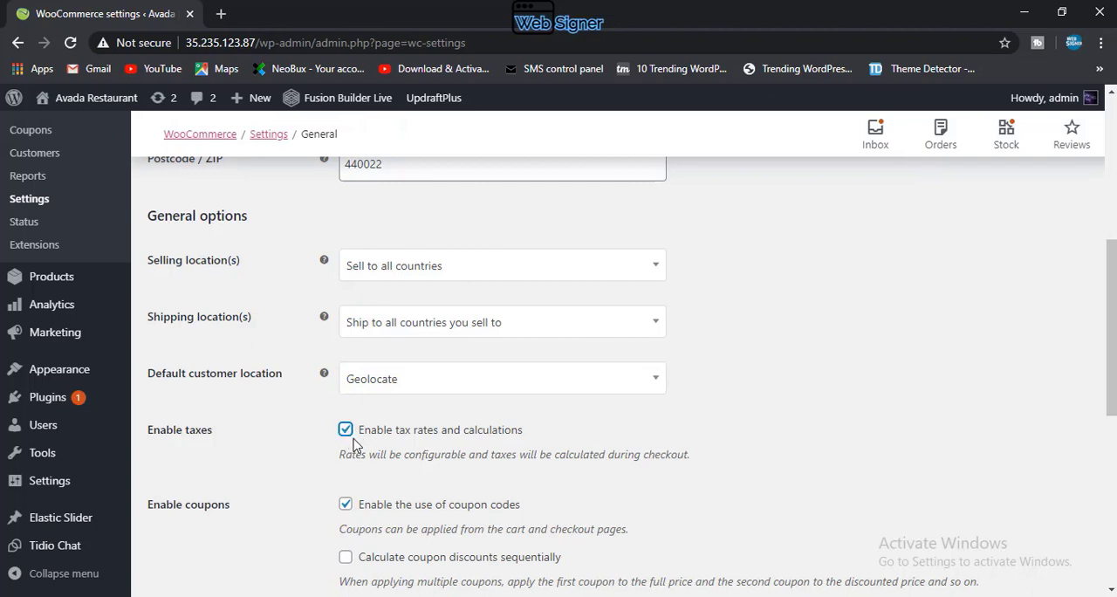
{"action": "scroll", "coordinate": [353, 446], "scroll_direction": "up", "scroll_amount": 5}
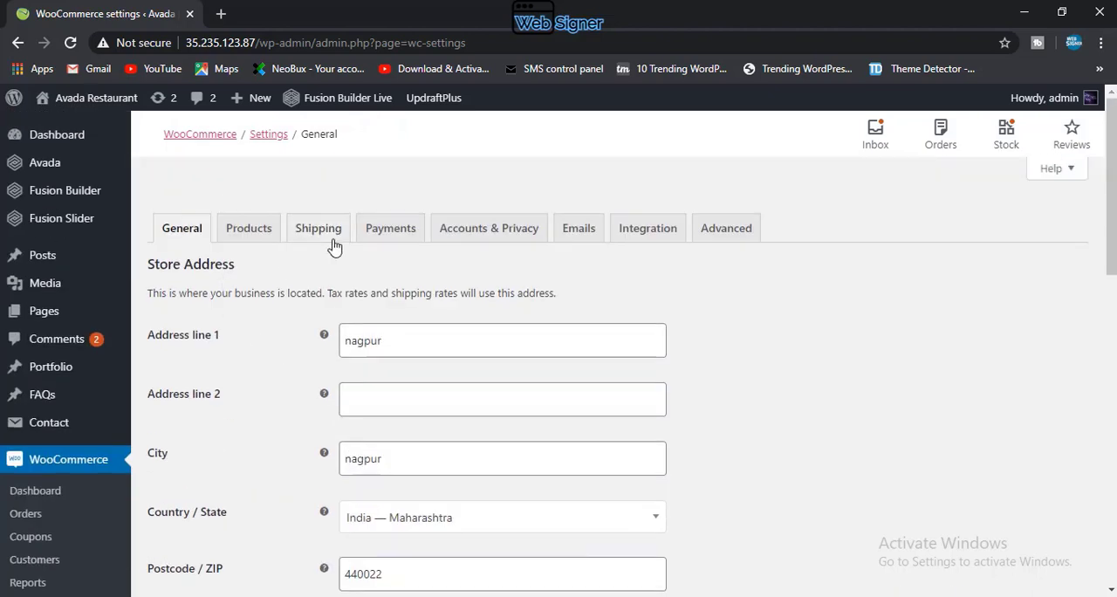
{"action": "scroll", "coordinate": [346, 290], "scroll_direction": "down", "scroll_amount": 5}
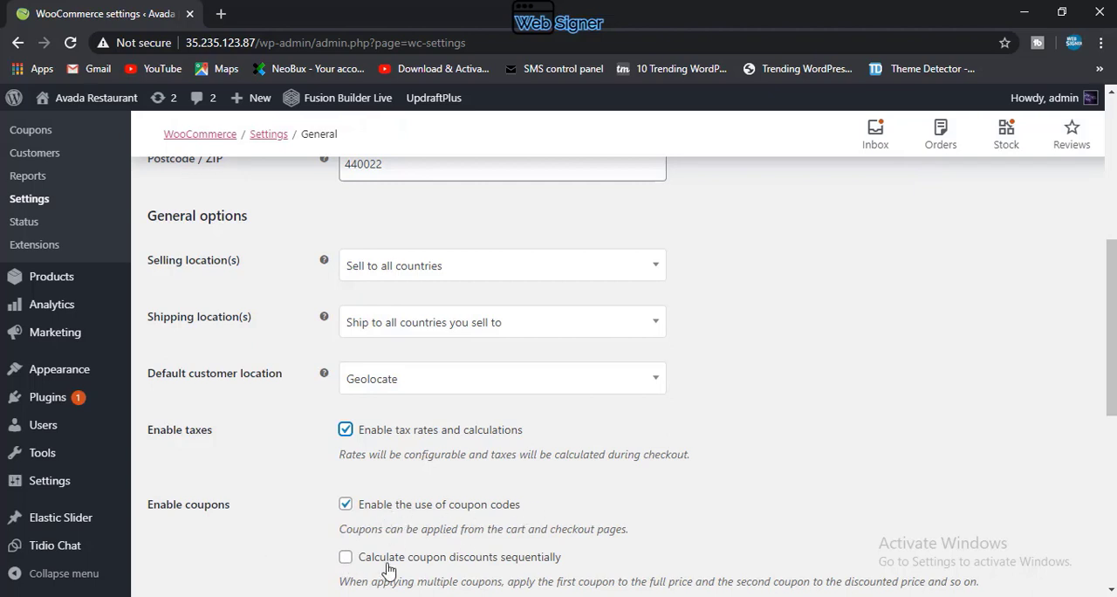
Step: Try the option to calculate coupon discounts sequentially and turn it off again
{"action": "scroll", "coordinate": [418, 550], "scroll_direction": "down", "scroll_amount": 1}
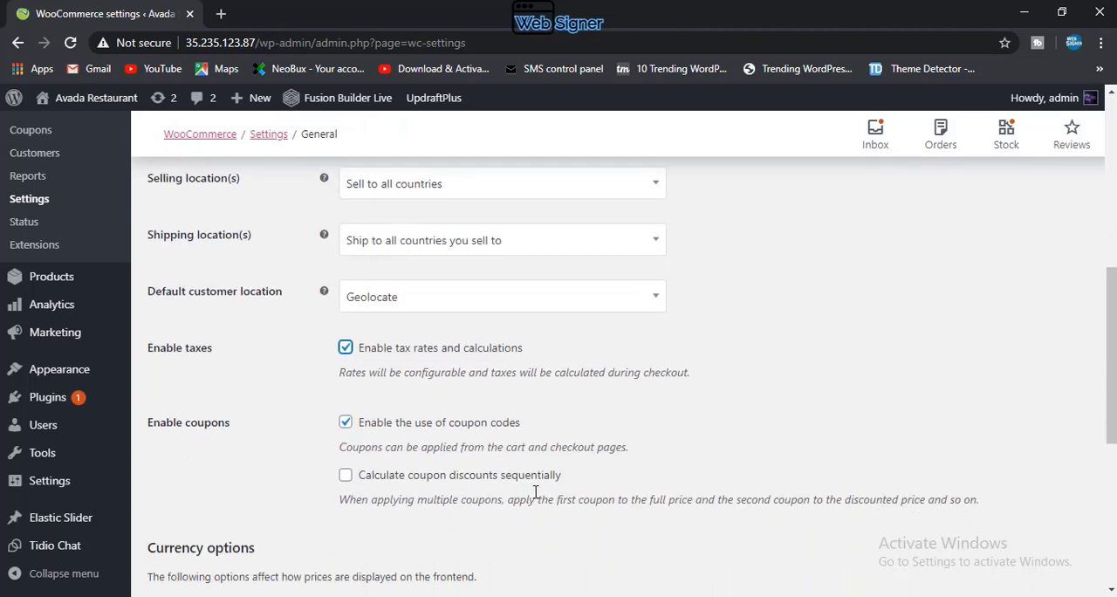
{"action": "left_click", "coordinate": [346, 478]}
{"action": "left_click", "coordinate": [346, 475]}
Step: Select Indian rupee (₹) as the store currency and save the general settings
{"action": "scroll", "coordinate": [279, 523], "scroll_direction": "down", "scroll_amount": 2}
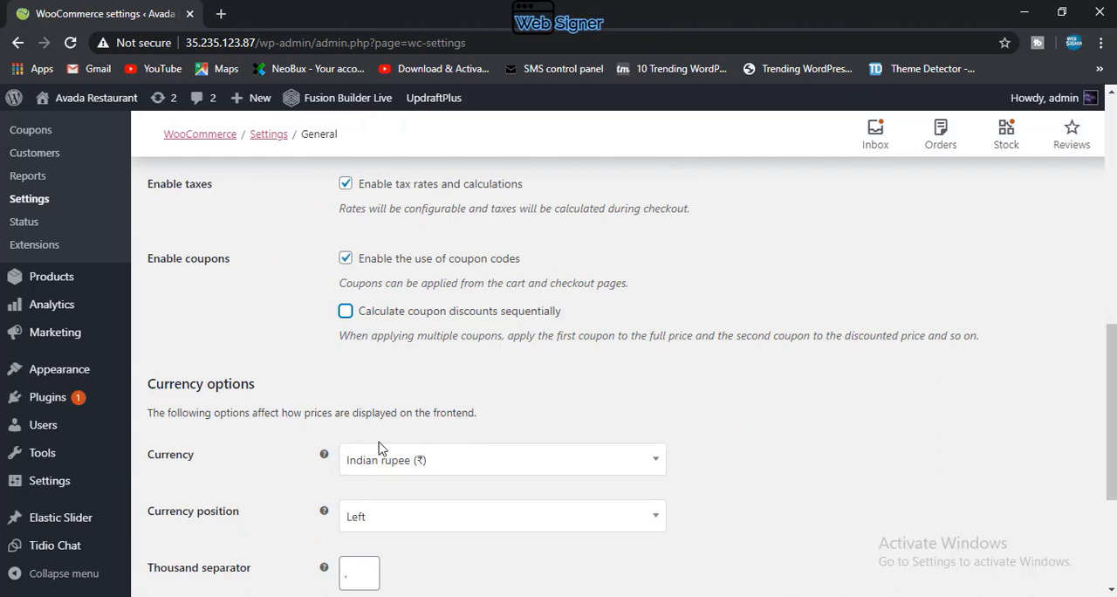
{"action": "scroll", "coordinate": [380, 448], "scroll_direction": "down", "scroll_amount": 1}
{"action": "left_click", "coordinate": [432, 380]}
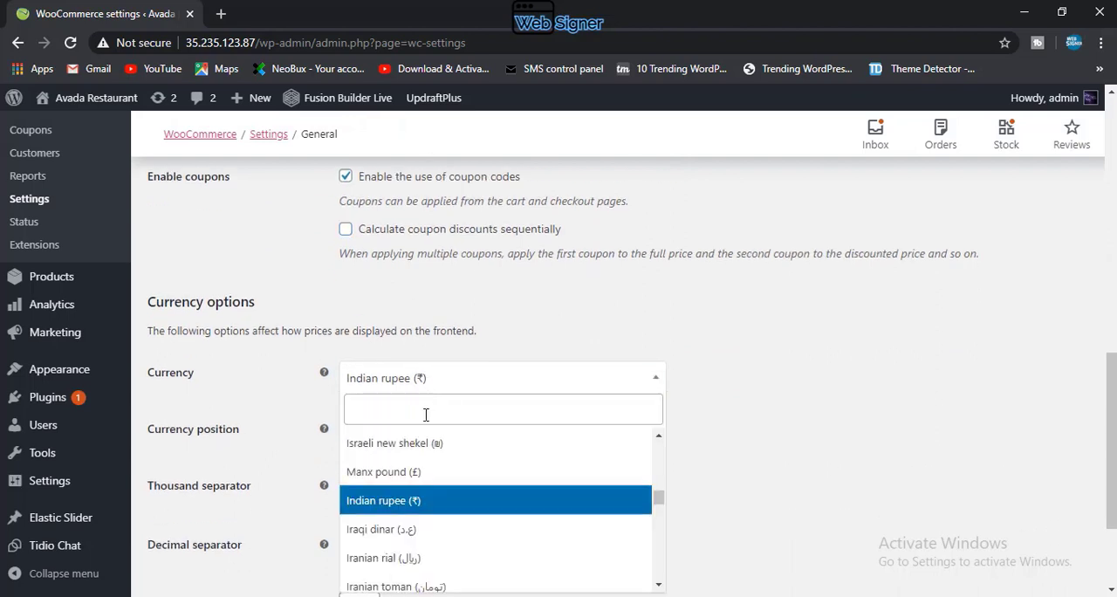
{"action": "left_click", "coordinate": [399, 500]}
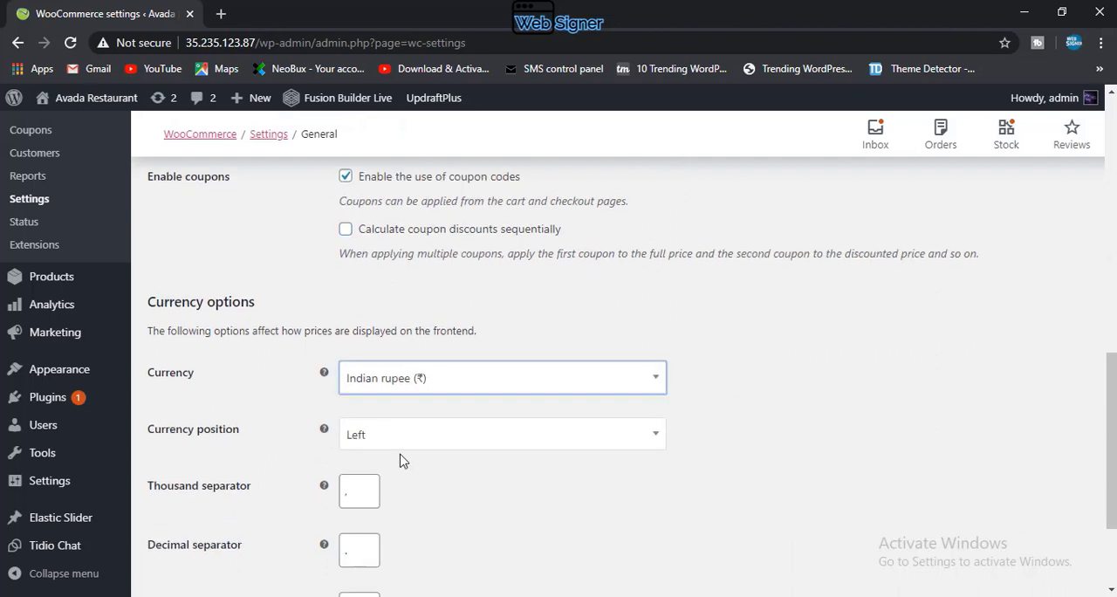
{"action": "scroll", "coordinate": [406, 467], "scroll_direction": "down", "scroll_amount": 1}
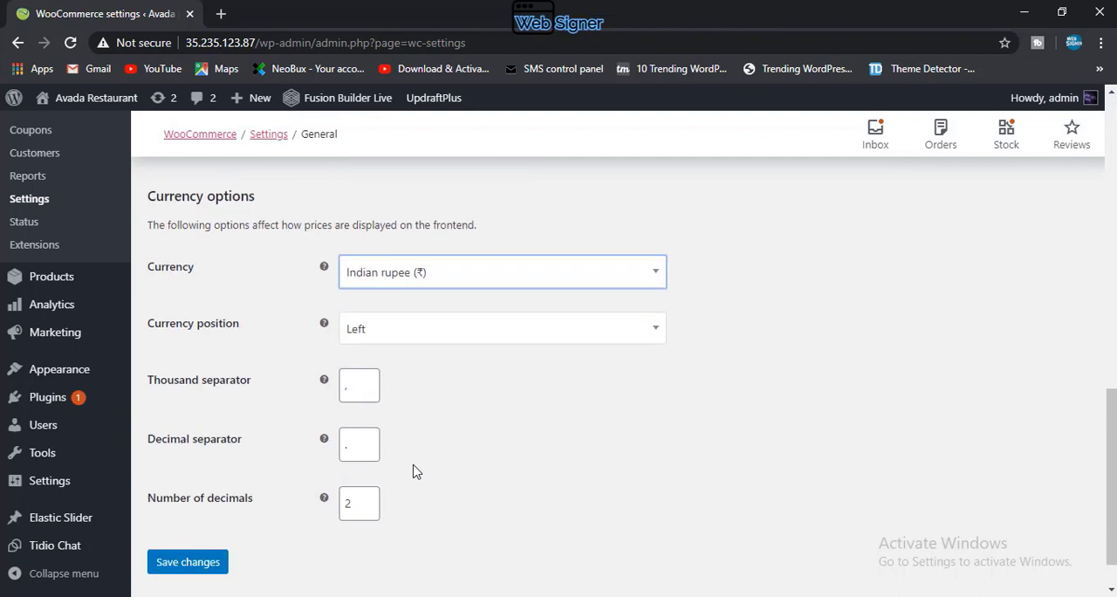
{"action": "scroll", "coordinate": [416, 471], "scroll_direction": "down", "scroll_amount": 1}
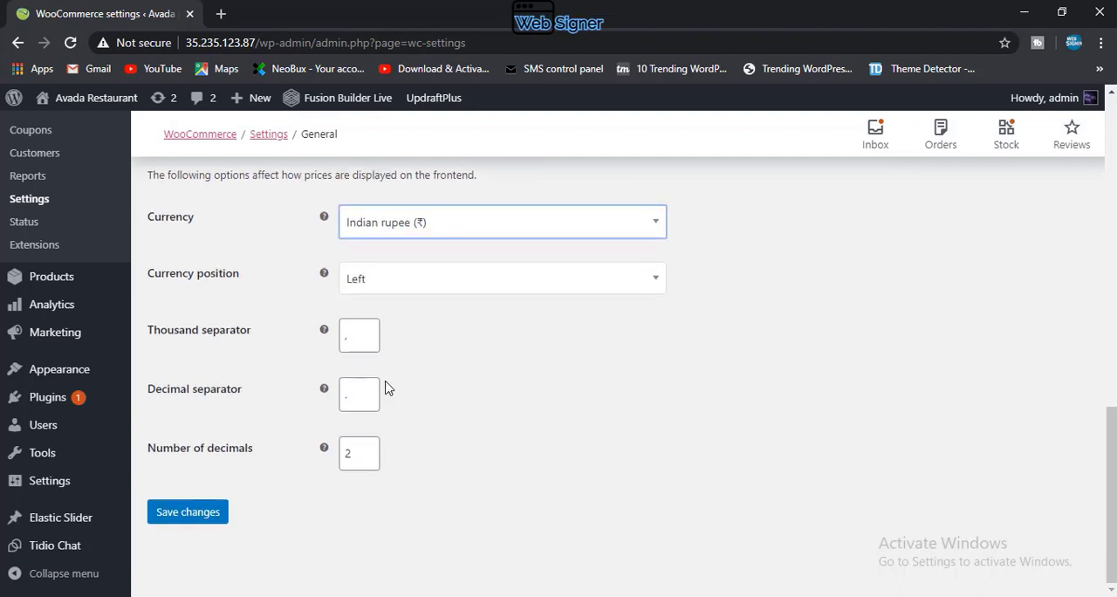
{"action": "left_click", "coordinate": [207, 518]}
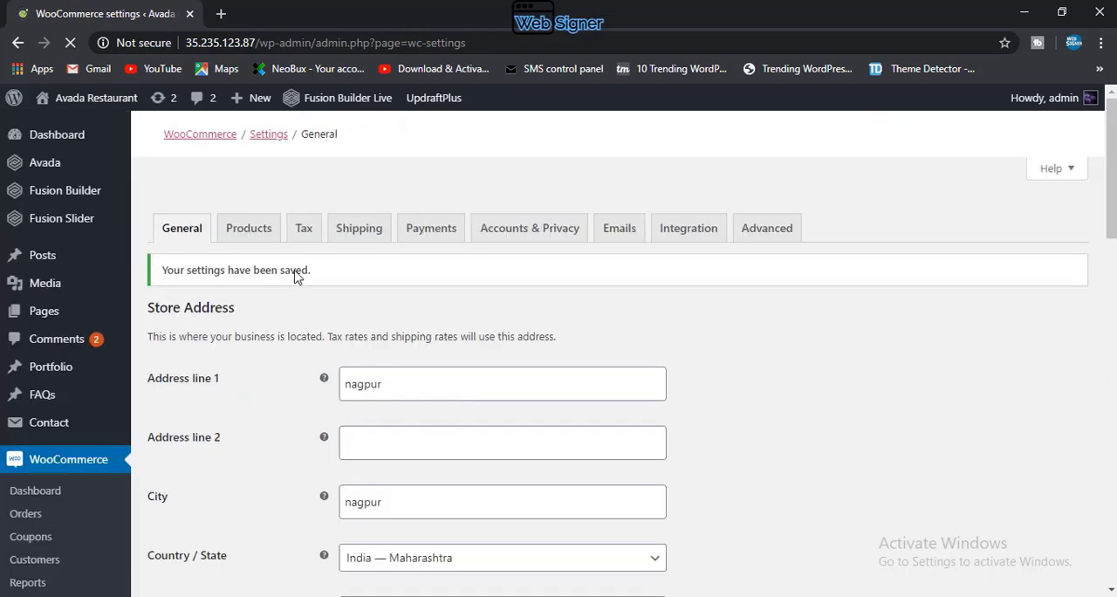
Step: Review the saved general settings and open the product settings
{"action": "scroll", "coordinate": [443, 567], "scroll_direction": "down", "scroll_amount": 5}
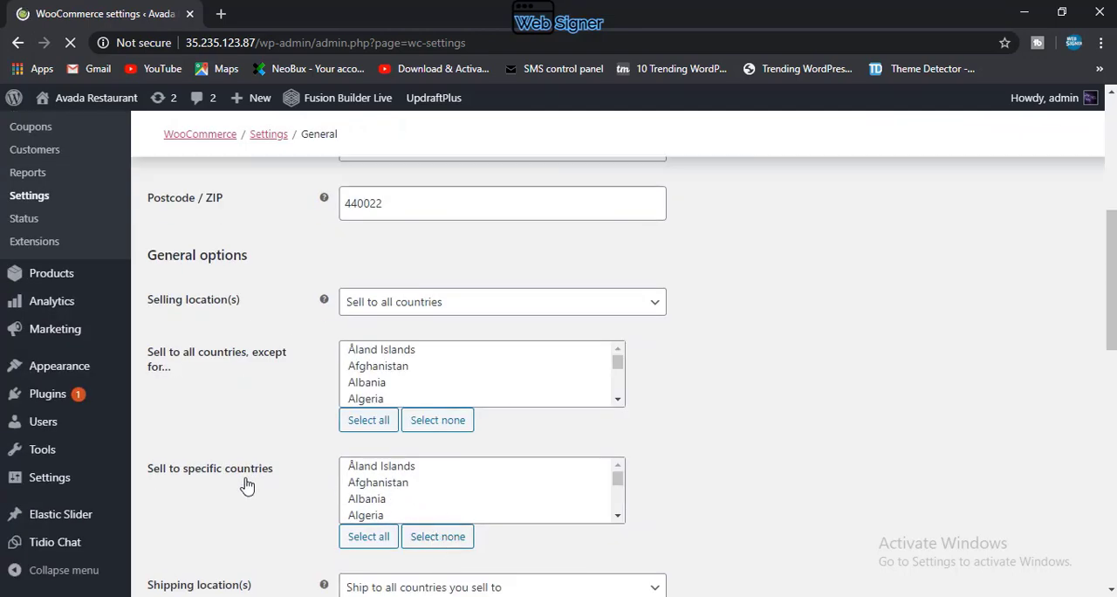
{"action": "scroll", "coordinate": [250, 482], "scroll_direction": "down", "scroll_amount": 9}
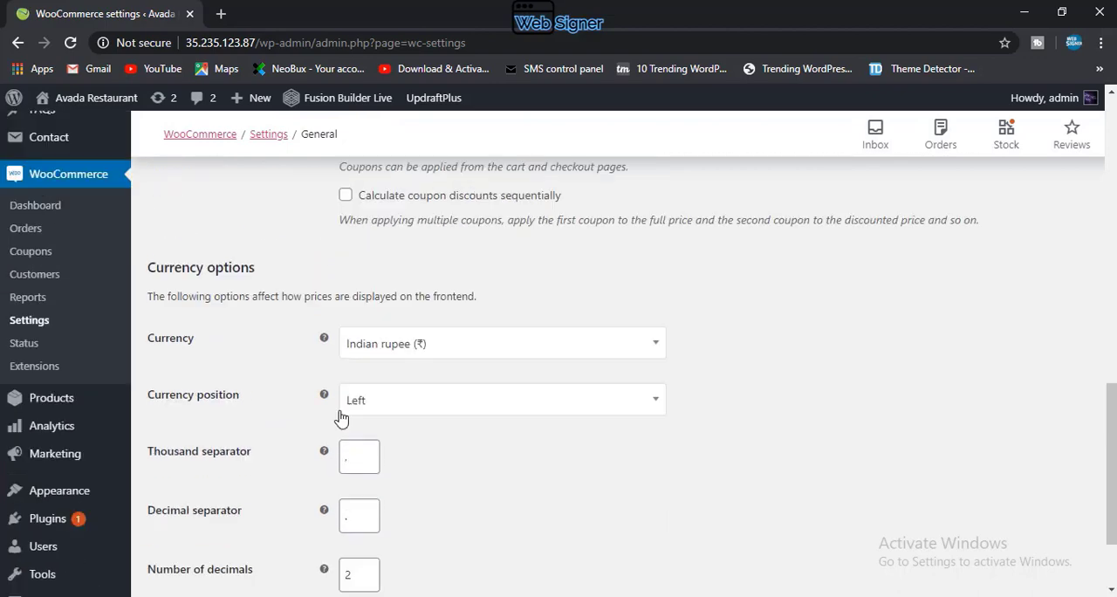
{"action": "scroll", "coordinate": [341, 417], "scroll_direction": "up", "scroll_amount": 5}
{"action": "scroll", "coordinate": [341, 471], "scroll_direction": "down", "scroll_amount": 1}
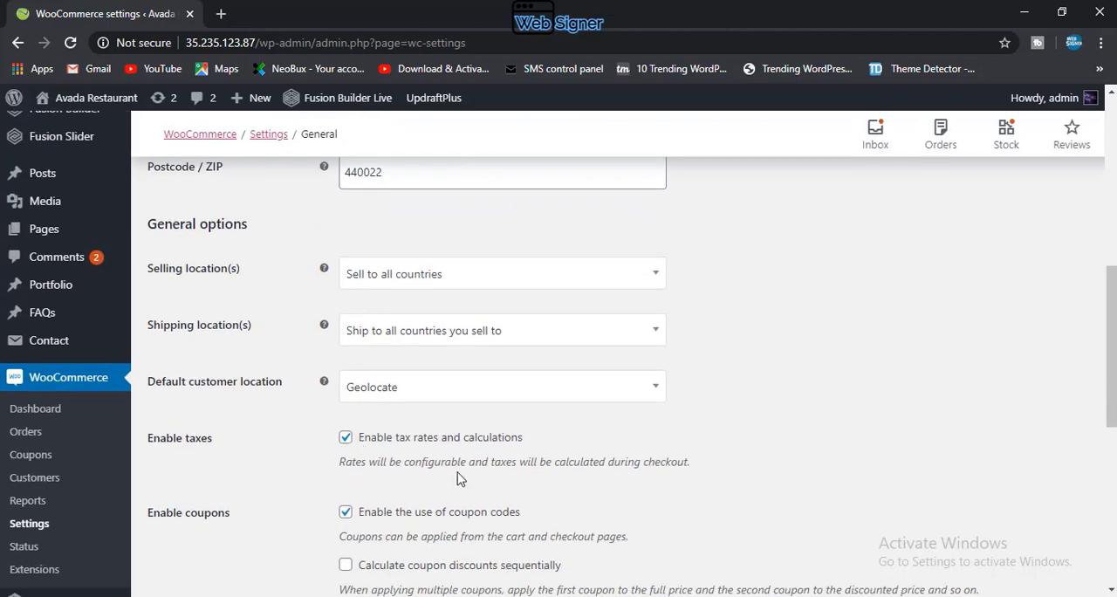
{"action": "scroll", "coordinate": [458, 478], "scroll_direction": "up", "scroll_amount": 6}
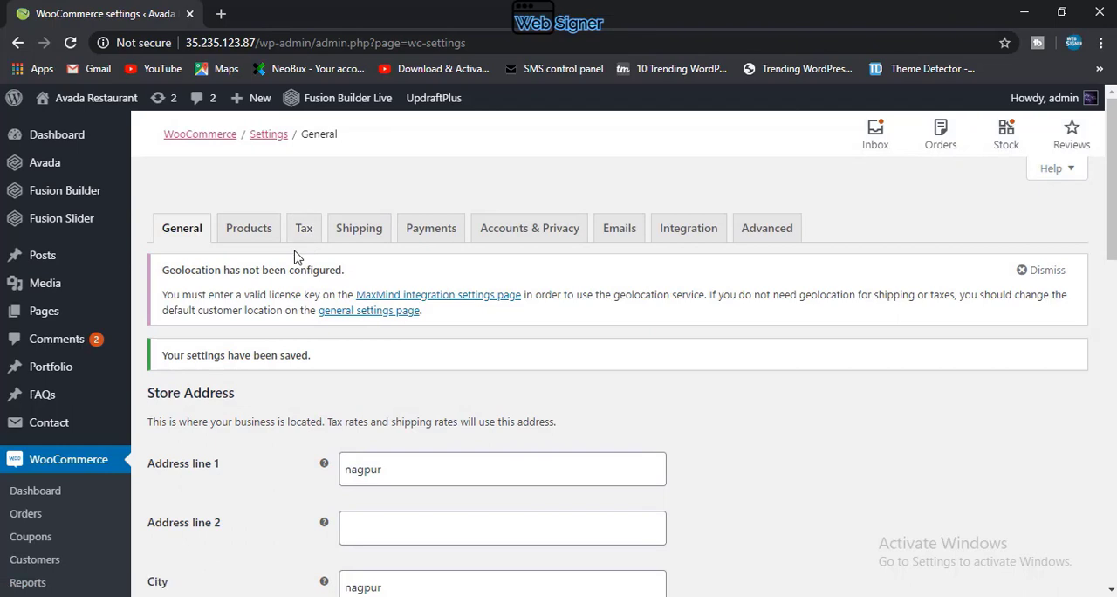
{"action": "left_click", "coordinate": [242, 238]}
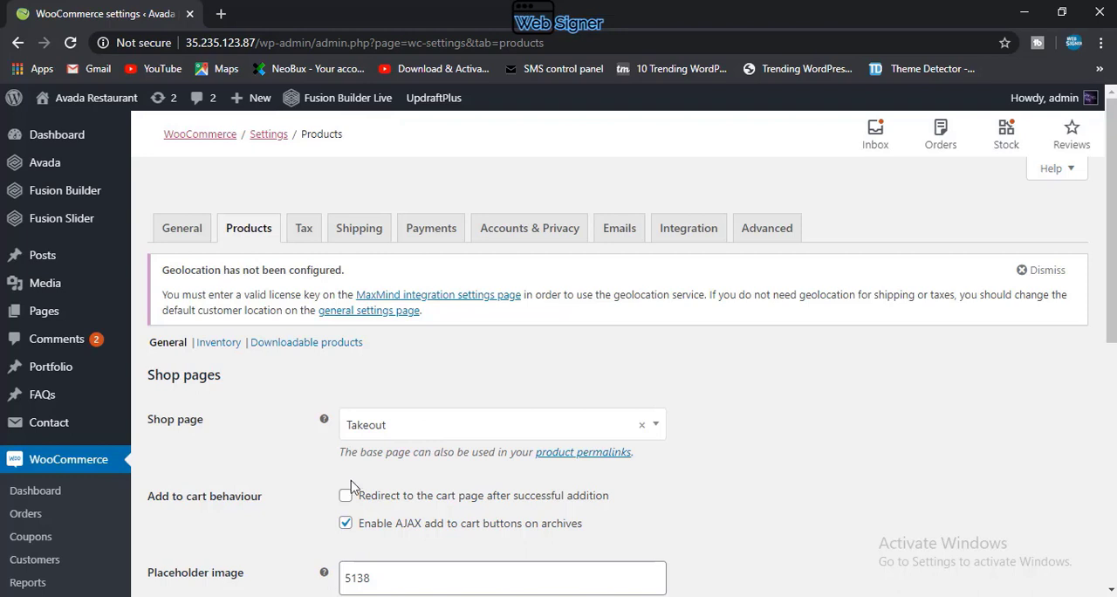
Step: Look through the available pages and select Takeout as the shop page
{"action": "left_click", "coordinate": [428, 442]}
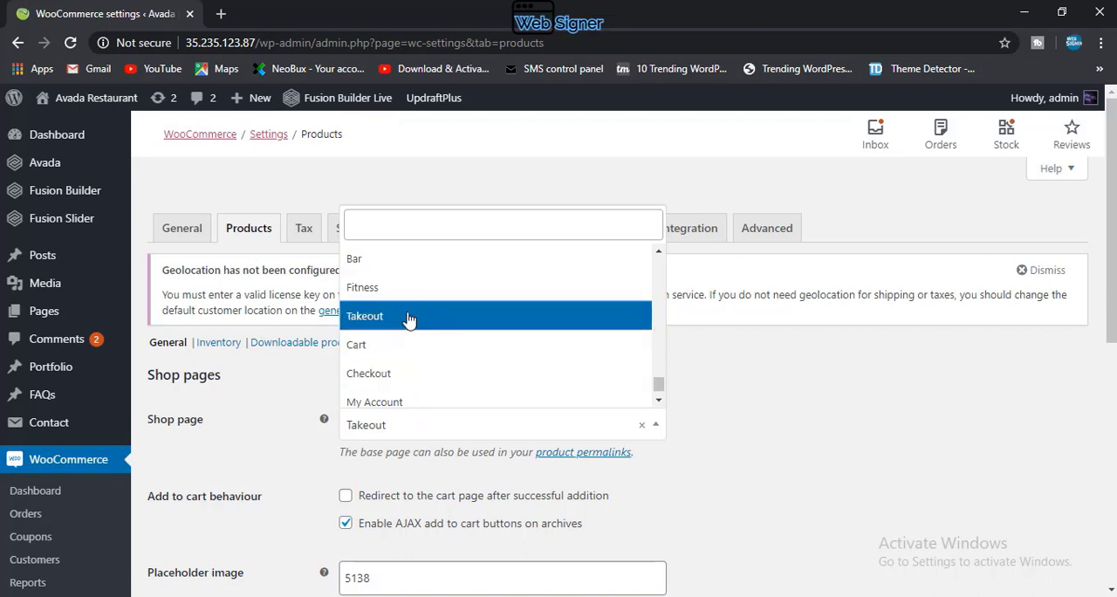
{"action": "scroll", "coordinate": [408, 320], "scroll_direction": "down", "scroll_amount": 1}
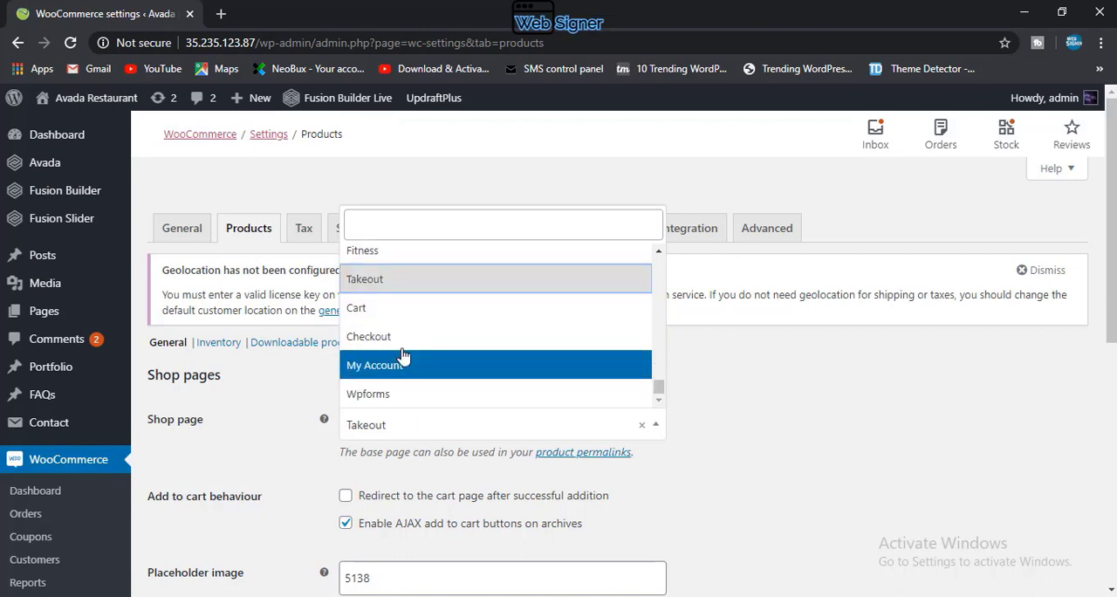
{"action": "left_click", "coordinate": [409, 292]}
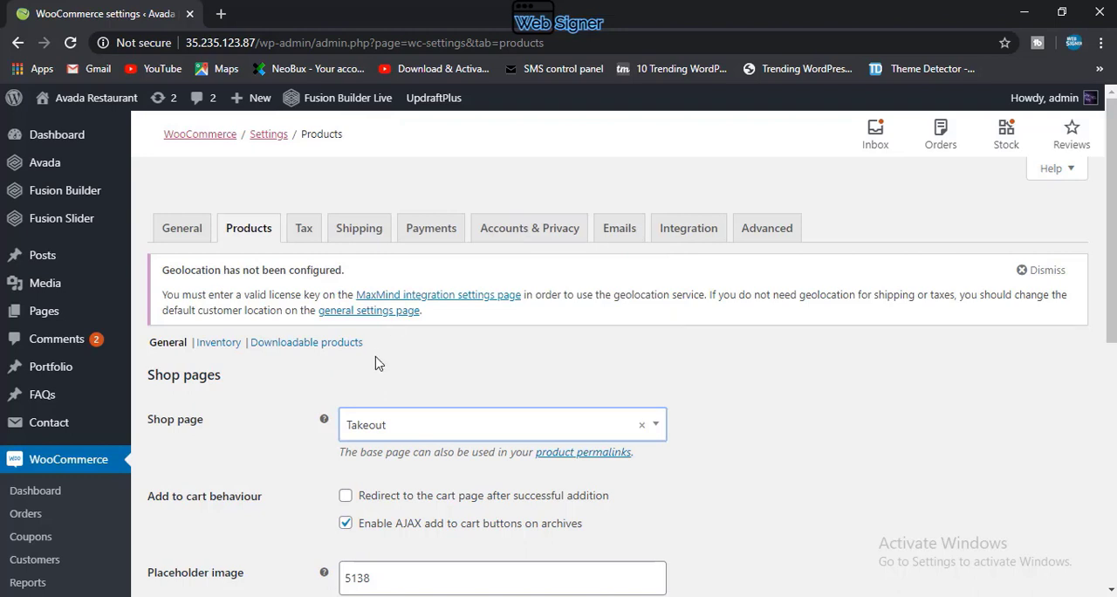
{"action": "left_click", "coordinate": [390, 427]}
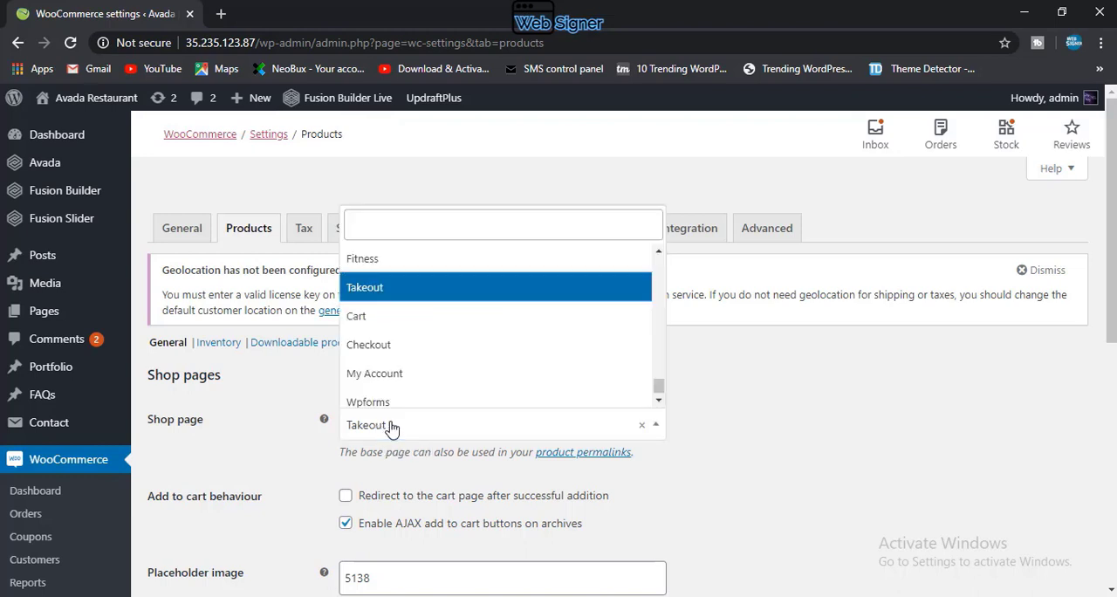
{"action": "left_click", "coordinate": [385, 436]}
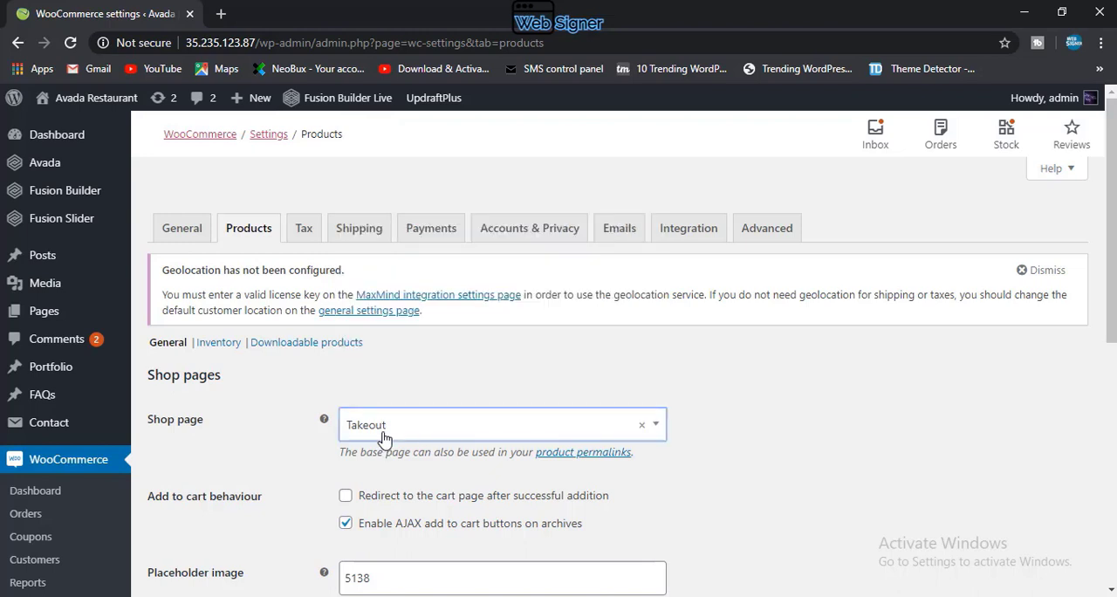
Step: Try redirecting to the cart page after successful addition and leave that option switched off
{"action": "scroll", "coordinate": [349, 480], "scroll_direction": "down", "scroll_amount": 1}
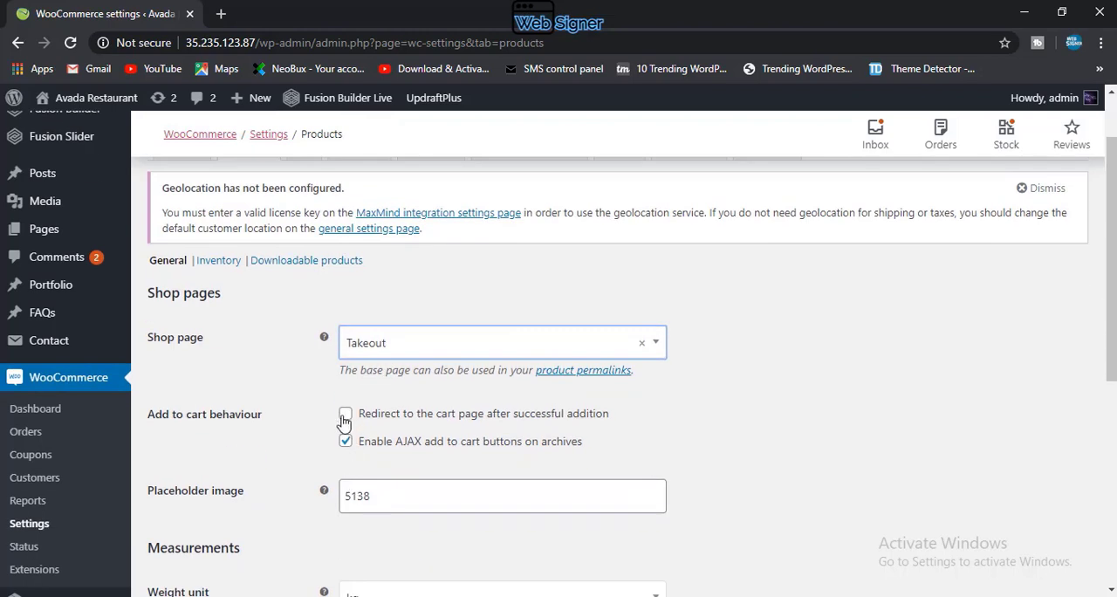
{"action": "left_click", "coordinate": [346, 420]}
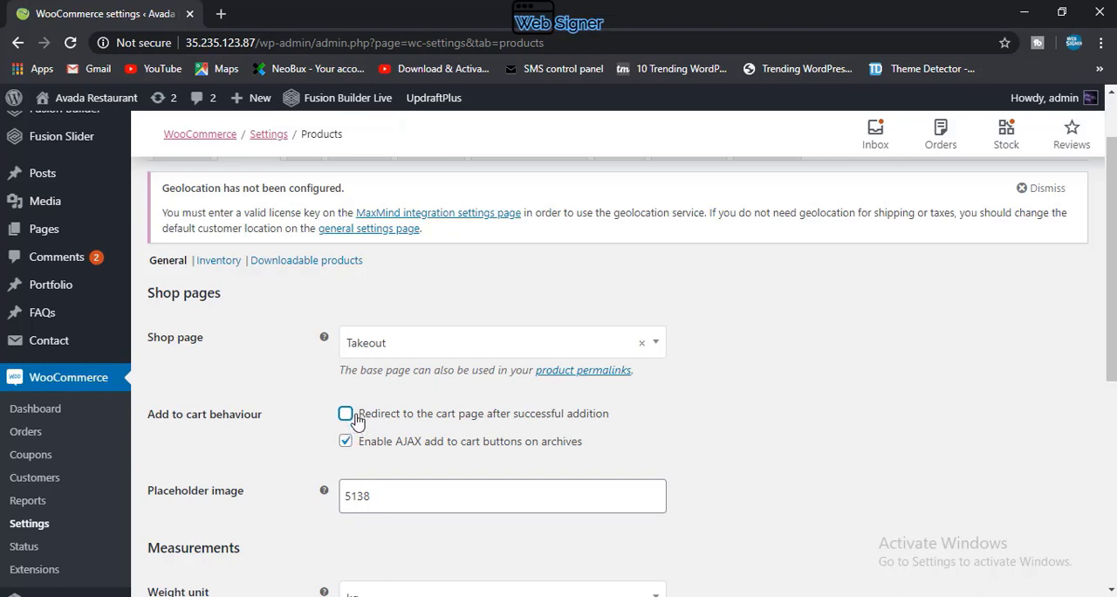
{"action": "left_click", "coordinate": [347, 415]}
{"action": "left_click", "coordinate": [346, 418]}
Step: Examine the placeholder image setting and its help text
{"action": "scroll", "coordinate": [243, 524], "scroll_direction": "down", "scroll_amount": 2}
{"action": "left_click", "coordinate": [415, 325]}
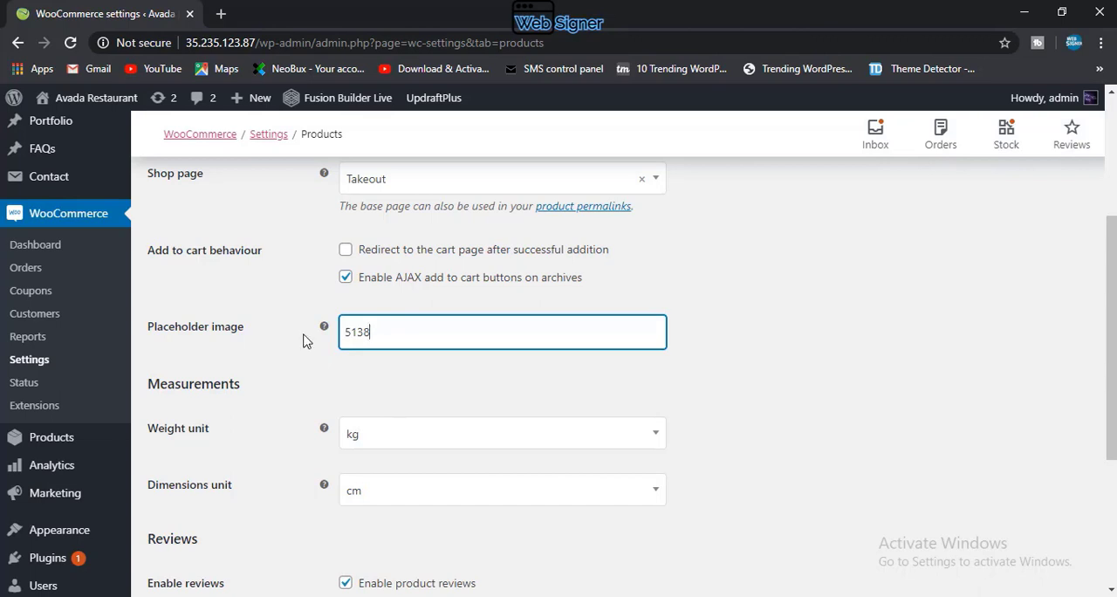
{"action": "mouse_move", "coordinate": [327, 330]}
Step: Switch the weight unit to g and back to kg, and check the dimensions unit choices, keeping cm
{"action": "left_click", "coordinate": [384, 438]}
{"action": "left_click", "coordinate": [375, 487]}
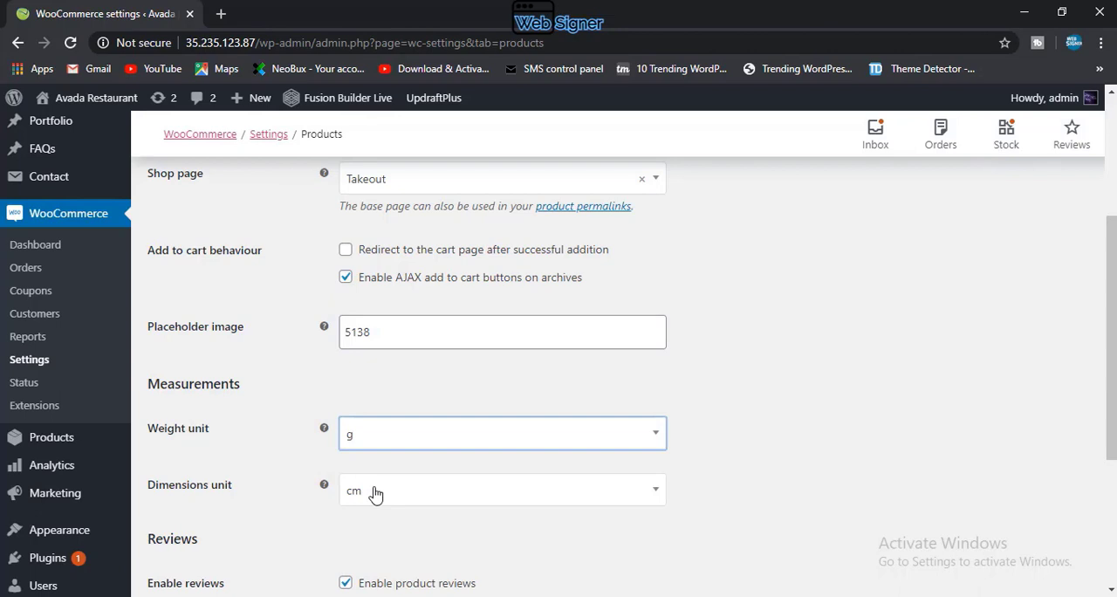
{"action": "left_click", "coordinate": [410, 442]}
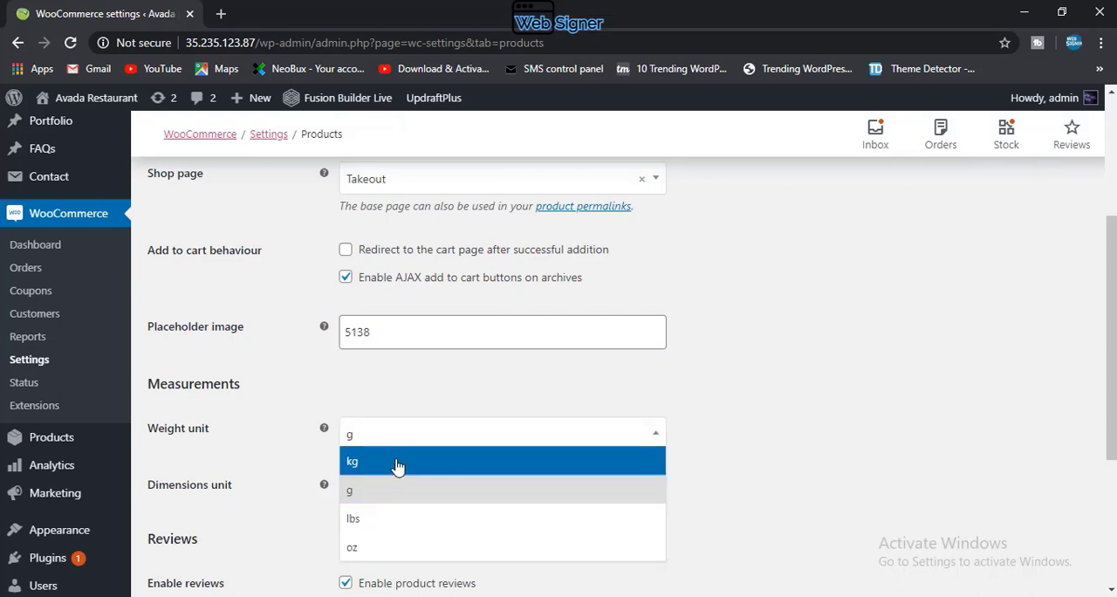
{"action": "left_click", "coordinate": [393, 461]}
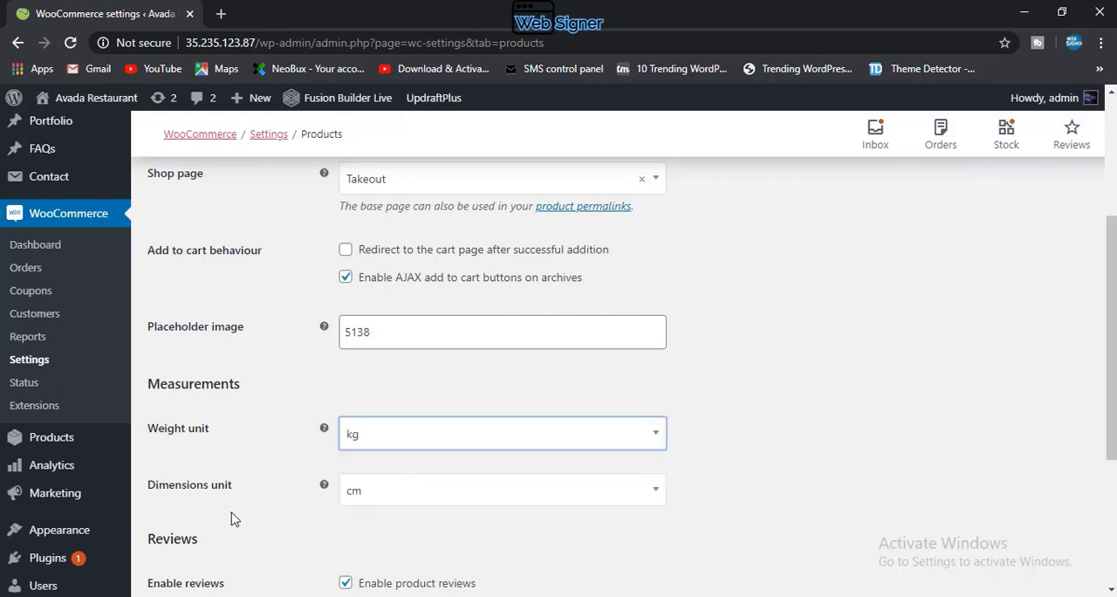
{"action": "left_click", "coordinate": [363, 496]}
{"action": "left_click", "coordinate": [363, 497]}
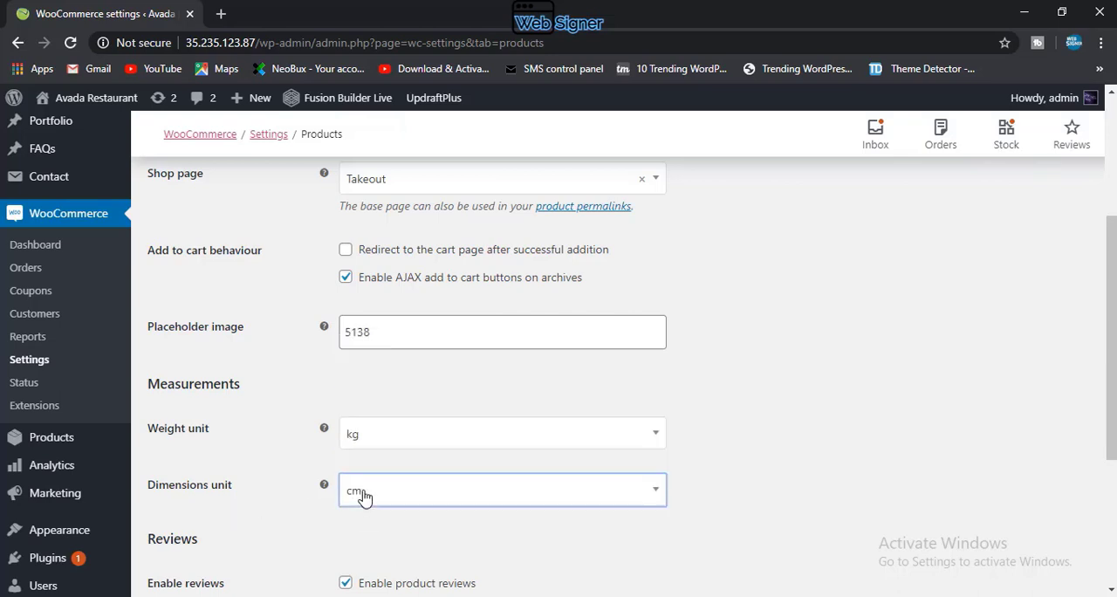
Step: Keep star ratings required on product reviews and save the general product settings
{"action": "scroll", "coordinate": [369, 520], "scroll_direction": "down", "scroll_amount": 2}
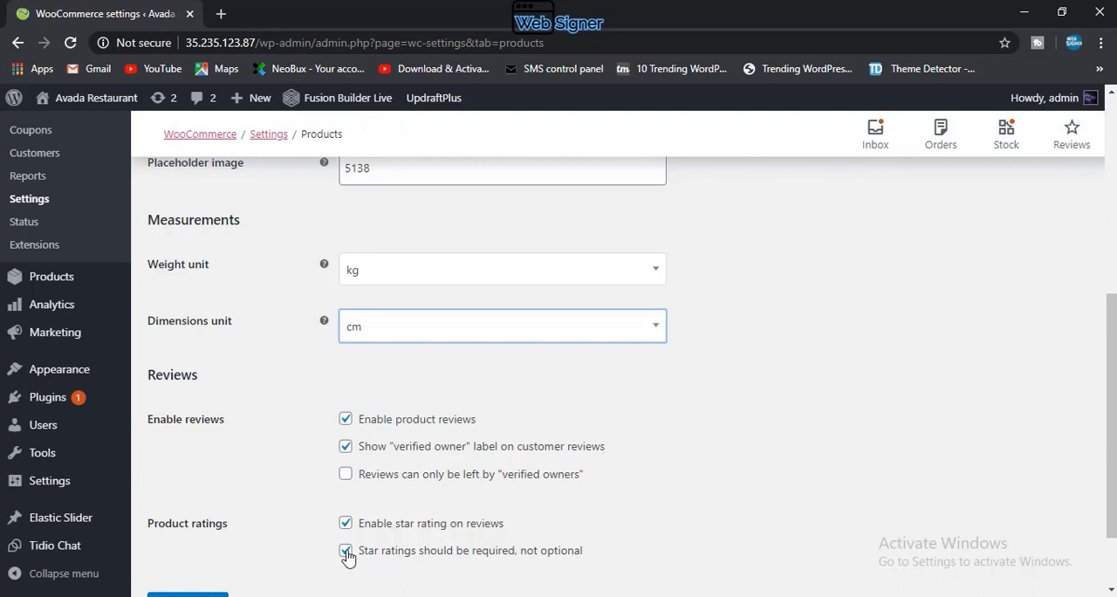
{"action": "scroll", "coordinate": [347, 560], "scroll_direction": "down", "scroll_amount": 2}
{"action": "left_click", "coordinate": [347, 458]}
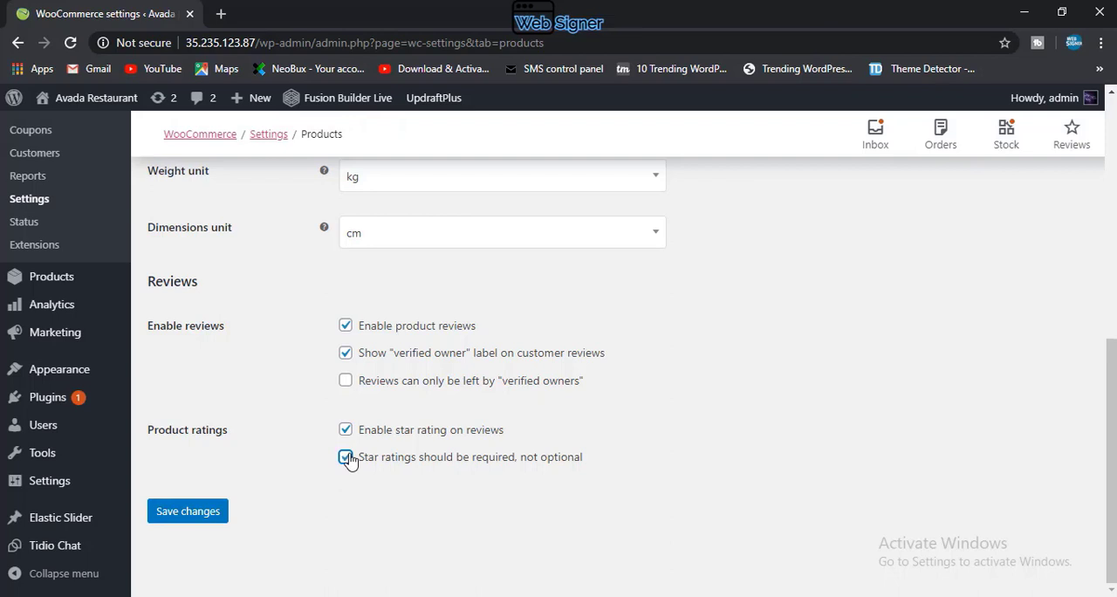
{"action": "left_click", "coordinate": [199, 513]}
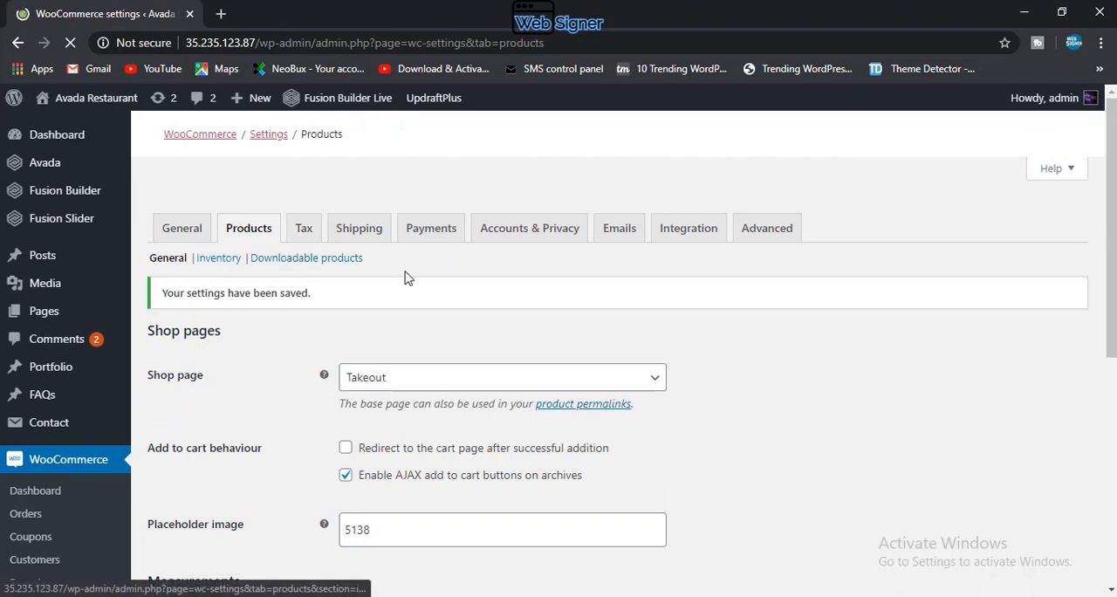
Step: Open the product inventory settings, toggle stock management off and on, and leave it enabled
{"action": "left_click", "coordinate": [218, 259]}
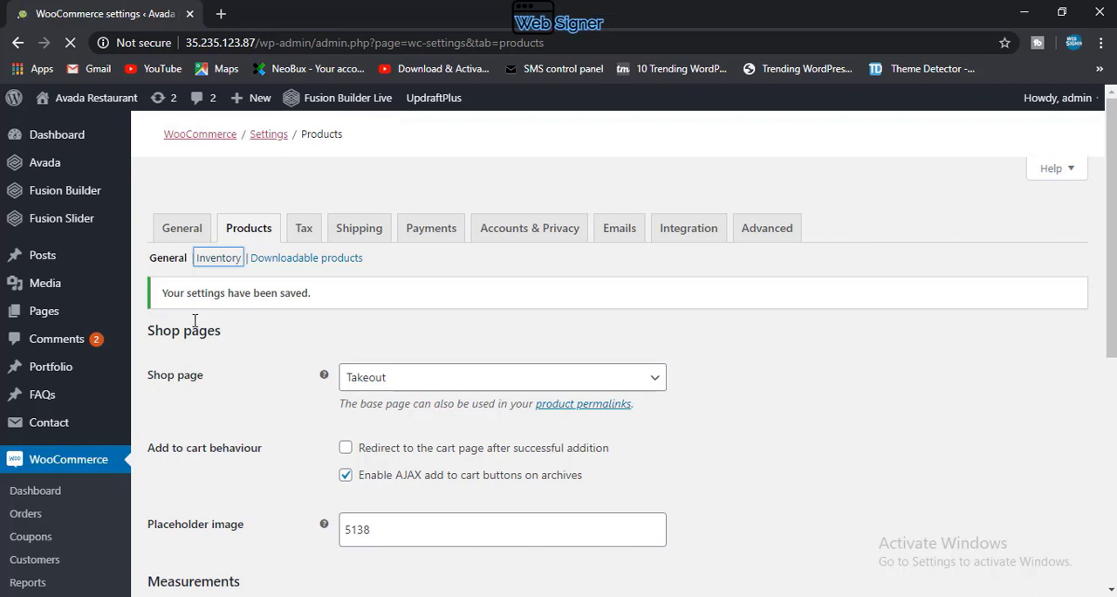
{"action": "left_click", "coordinate": [218, 257]}
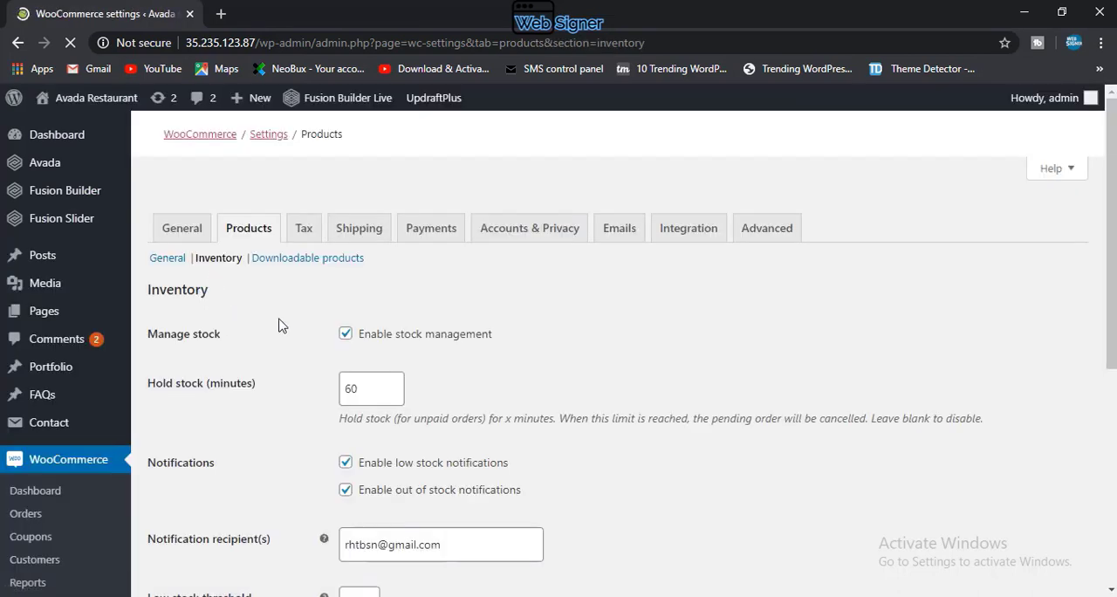
{"action": "scroll", "coordinate": [375, 332], "scroll_direction": "down", "scroll_amount": 1}
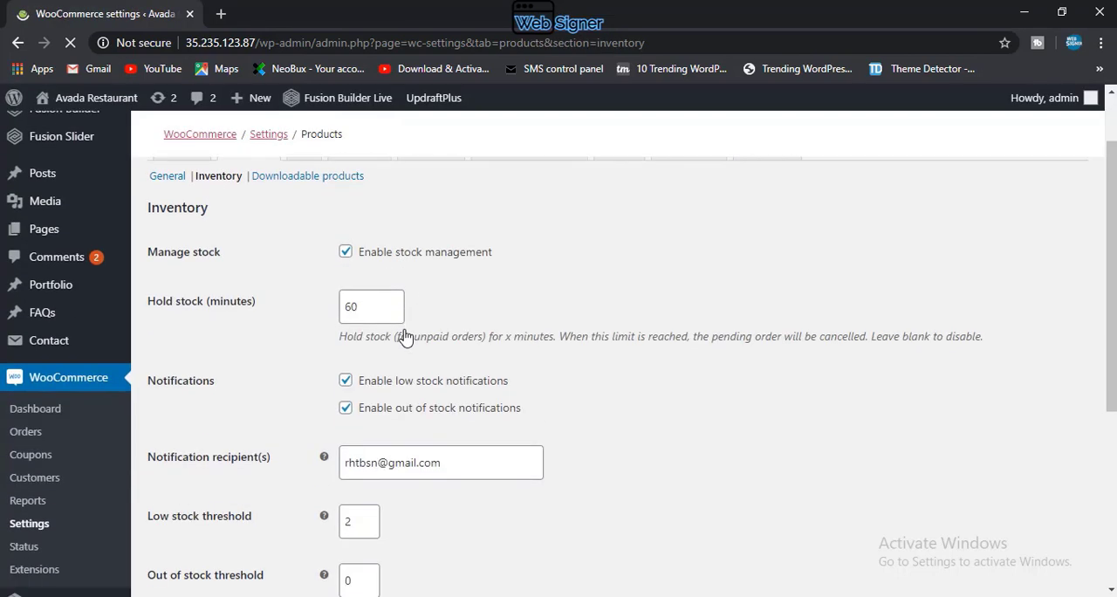
{"action": "left_click", "coordinate": [349, 253]}
{"action": "left_click", "coordinate": [345, 252]}
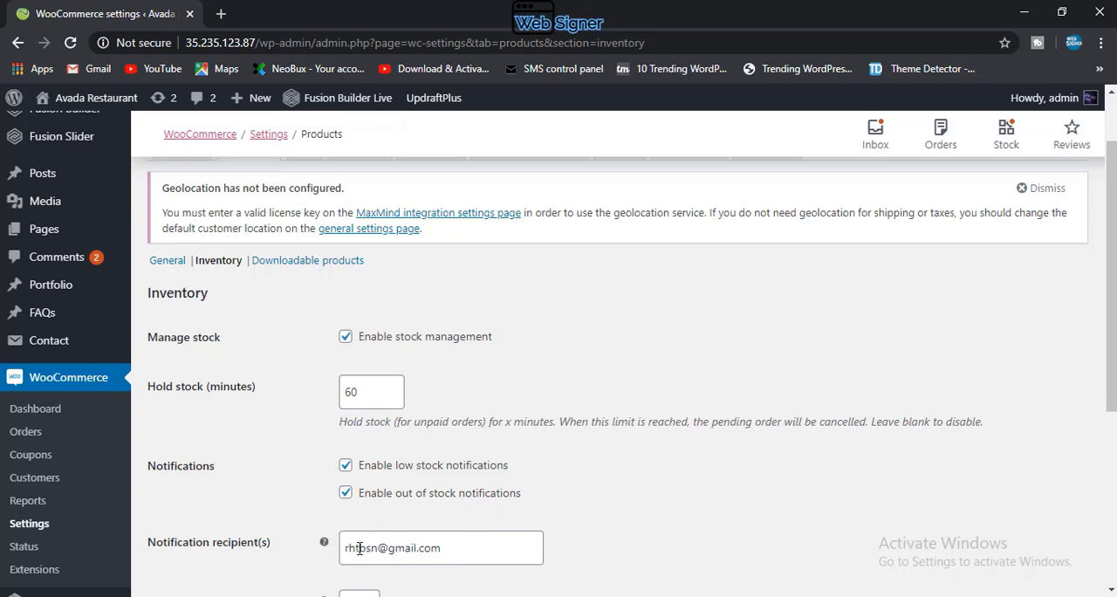
Step: Hide out of stock items from the catalog, show remaining quantity only when stock is low, and save the inventory settings
{"action": "scroll", "coordinate": [375, 547], "scroll_direction": "down", "scroll_amount": 3}
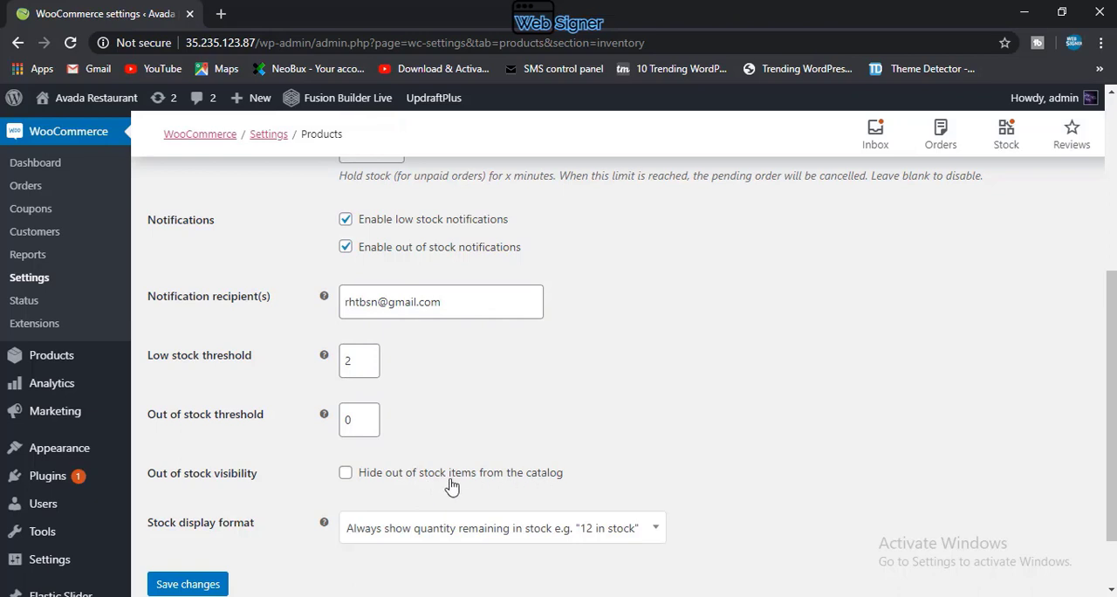
{"action": "left_click", "coordinate": [354, 474]}
{"action": "left_click", "coordinate": [617, 532]}
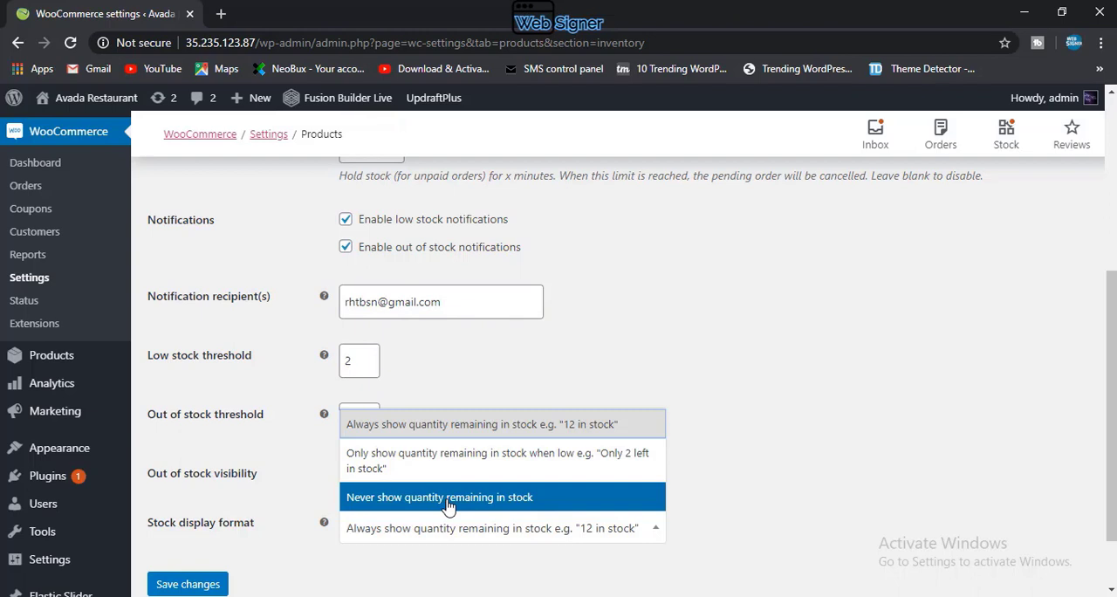
{"action": "left_click", "coordinate": [481, 453]}
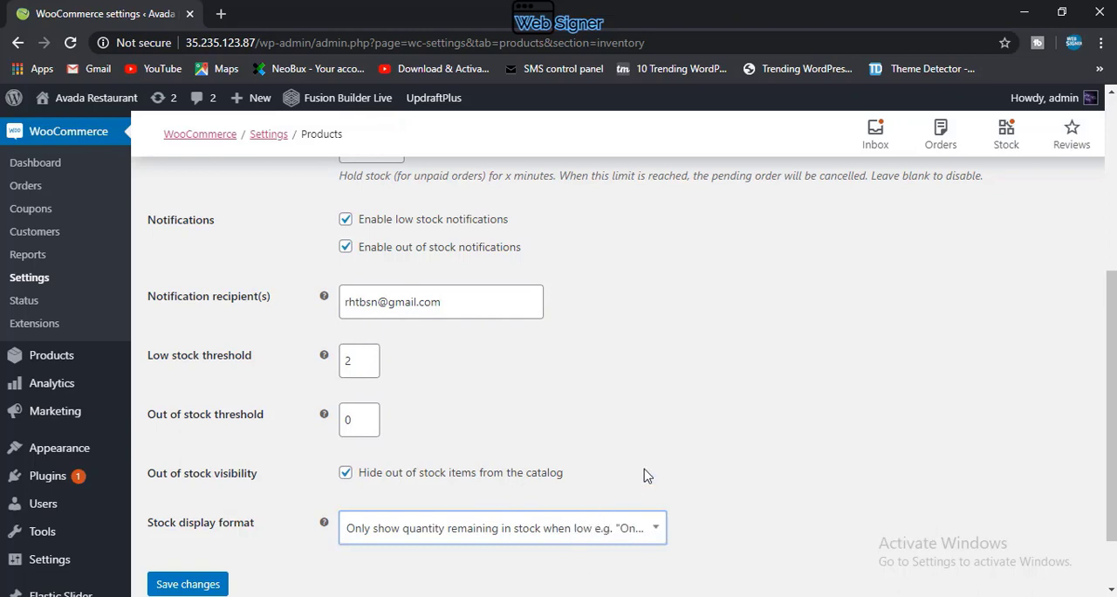
{"action": "scroll", "coordinate": [644, 470], "scroll_direction": "down", "scroll_amount": 1}
{"action": "left_click", "coordinate": [177, 515]}
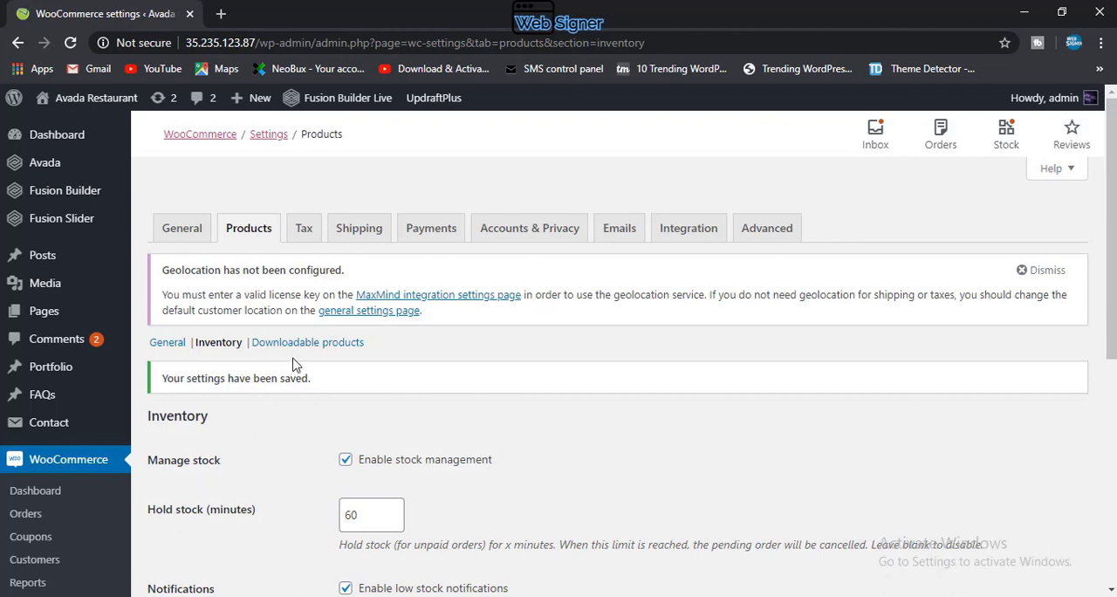
Step: In the downloadable products settings, compare the file download methods and choose Redirect only (Insecure)
{"action": "left_click", "coordinate": [328, 346]}
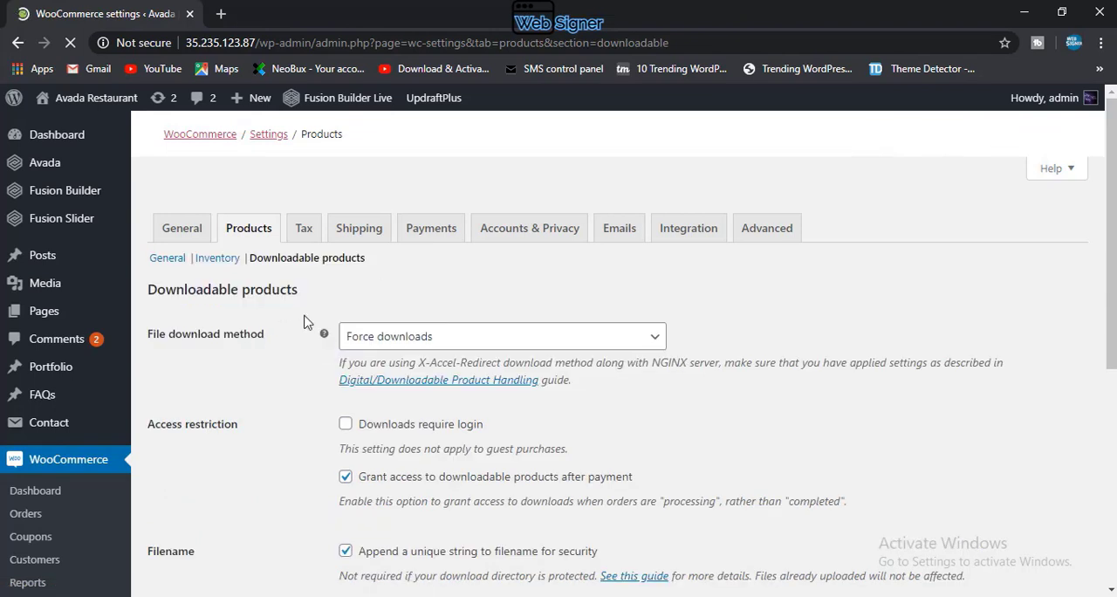
{"action": "left_click", "coordinate": [439, 338]}
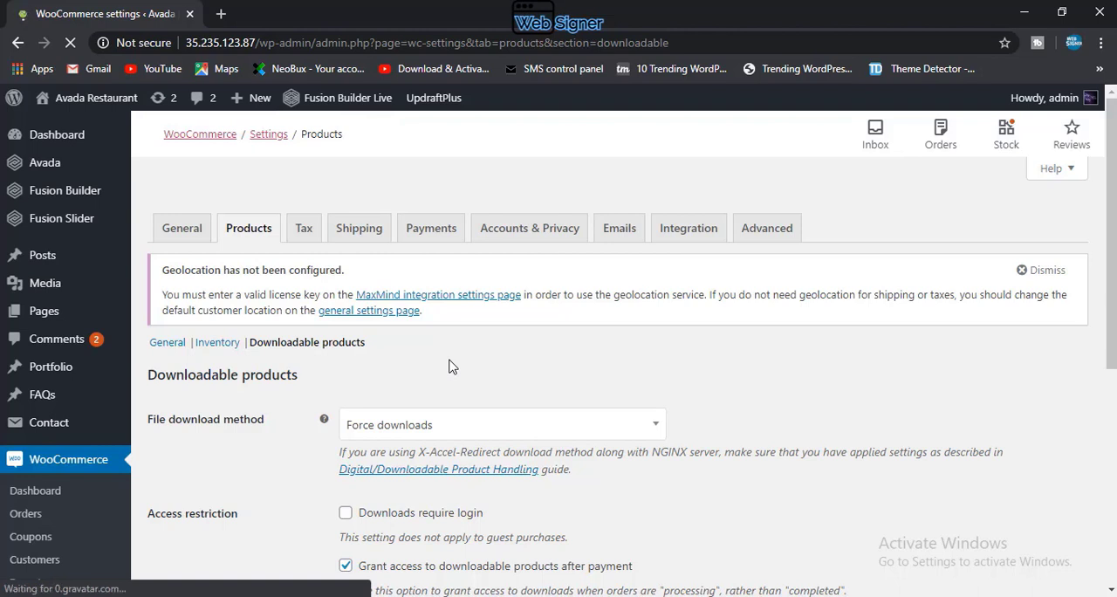
{"action": "left_click", "coordinate": [471, 428]}
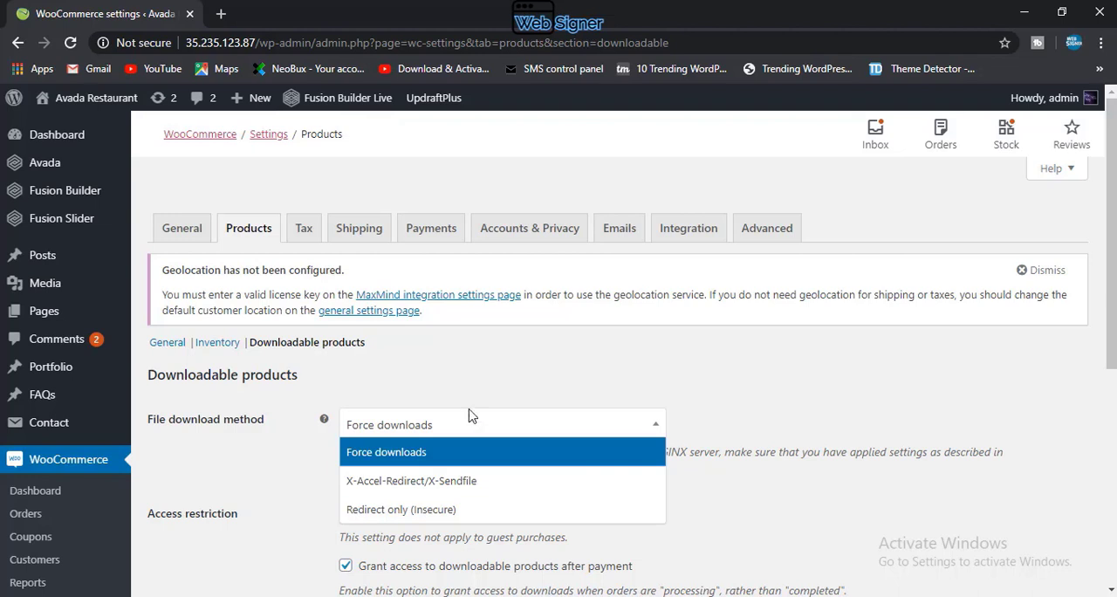
{"action": "left_click", "coordinate": [468, 518]}
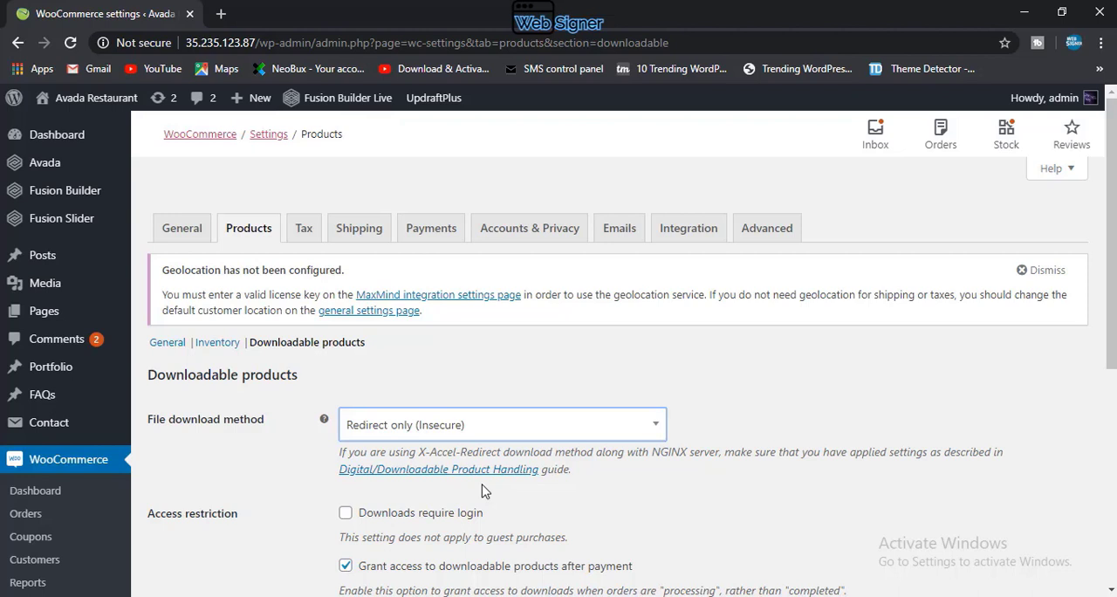
{"action": "left_click", "coordinate": [507, 438]}
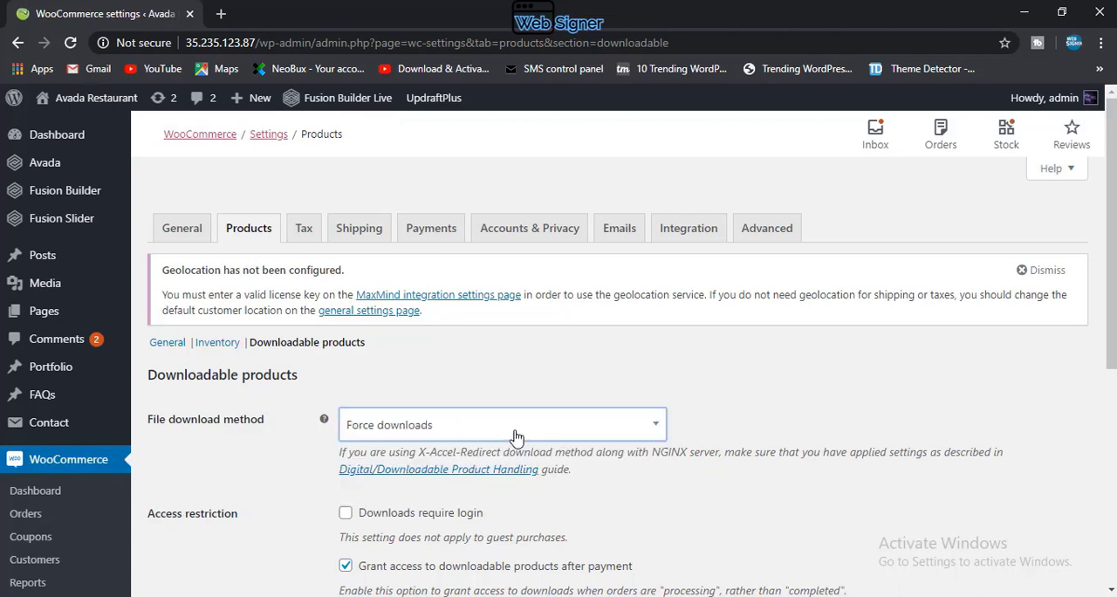
{"action": "left_click", "coordinate": [515, 432]}
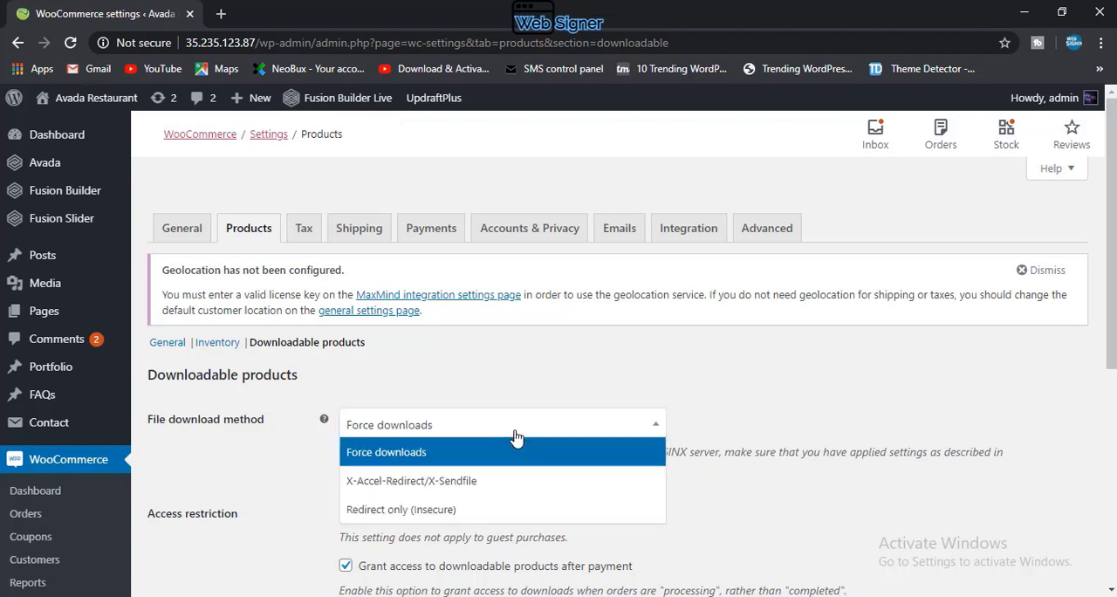
{"action": "left_click", "coordinate": [487, 514]}
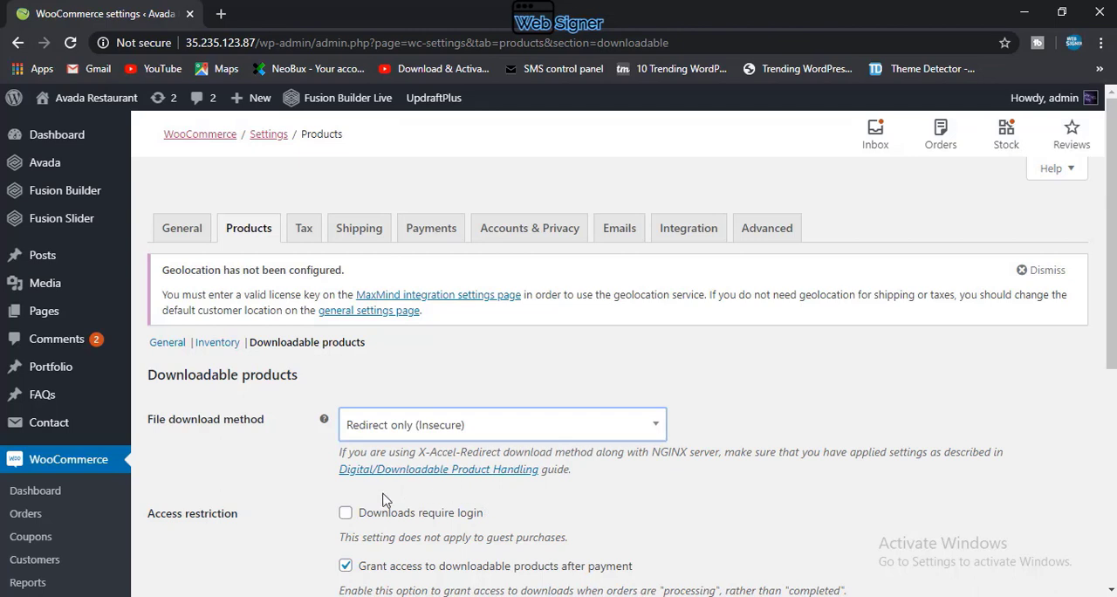
Step: Require login for downloads in the access restriction settings
{"action": "scroll", "coordinate": [212, 516], "scroll_direction": "down", "scroll_amount": 2}
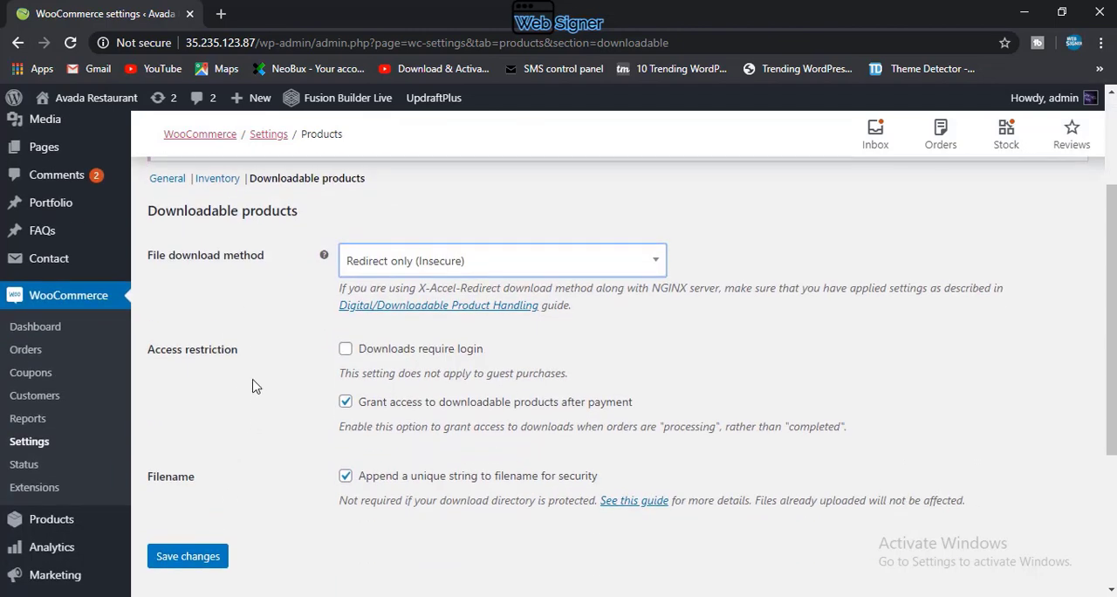
{"action": "left_click", "coordinate": [346, 350]}
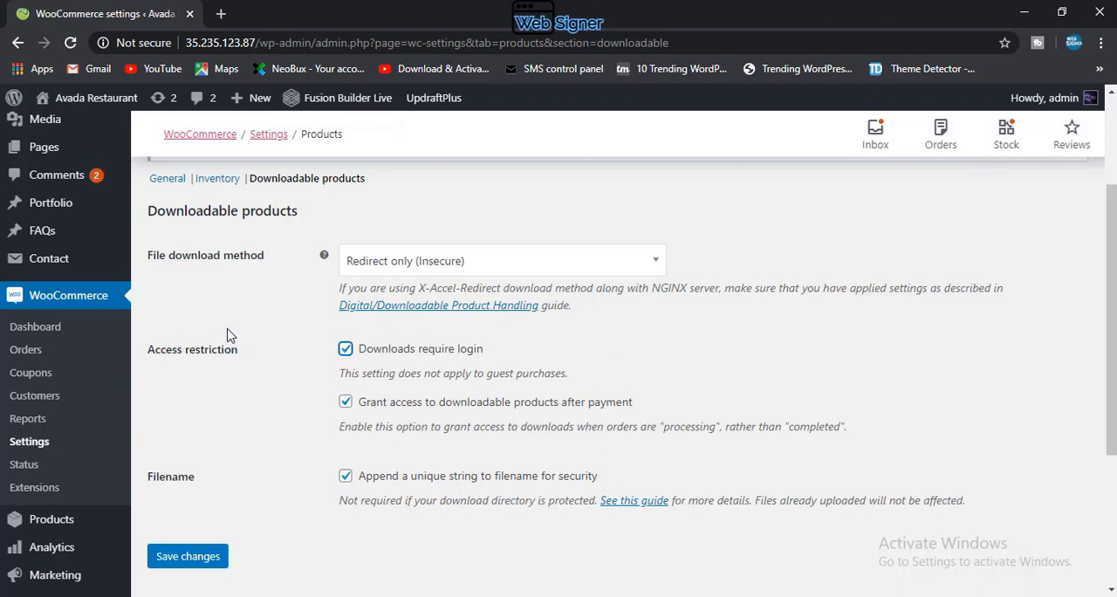
{"action": "scroll", "coordinate": [303, 411], "scroll_direction": "up", "scroll_amount": 1}
{"action": "scroll", "coordinate": [304, 411], "scroll_direction": "up", "scroll_amount": 2}
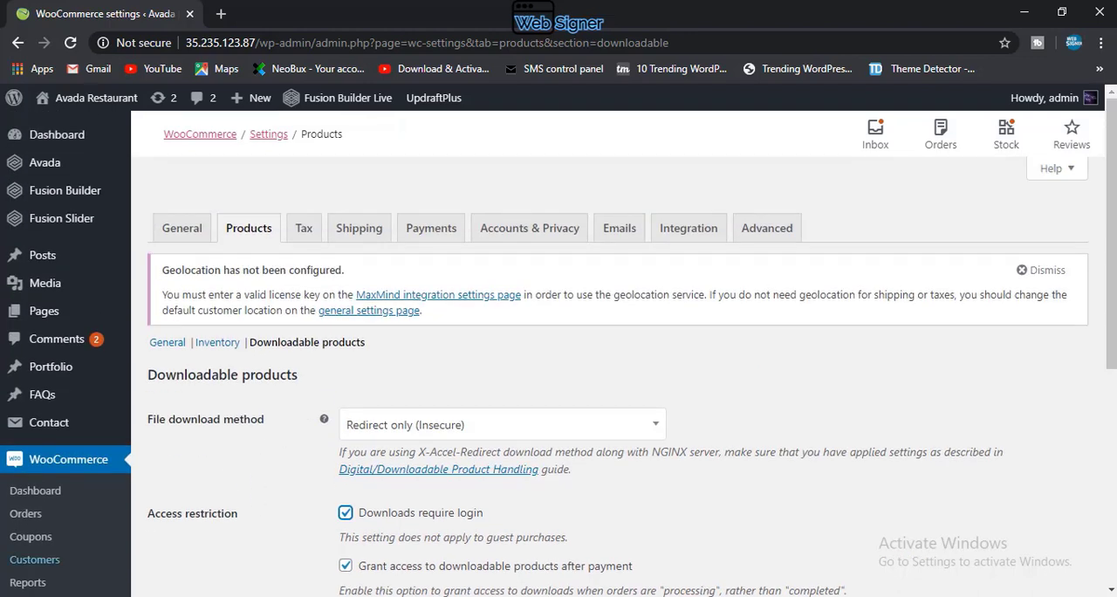
{"action": "scroll", "coordinate": [401, 444], "scroll_direction": "down", "scroll_amount": 1}
{"action": "scroll", "coordinate": [400, 444], "scroll_direction": "down", "scroll_amount": 3}
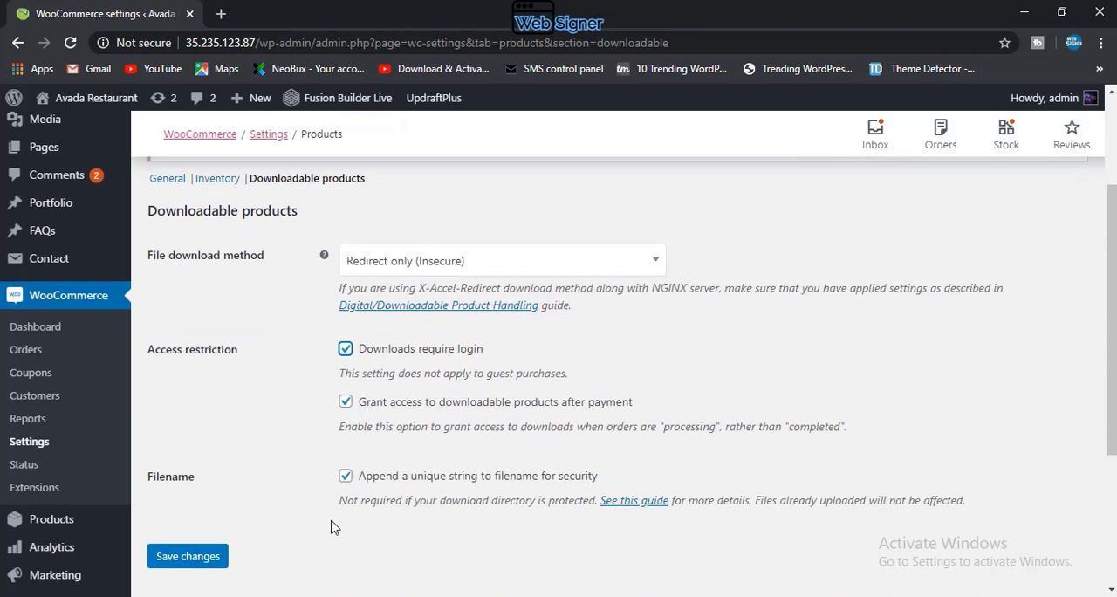
Step: Keep appending a unique string to filenames for security and save the downloadable products settings
{"action": "left_click", "coordinate": [346, 477]}
{"action": "left_click", "coordinate": [345, 477]}
{"action": "left_click", "coordinate": [347, 479]}
{"action": "left_click", "coordinate": [195, 559]}
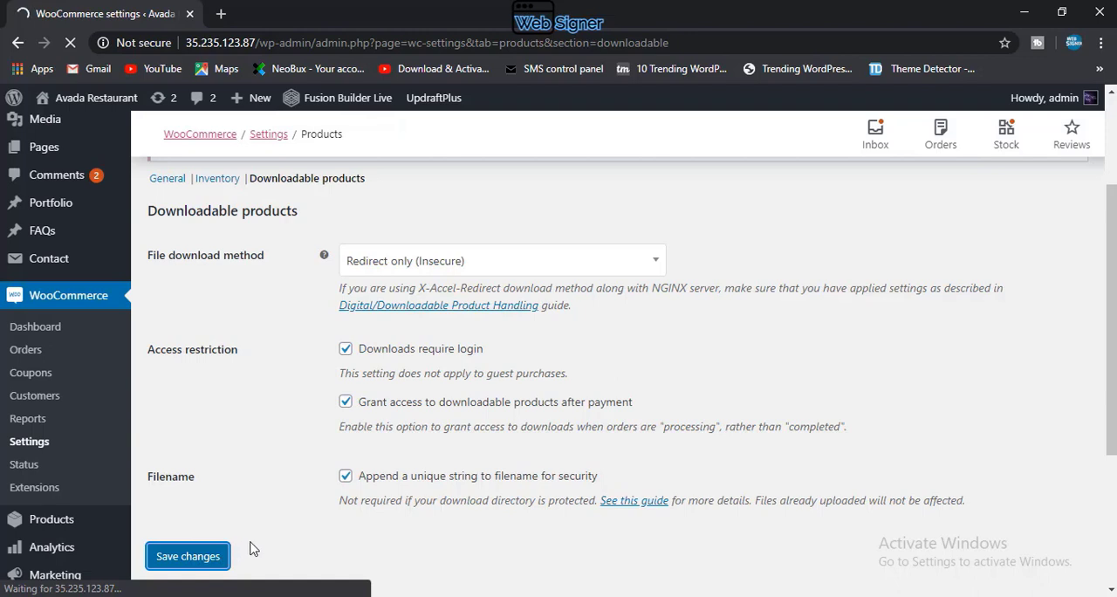
{"action": "scroll", "coordinate": [290, 500], "scroll_direction": "up", "scroll_amount": 2}
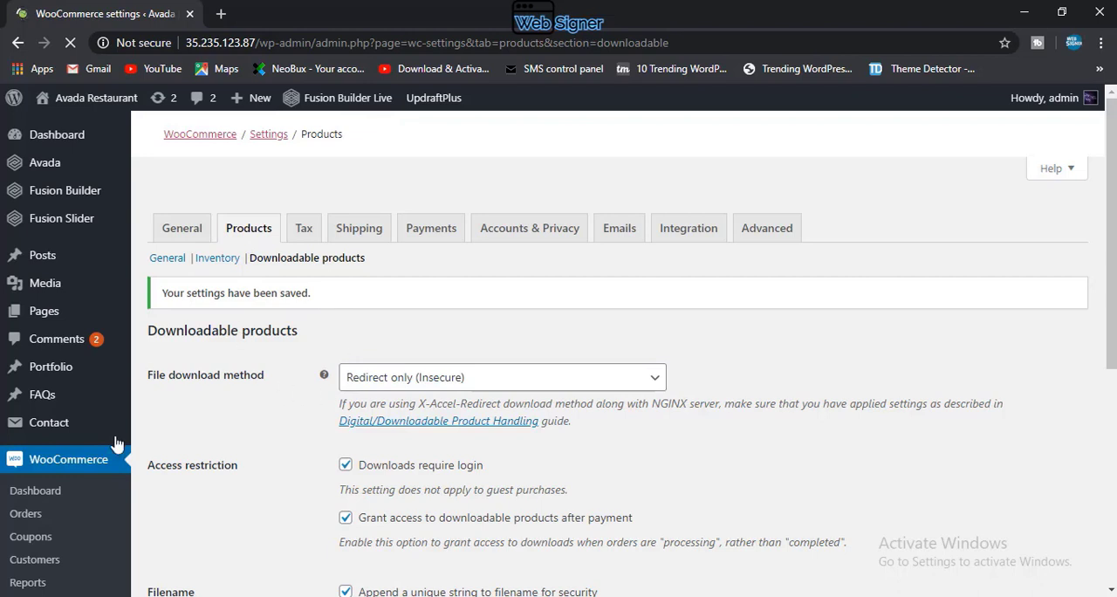
Step: In the tax options, calculate tax based on the customer billing address and set the shipping tax class to Standard
{"action": "left_click", "coordinate": [305, 229]}
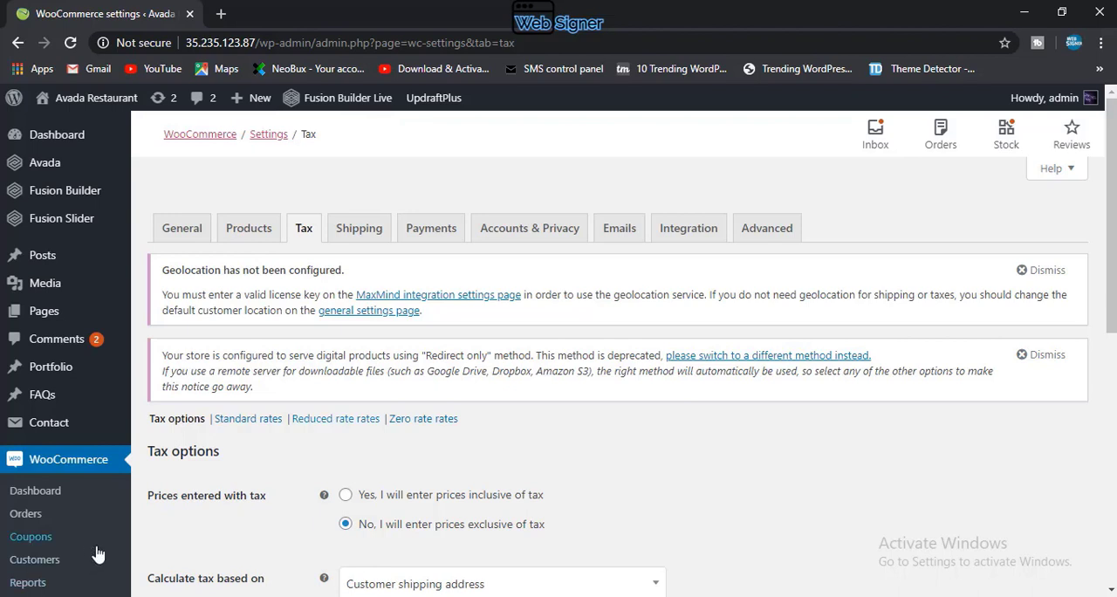
{"action": "scroll", "coordinate": [307, 279], "scroll_direction": "down", "scroll_amount": 1}
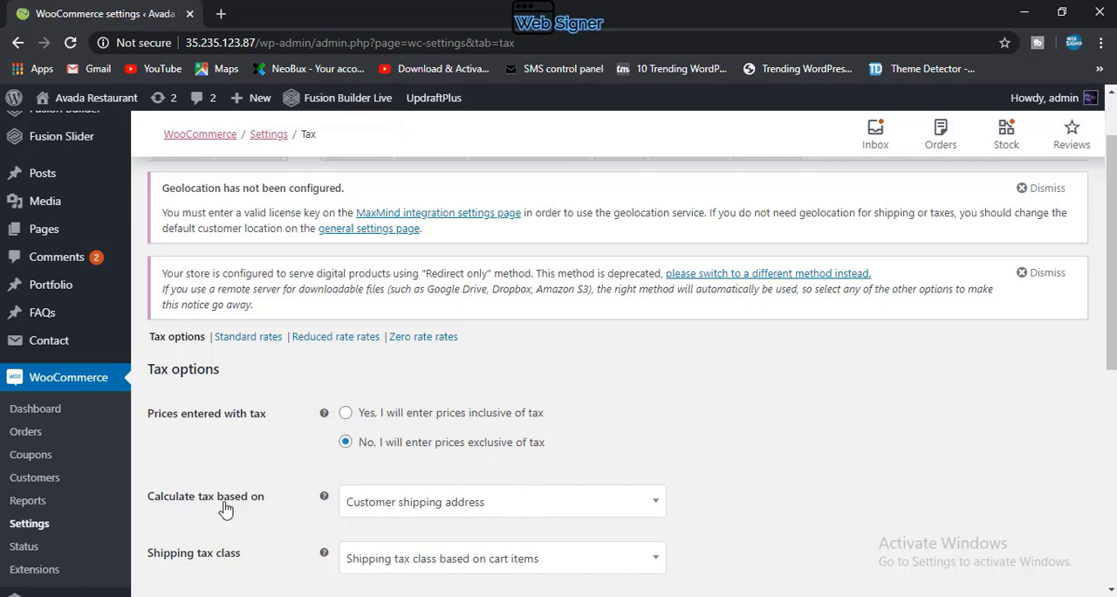
{"action": "left_click", "coordinate": [394, 515]}
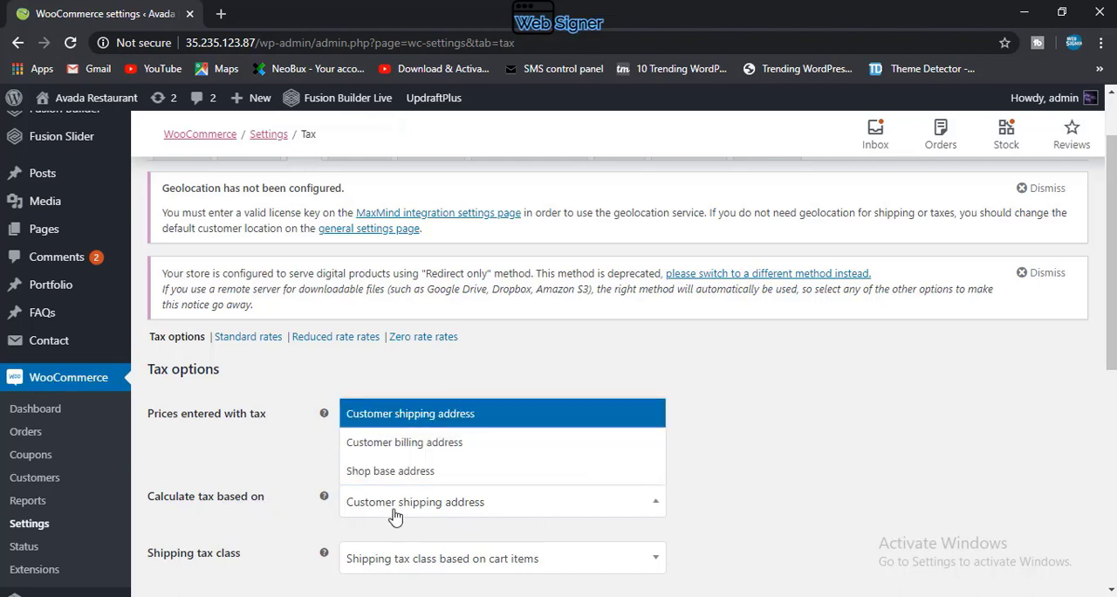
{"action": "left_click", "coordinate": [411, 445]}
{"action": "scroll", "coordinate": [413, 458], "scroll_direction": "down", "scroll_amount": 2}
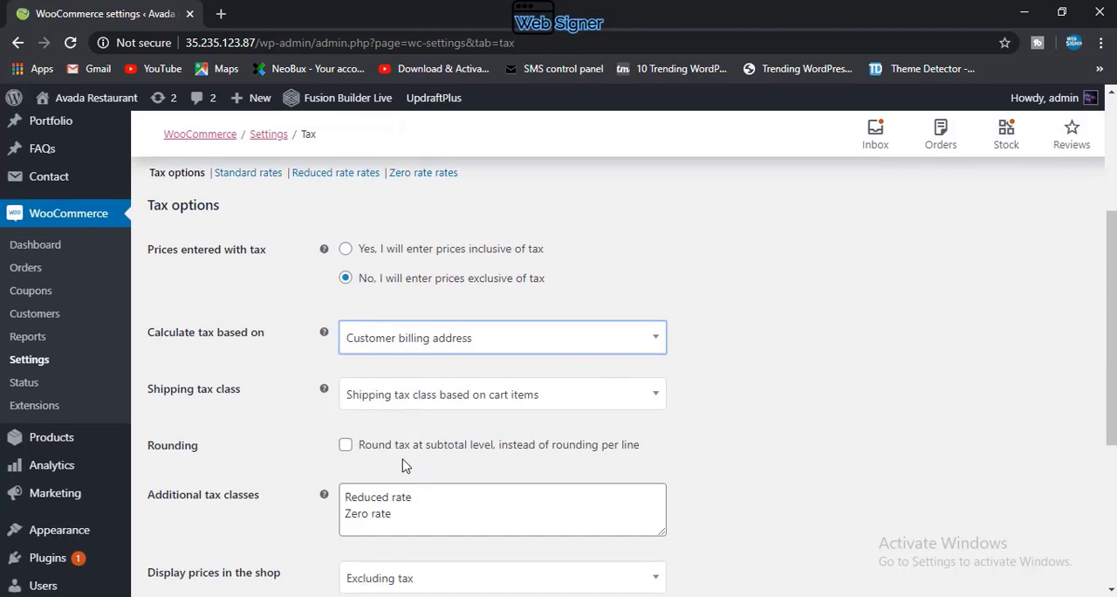
{"action": "left_click", "coordinate": [399, 404]}
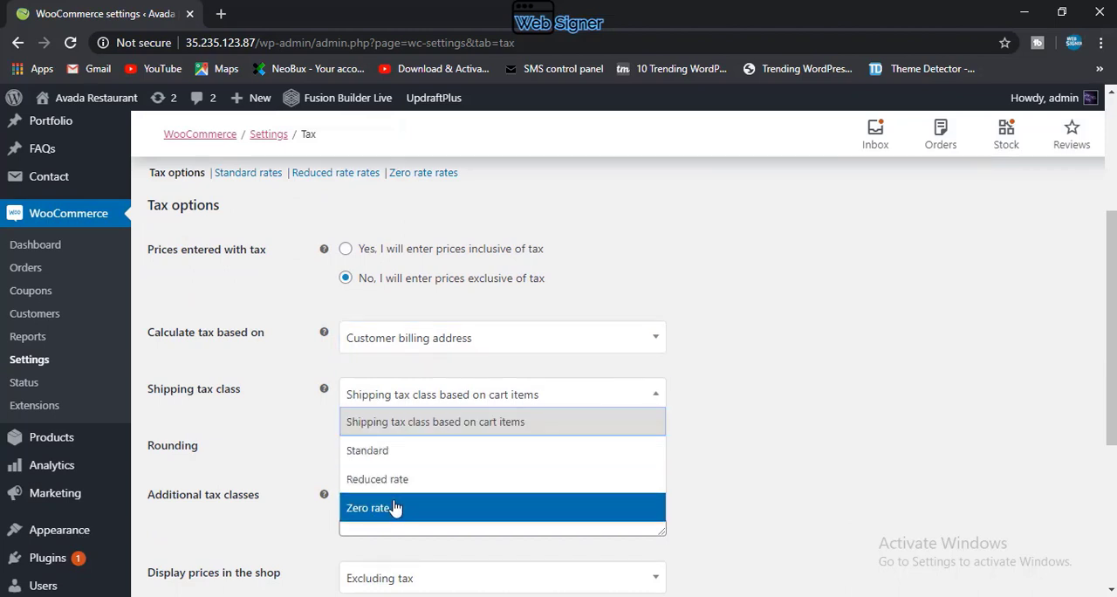
{"action": "left_click", "coordinate": [393, 460]}
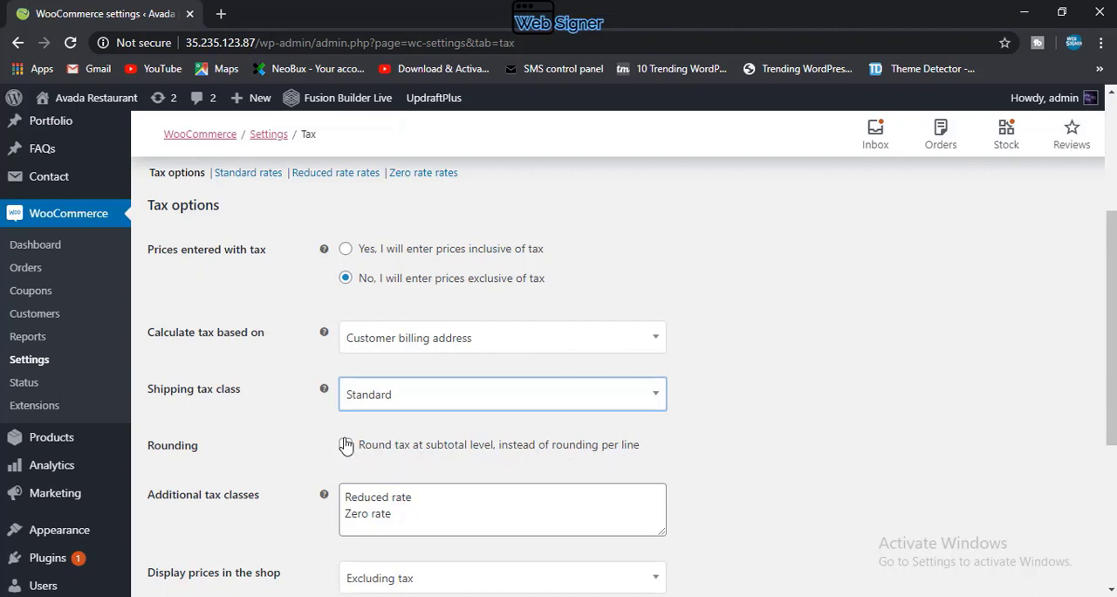
Step: Add GST on a new line in the additional tax classes
{"action": "left_click", "coordinate": [415, 525]}
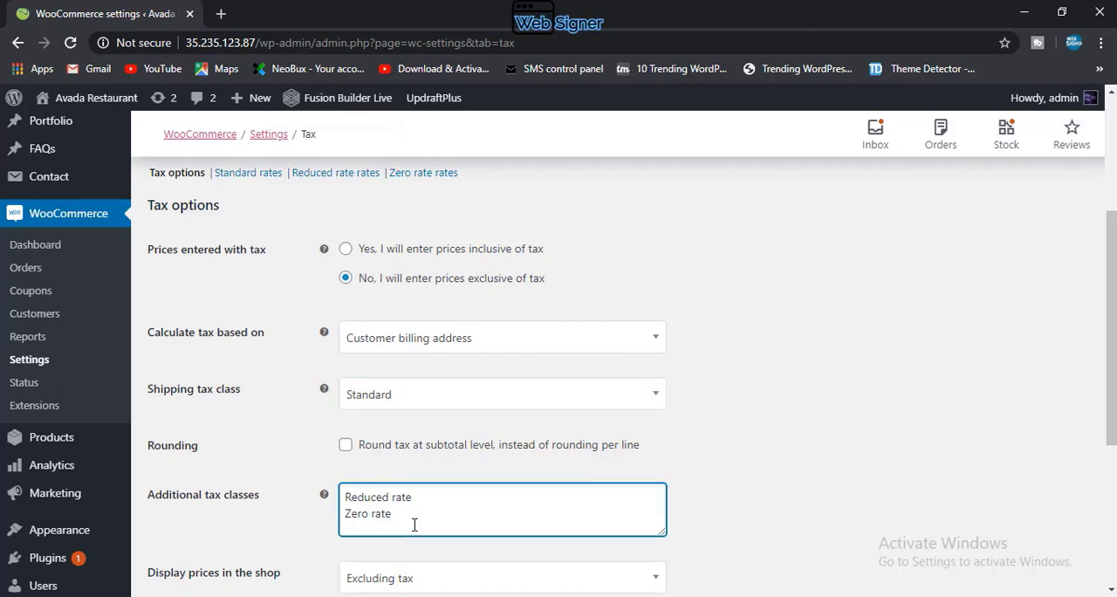
{"action": "key", "text": "Return"}
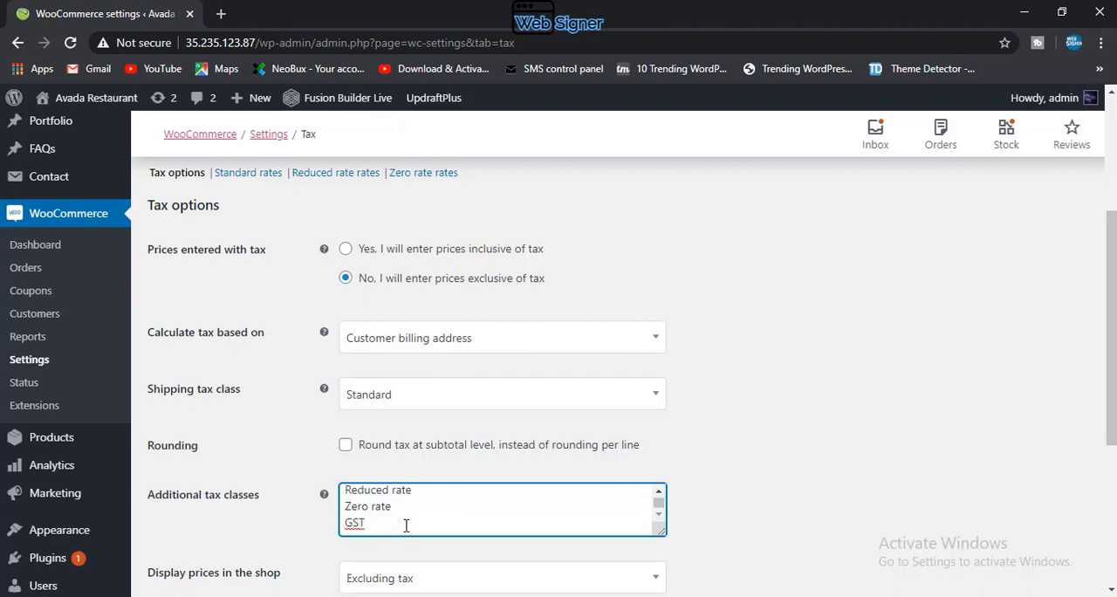
Step: Display prices in the shop excluding tax and prices during cart and checkout including tax
{"action": "scroll", "coordinate": [405, 525], "scroll_direction": "down", "scroll_amount": 1}
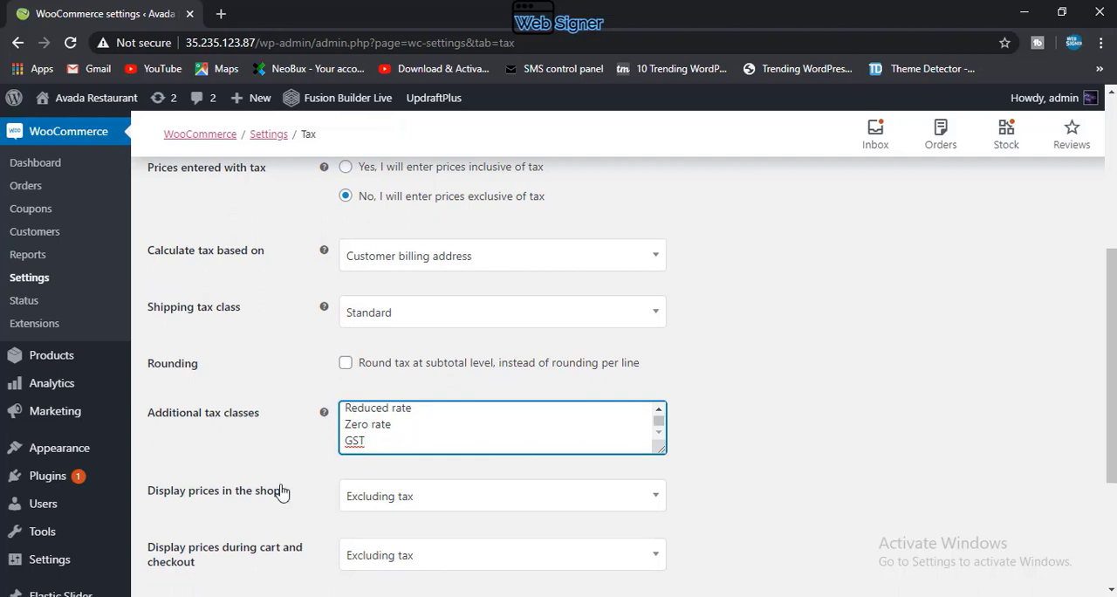
{"action": "scroll", "coordinate": [403, 447], "scroll_direction": "down", "scroll_amount": 1}
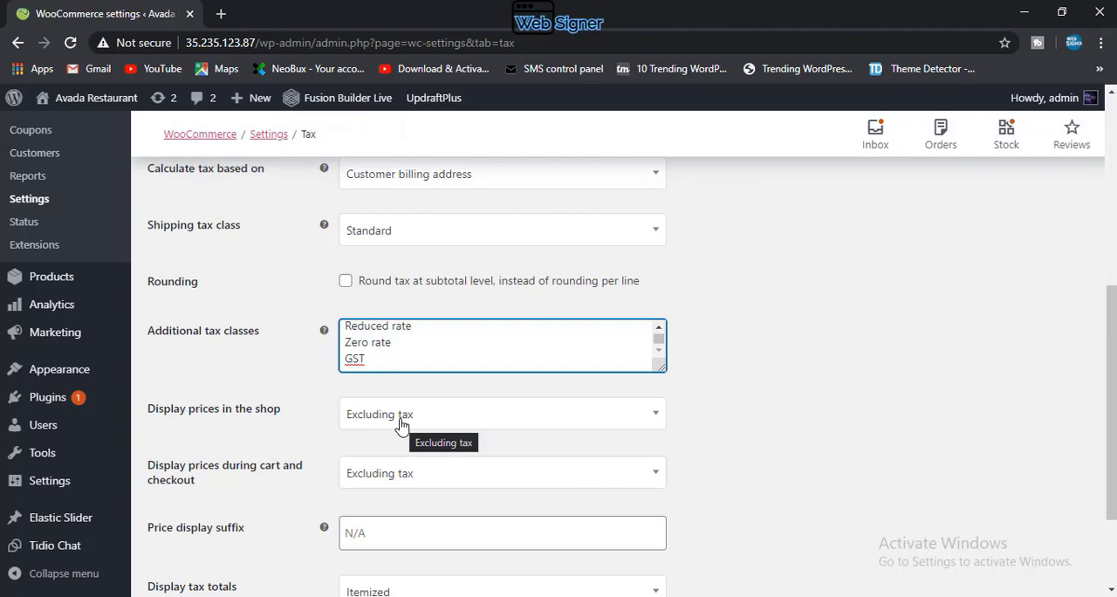
{"action": "left_click", "coordinate": [402, 422]}
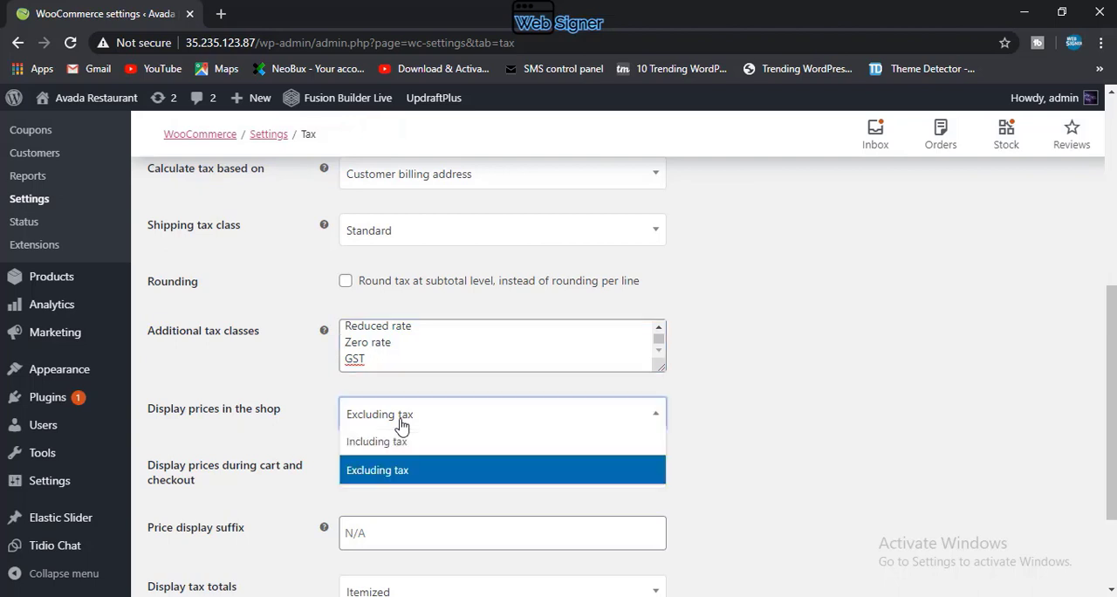
{"action": "left_click", "coordinate": [402, 471]}
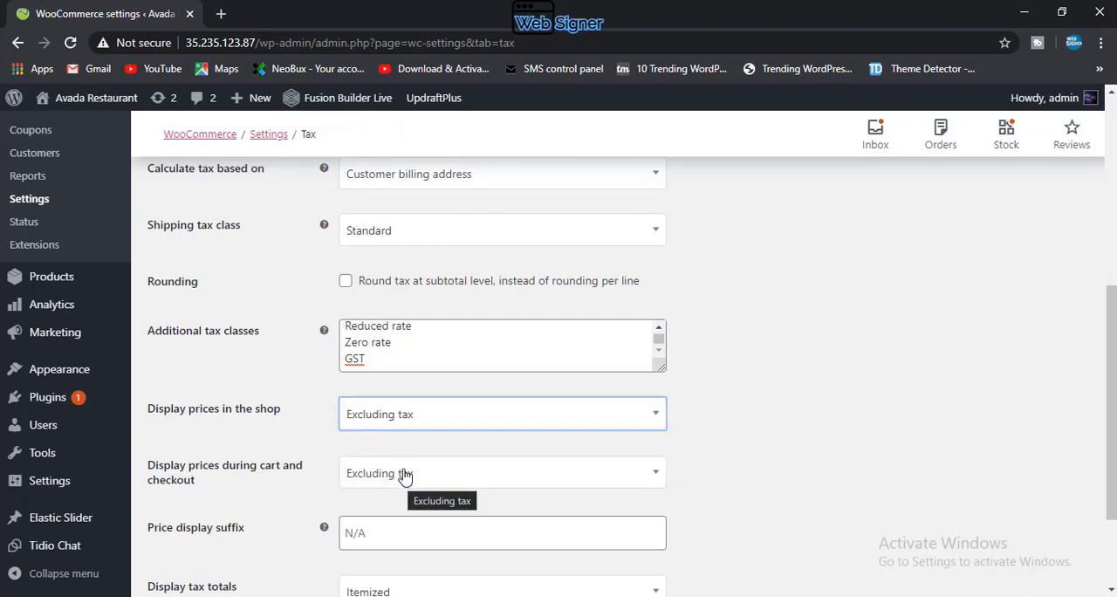
{"action": "left_click", "coordinate": [404, 474]}
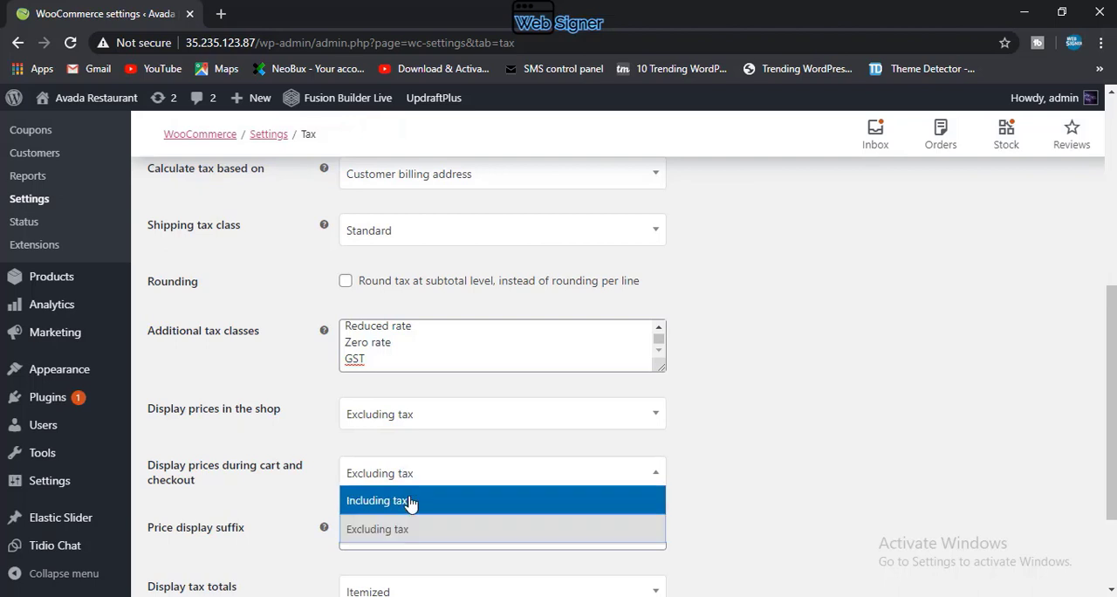
{"action": "left_click", "coordinate": [410, 501]}
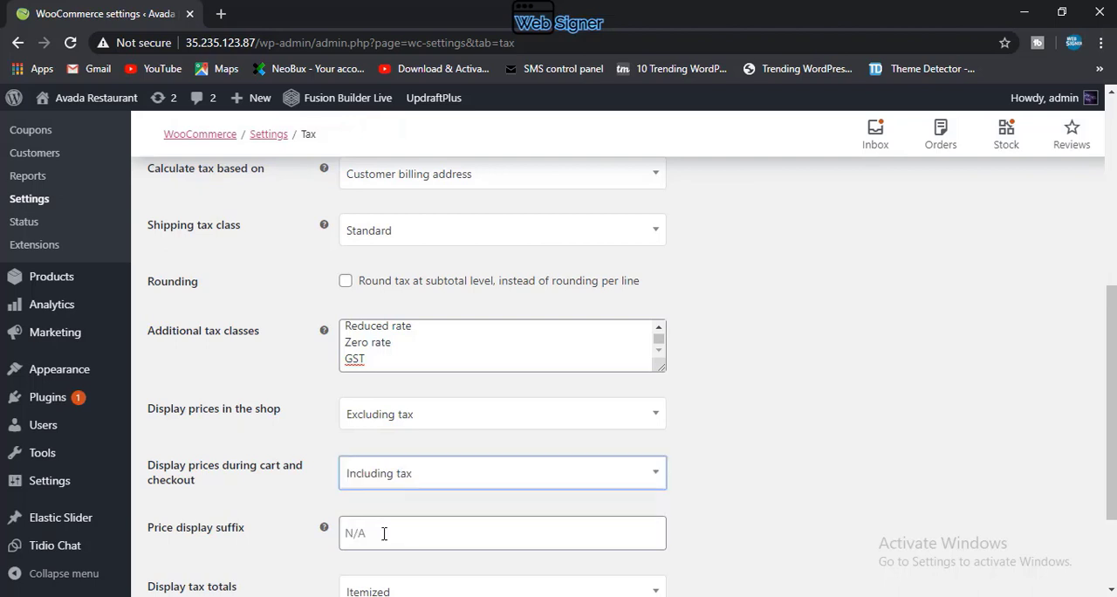
Step: Keep the display of tax totals as Itemized and save the tax options
{"action": "scroll", "coordinate": [384, 533], "scroll_direction": "down", "scroll_amount": 1}
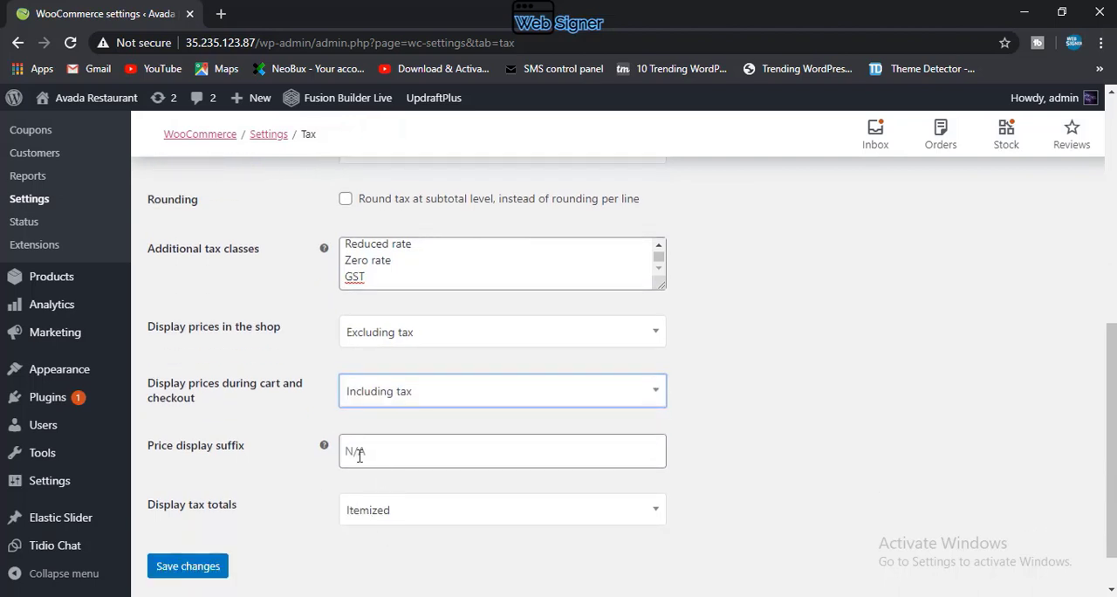
{"action": "mouse_move", "coordinate": [325, 447]}
{"action": "left_click", "coordinate": [371, 515]}
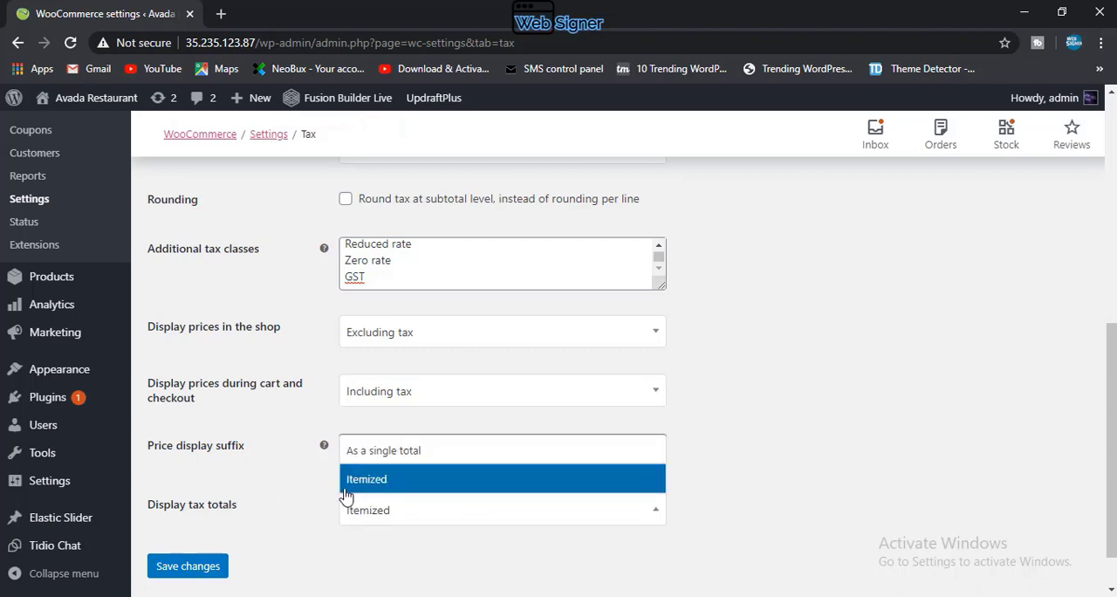
{"action": "left_click", "coordinate": [349, 491]}
{"action": "left_click", "coordinate": [200, 565]}
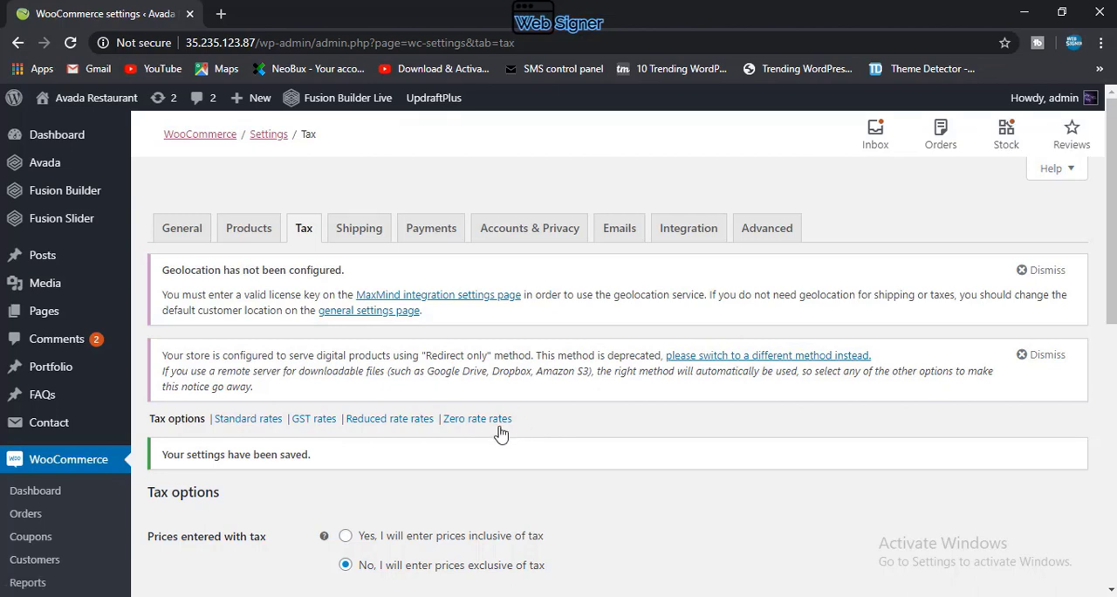
Step: Open the GST tax rates and insert a new rate row
{"action": "left_click", "coordinate": [312, 422]}
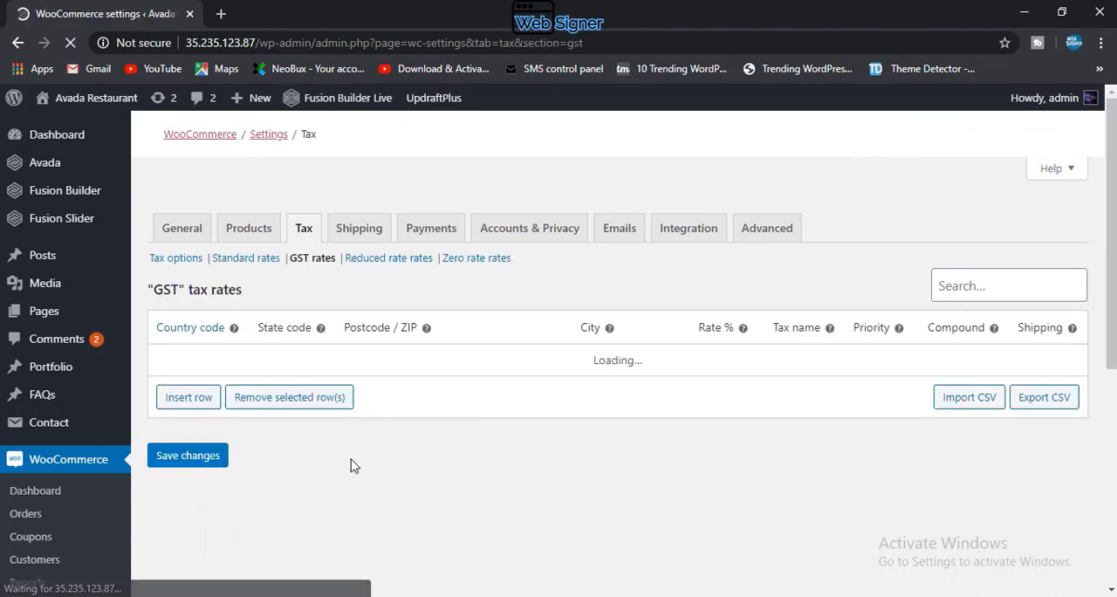
{"action": "left_click", "coordinate": [205, 409]}
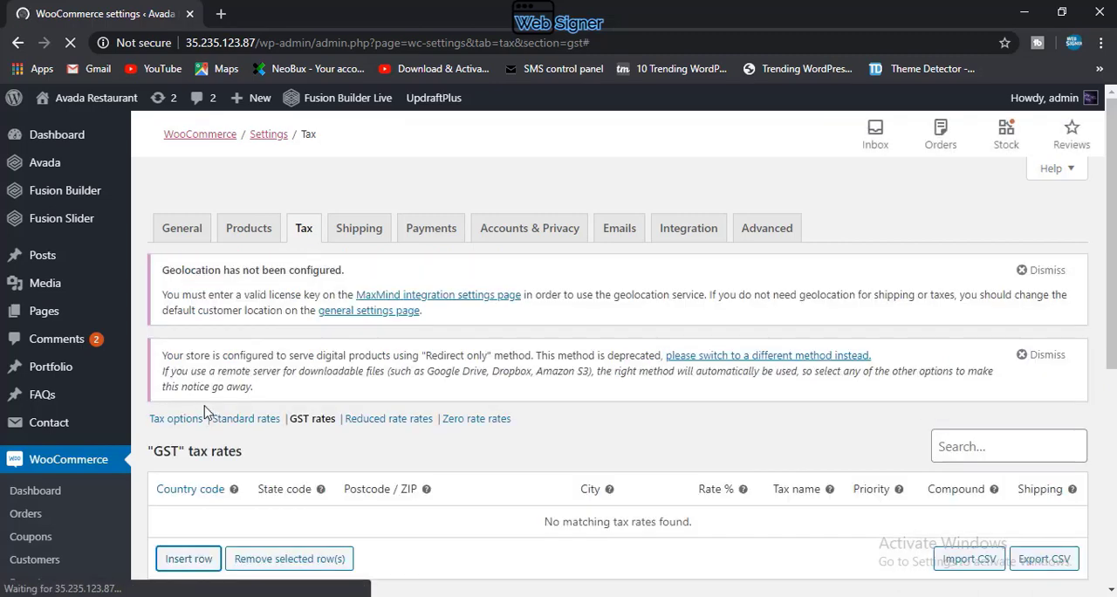
{"action": "scroll", "coordinate": [358, 488], "scroll_direction": "down", "scroll_amount": 2}
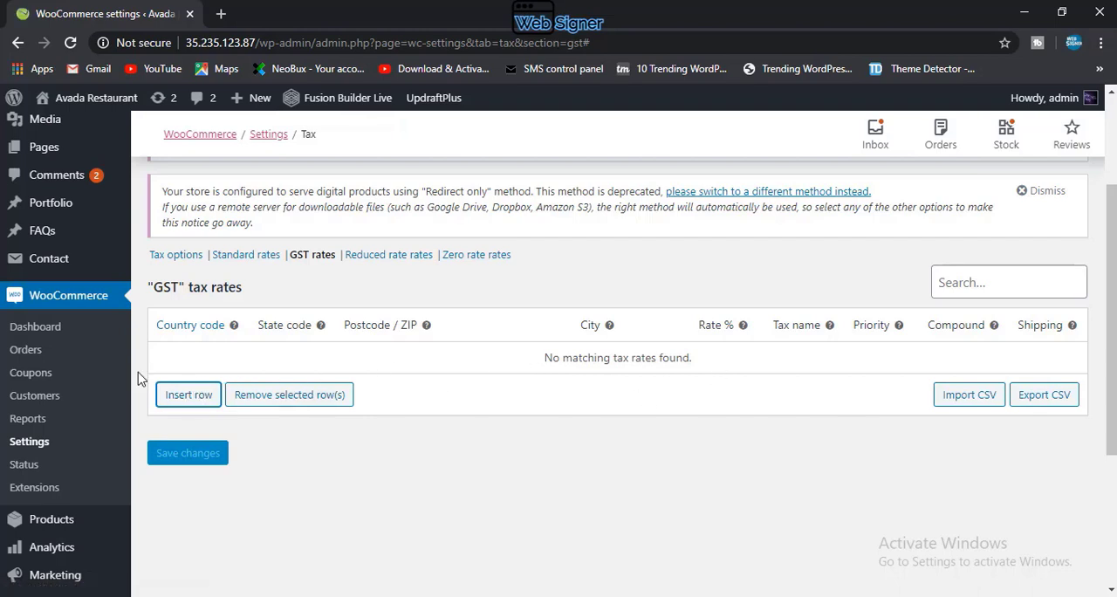
{"action": "left_click", "coordinate": [217, 395]}
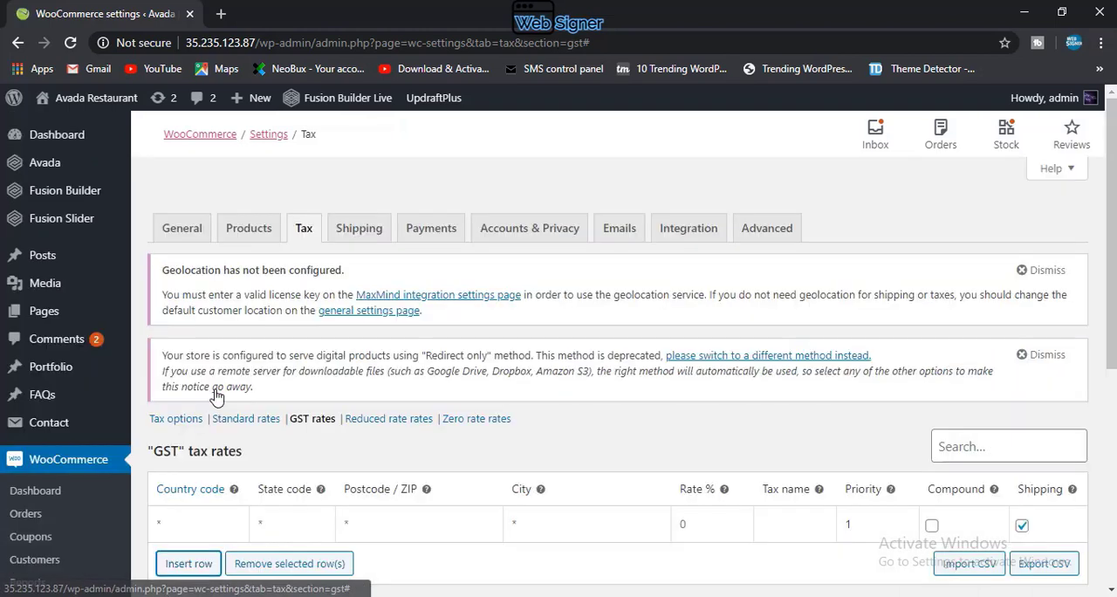
Step: Set the country code of the new GST rate row to IN without using the browser's autofill suggestion
{"action": "left_click", "coordinate": [219, 529]}
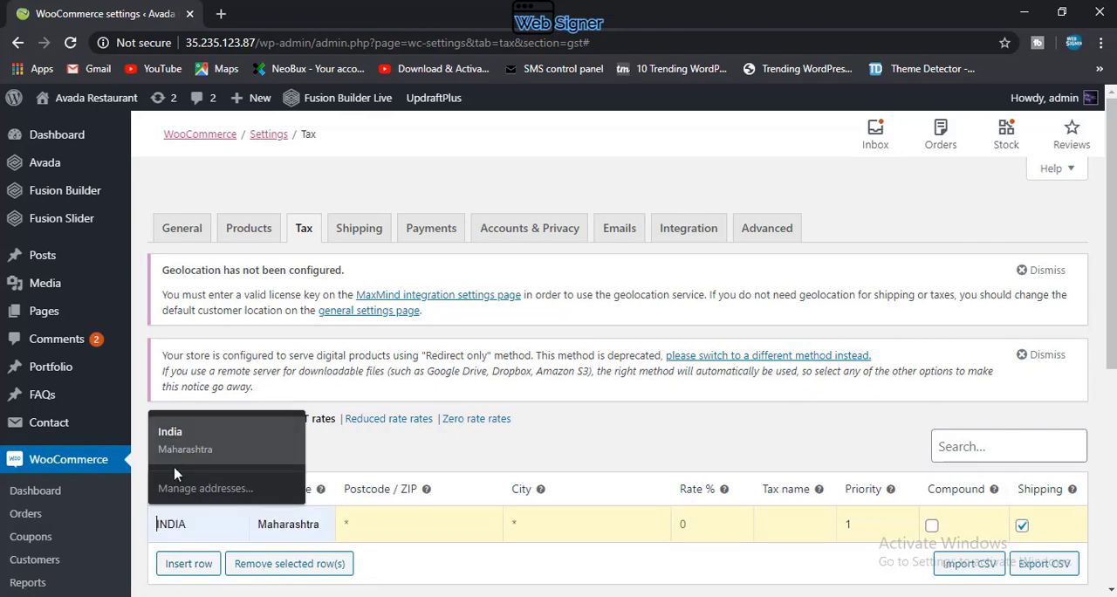
{"action": "left_click", "coordinate": [464, 573]}
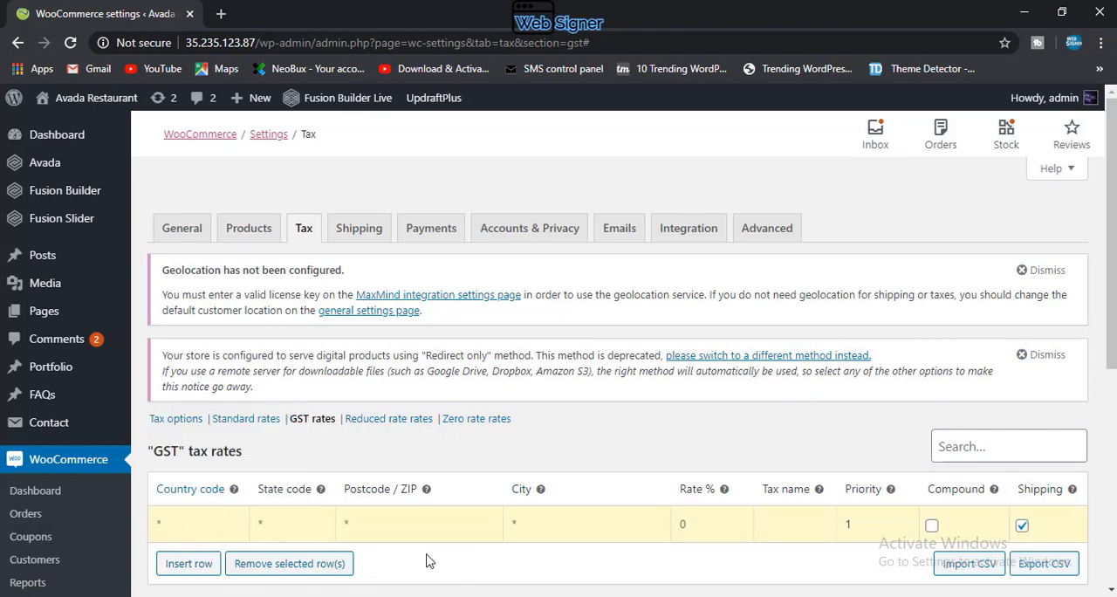
{"action": "left_click", "coordinate": [202, 523]}
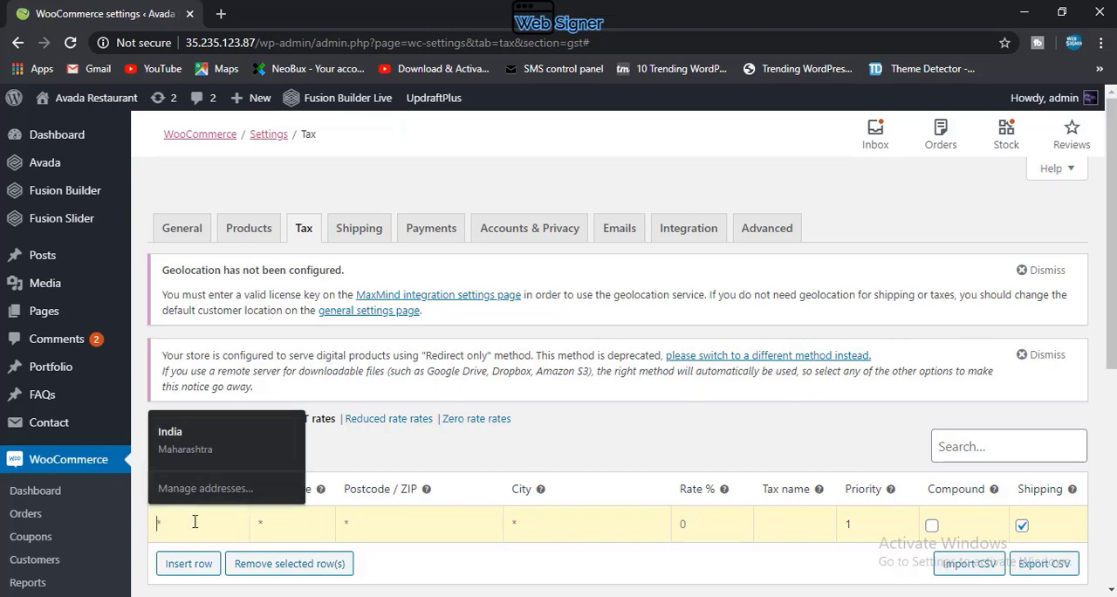
{"action": "type", "text": "IN"}
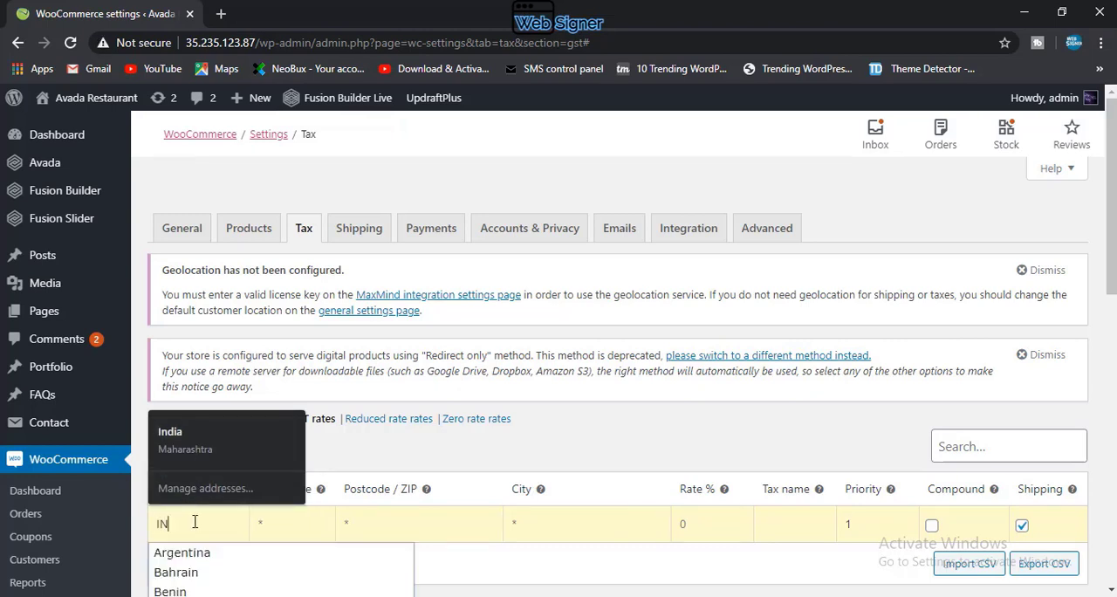
{"action": "scroll", "coordinate": [195, 522], "scroll_direction": "down", "scroll_amount": 4}
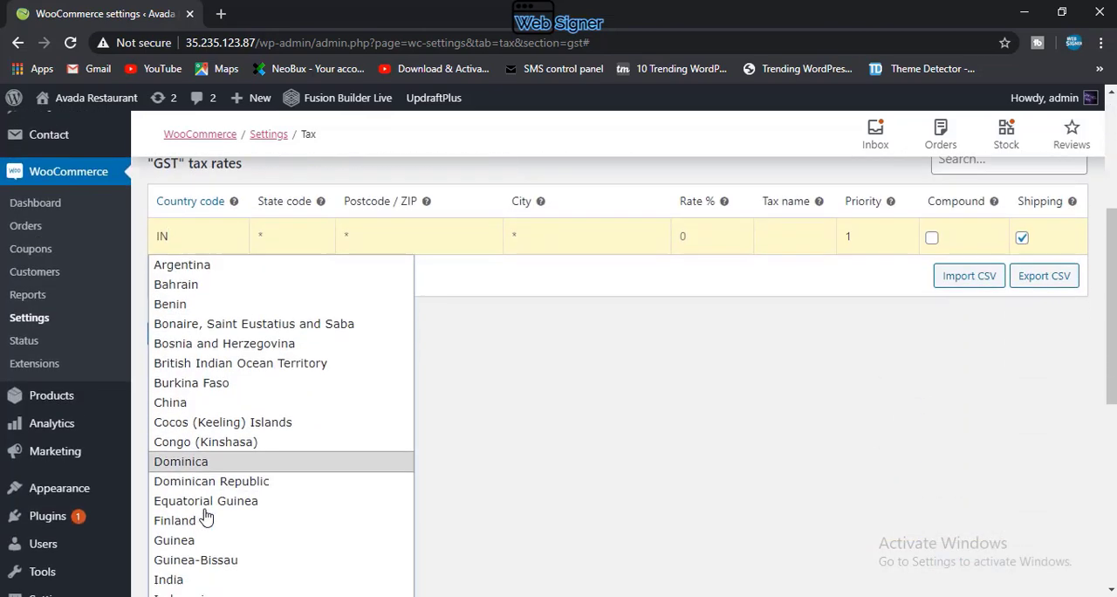
{"action": "left_click", "coordinate": [202, 542]}
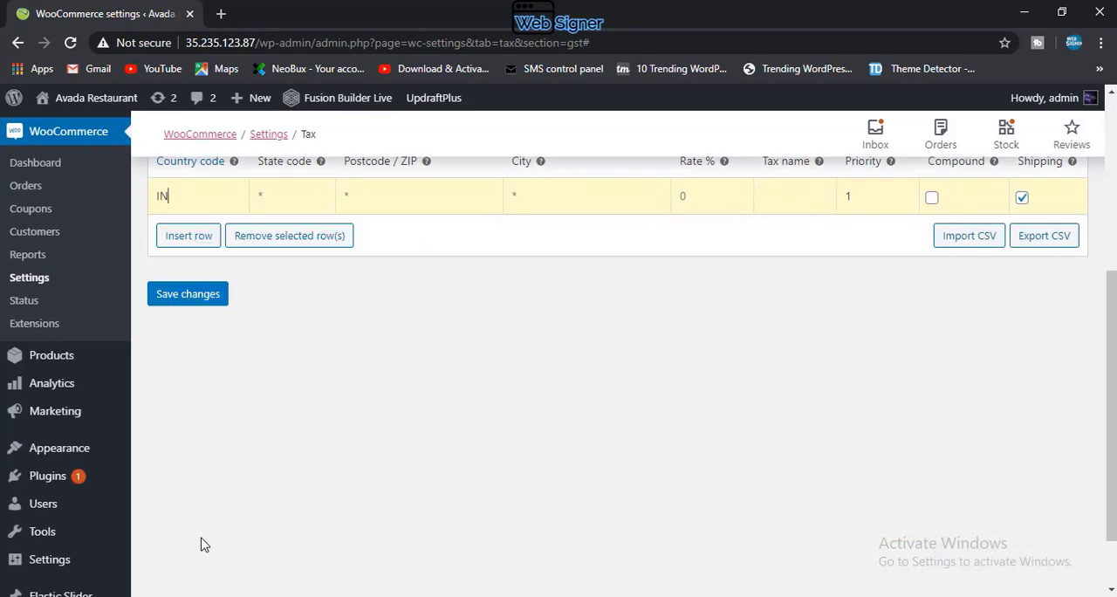
Step: Set the state code of the GST rate row to Maharashtra (MH)
{"action": "left_click", "coordinate": [282, 199]}
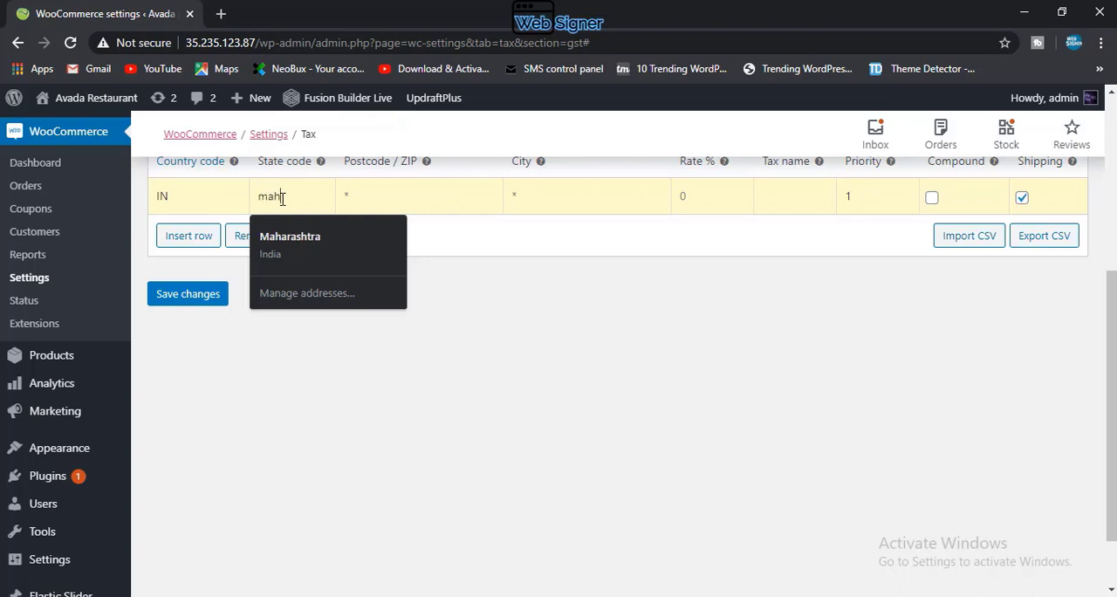
{"action": "type", "text": "maha"}
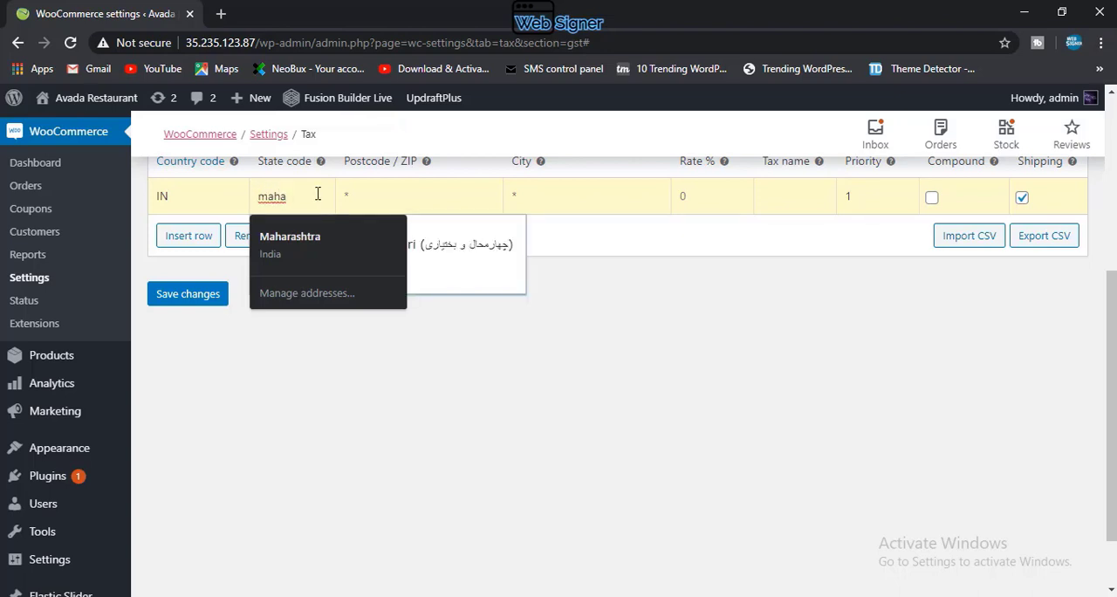
{"action": "scroll", "coordinate": [334, 186], "scroll_direction": "up", "scroll_amount": 1}
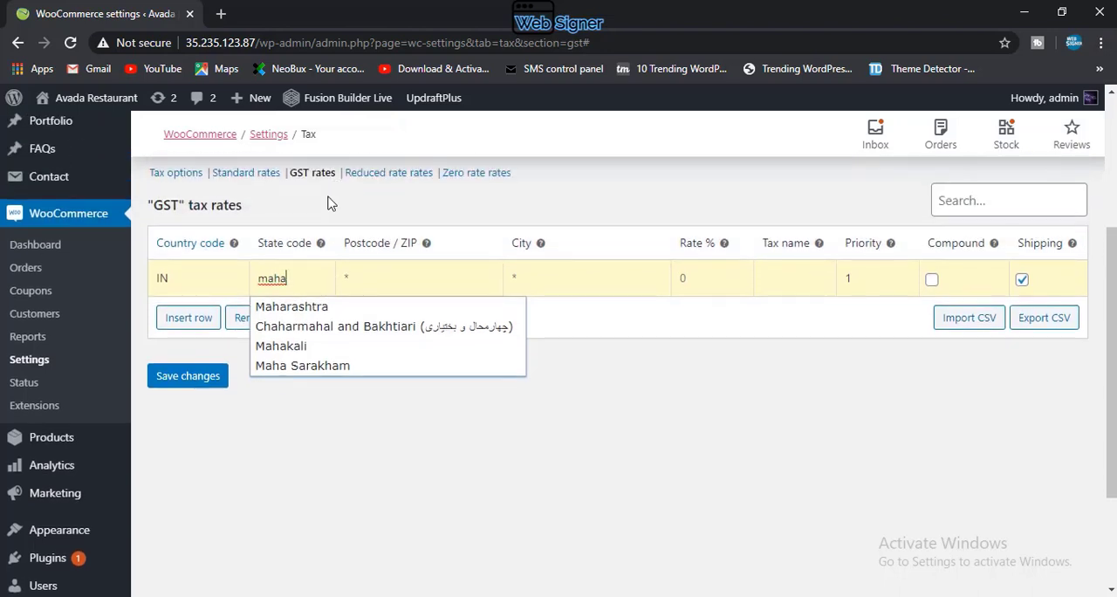
{"action": "left_click", "coordinate": [306, 308]}
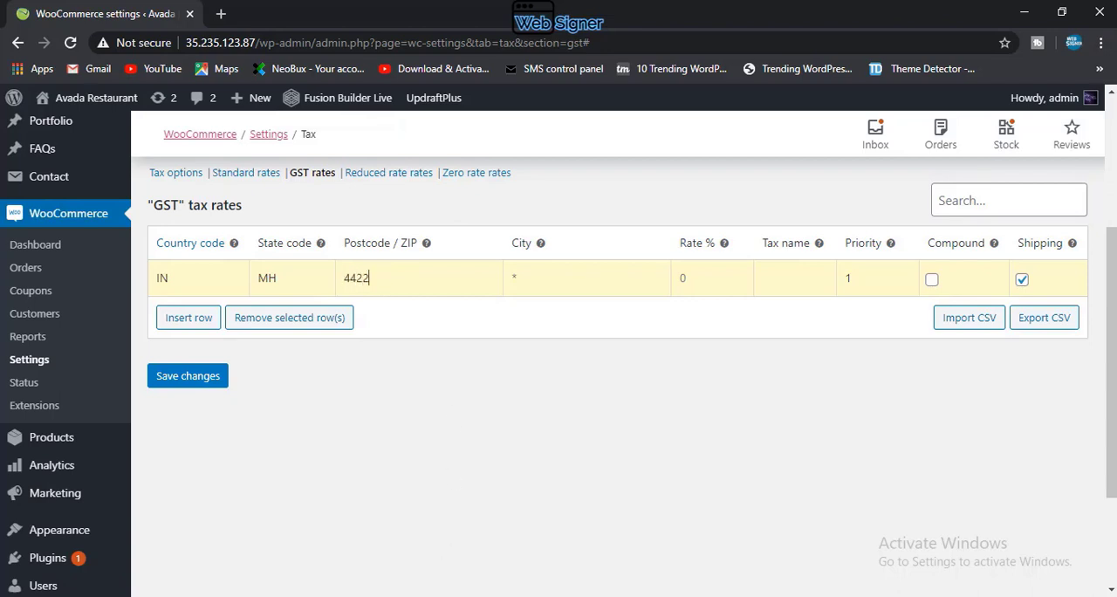
Step: Correct the postcode of the GST rate row to 440022
{"action": "left_click", "coordinate": [464, 596]}
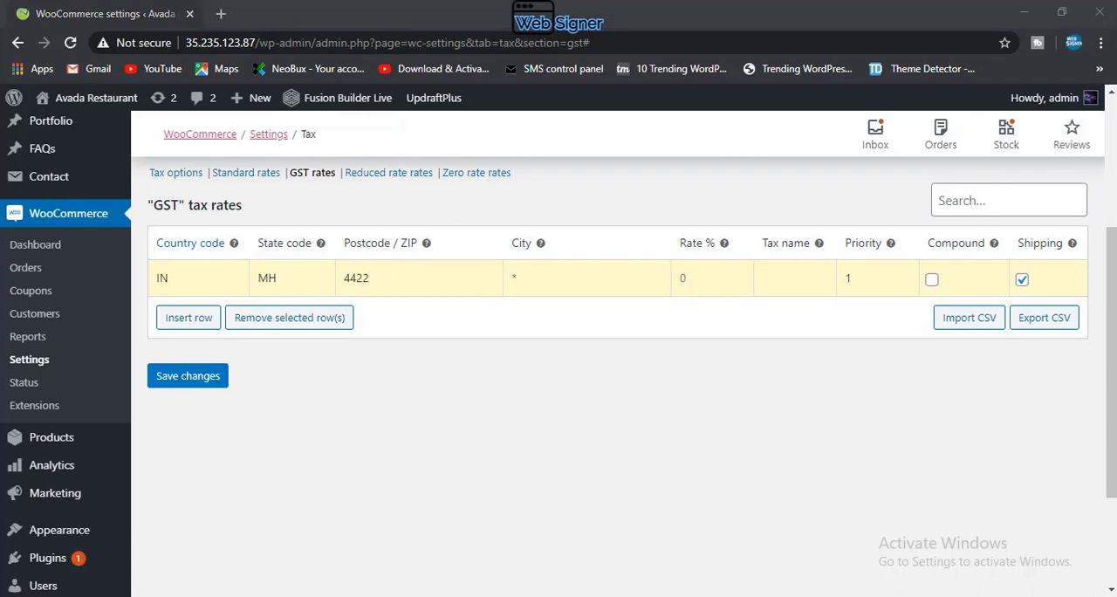
{"action": "left_click", "coordinate": [393, 279]}
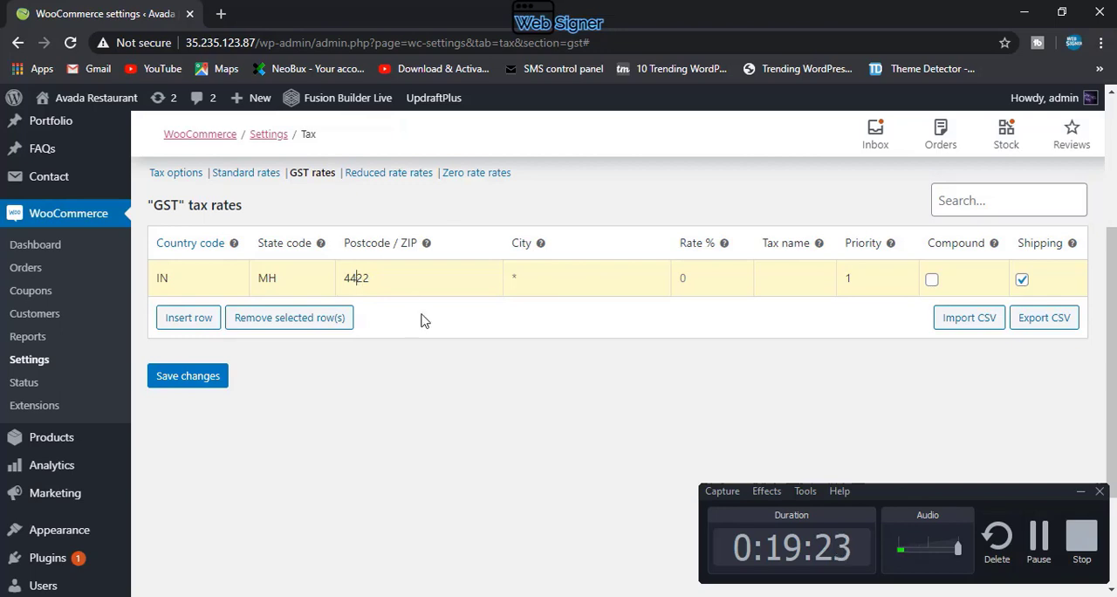
{"action": "left_click", "coordinate": [1080, 492]}
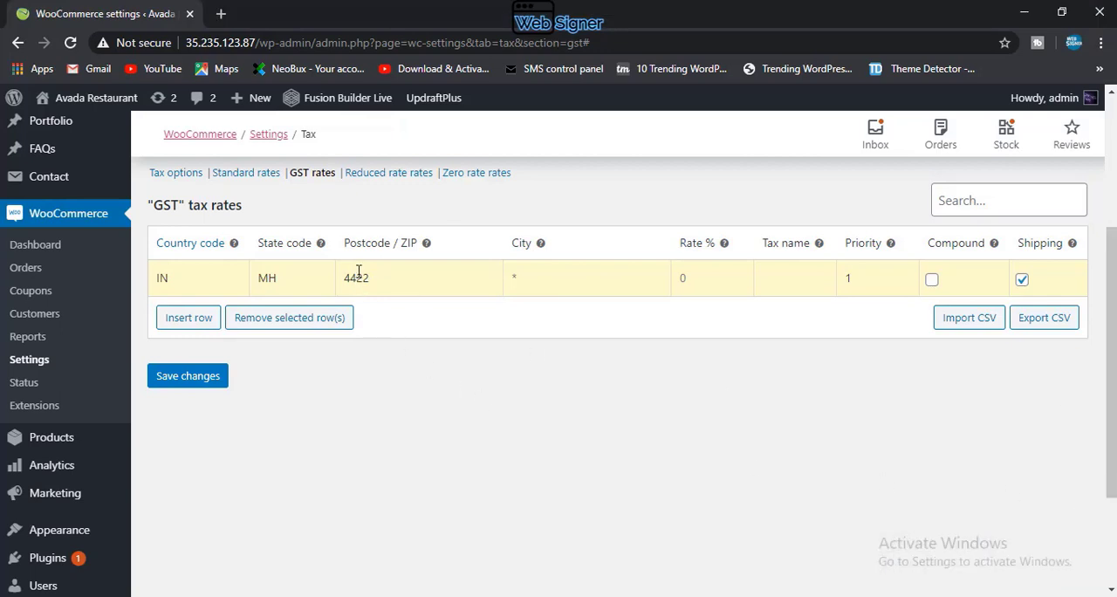
{"action": "left_click_drag", "start_coordinate": [376, 275], "coordinate": [361, 275]}
{"action": "type", "text": "00"}
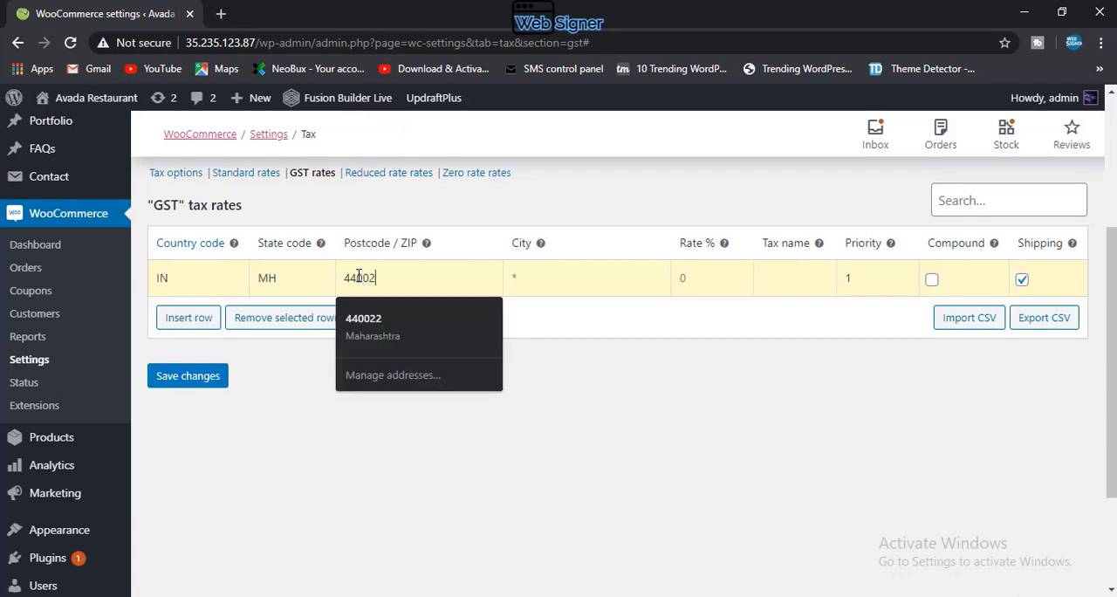
Step: Set the GST rate row's city to nagpur and its rate to 6 %, and turn off tax on shipping
{"action": "left_click", "coordinate": [536, 278]}
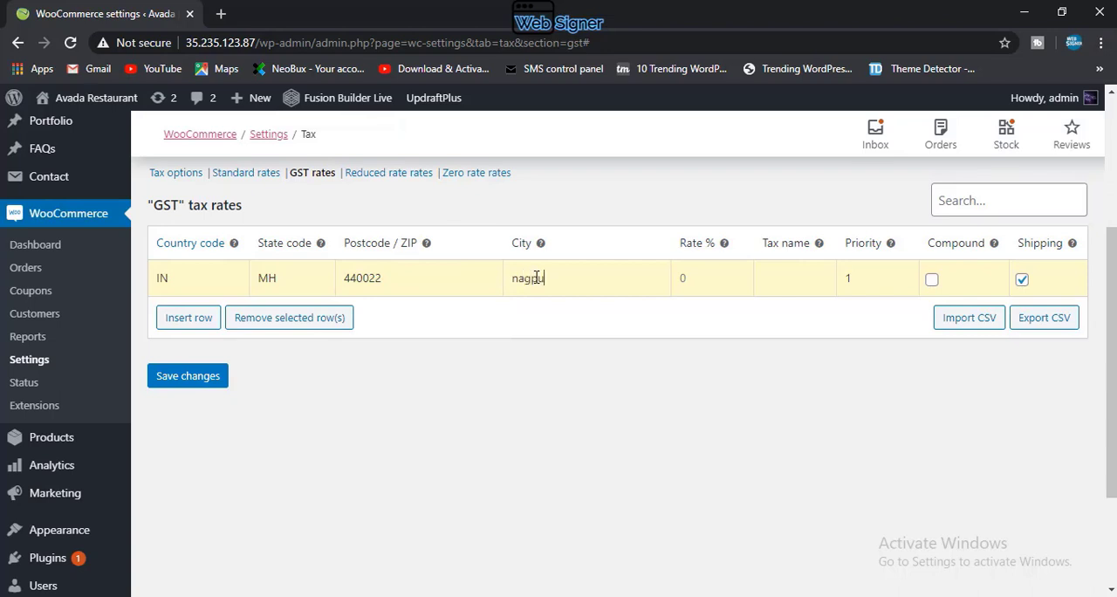
{"action": "left_click", "coordinate": [712, 275]}
{"action": "type", "text": "6"}
{"action": "left_click", "coordinate": [1022, 280]}
Step: Insert a second GST rate row and name the tax in the first row CGST
{"action": "left_click", "coordinate": [189, 318]}
{"action": "scroll", "coordinate": [217, 365], "scroll_direction": "down", "scroll_amount": 2}
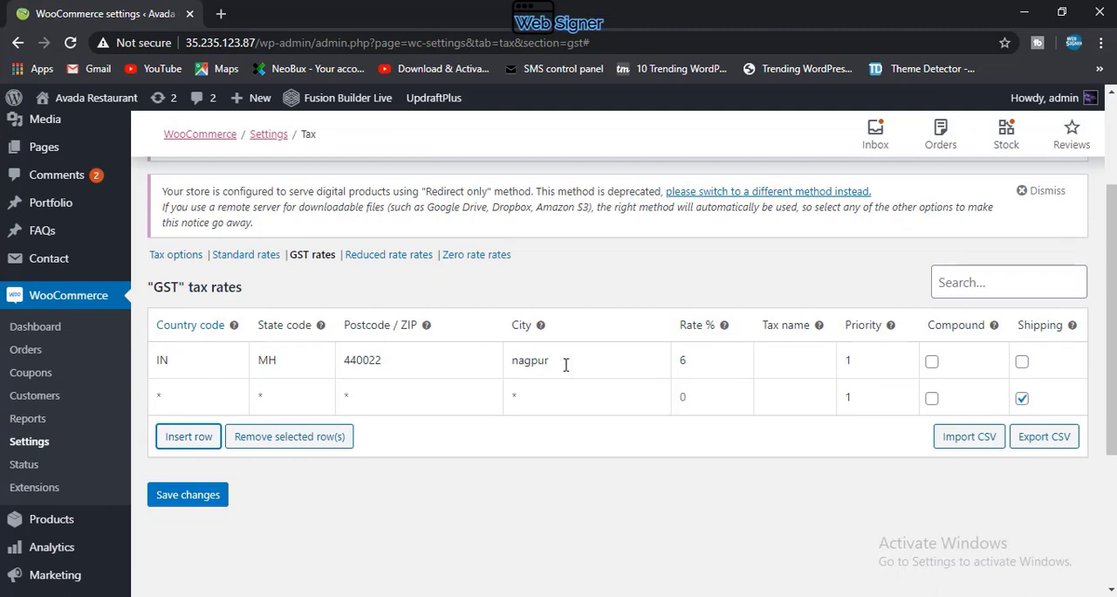
{"action": "left_click", "coordinate": [772, 357]}
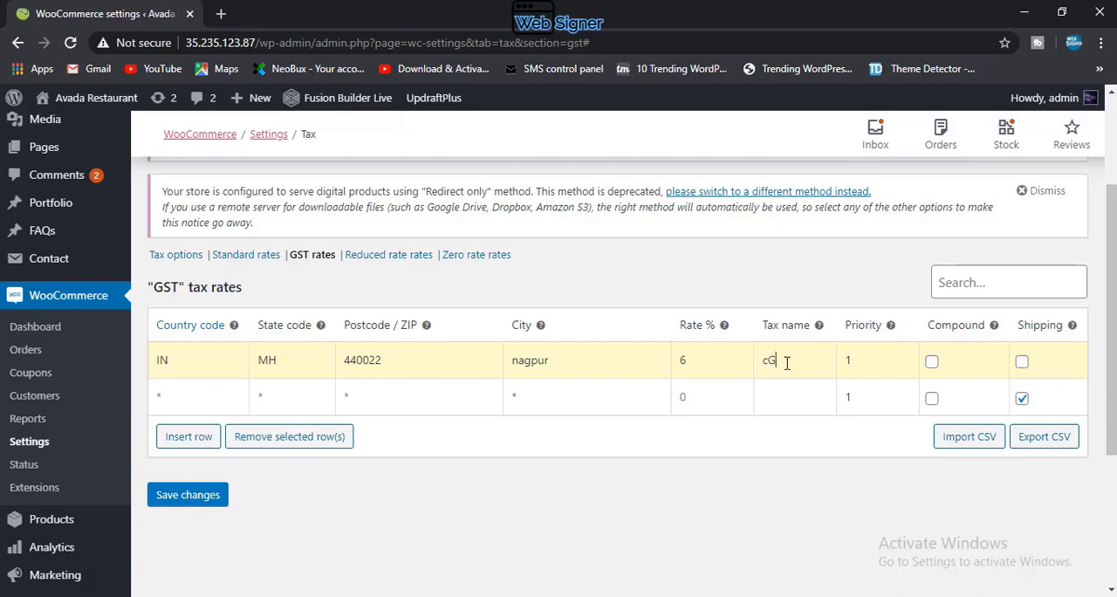
{"action": "type", "text": "cGST"}
{"action": "left_click", "coordinate": [771, 362]}
{"action": "key", "text": "BackSpace"}
{"action": "type", "text": "CGST"}
Step: Fill in the second GST rate row with tax name SGST, rate 6 %, country code IN and state code MH
{"action": "left_click", "coordinate": [775, 400]}
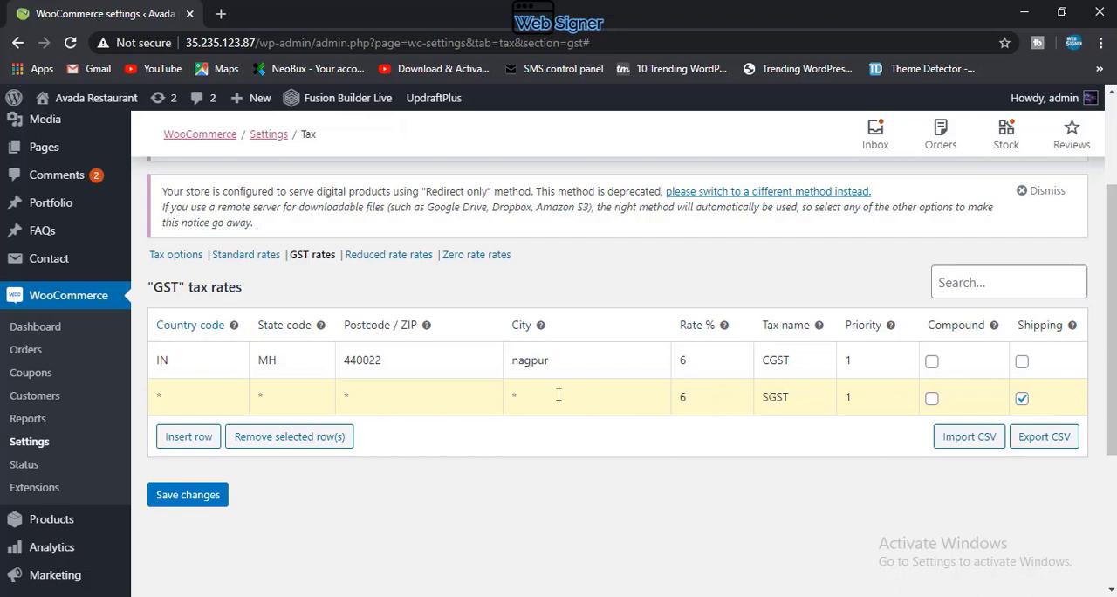
{"action": "left_click", "coordinate": [217, 398]}
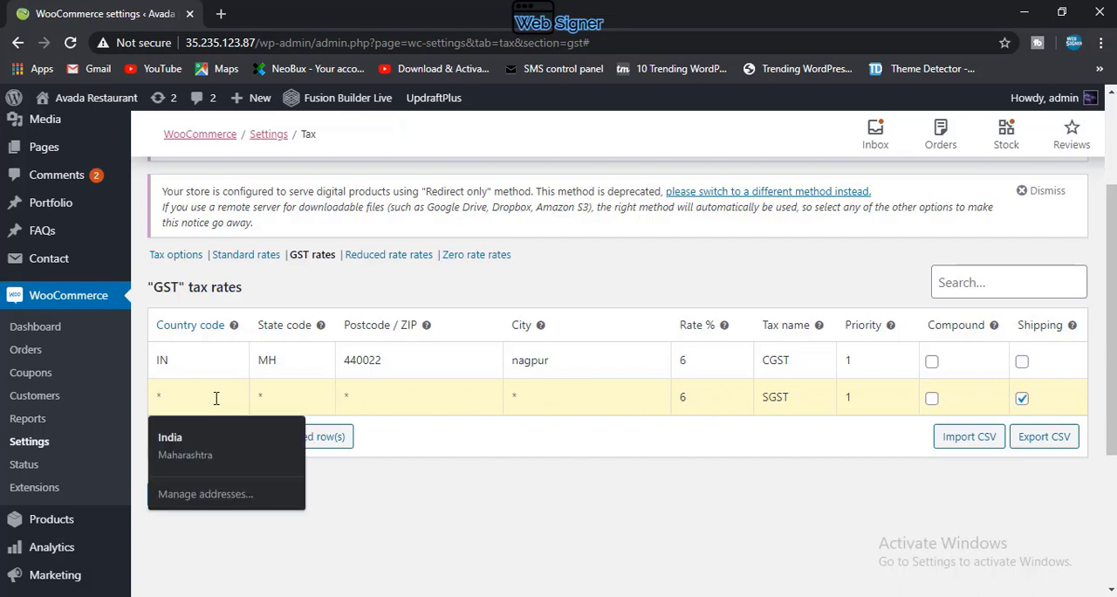
{"action": "type", "text": "INDI"}
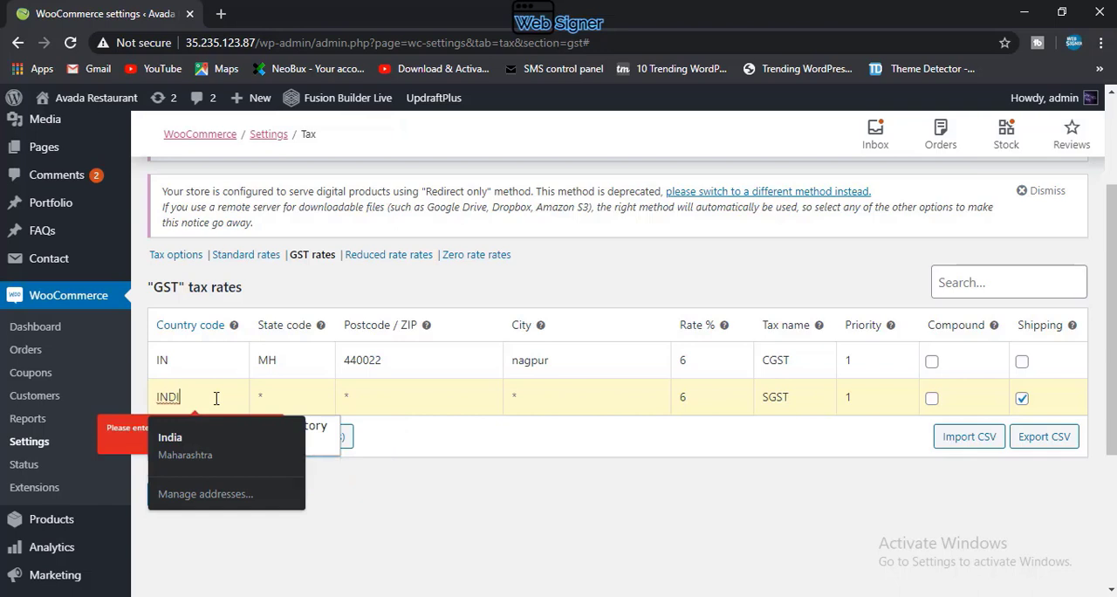
{"action": "left_click", "coordinate": [284, 400]}
{"action": "type", "text": "M"}
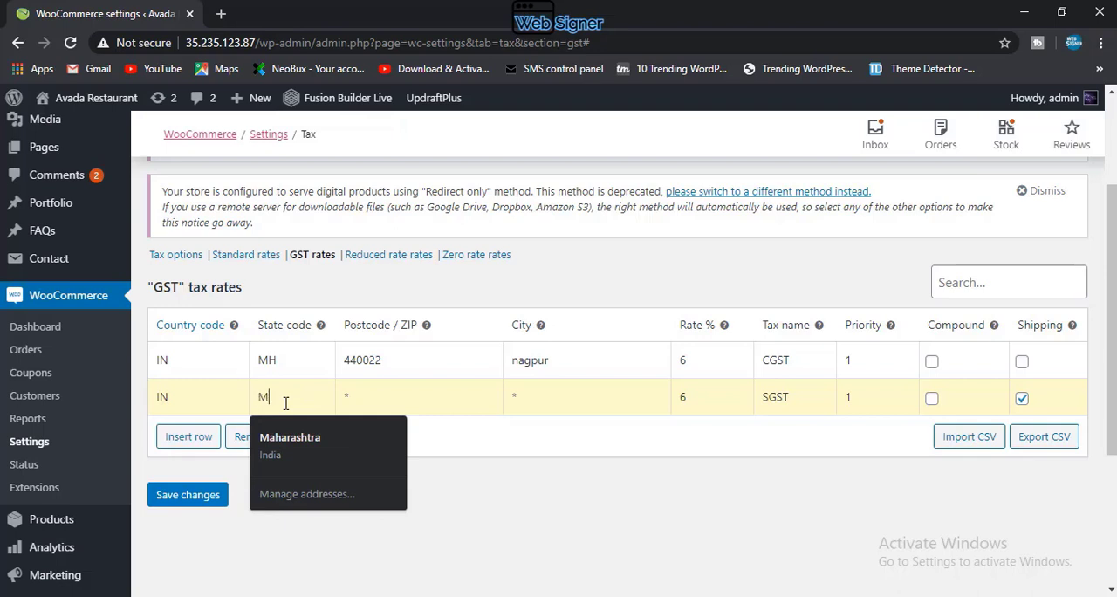
{"action": "type", "text": "H"}
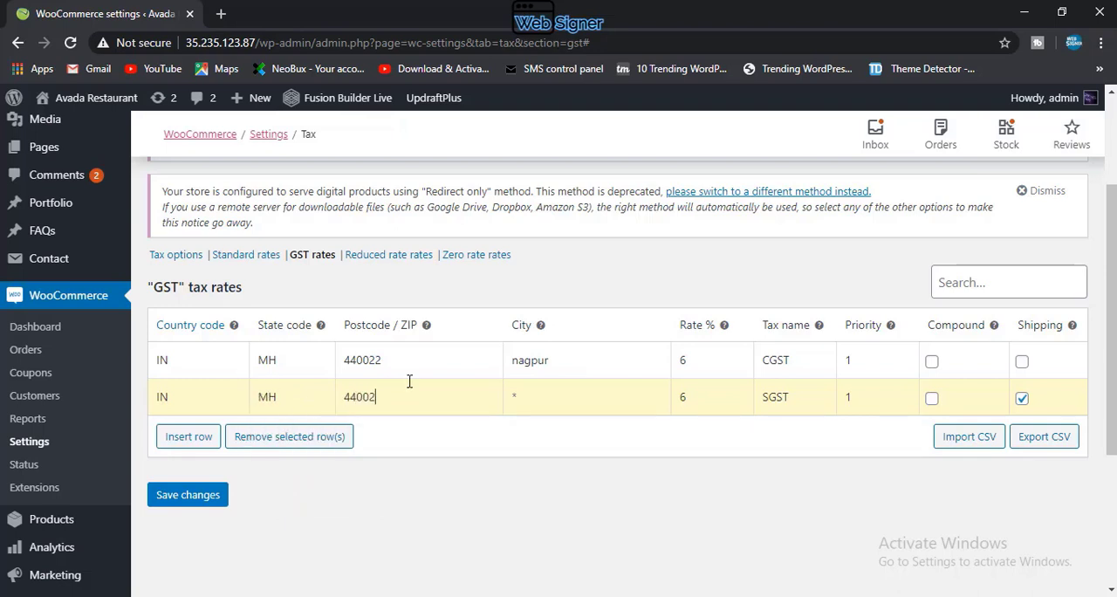
Step: Complete the SGST rate row with postcode 440022 and city nagpur, turn off its tax on shipping, and save the GST rates
{"action": "left_click", "coordinate": [526, 397]}
{"action": "type", "text": "nago"}
{"action": "key", "text": "BackSpace"}
{"action": "left_click", "coordinate": [1021, 400]}
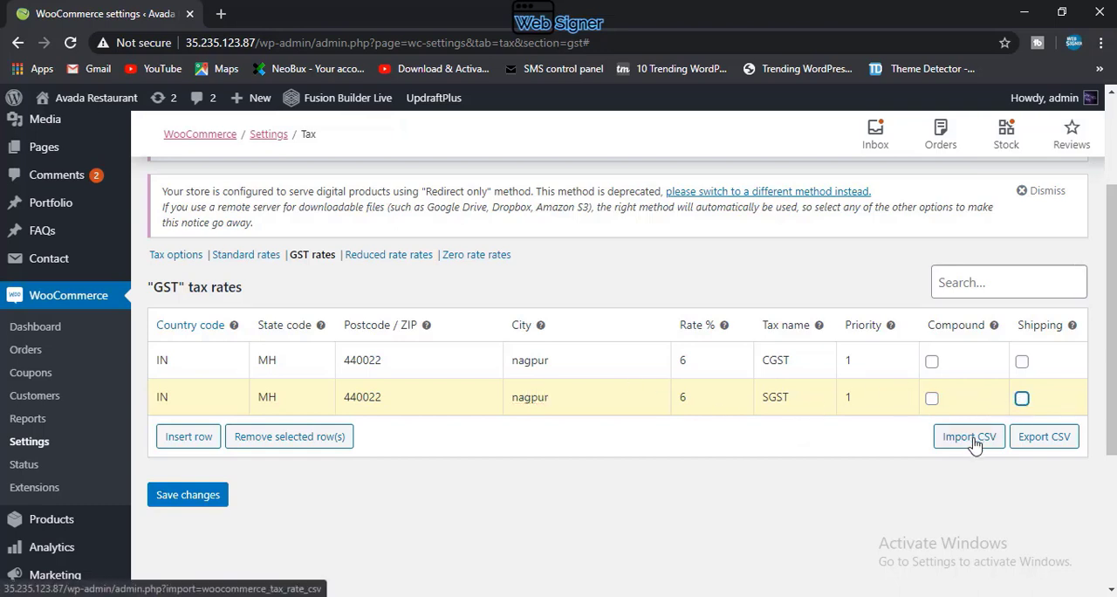
{"action": "left_click", "coordinate": [200, 505]}
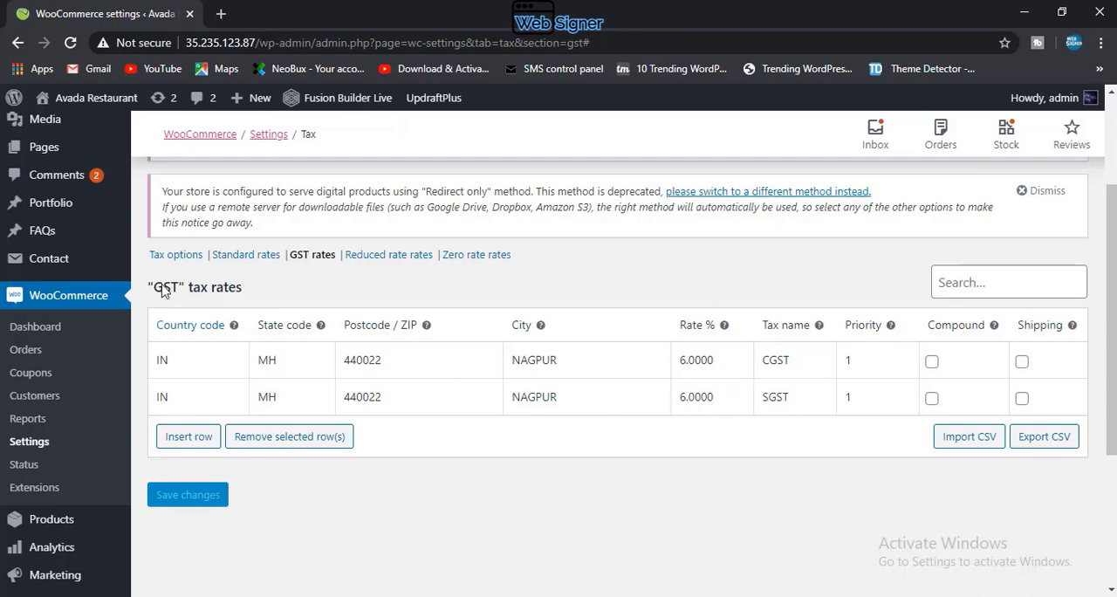
Step: Add a new shipping zone in the shipping settings and name it india
{"action": "scroll", "coordinate": [230, 314], "scroll_direction": "up", "scroll_amount": 2}
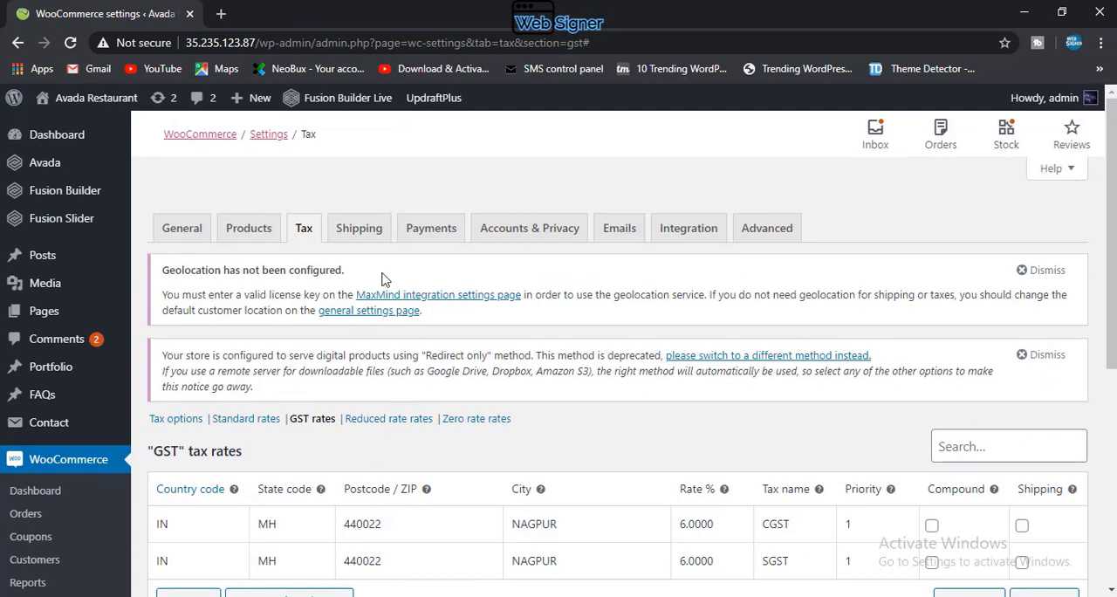
{"action": "left_click", "coordinate": [371, 233]}
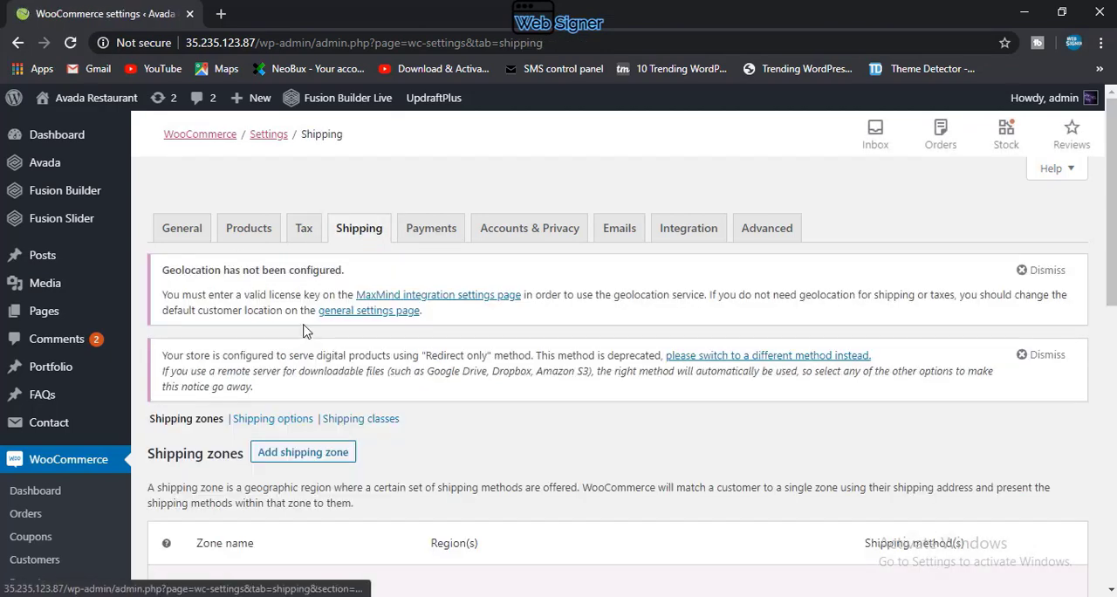
{"action": "scroll", "coordinate": [330, 453], "scroll_direction": "down", "scroll_amount": 1}
{"action": "scroll", "coordinate": [349, 404], "scroll_direction": "down", "scroll_amount": 5}
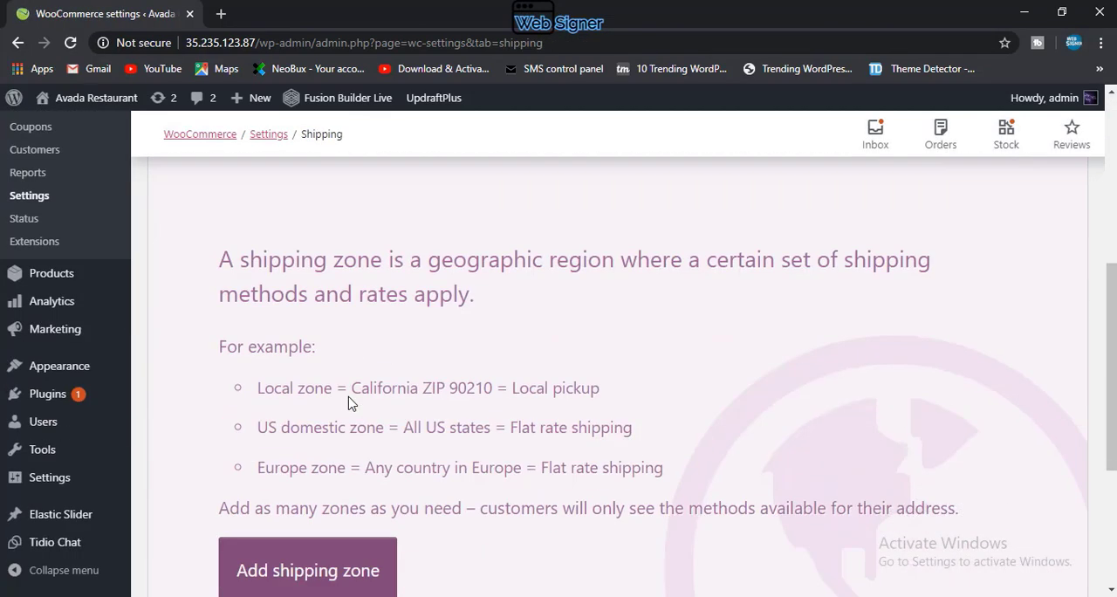
{"action": "left_click", "coordinate": [339, 419]}
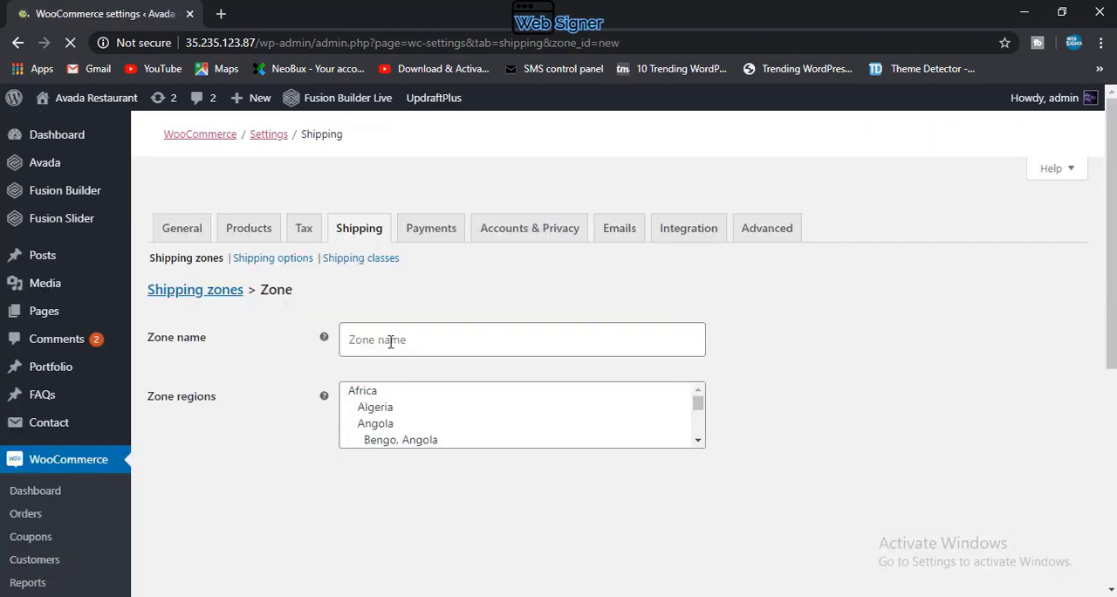
{"action": "left_click", "coordinate": [390, 341]}
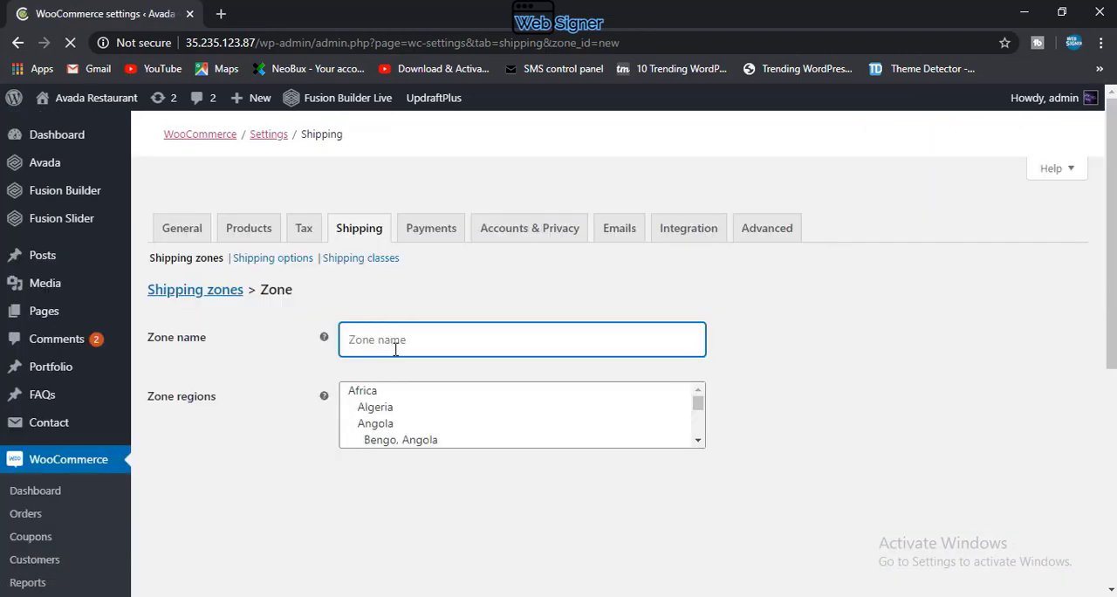
{"action": "scroll", "coordinate": [387, 435], "scroll_direction": "down", "scroll_amount": 15}
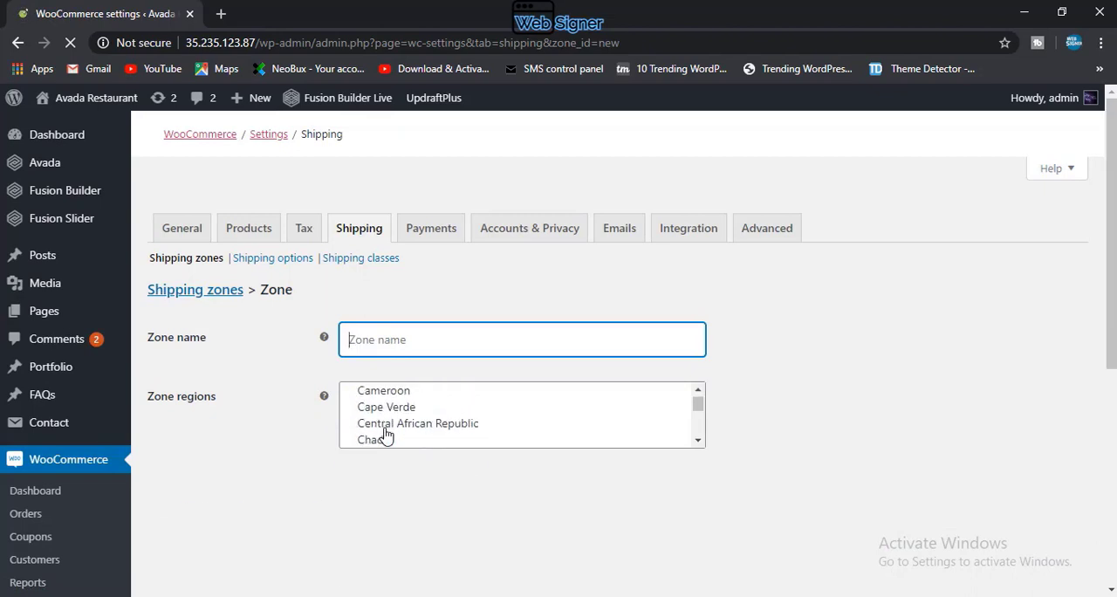
{"action": "scroll", "coordinate": [386, 434], "scroll_direction": "down", "scroll_amount": 10}
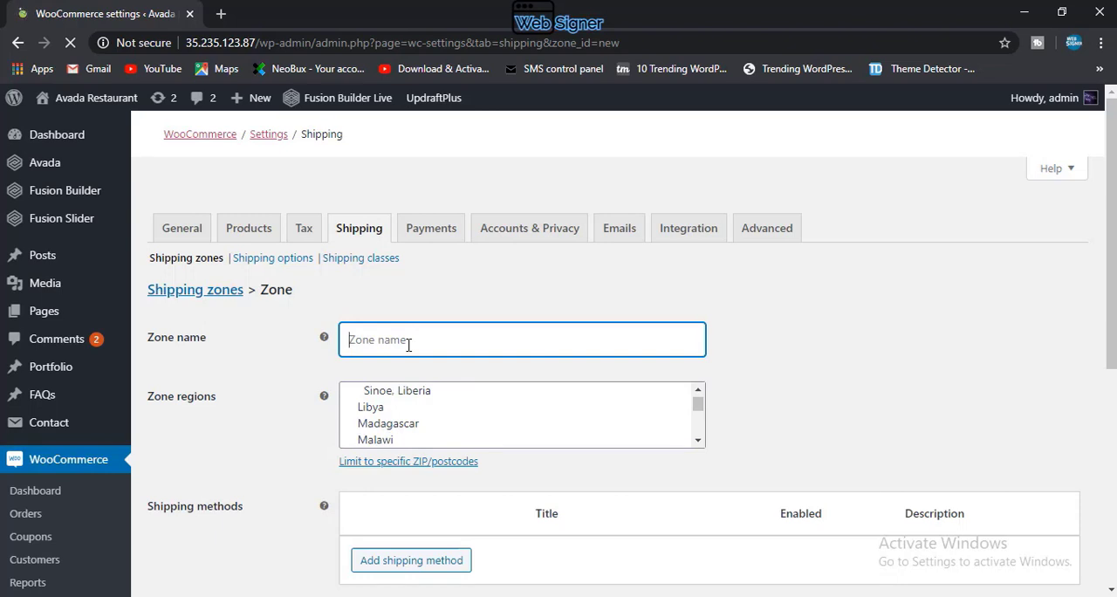
{"action": "type", "text": "india"}
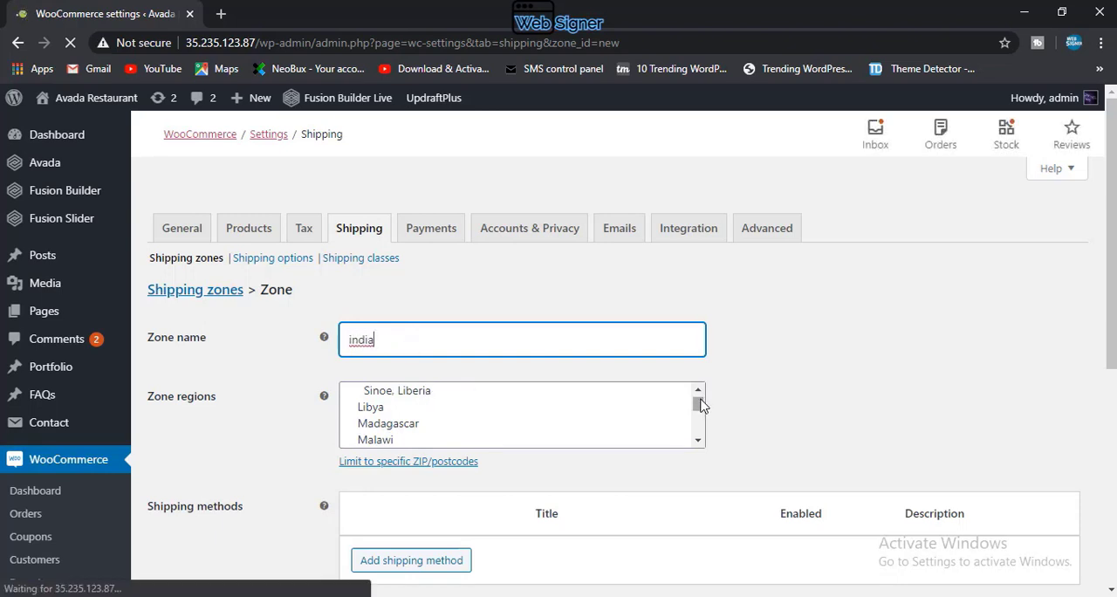
Step: Look through the zone regions list for India and its states
{"action": "mouse_move", "coordinate": [699, 404]}
{"action": "left_mouse_down"}
{"action": "mouse_move", "coordinate": [703, 434]}
{"action": "mouse_move", "coordinate": [705, 409]}
{"action": "left_mouse_up"}
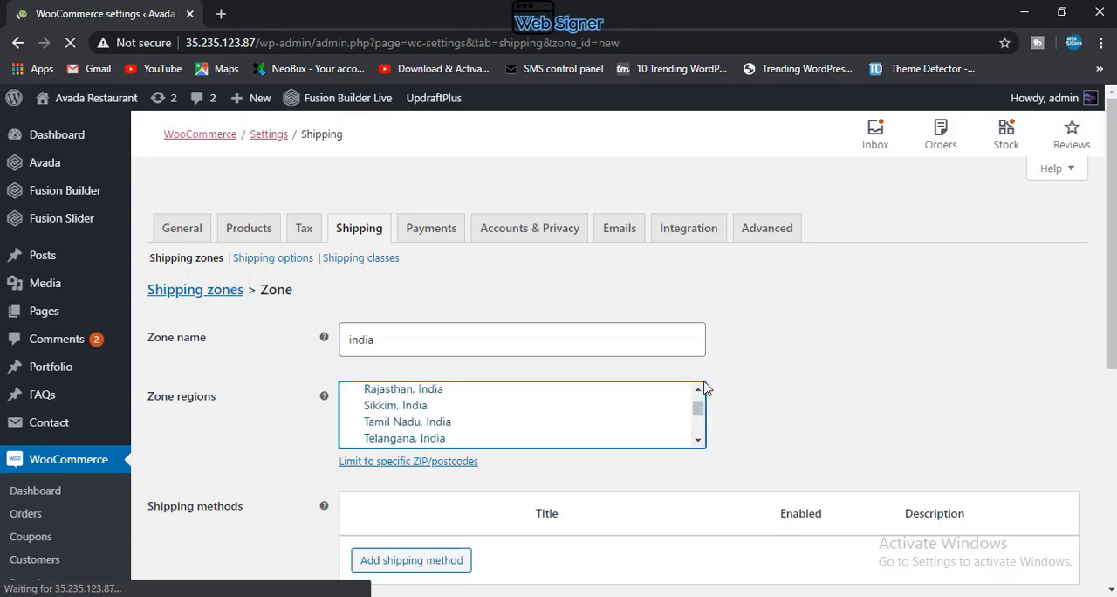
{"action": "left_click", "coordinate": [699, 442]}
{"action": "left_click", "coordinate": [699, 442]}
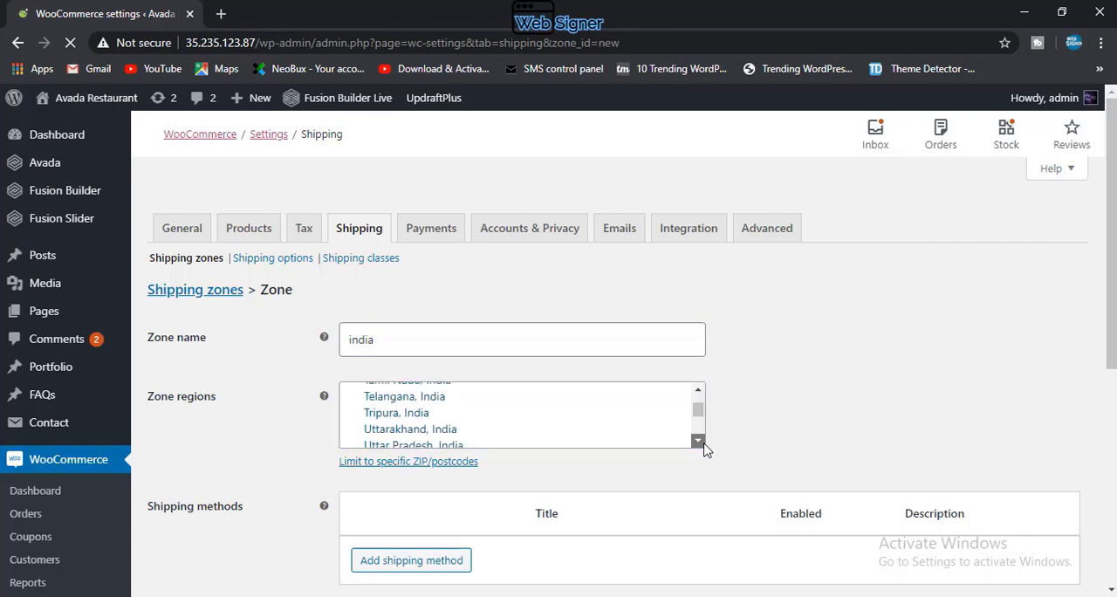
{"action": "left_click", "coordinate": [699, 441]}
{"action": "left_click", "coordinate": [699, 441]}
{"action": "left_click", "coordinate": [699, 441]}
{"action": "left_click", "coordinate": [699, 442]}
{"action": "left_click", "coordinate": [699, 441]}
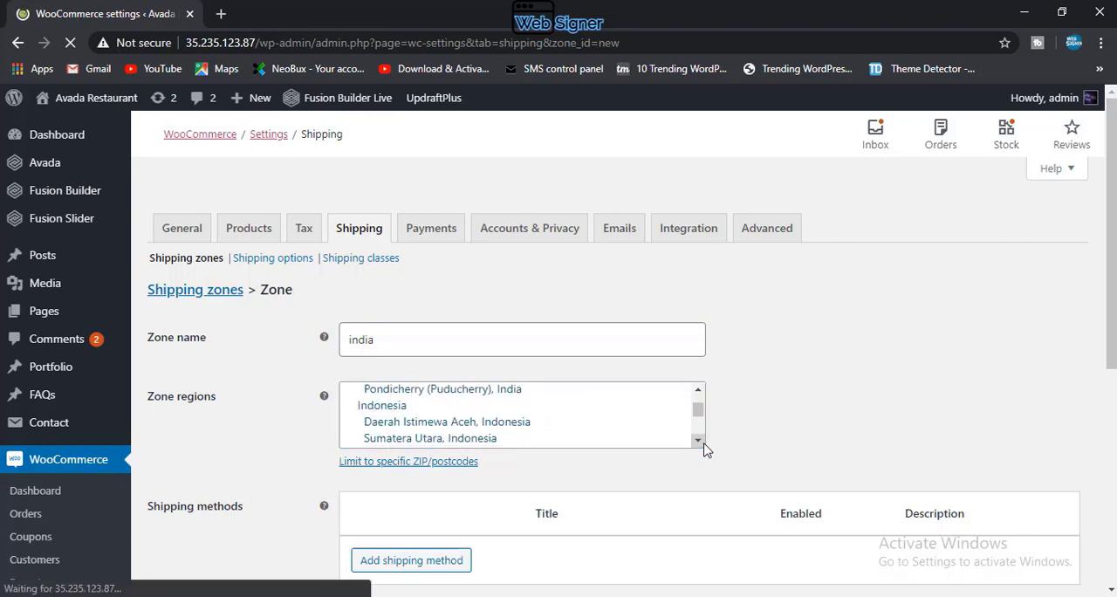
{"action": "left_click", "coordinate": [699, 441]}
{"action": "left_click", "coordinate": [698, 391]}
{"action": "left_click", "coordinate": [698, 391]}
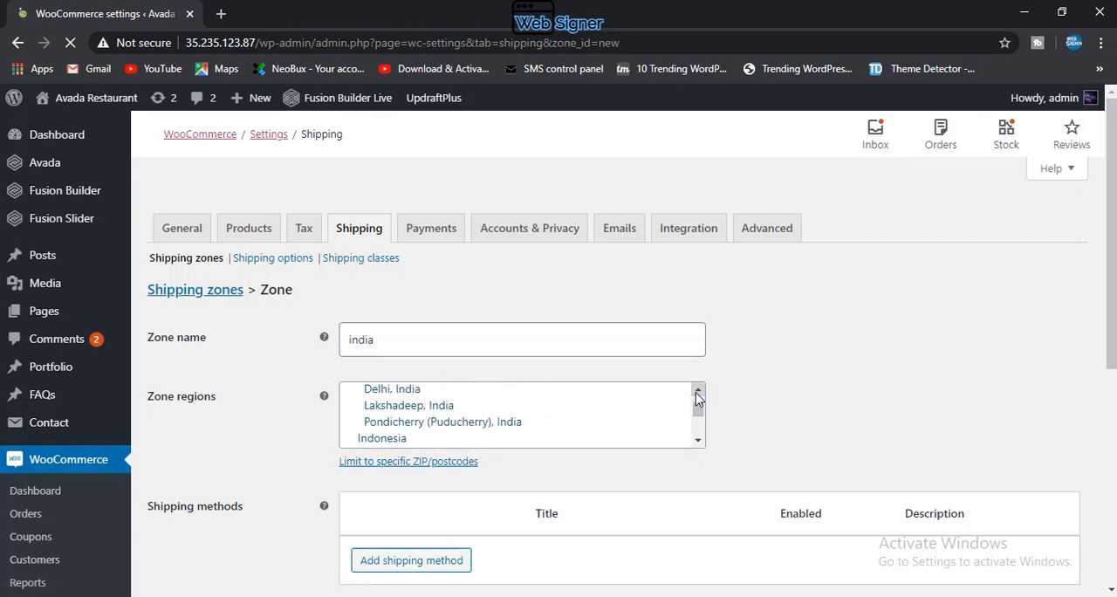
{"action": "left_click", "coordinate": [697, 391]}
{"action": "left_click", "coordinate": [698, 391]}
{"action": "left_click", "coordinate": [697, 391]}
{"action": "left_click", "coordinate": [698, 391]}
{"action": "left_click", "coordinate": [697, 392]}
{"action": "left_click", "coordinate": [697, 393]}
{"action": "left_click", "coordinate": [698, 393]}
{"action": "left_click", "coordinate": [697, 393]}
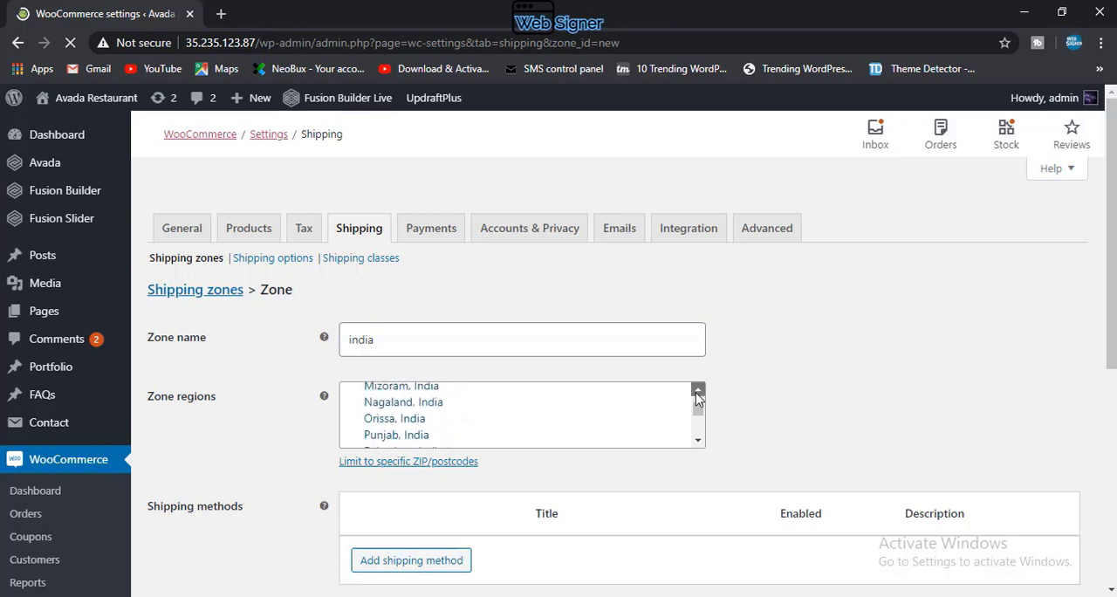
{"action": "left_click", "coordinate": [698, 393]}
{"action": "left_click", "coordinate": [697, 393]}
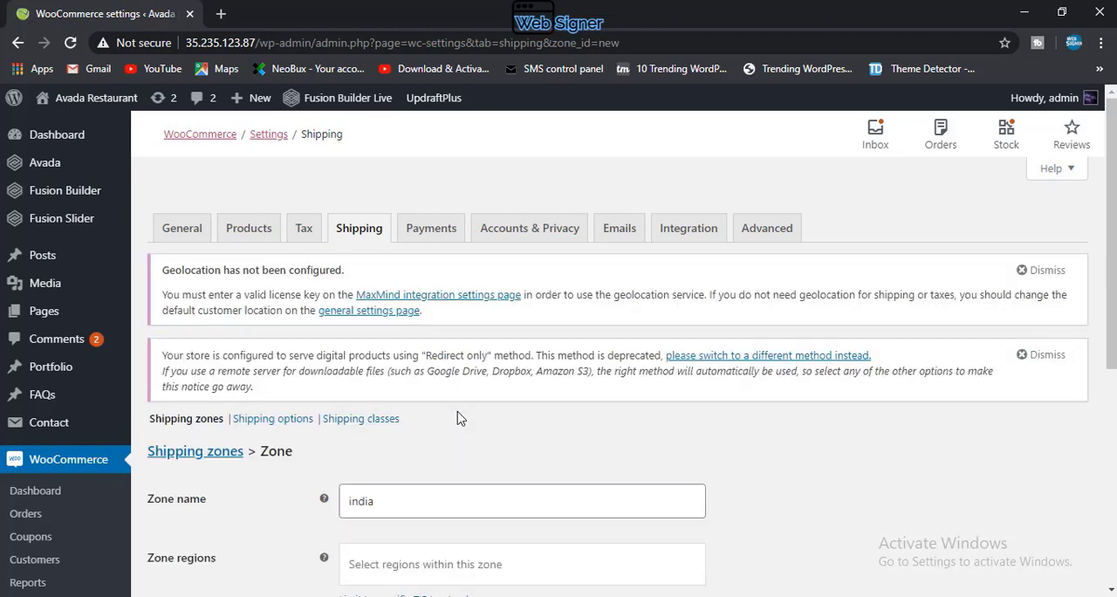
Step: Find Maharashtra, India and add it to the shipping zone's regions
{"action": "scroll", "coordinate": [456, 418], "scroll_direction": "down", "scroll_amount": 1}
{"action": "left_click", "coordinate": [475, 480]}
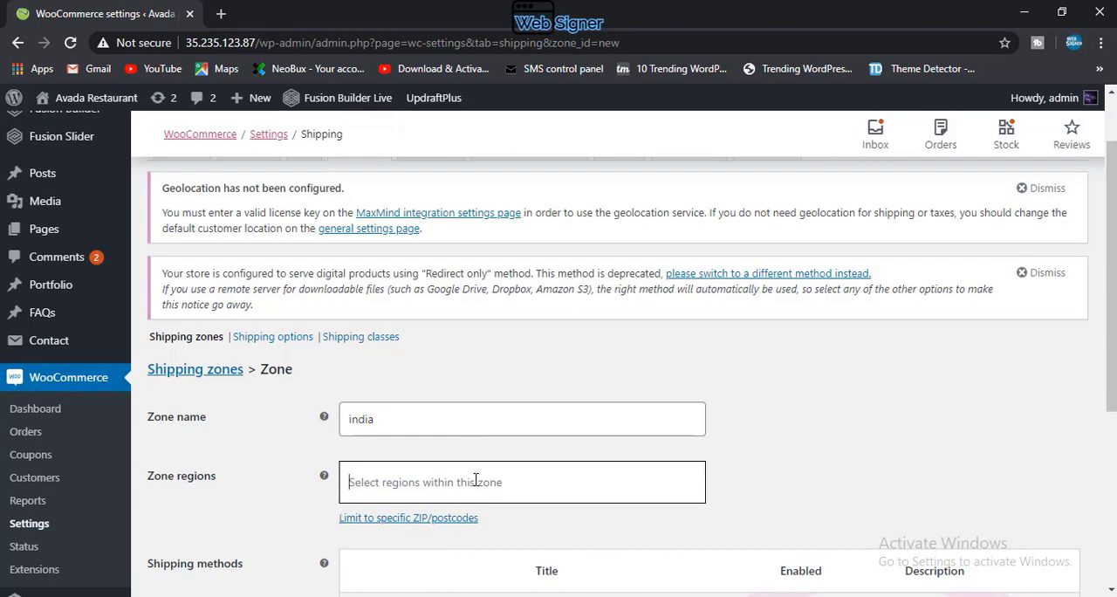
{"action": "type", "text": "m"}
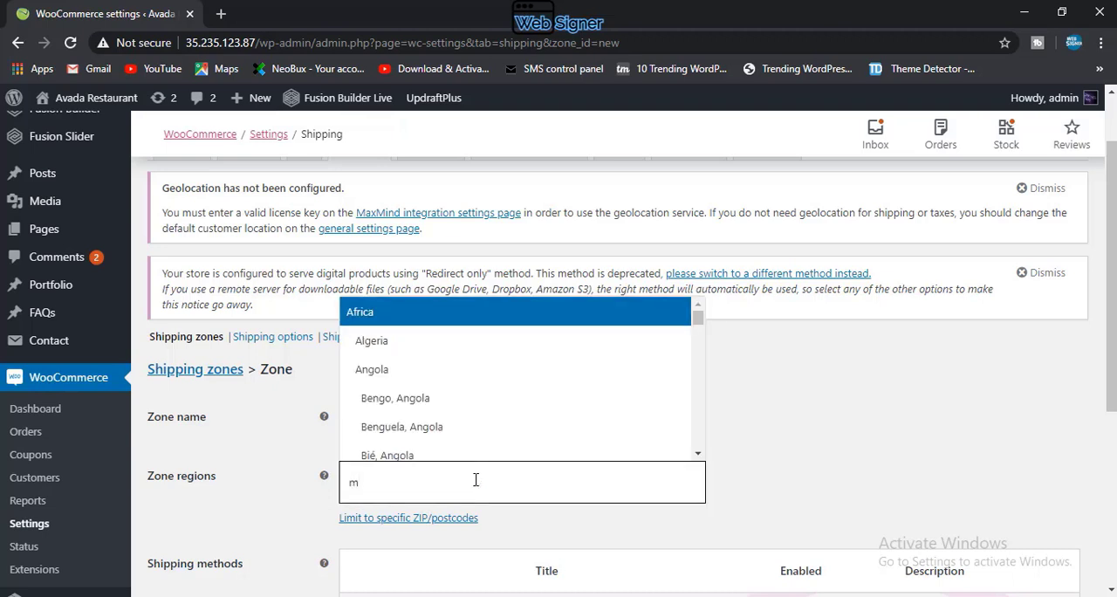
{"action": "type", "text": "aha"}
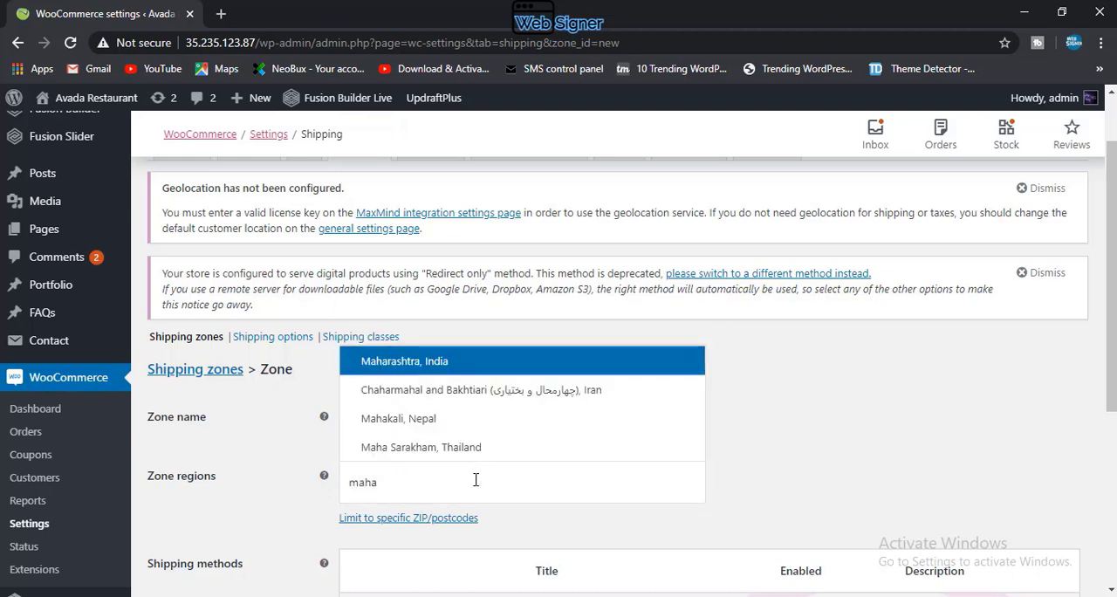
{"action": "left_click", "coordinate": [457, 361]}
Step: Add the whole country India to the zone regions and remove Maharashtra, India
{"action": "scroll", "coordinate": [447, 496], "scroll_direction": "down", "scroll_amount": 1}
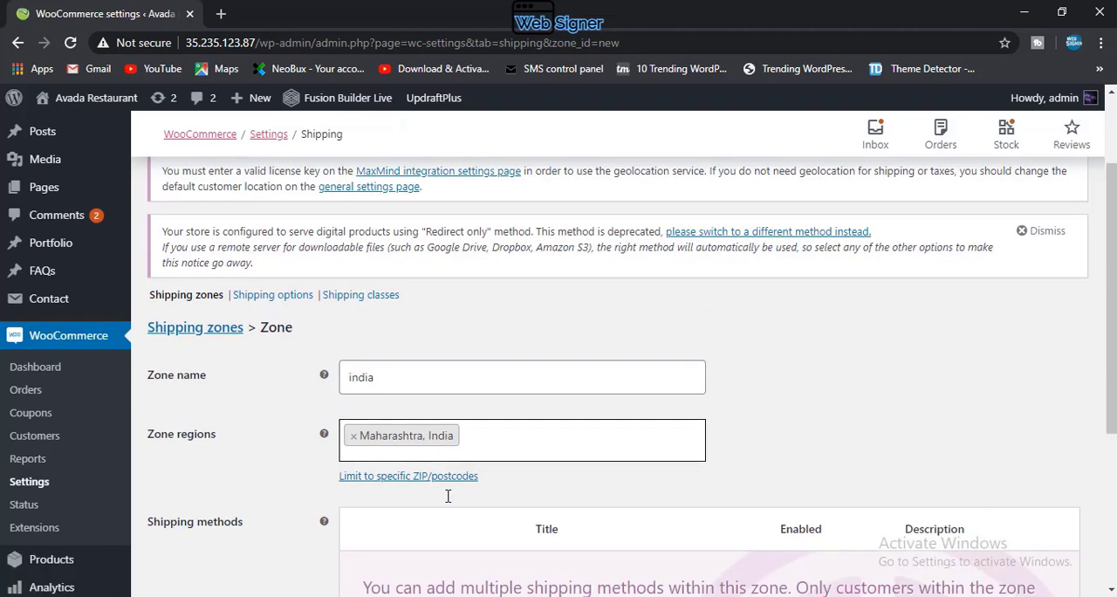
{"action": "scroll", "coordinate": [448, 495], "scroll_direction": "down", "scroll_amount": 2}
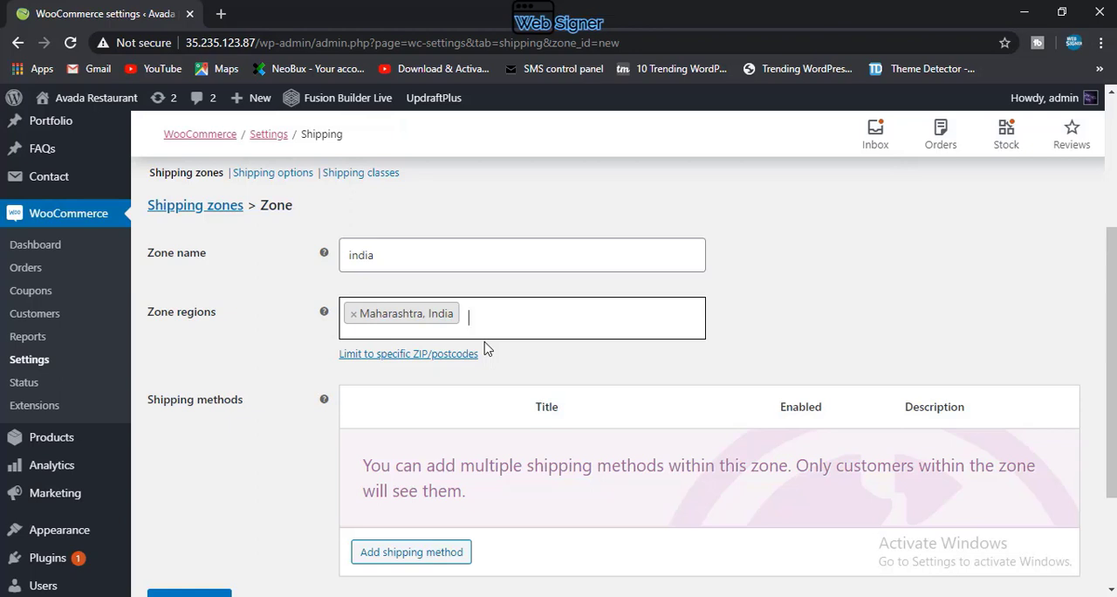
{"action": "type", "text": "ind"}
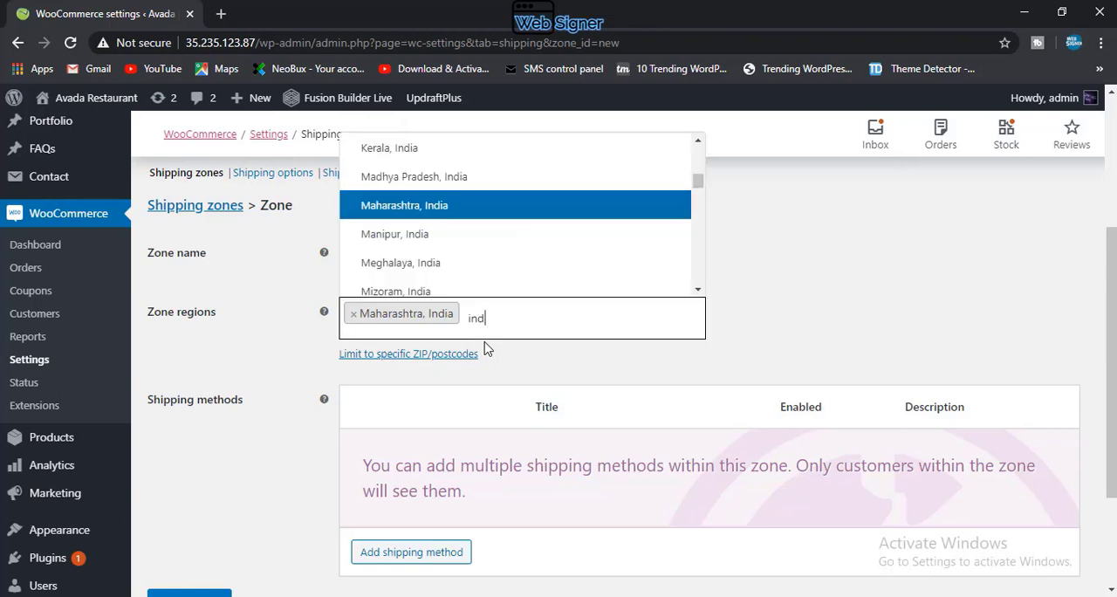
{"action": "type", "text": "ia"}
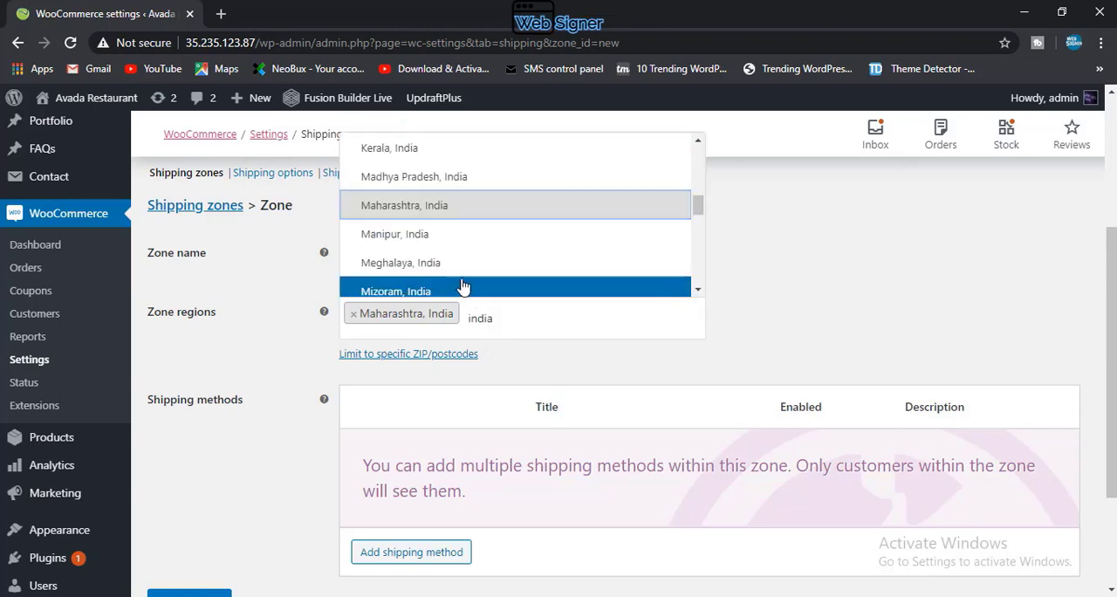
{"action": "scroll", "coordinate": [430, 227], "scroll_direction": "up", "scroll_amount": 3}
{"action": "scroll", "coordinate": [429, 230], "scroll_direction": "up", "scroll_amount": 2}
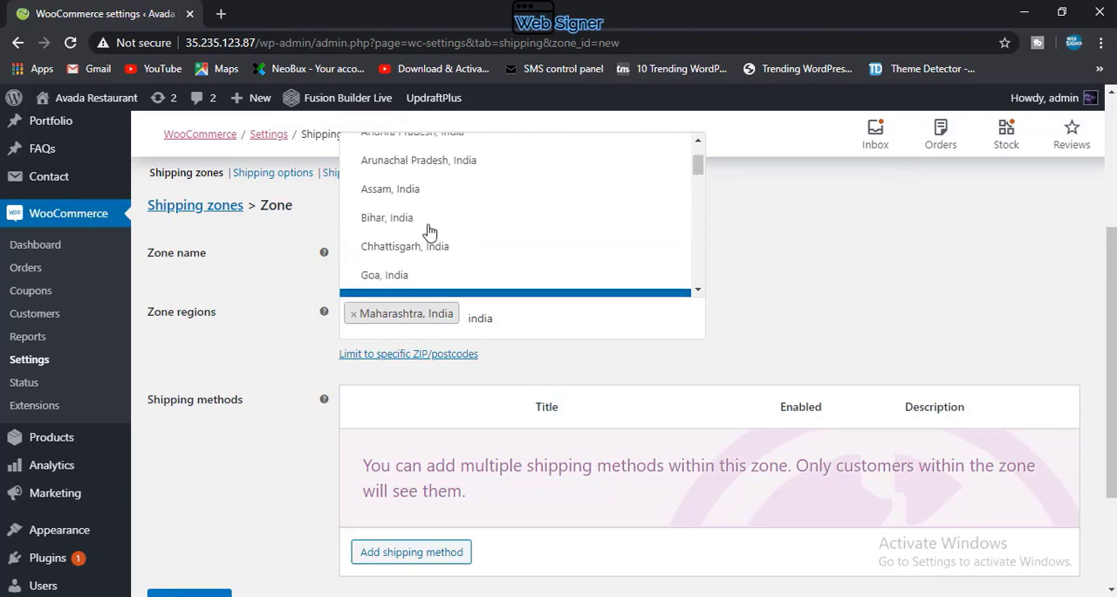
{"action": "left_click", "coordinate": [399, 174]}
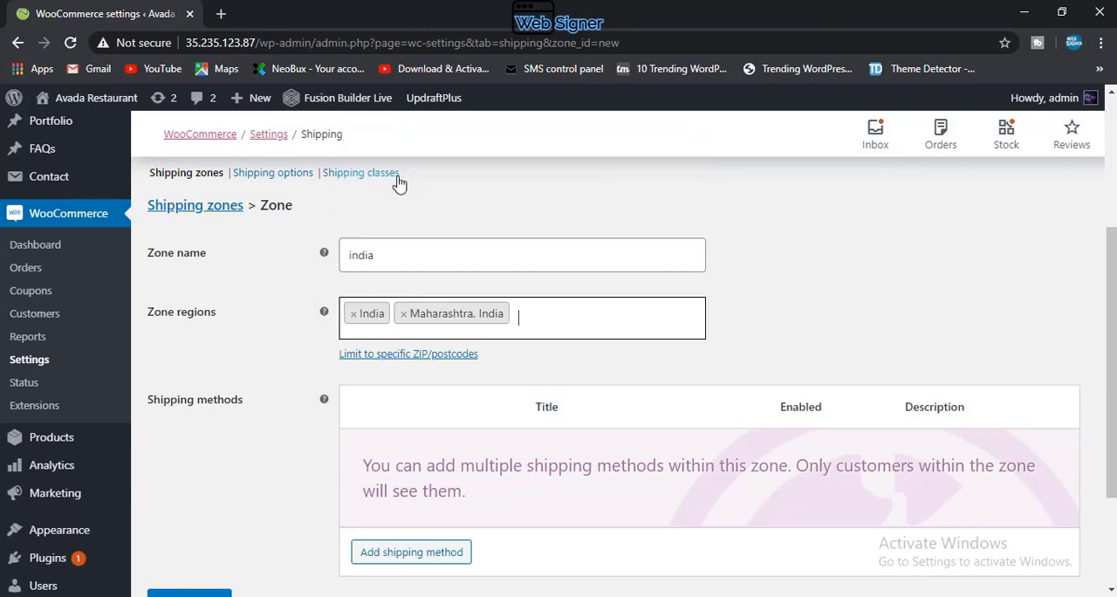
{"action": "left_click", "coordinate": [404, 316]}
{"action": "left_click", "coordinate": [295, 349]}
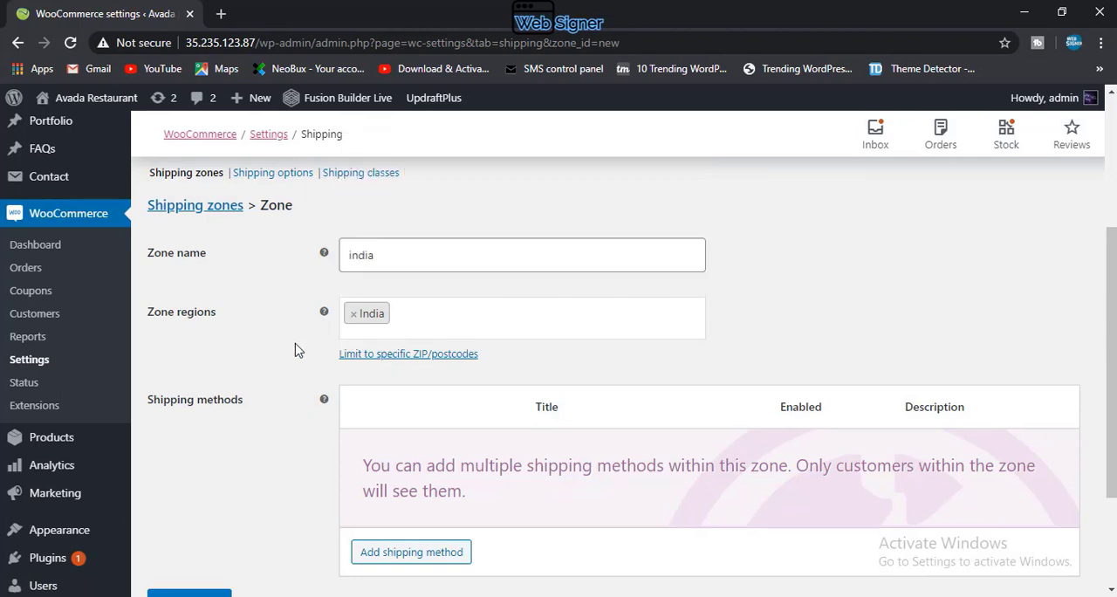
Step: Add a Flat rate shipping method to the india zone
{"action": "left_click", "coordinate": [405, 553]}
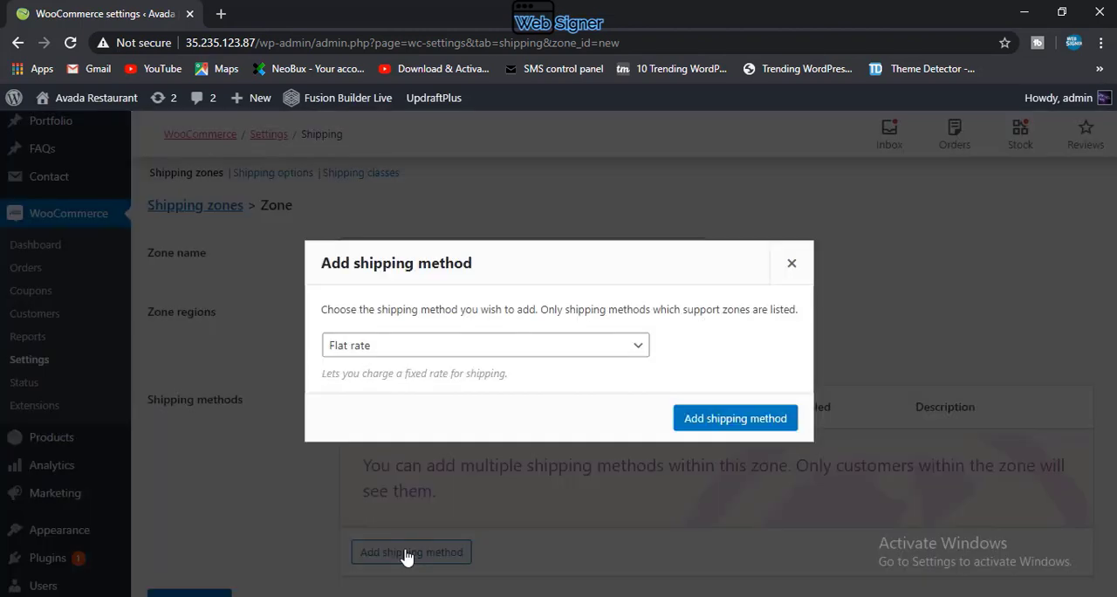
{"action": "left_click", "coordinate": [401, 353]}
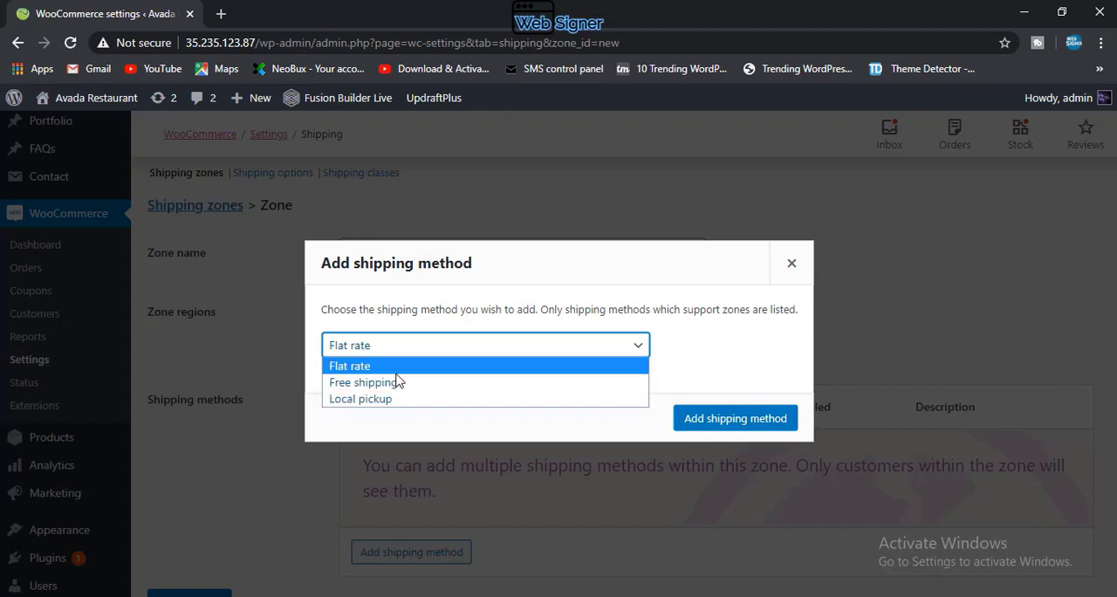
{"action": "left_click", "coordinate": [397, 368]}
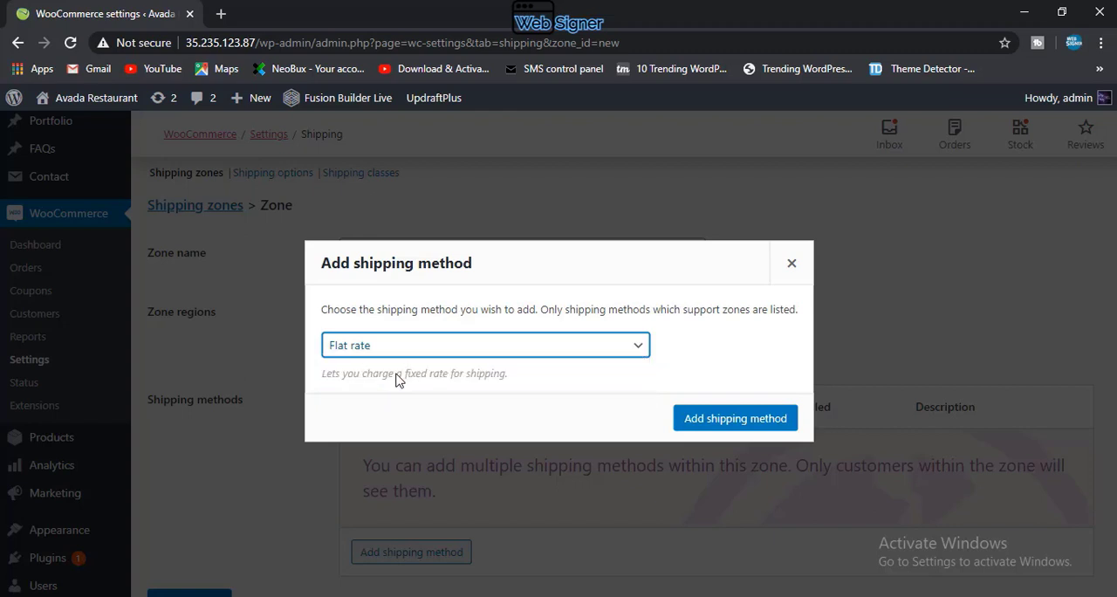
{"action": "left_click", "coordinate": [714, 419]}
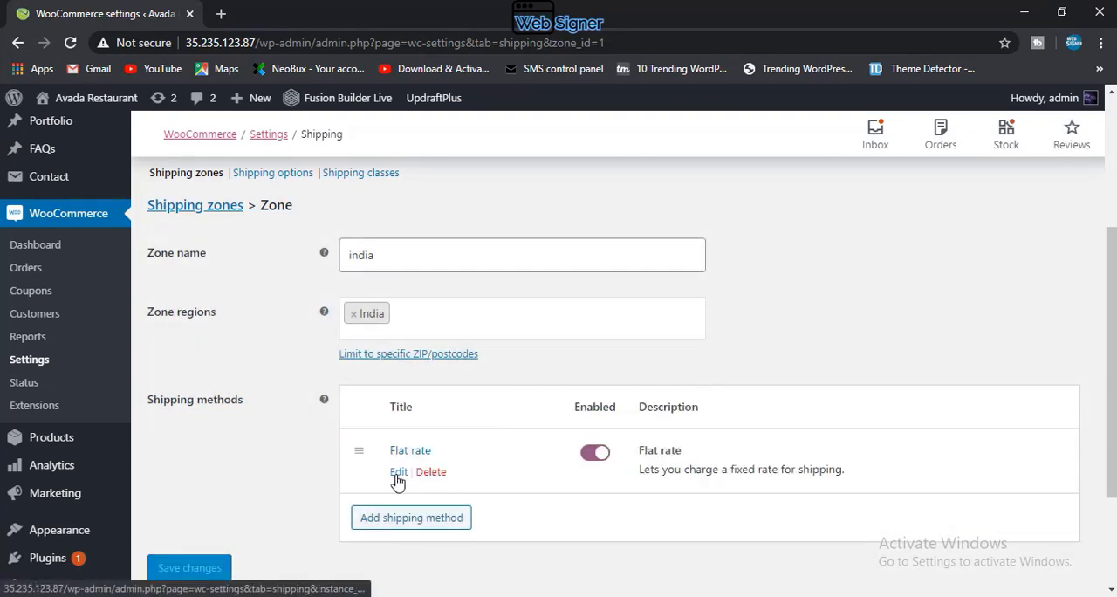
Step: Set the Flat rate method's cost to 50 and save its settings
{"action": "left_click", "coordinate": [395, 469]}
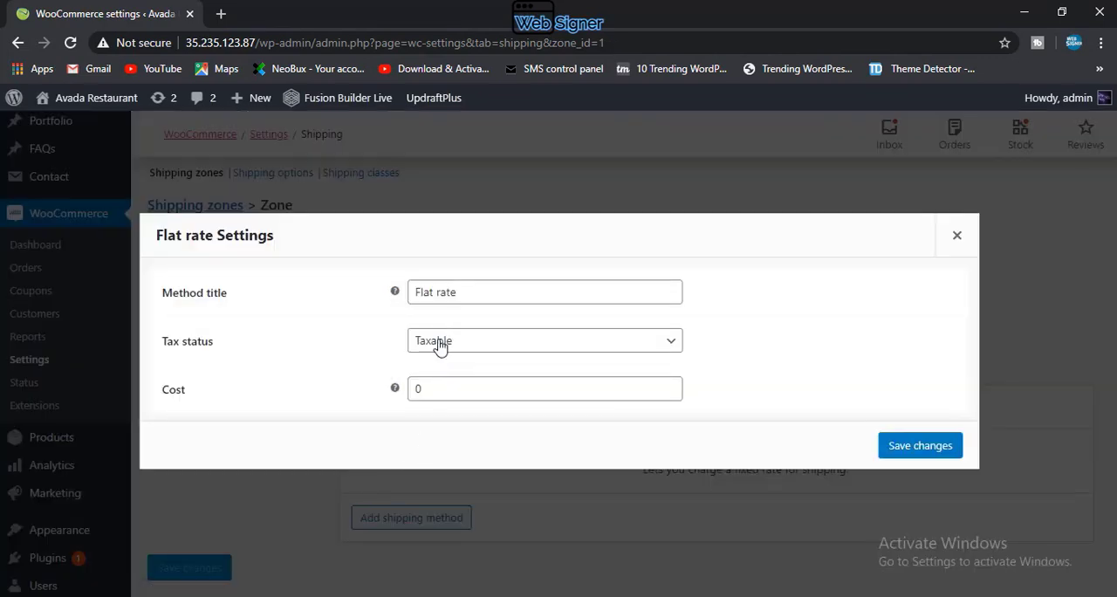
{"action": "left_click", "coordinate": [440, 382]}
{"action": "left_click_drag", "start_coordinate": [417, 387], "coordinate": [389, 394]}
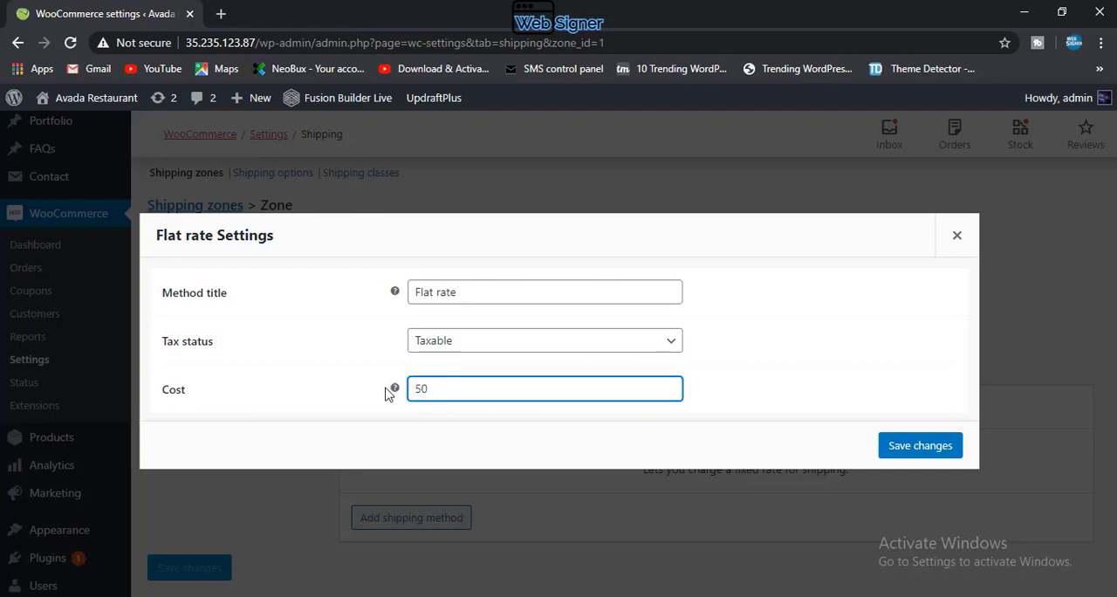
{"action": "left_click", "coordinate": [927, 445]}
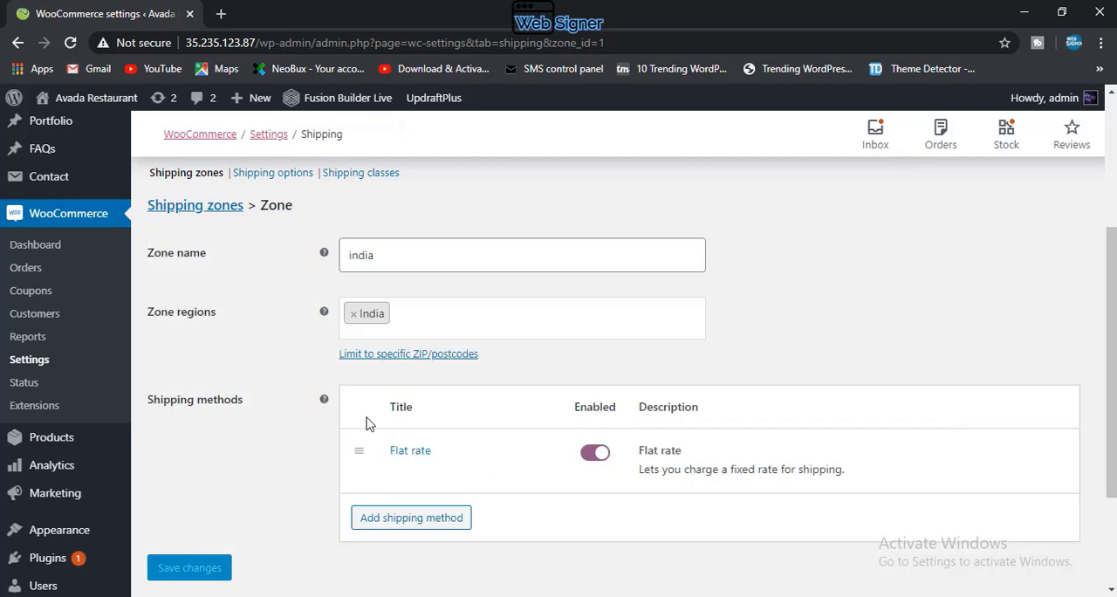
Step: In the shipping options, enable hiding shipping costs until an address is entered and save the changes
{"action": "scroll", "coordinate": [366, 424], "scroll_direction": "up", "scroll_amount": 3}
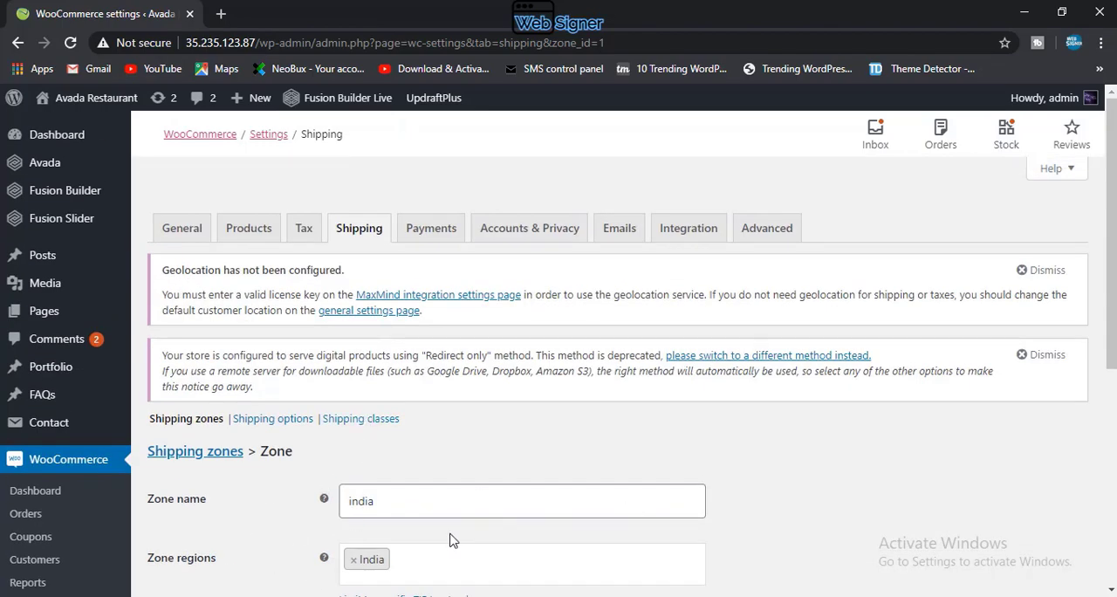
{"action": "left_click", "coordinate": [271, 419]}
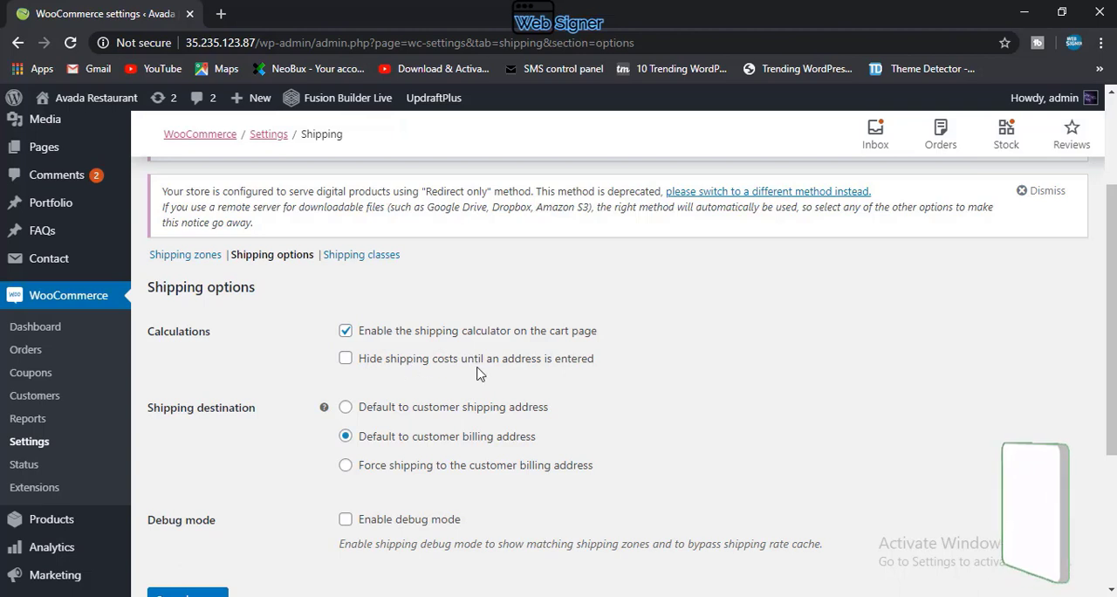
{"action": "left_click", "coordinate": [344, 363]}
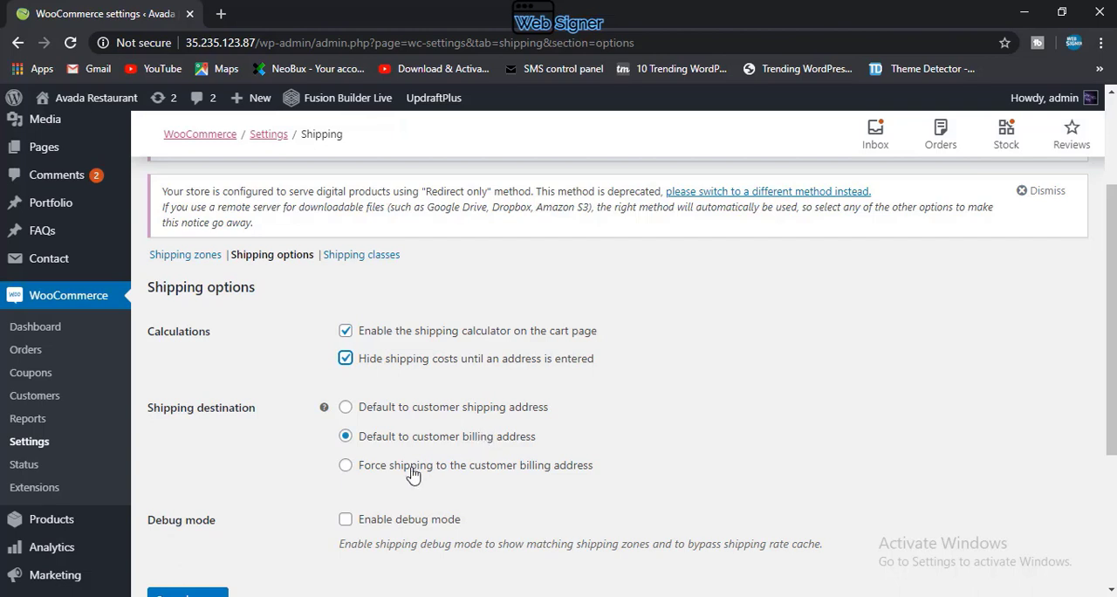
{"action": "scroll", "coordinate": [484, 469], "scroll_direction": "down", "scroll_amount": 2}
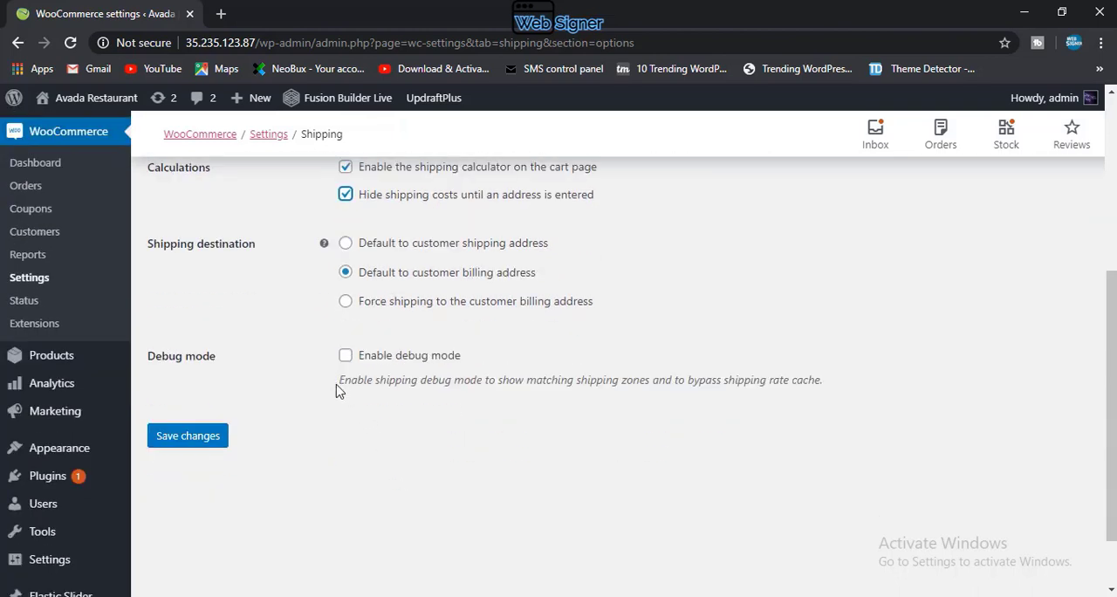
{"action": "left_click", "coordinate": [188, 436]}
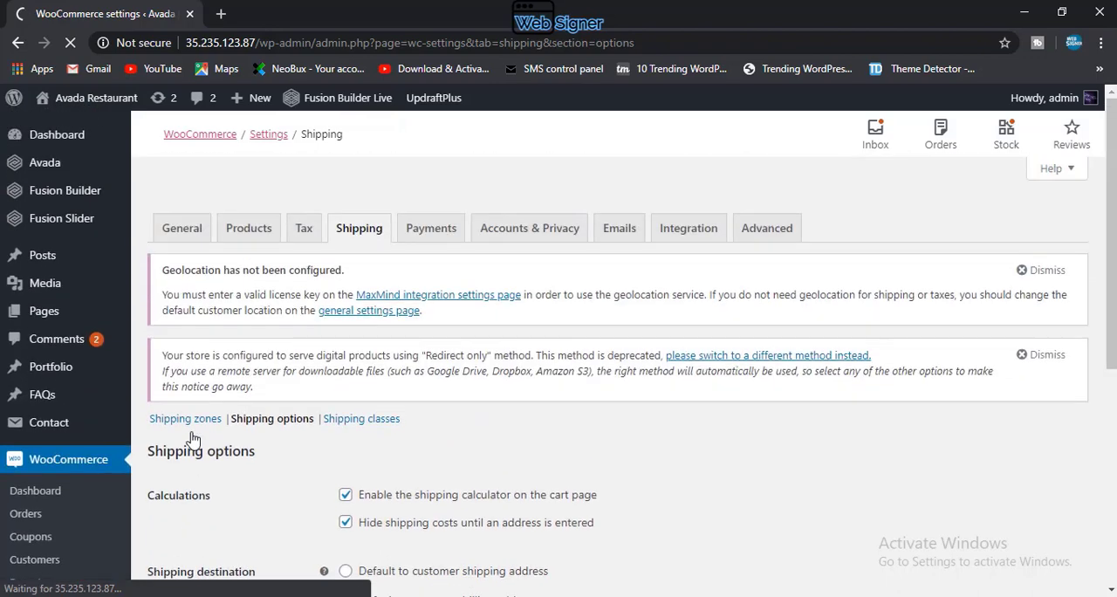
Step: Enable the Cash on delivery method in WooCommerce's payment settings
{"action": "left_click", "coordinate": [430, 229]}
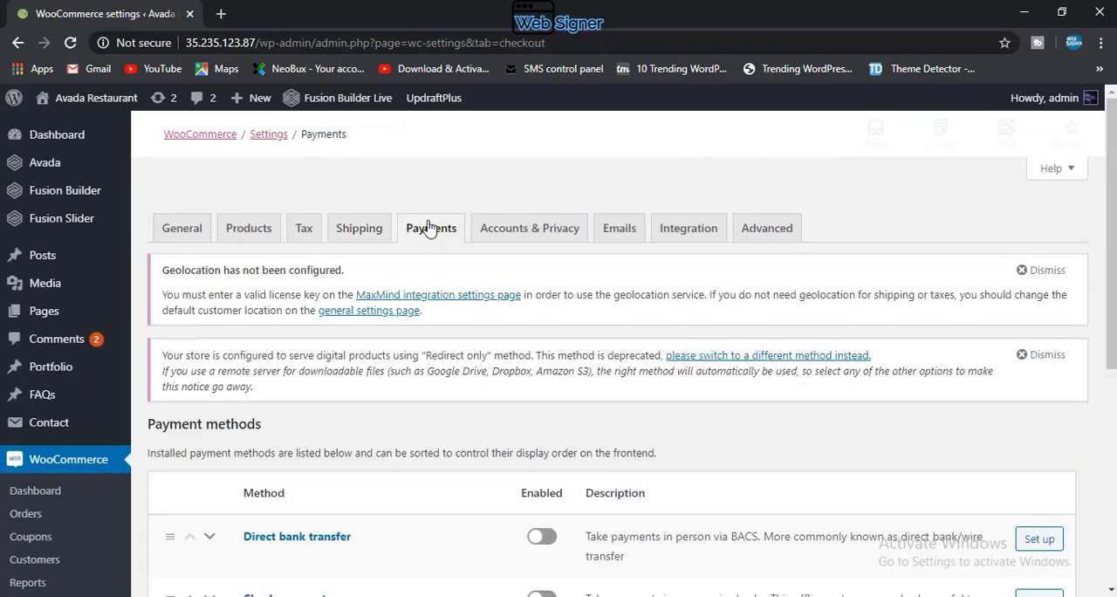
{"action": "scroll", "coordinate": [397, 332], "scroll_direction": "down", "scroll_amount": 3}
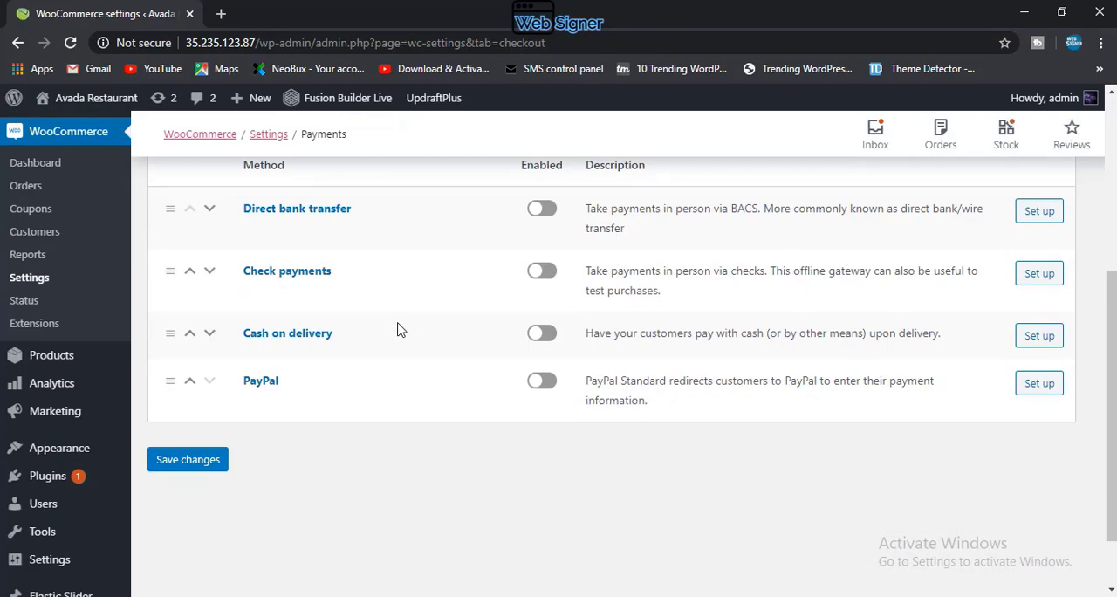
{"action": "scroll", "coordinate": [399, 327], "scroll_direction": "up", "scroll_amount": 1}
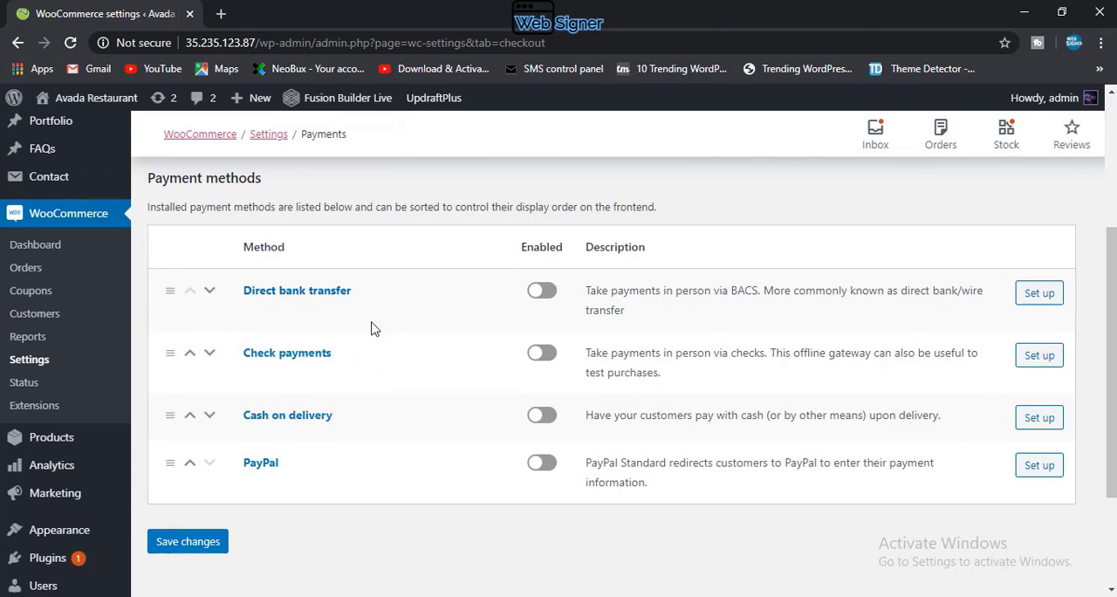
{"action": "left_click", "coordinate": [548, 419]}
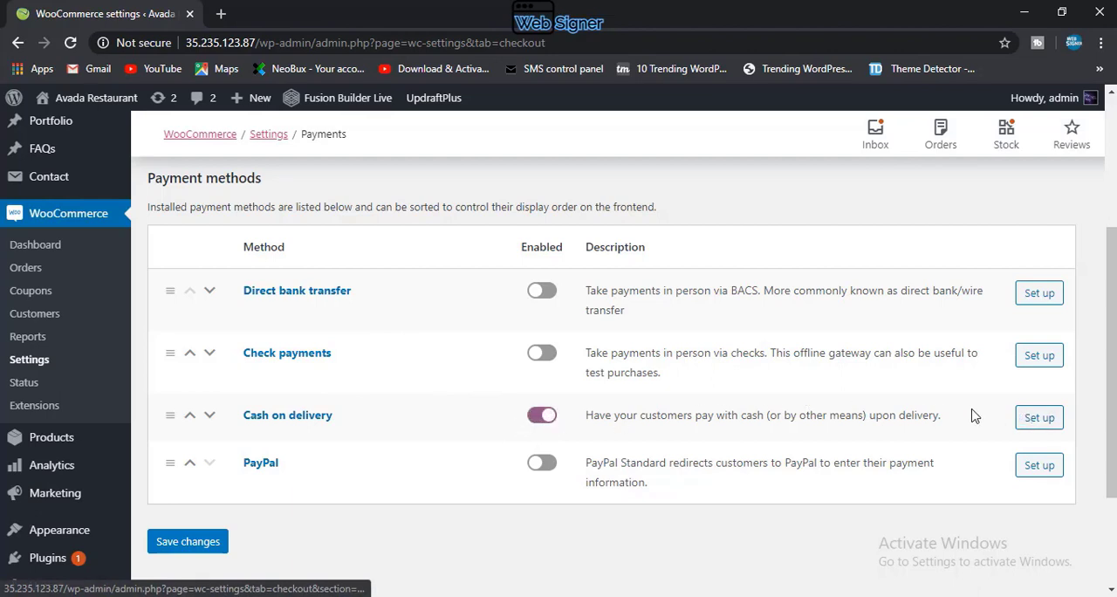
Step: Set up Cash on delivery for the shipping method Any "Flat rate" method and save the changes
{"action": "left_click", "coordinate": [1038, 424]}
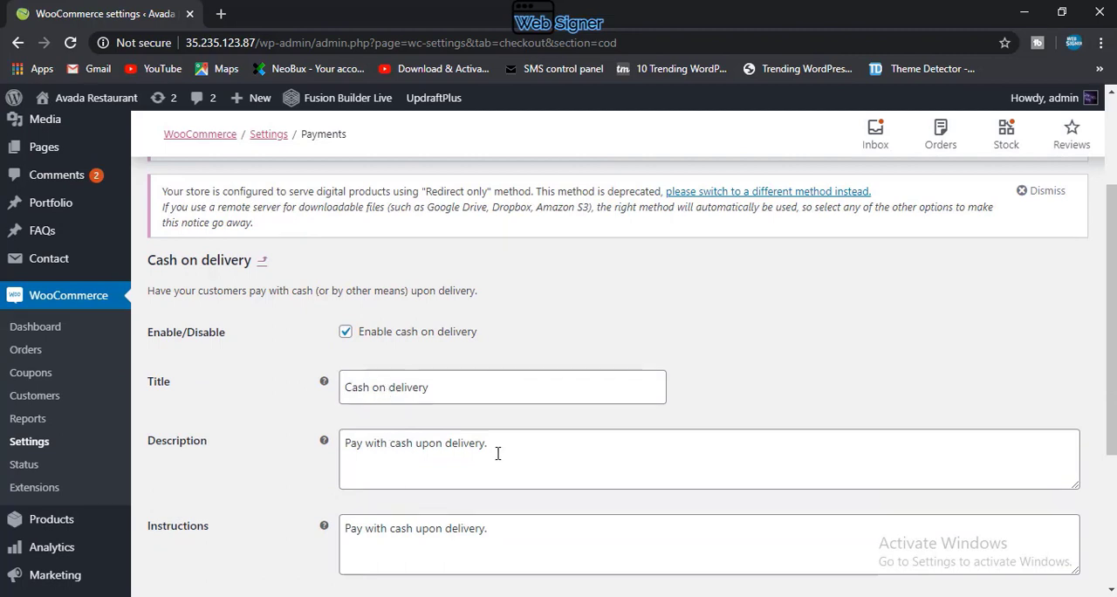
{"action": "scroll", "coordinate": [487, 511], "scroll_direction": "down", "scroll_amount": 2}
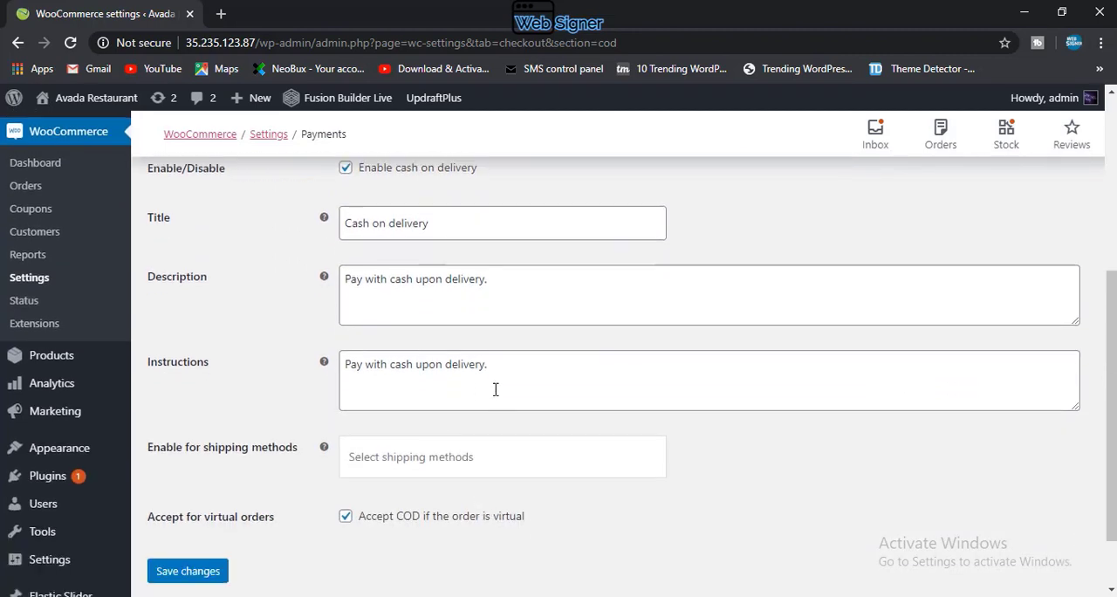
{"action": "left_click", "coordinate": [400, 465]}
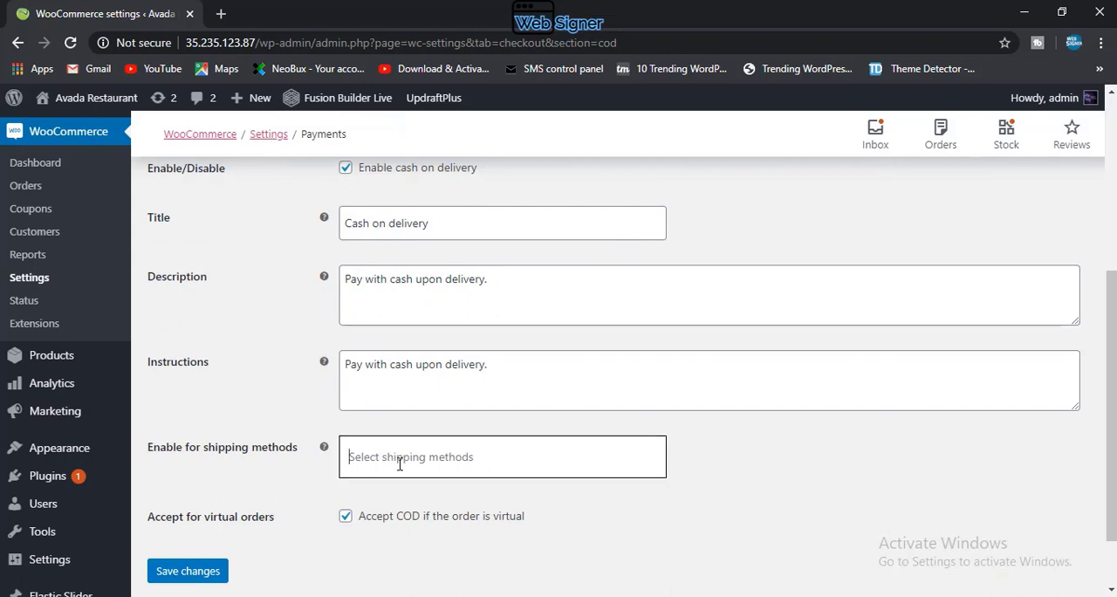
{"action": "left_click", "coordinate": [400, 465]}
{"action": "left_click", "coordinate": [358, 462]}
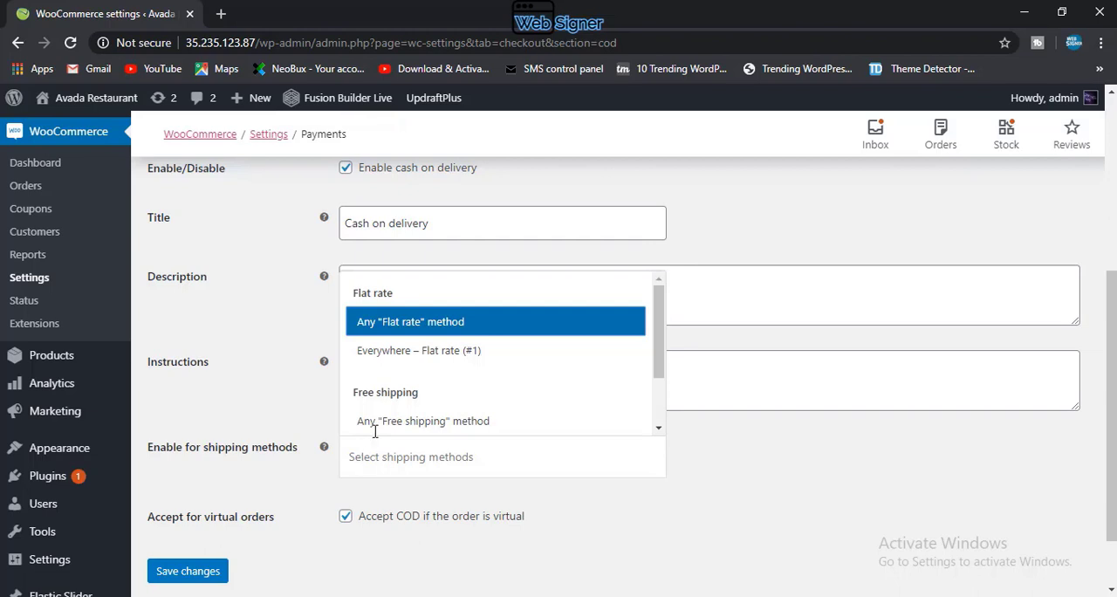
{"action": "left_click", "coordinate": [373, 321]}
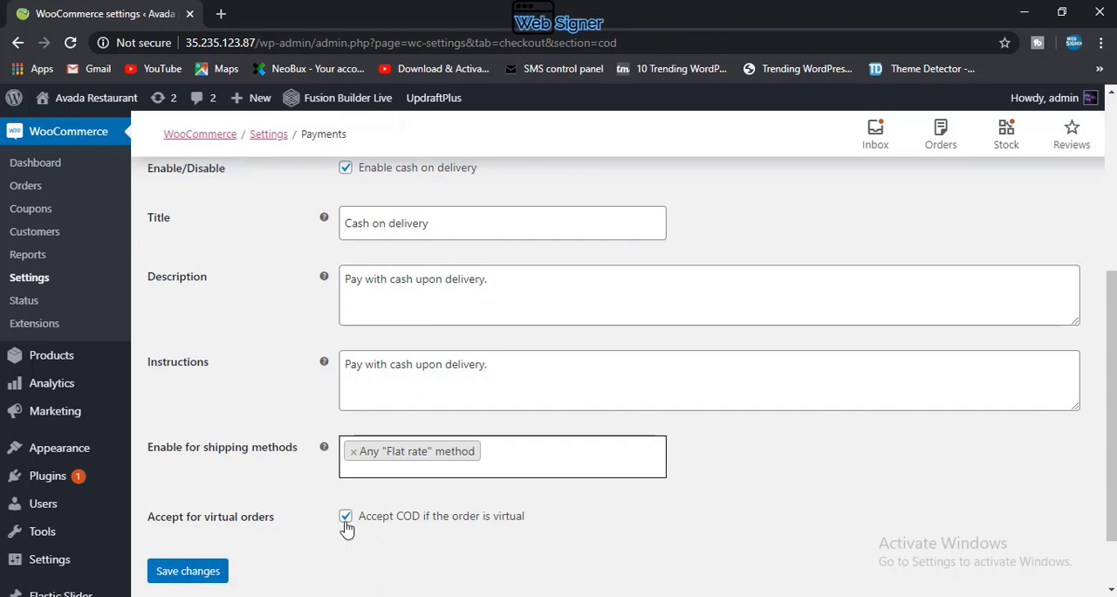
{"action": "left_click", "coordinate": [214, 572]}
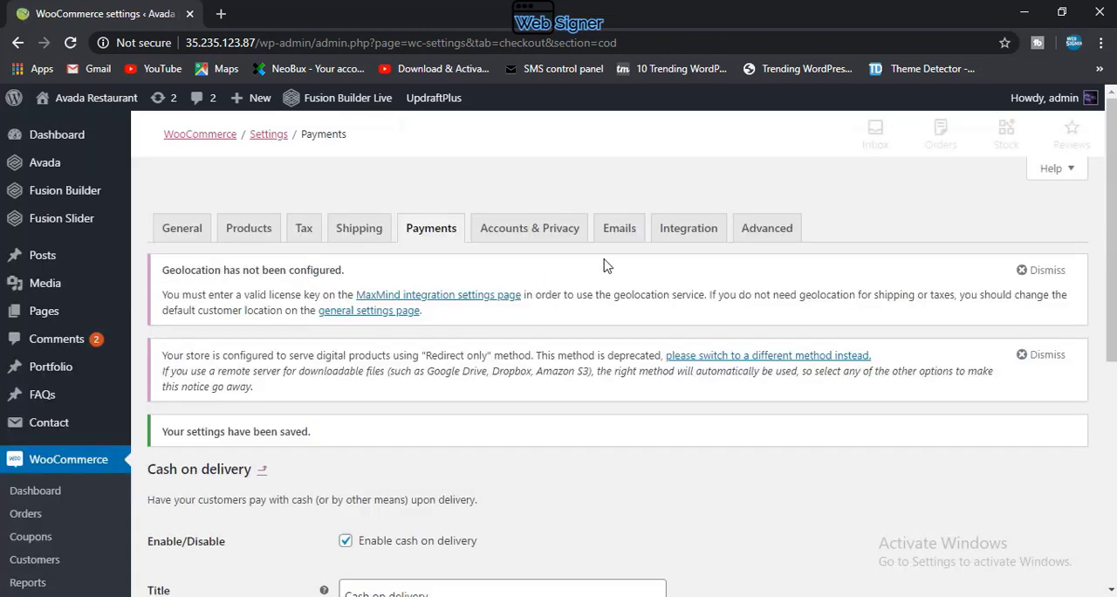
Step: Return to the payment methods overview and examine the available methods, their enabled states and their setup options
{"action": "left_click", "coordinate": [428, 234]}
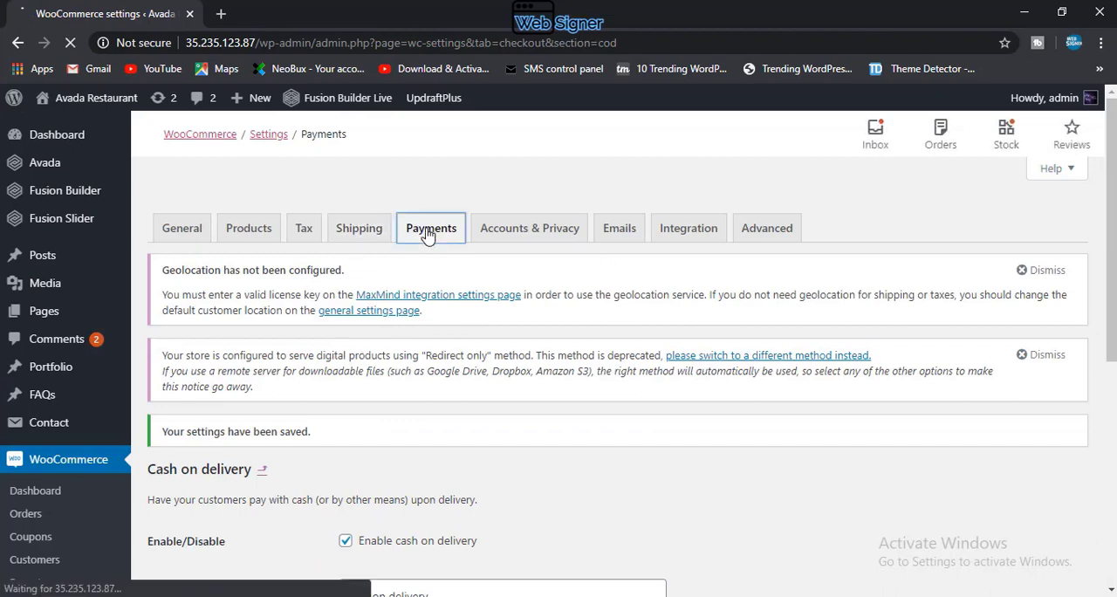
{"action": "scroll", "coordinate": [399, 444], "scroll_direction": "down", "scroll_amount": 2}
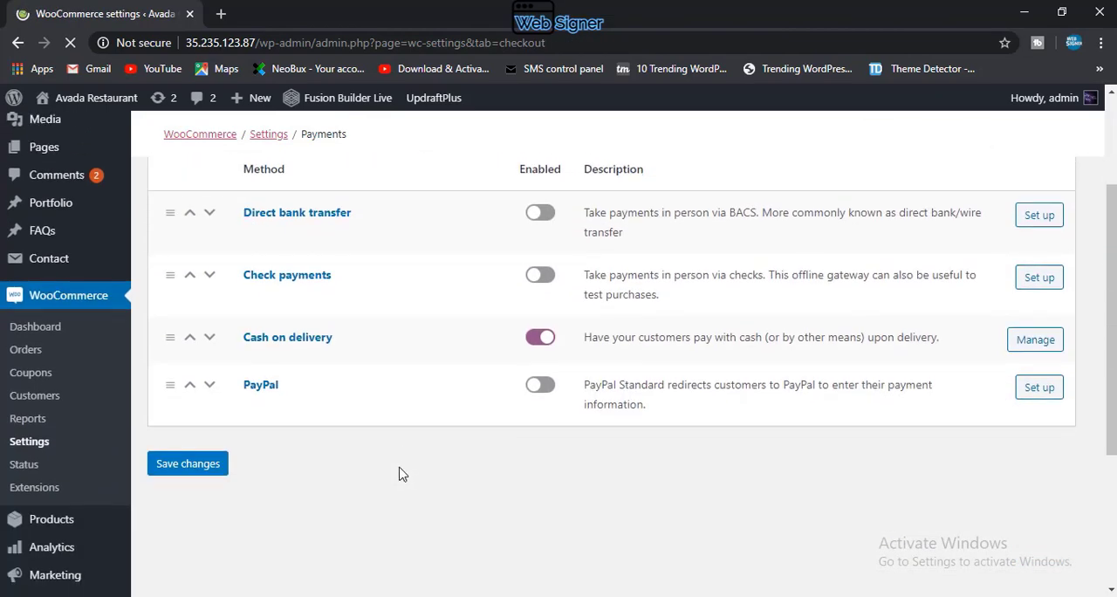
{"action": "scroll", "coordinate": [387, 474], "scroll_direction": "down", "scroll_amount": 2}
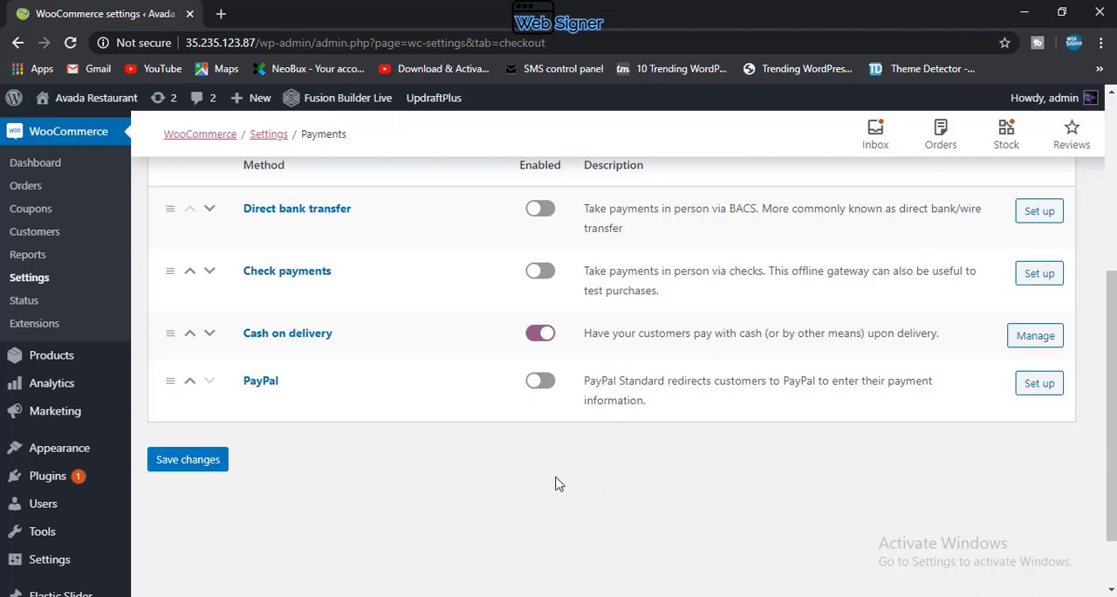
{"action": "scroll", "coordinate": [485, 548], "scroll_direction": "up", "scroll_amount": 3}
{"action": "scroll", "coordinate": [483, 546], "scroll_direction": "down", "scroll_amount": 2}
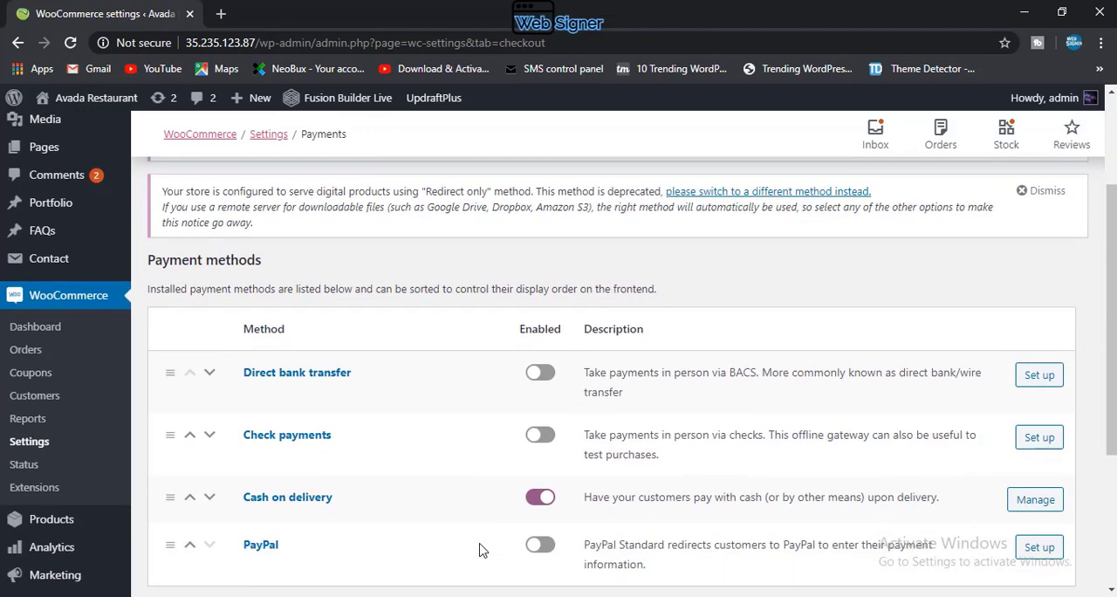
{"action": "scroll", "coordinate": [483, 550], "scroll_direction": "down", "scroll_amount": 1}
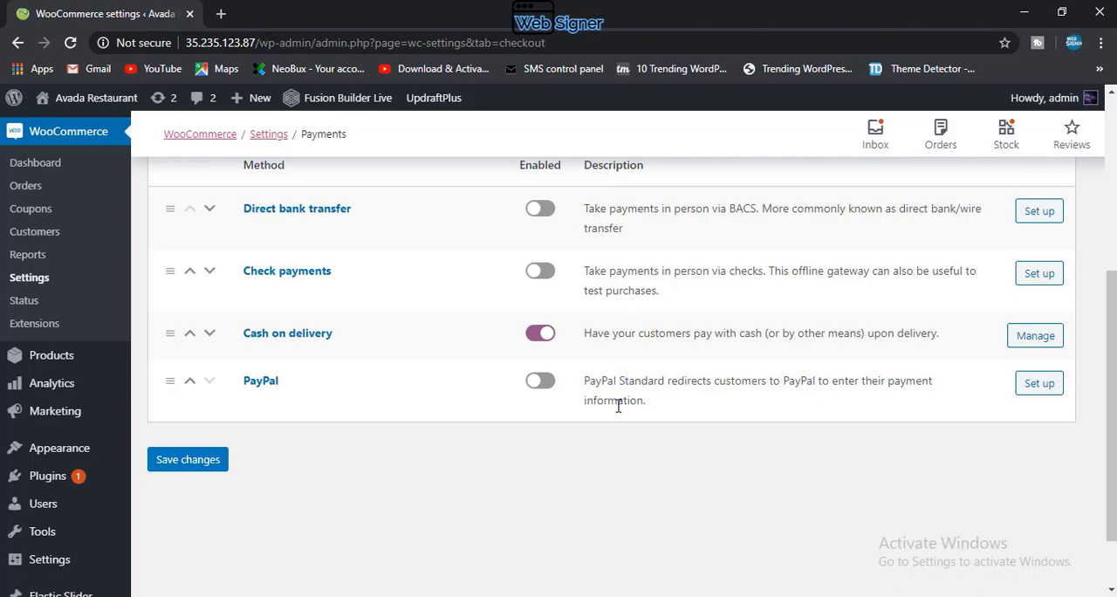
{"action": "scroll", "coordinate": [618, 405], "scroll_direction": "up", "scroll_amount": 2}
{"action": "scroll", "coordinate": [548, 424], "scroll_direction": "down", "scroll_amount": 1}
{"action": "scroll", "coordinate": [548, 424], "scroll_direction": "up", "scroll_amount": 3}
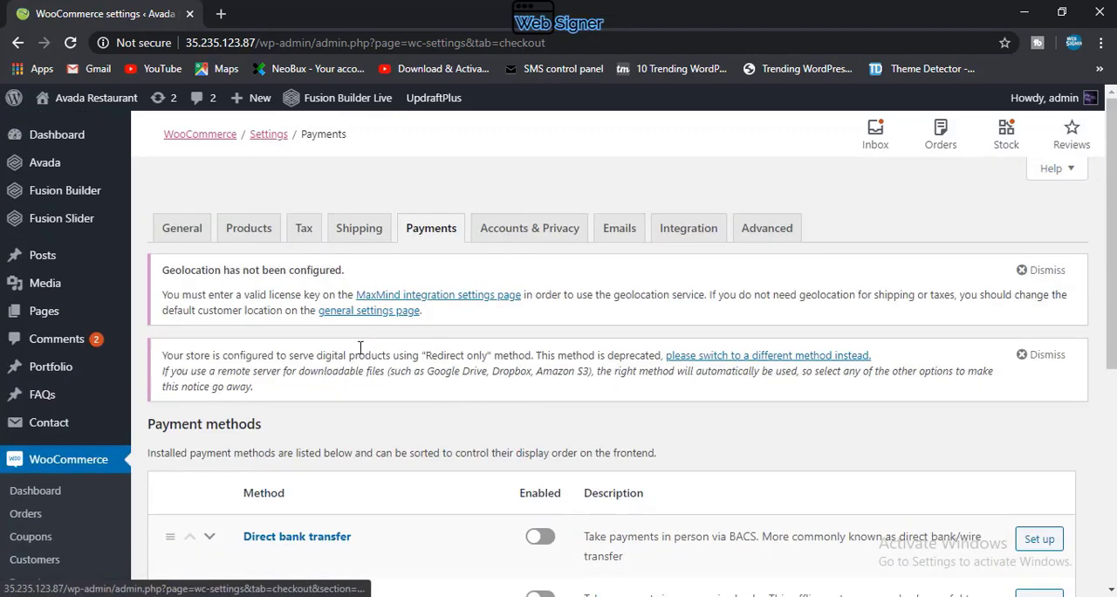
Step: Open the Accounts & Privacy settings at the guest checkout and account creation options
{"action": "left_click", "coordinate": [520, 234]}
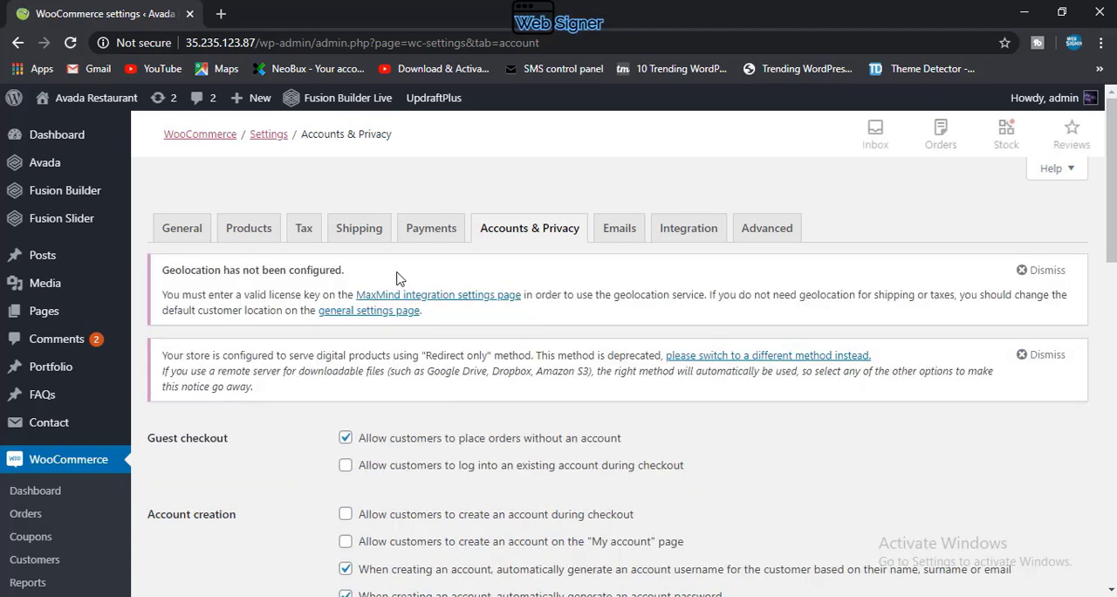
{"action": "scroll", "coordinate": [376, 358], "scroll_direction": "down", "scroll_amount": 1}
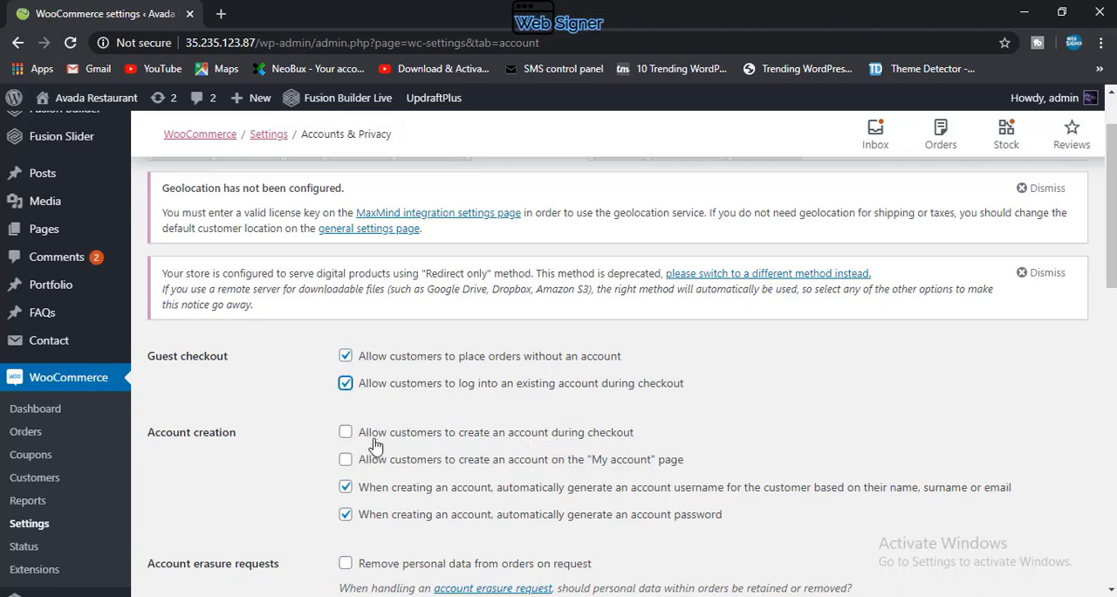
Step: Allow customers to create an account during checkout and on the "My account" page
{"action": "left_click", "coordinate": [345, 434]}
{"action": "left_click", "coordinate": [346, 462]}
{"action": "scroll", "coordinate": [384, 403], "scroll_direction": "down", "scroll_amount": 2}
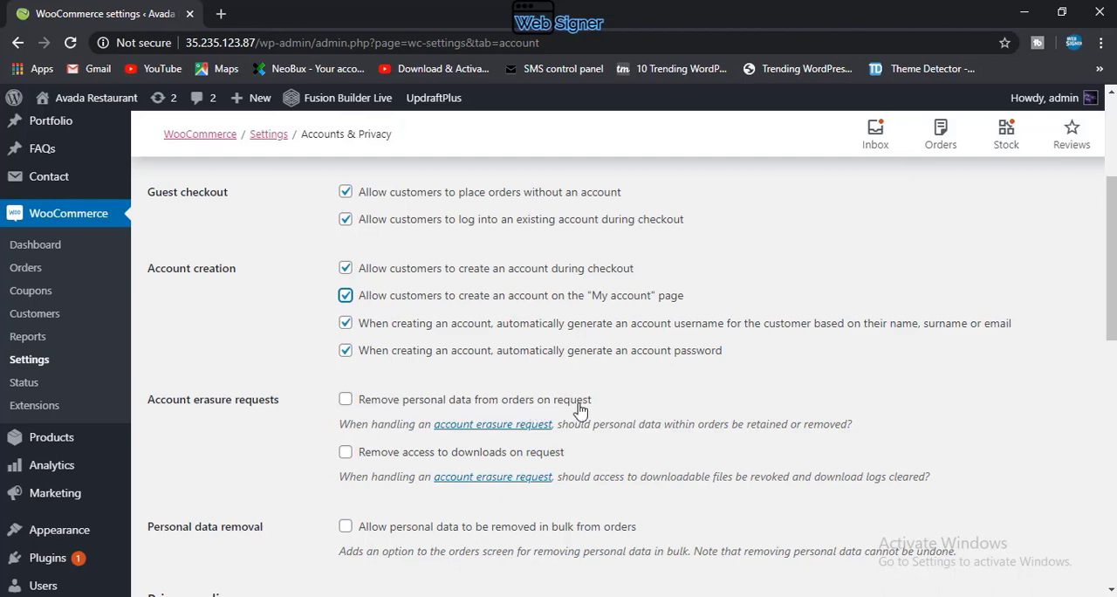
Step: Examine the existing pages offered as the privacy page in the privacy policy section
{"action": "scroll", "coordinate": [410, 428], "scroll_direction": "down", "scroll_amount": 2}
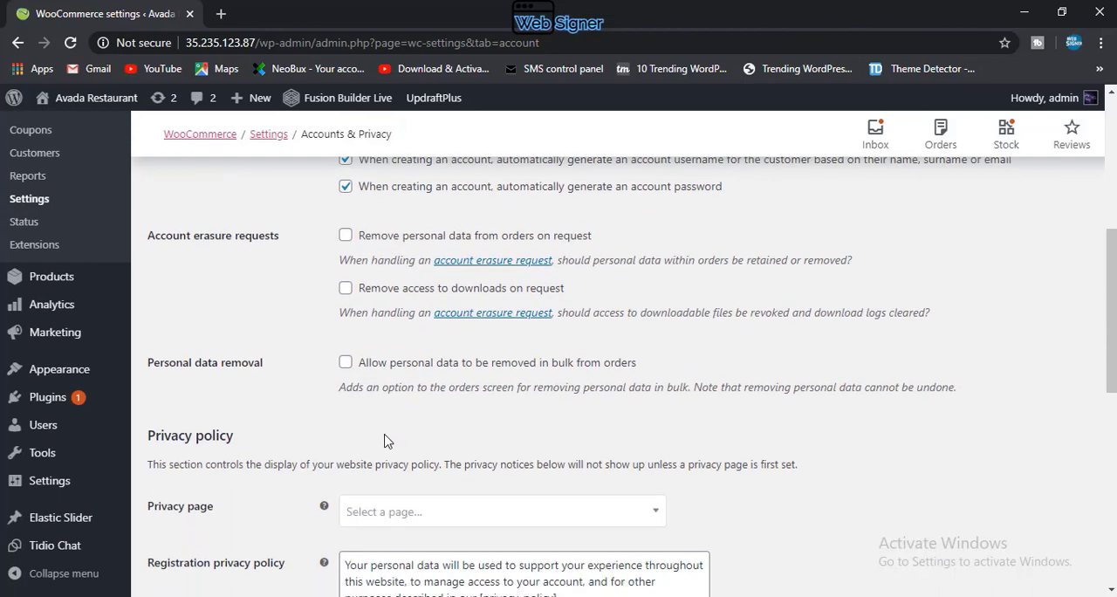
{"action": "scroll", "coordinate": [388, 438], "scroll_direction": "down", "scroll_amount": 1}
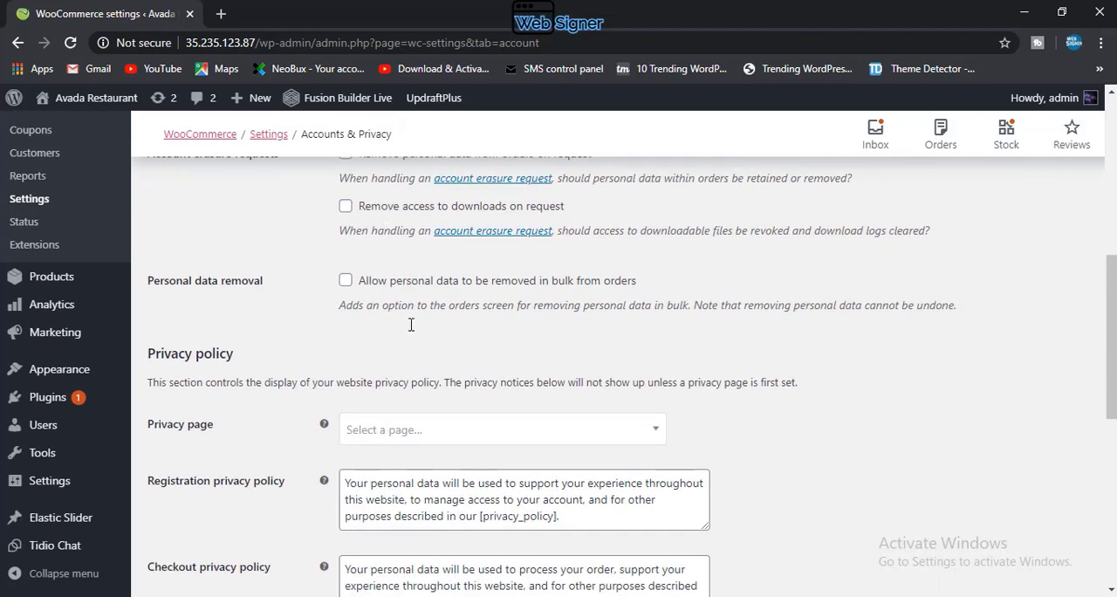
{"action": "left_click", "coordinate": [430, 434]}
{"action": "left_click", "coordinate": [430, 433]}
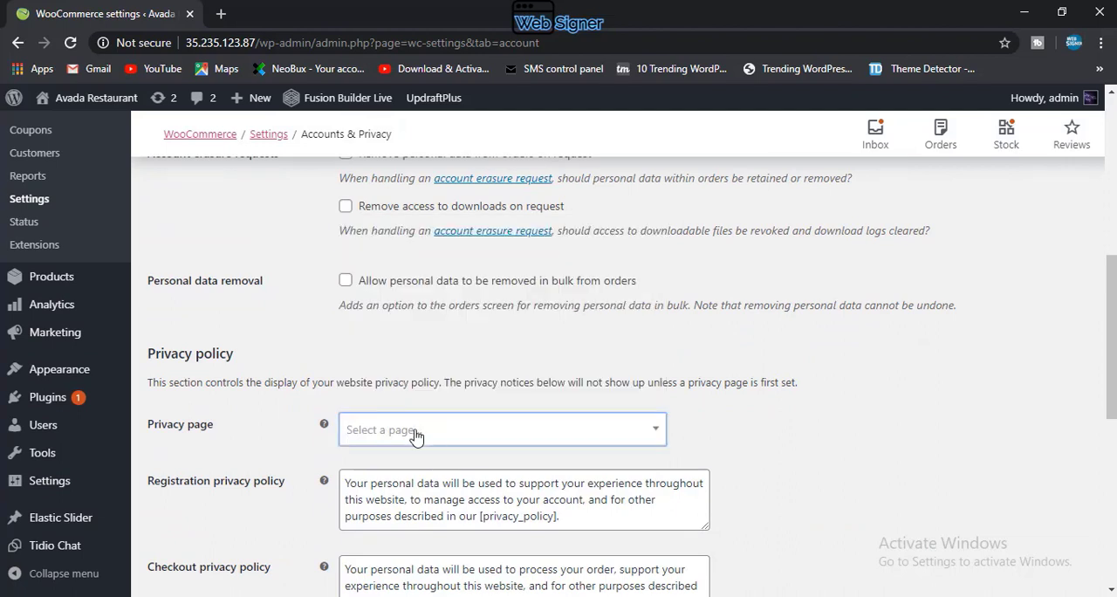
{"action": "left_click", "coordinate": [421, 434]}
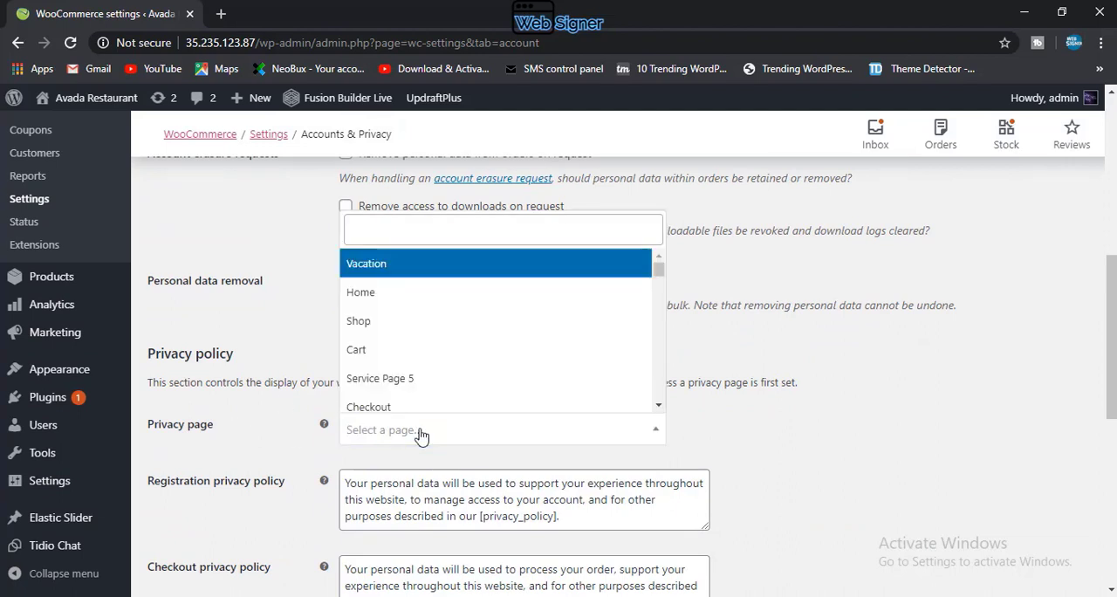
{"action": "scroll", "coordinate": [418, 379], "scroll_direction": "down", "scroll_amount": 2}
{"action": "scroll", "coordinate": [417, 377], "scroll_direction": "up", "scroll_amount": 2}
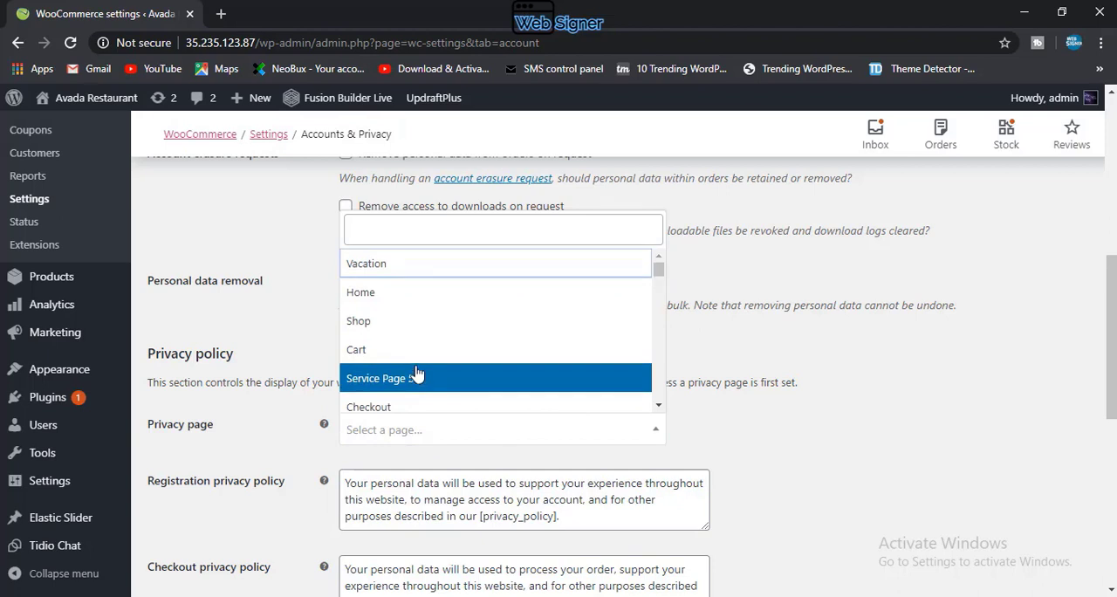
{"action": "scroll", "coordinate": [416, 375], "scroll_direction": "down", "scroll_amount": 3}
{"action": "scroll", "coordinate": [413, 373], "scroll_direction": "down", "scroll_amount": 5}
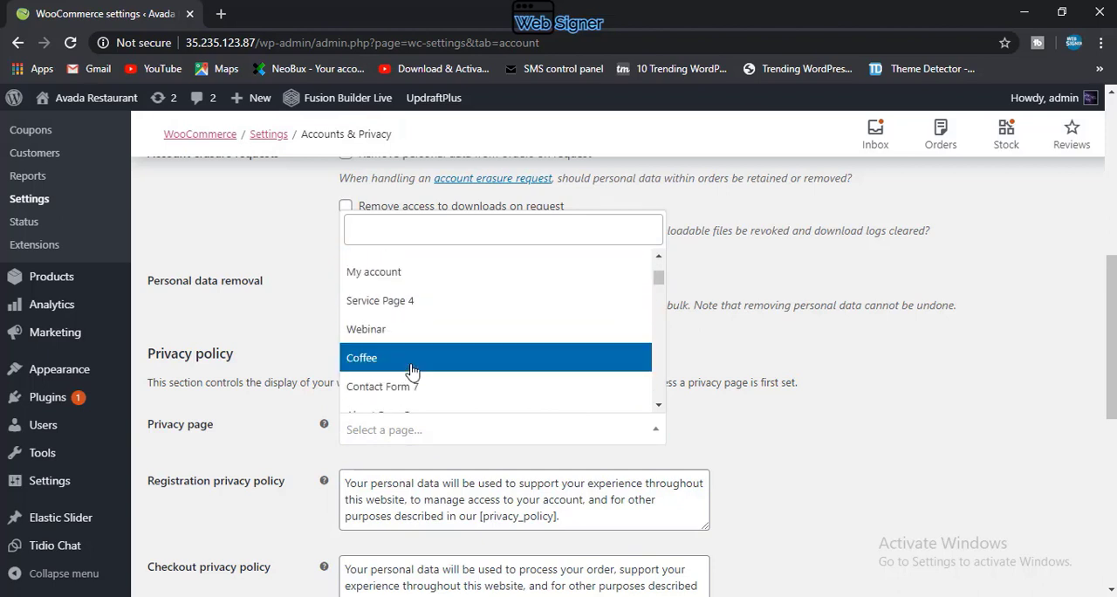
{"action": "scroll", "coordinate": [413, 370], "scroll_direction": "down", "scroll_amount": 6}
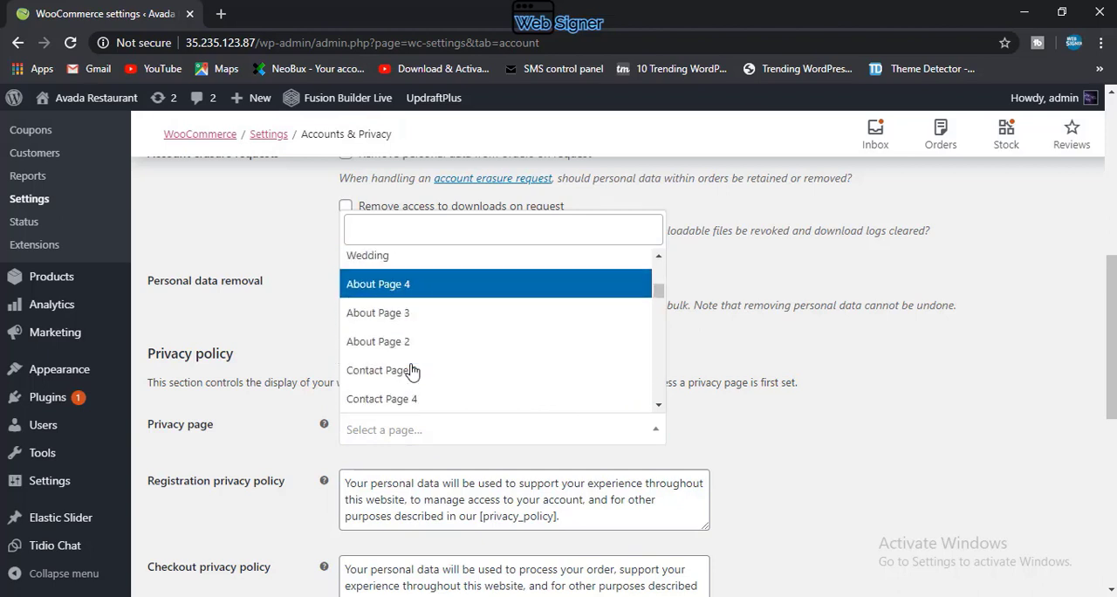
{"action": "scroll", "coordinate": [413, 372], "scroll_direction": "down", "scroll_amount": 1}
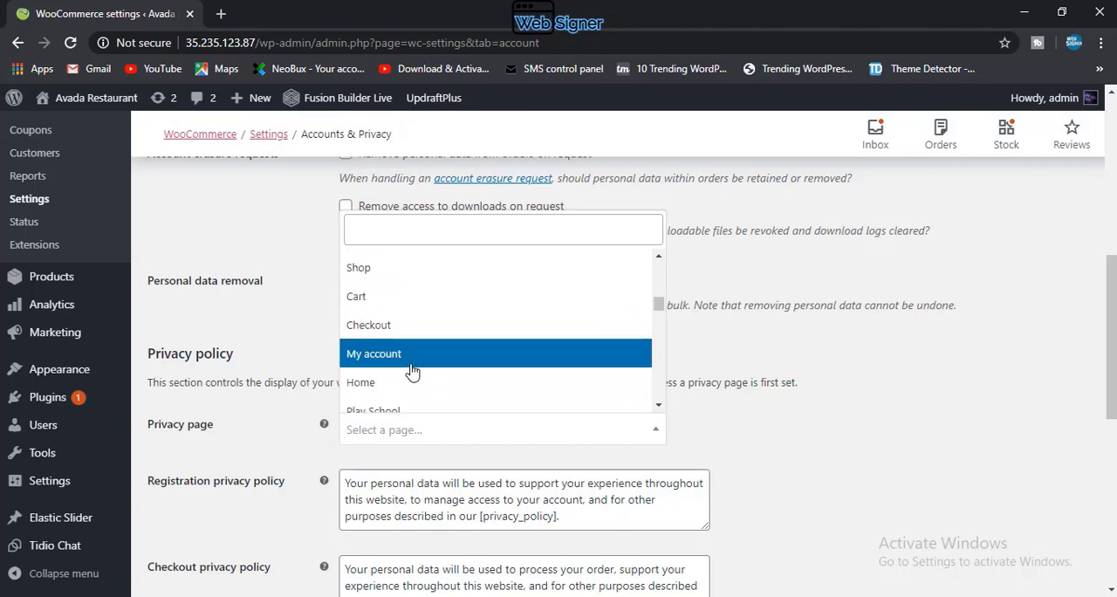
{"action": "scroll", "coordinate": [413, 371], "scroll_direction": "down", "scroll_amount": 2}
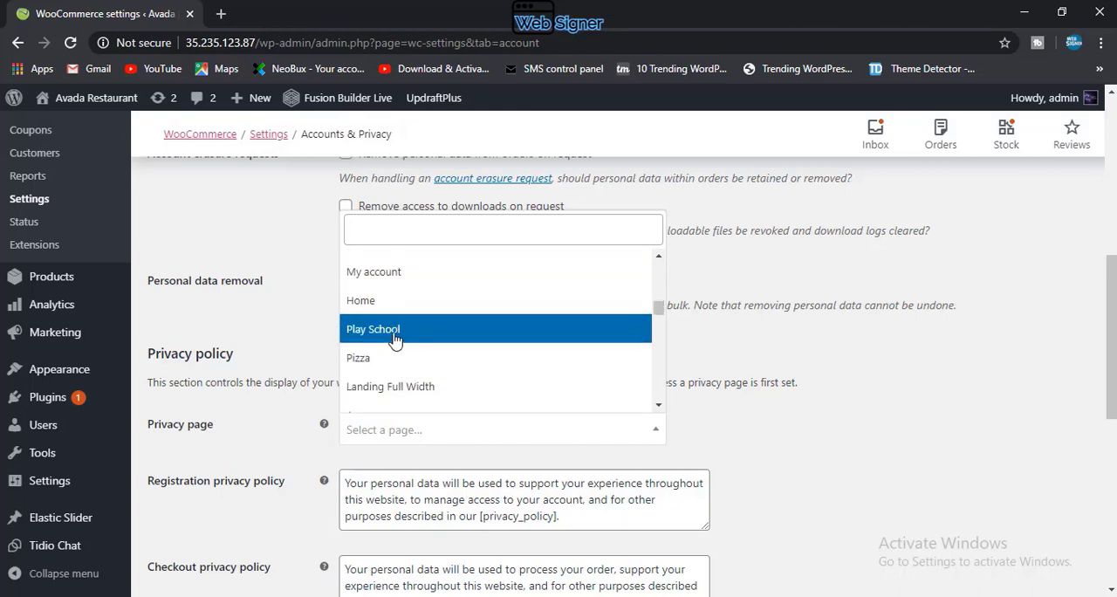
Step: Start a new WordPress page in a separate browser tab, keeping the WooCommerce settings open
{"action": "scroll", "coordinate": [37, 436], "scroll_direction": "up", "scroll_amount": 8}
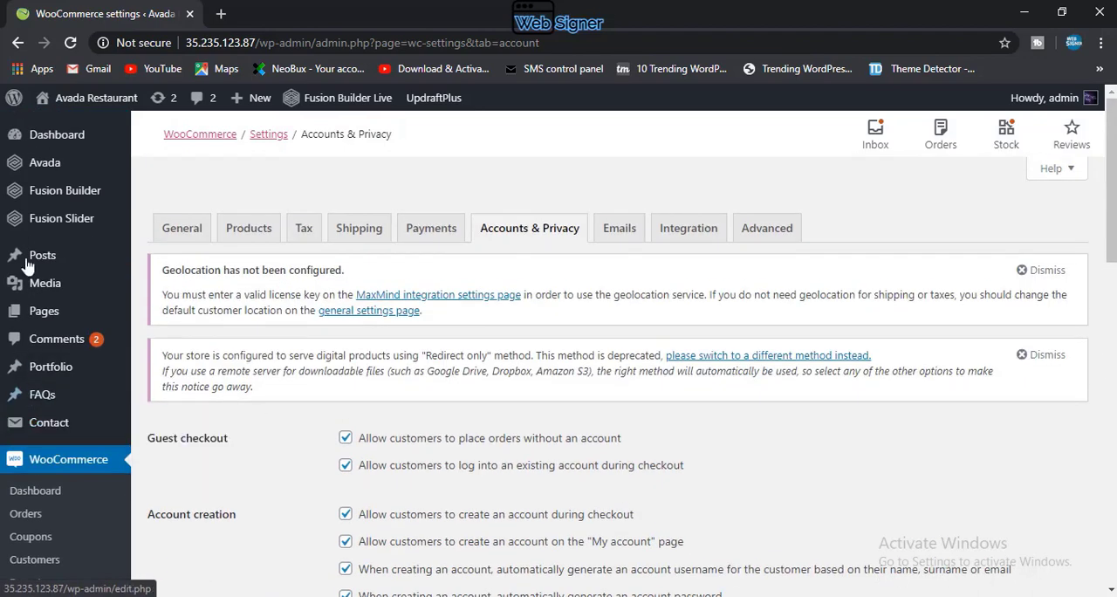
{"action": "mouse_move", "coordinate": [39, 323]}
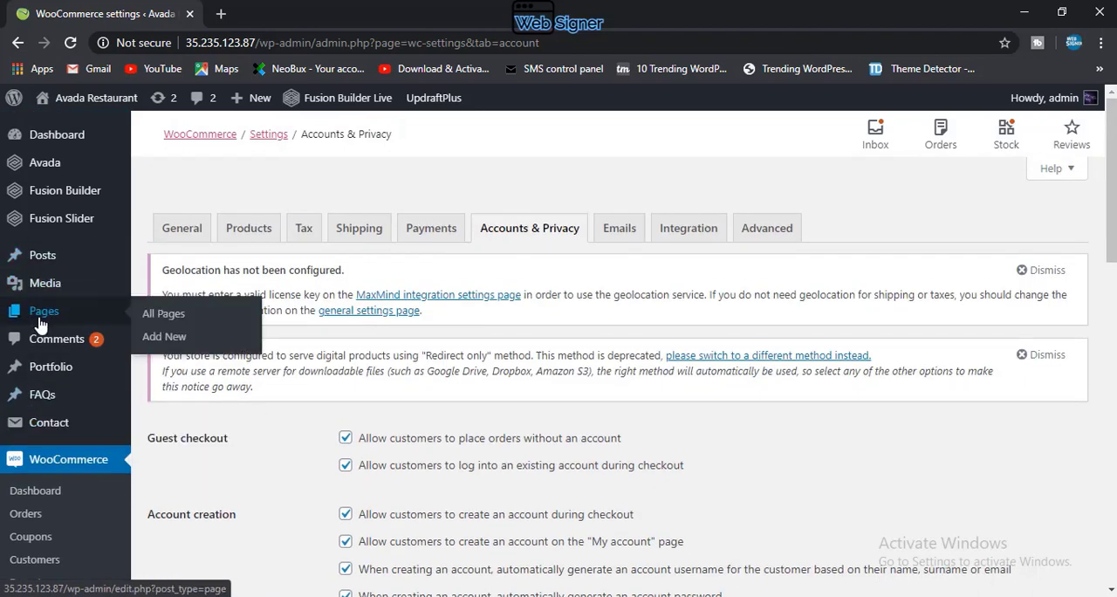
{"action": "scroll", "coordinate": [164, 345], "scroll_direction": "down", "scroll_amount": 8}
{"action": "right_click", "coordinate": [164, 345]}
{"action": "left_click", "coordinate": [48, 231]}
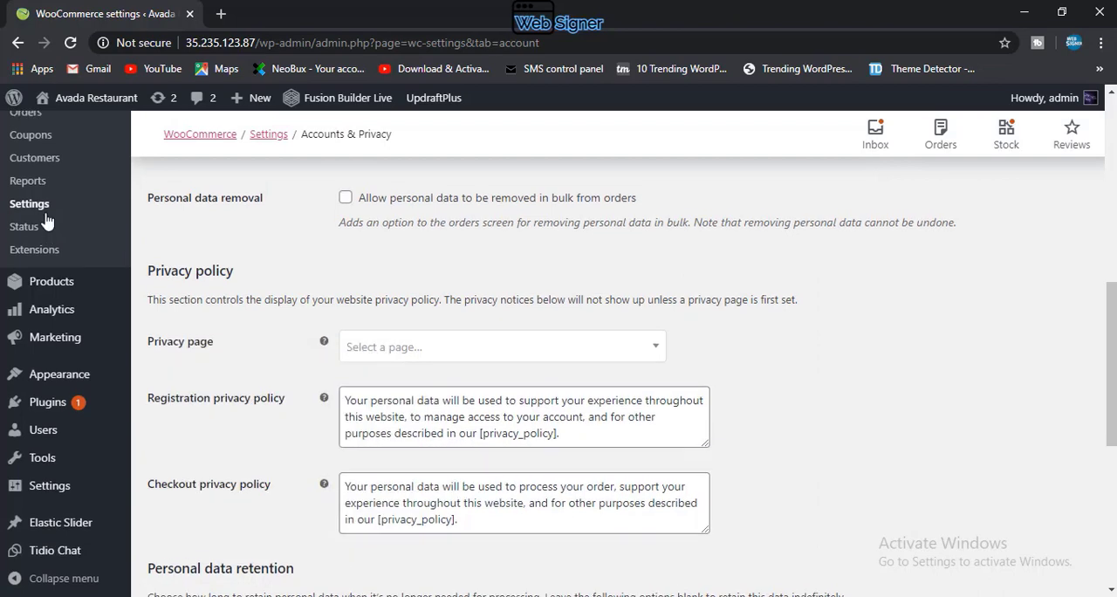
{"action": "scroll", "coordinate": [50, 227], "scroll_direction": "up", "scroll_amount": 6}
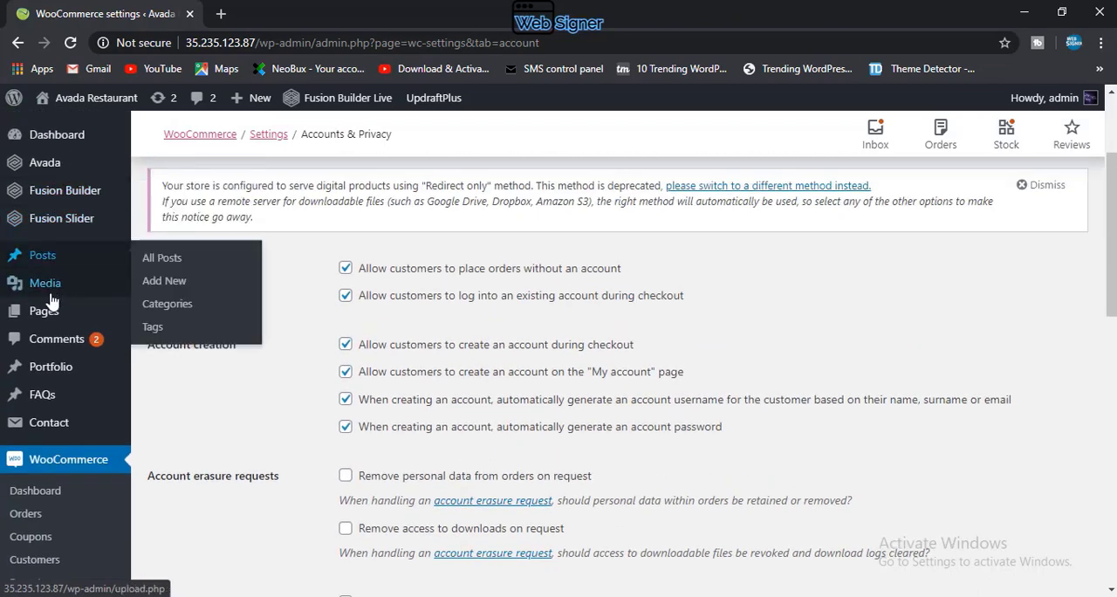
{"action": "mouse_move", "coordinate": [48, 313]}
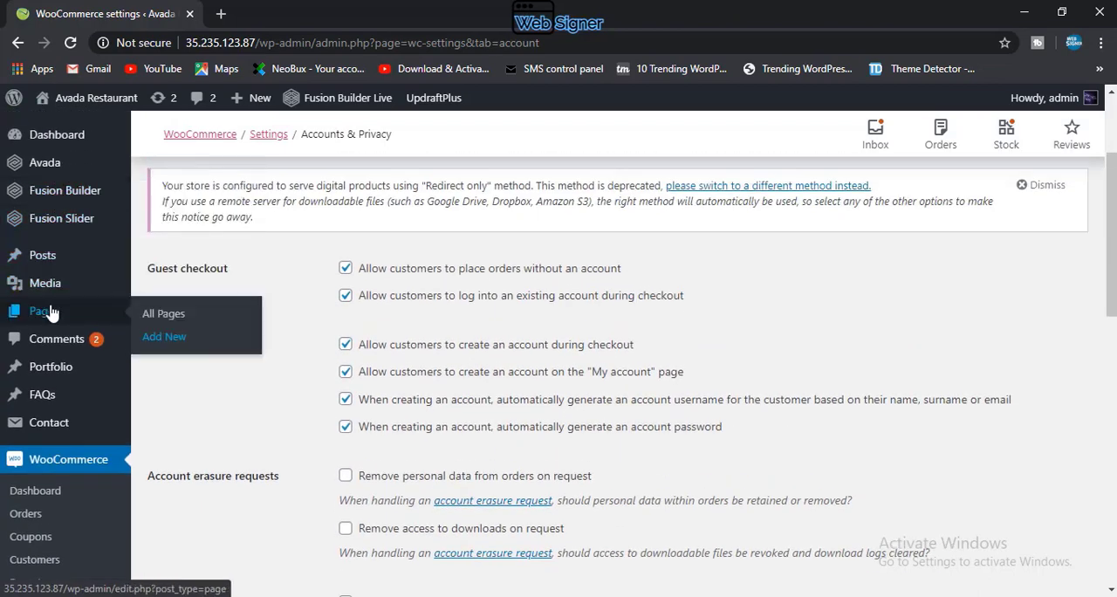
{"action": "right_click", "coordinate": [171, 343]}
{"action": "left_click", "coordinate": [199, 353]}
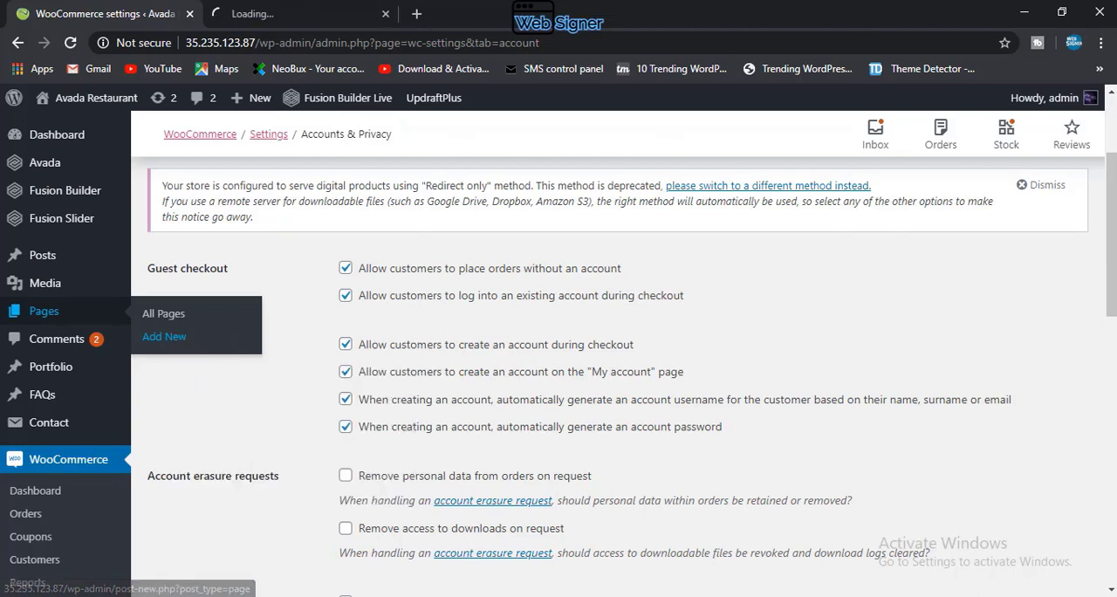
{"action": "left_click", "coordinate": [296, 13]}
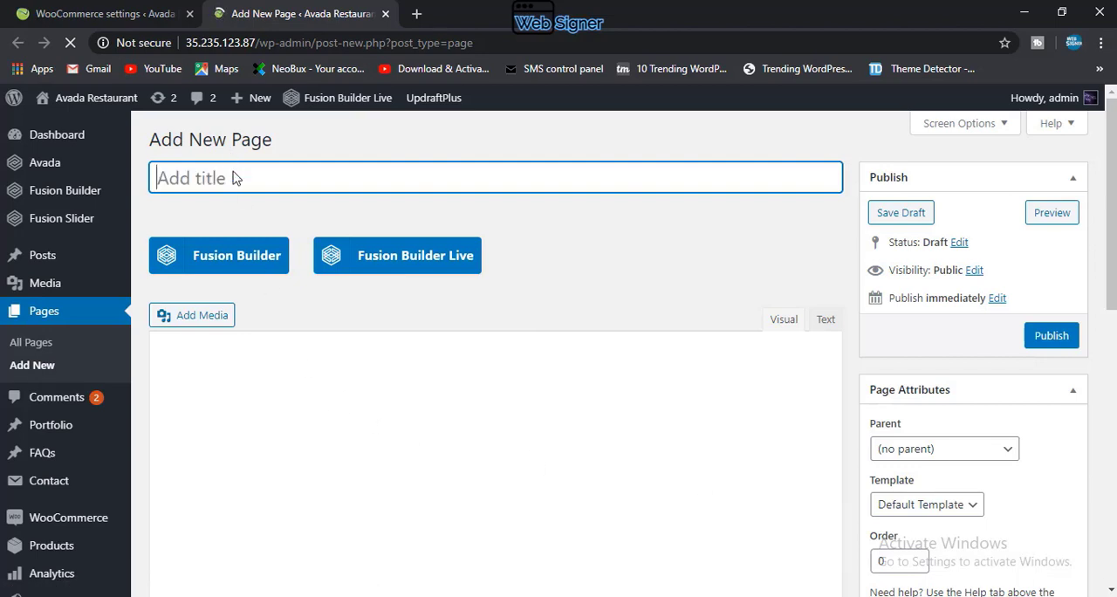
Step: Title the new page "Privecy Policy"
{"action": "type", "text": "pro"}
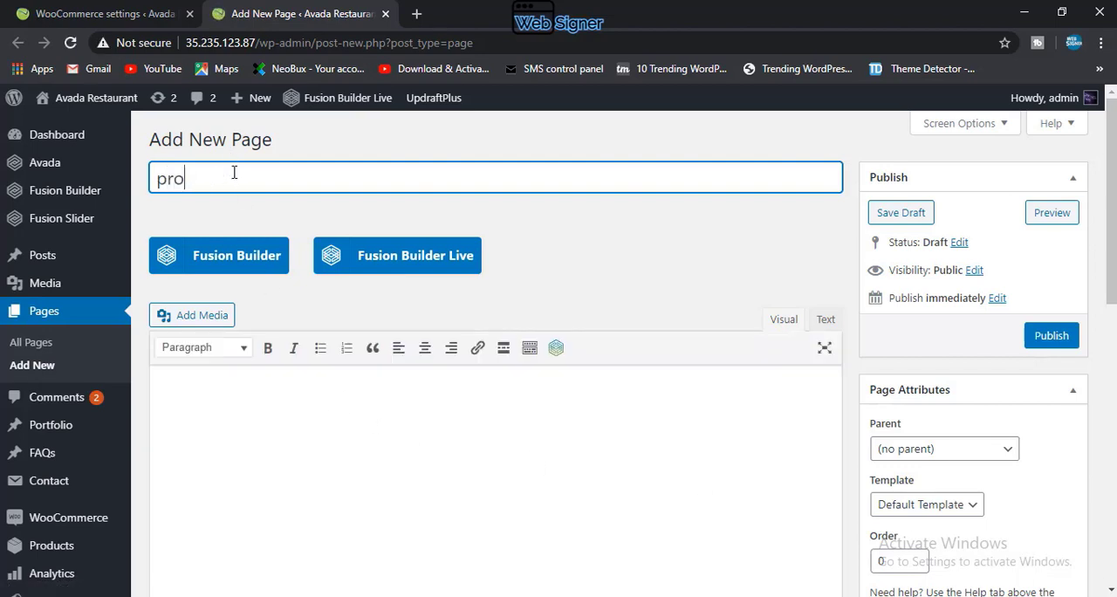
{"action": "key", "text": "BackSpace"}
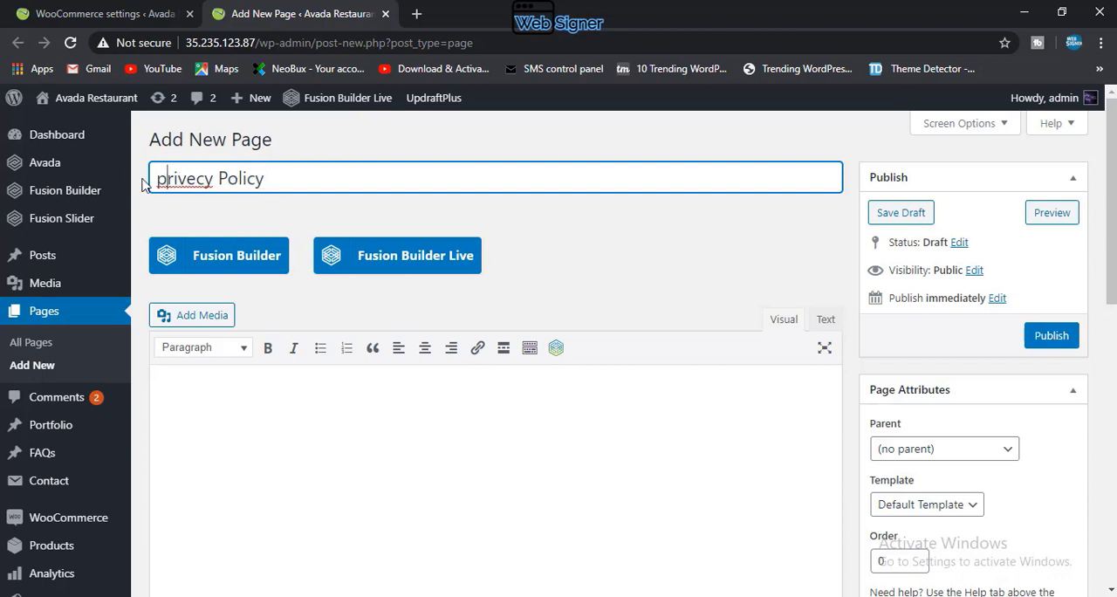
{"action": "key", "text": "shift+Left"}
{"action": "type", "text": "P"}
{"action": "left_click", "coordinate": [272, 414]}
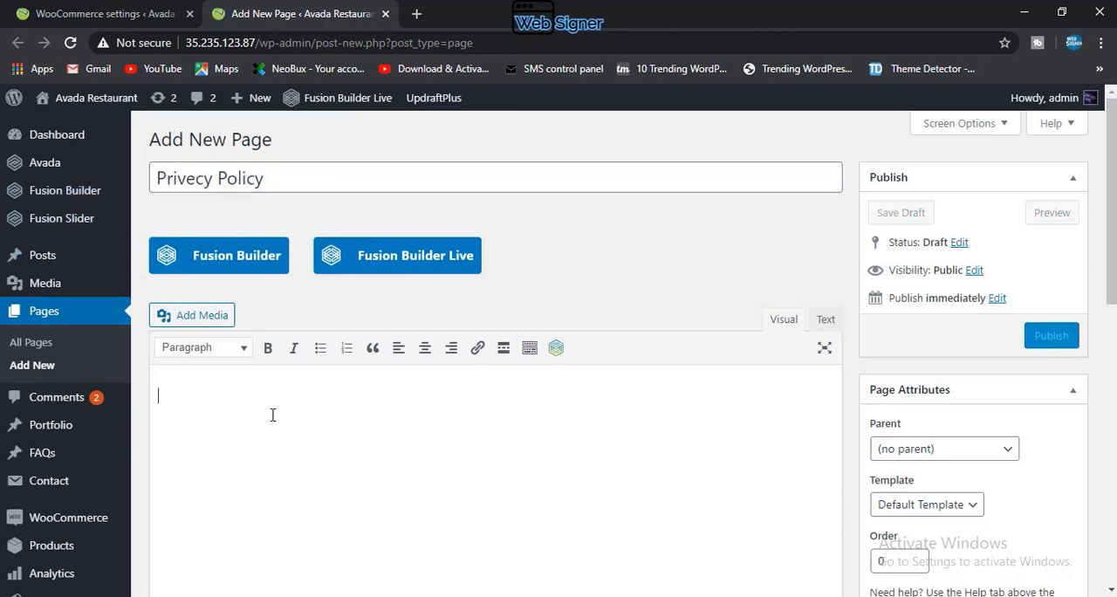
{"action": "right_click", "coordinate": [265, 434]}
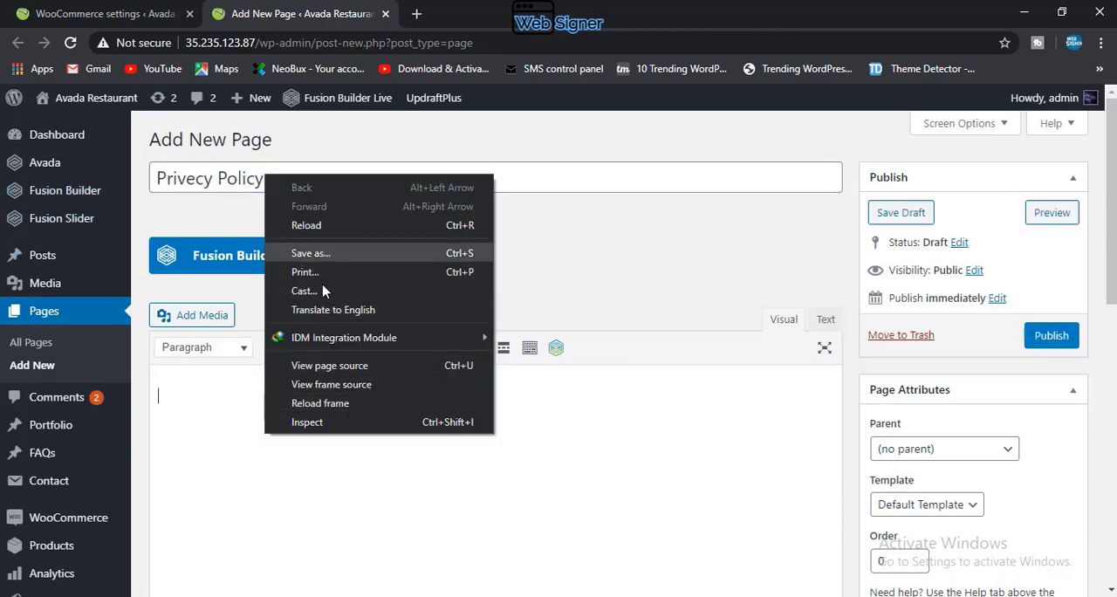
{"action": "right_click", "coordinate": [221, 388]}
{"action": "left_click", "coordinate": [204, 397]}
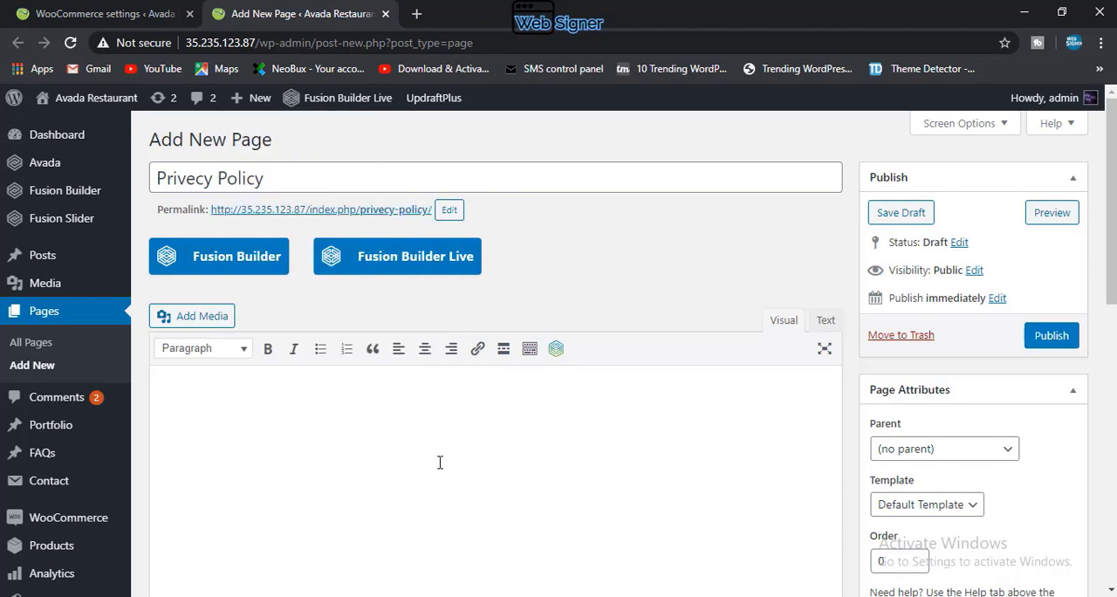
Step: Publish the Privecy Policy page with its body left empty
{"action": "scroll", "coordinate": [509, 486], "scroll_direction": "down", "scroll_amount": 4}
{"action": "scroll", "coordinate": [509, 489], "scroll_direction": "up", "scroll_amount": 2}
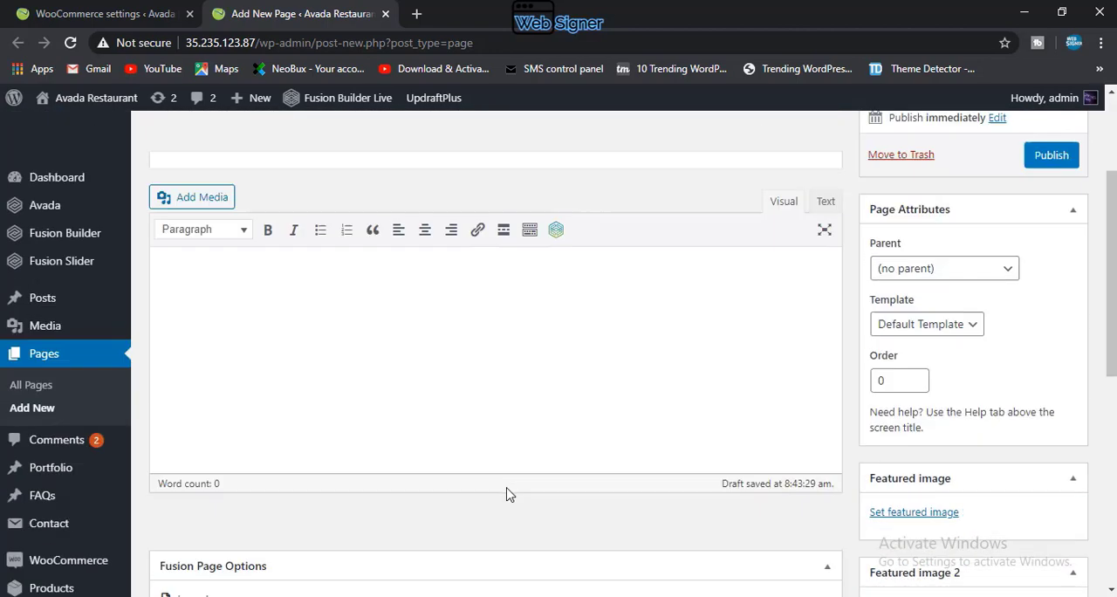
{"action": "scroll", "coordinate": [509, 495], "scroll_direction": "up", "scroll_amount": 2}
{"action": "left_click", "coordinate": [1065, 339]}
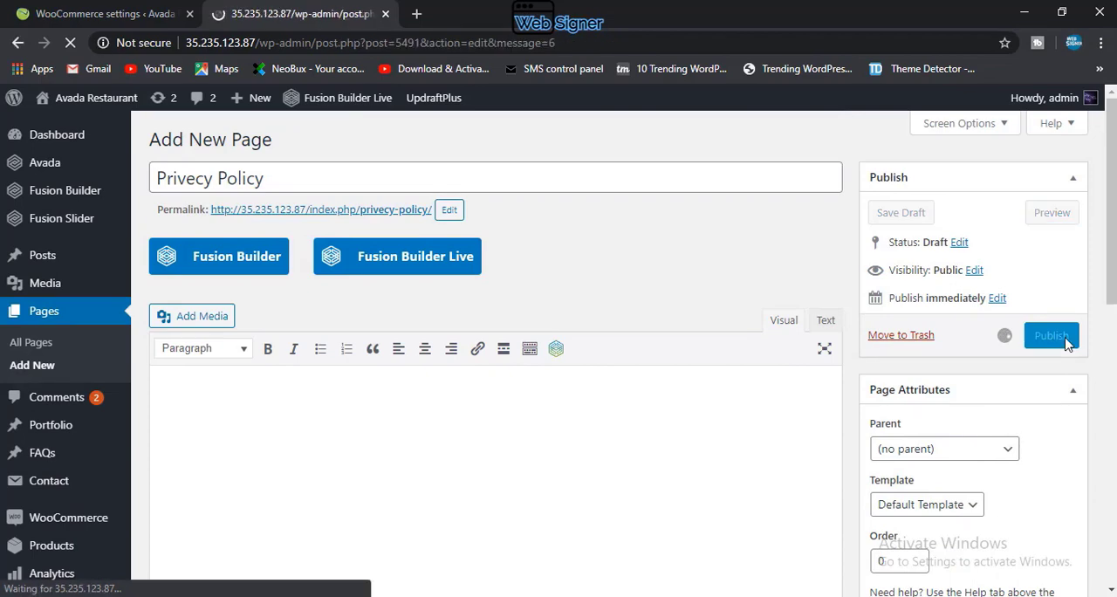
Step: Return to the WooCommerce settings tab and reload the Accounts & Privacy page
{"action": "left_click", "coordinate": [66, 8]}
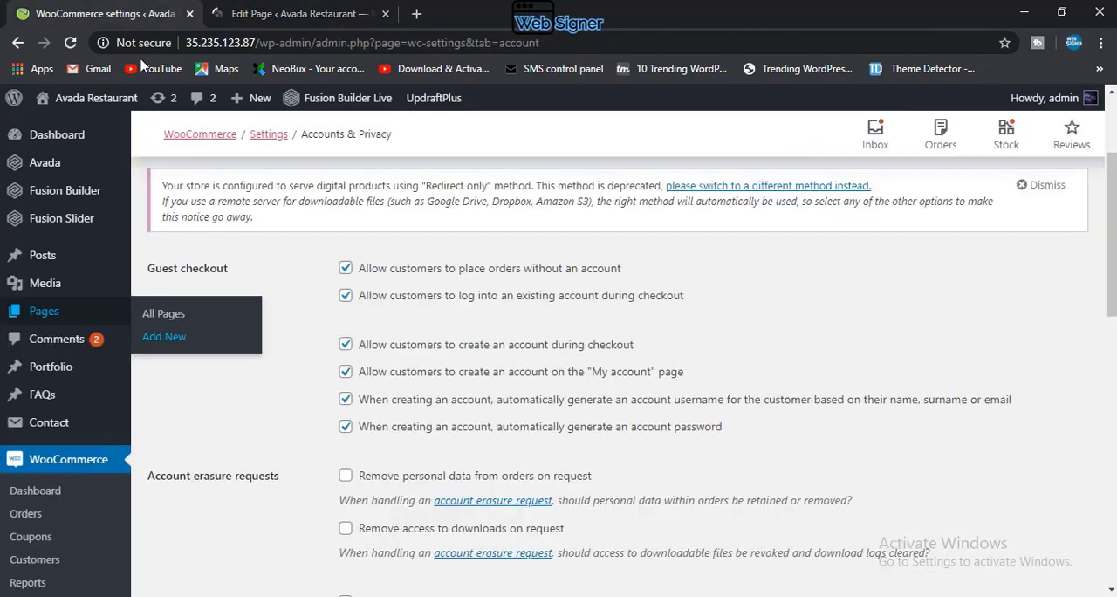
{"action": "scroll", "coordinate": [288, 397], "scroll_direction": "down", "scroll_amount": 4}
{"action": "scroll", "coordinate": [292, 403], "scroll_direction": "up", "scroll_amount": 5}
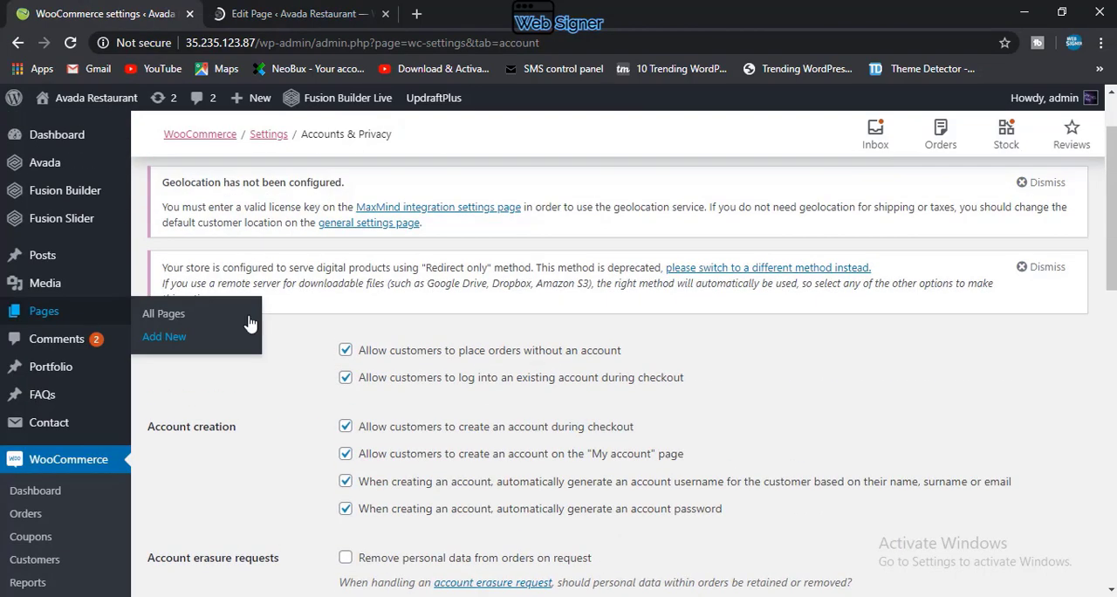
{"action": "left_click", "coordinate": [73, 42]}
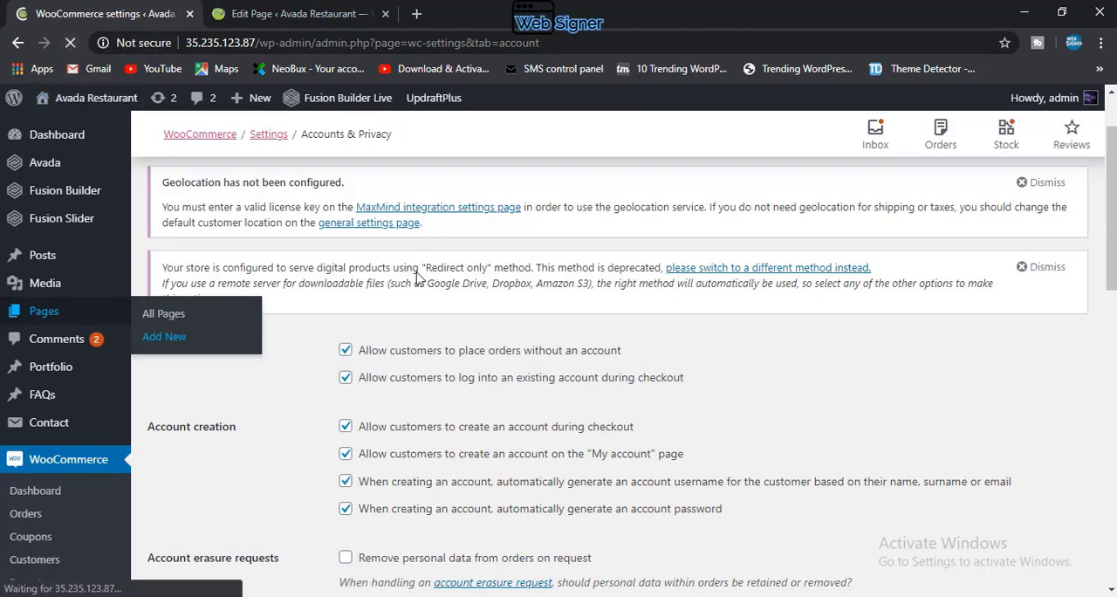
Step: Search the page choices for "pri" and set the privacy page to Privecy Policy
{"action": "scroll", "coordinate": [428, 363], "scroll_direction": "down", "scroll_amount": 3}
{"action": "scroll", "coordinate": [439, 371], "scroll_direction": "down", "scroll_amount": 4}
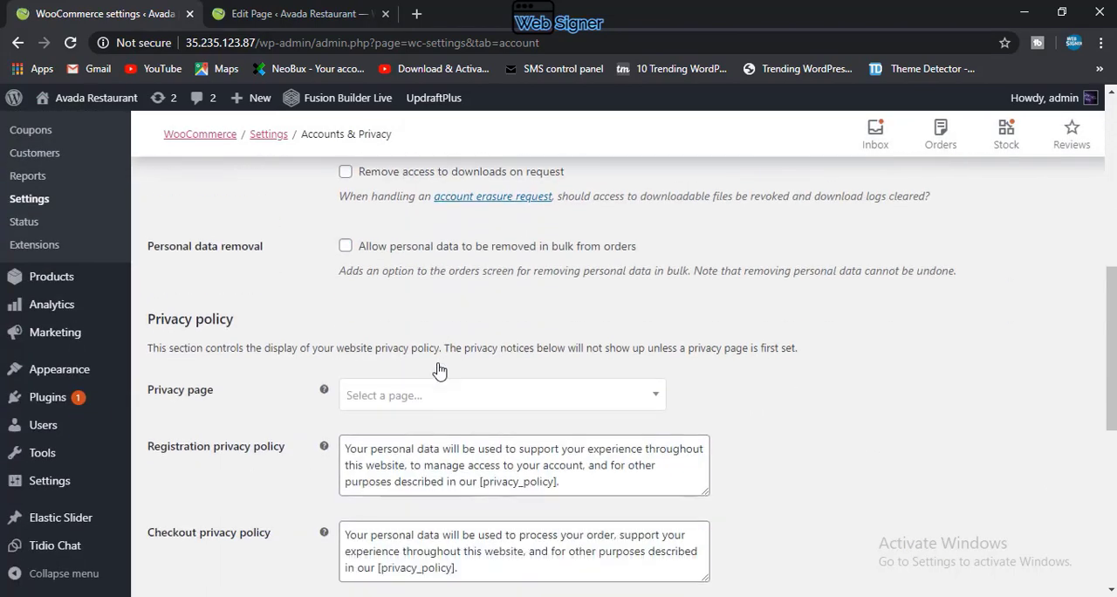
{"action": "left_click", "coordinate": [434, 347]}
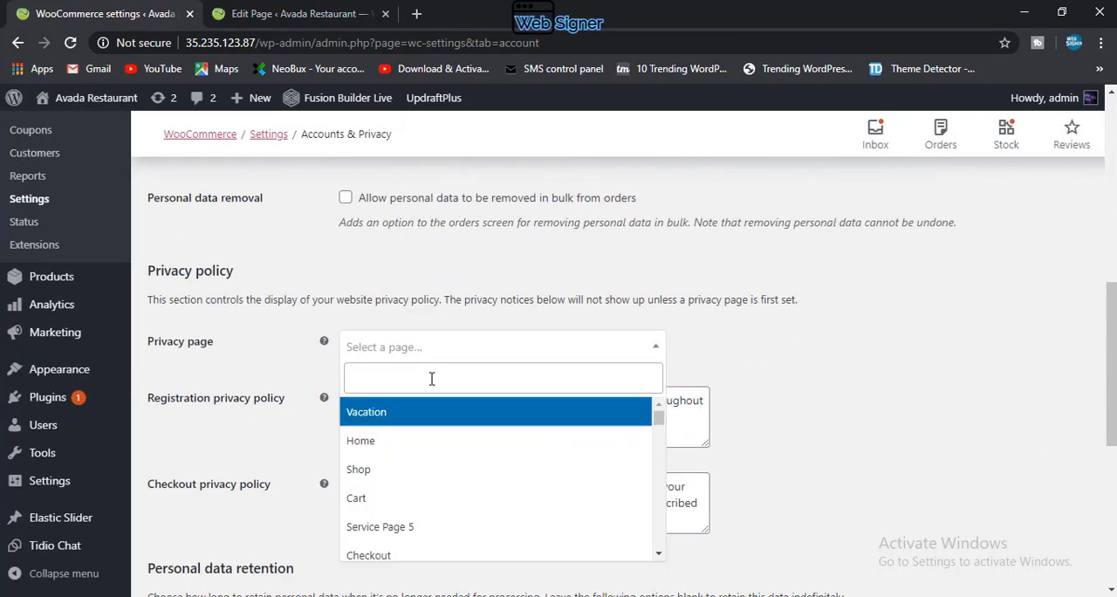
{"action": "left_click", "coordinate": [429, 378]}
{"action": "type", "text": "pri"}
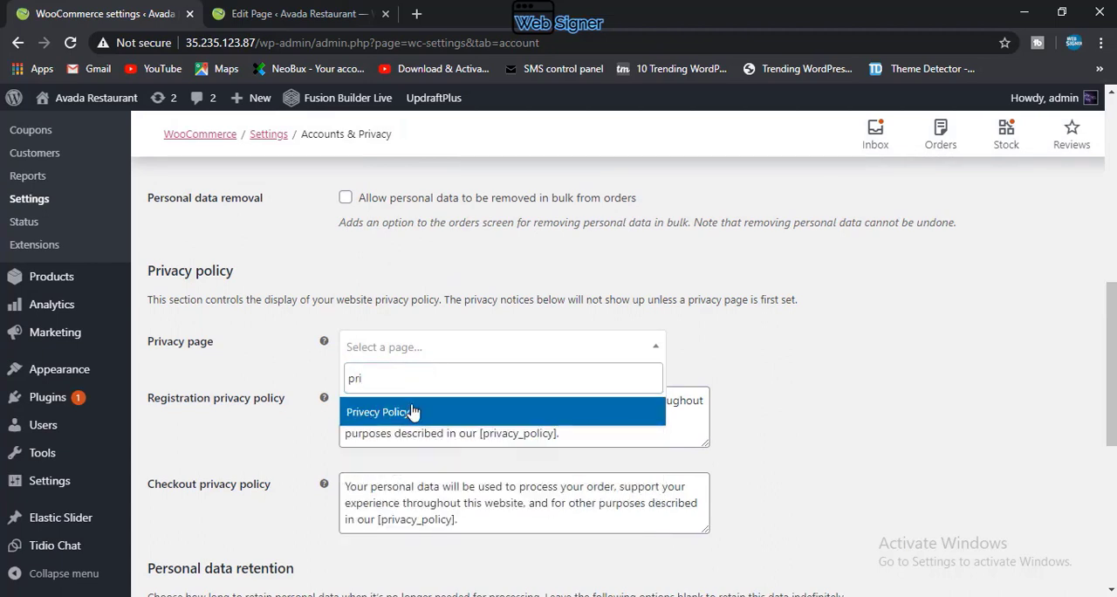
{"action": "left_click", "coordinate": [406, 419]}
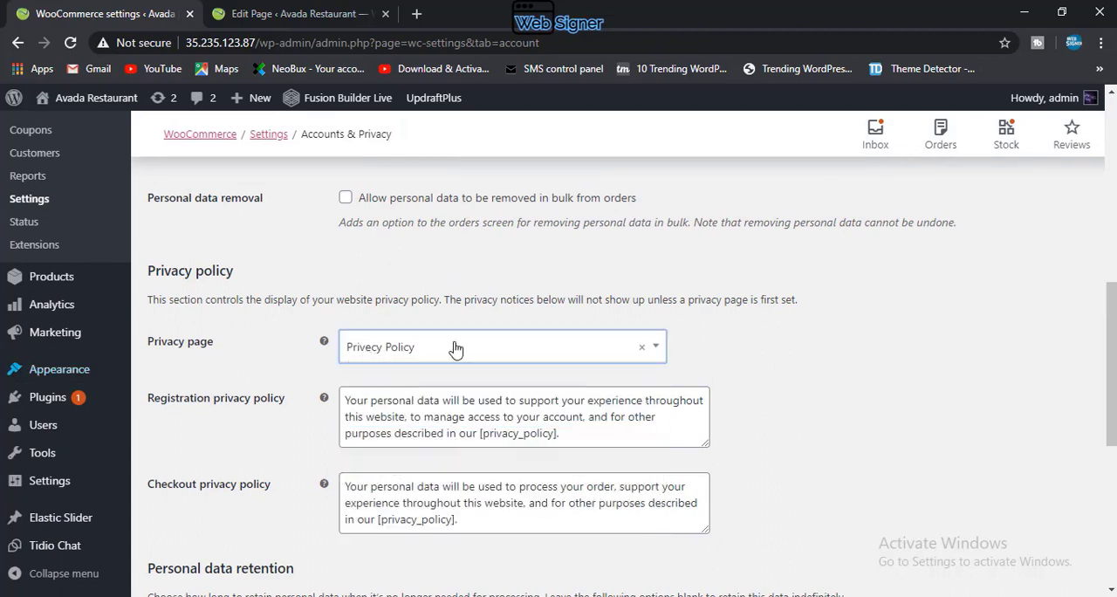
Step: Close the published page's tab and go through the privacy policy texts and personal data retention settings
{"action": "left_click", "coordinate": [306, 13]}
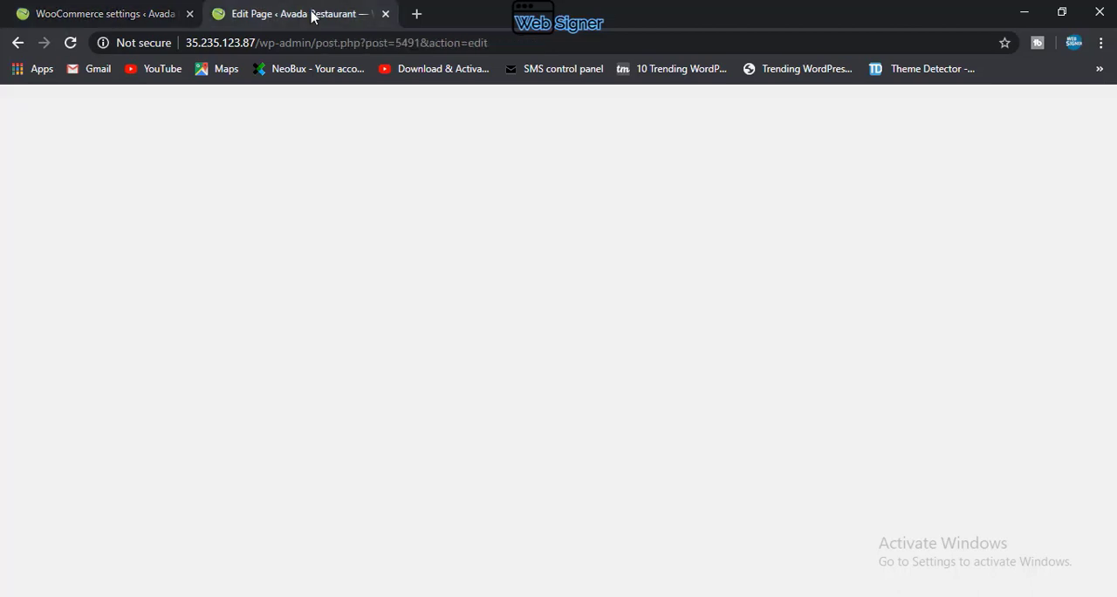
{"action": "left_click", "coordinate": [385, 14]}
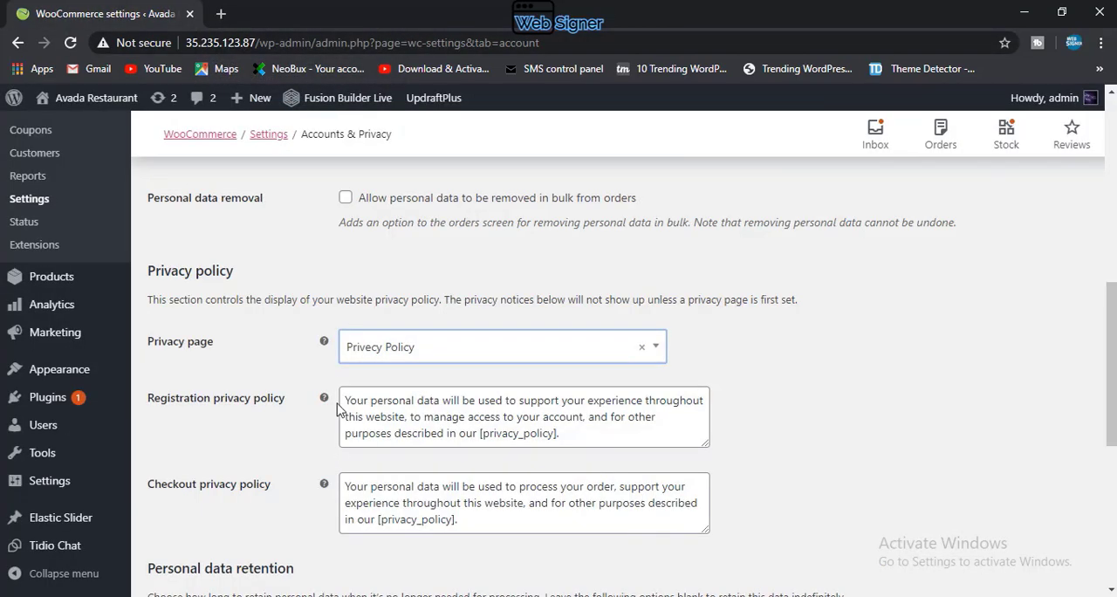
{"action": "scroll", "coordinate": [445, 484], "scroll_direction": "down", "scroll_amount": 2}
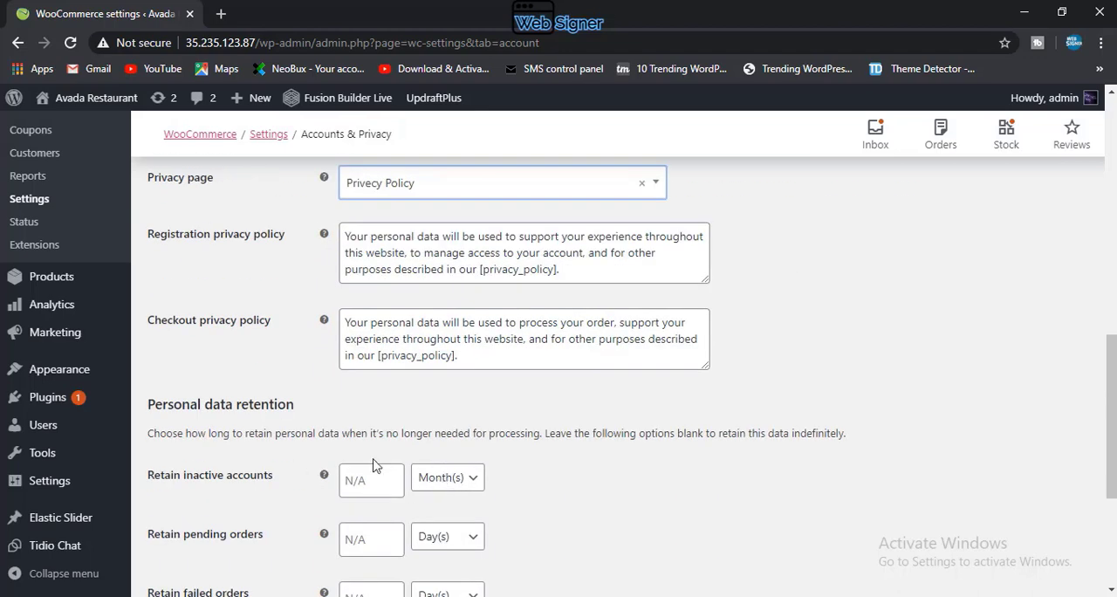
{"action": "scroll", "coordinate": [375, 460], "scroll_direction": "down", "scroll_amount": 1}
{"action": "scroll", "coordinate": [376, 460], "scroll_direction": "down", "scroll_amount": 3}
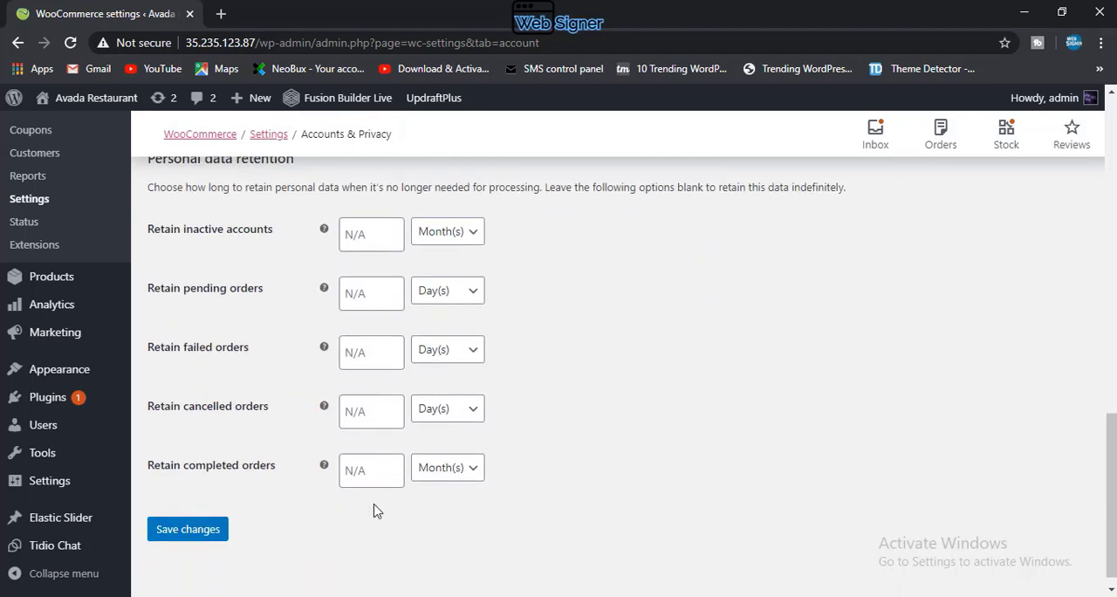
Step: Save the Accounts & Privacy settings and open the WooCommerce email notification settings
{"action": "left_click", "coordinate": [174, 534]}
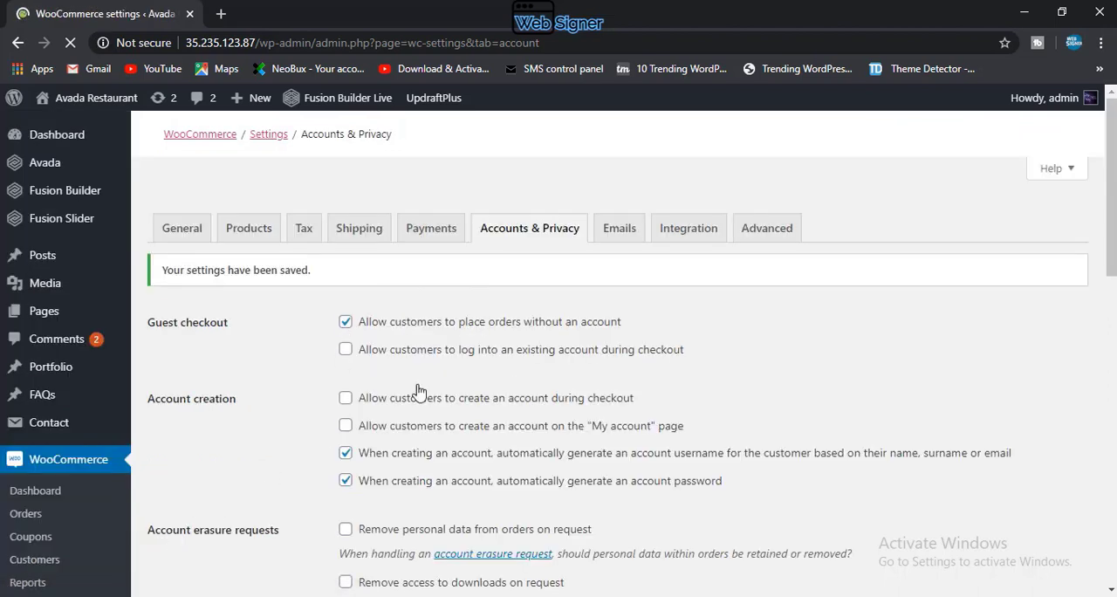
{"action": "left_click", "coordinate": [626, 229]}
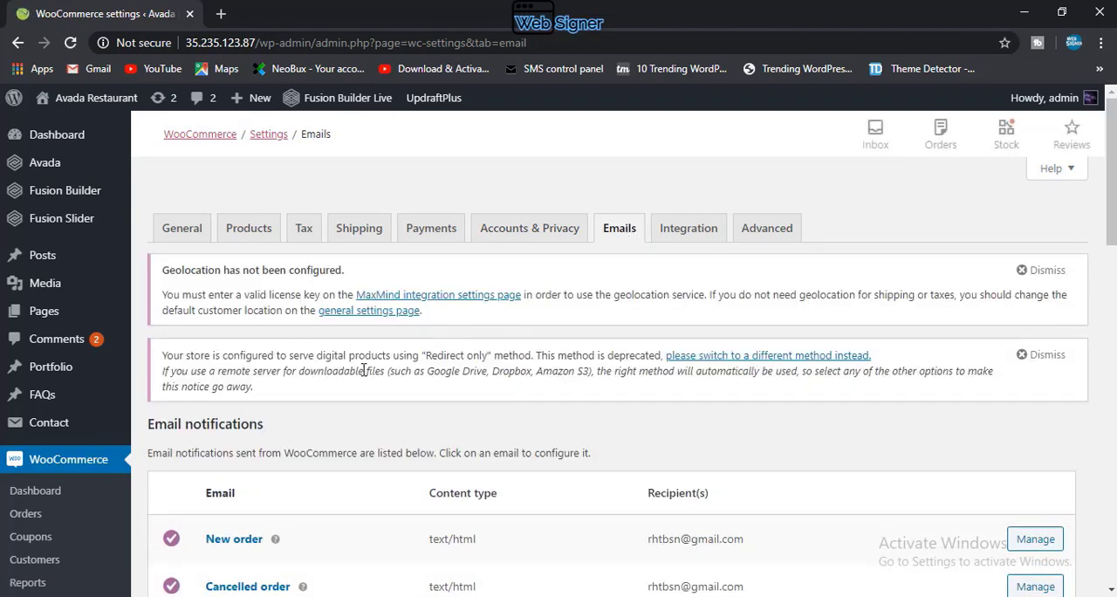
{"action": "scroll", "coordinate": [364, 370], "scroll_direction": "down", "scroll_amount": 2}
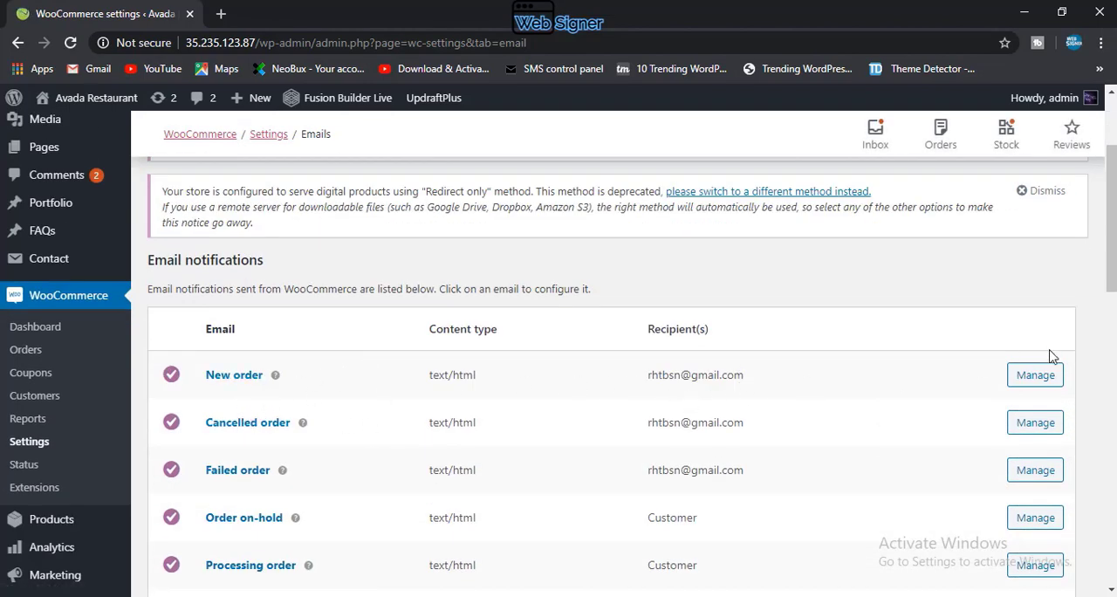
Step: Open the New order email notification and examine its recipient, subject, heading, additional content and email type settings
{"action": "left_click", "coordinate": [1022, 377]}
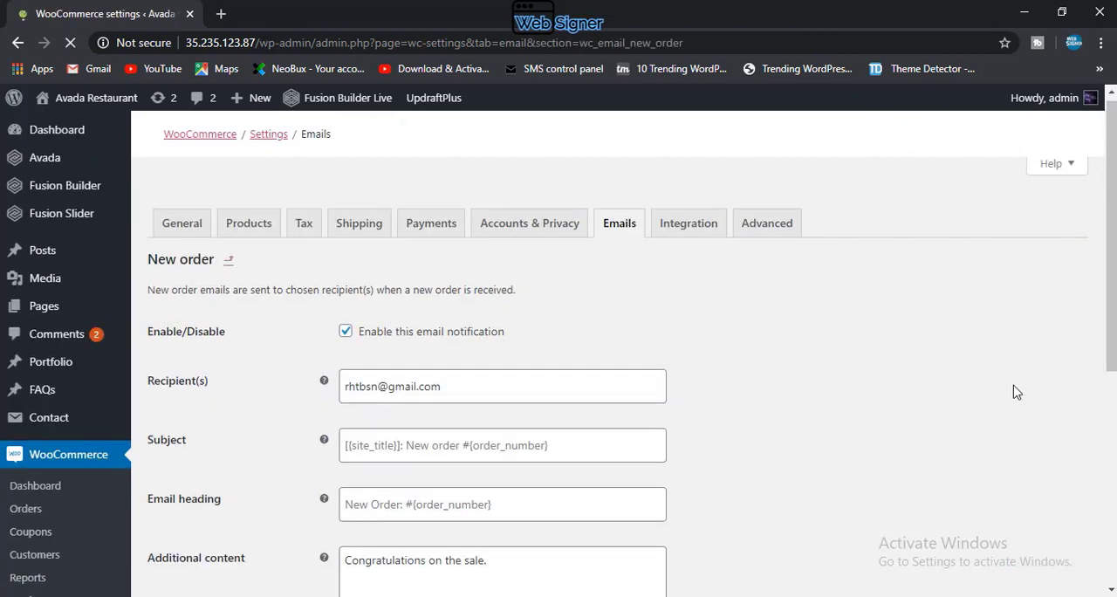
{"action": "scroll", "coordinate": [925, 389], "scroll_direction": "down", "scroll_amount": 1}
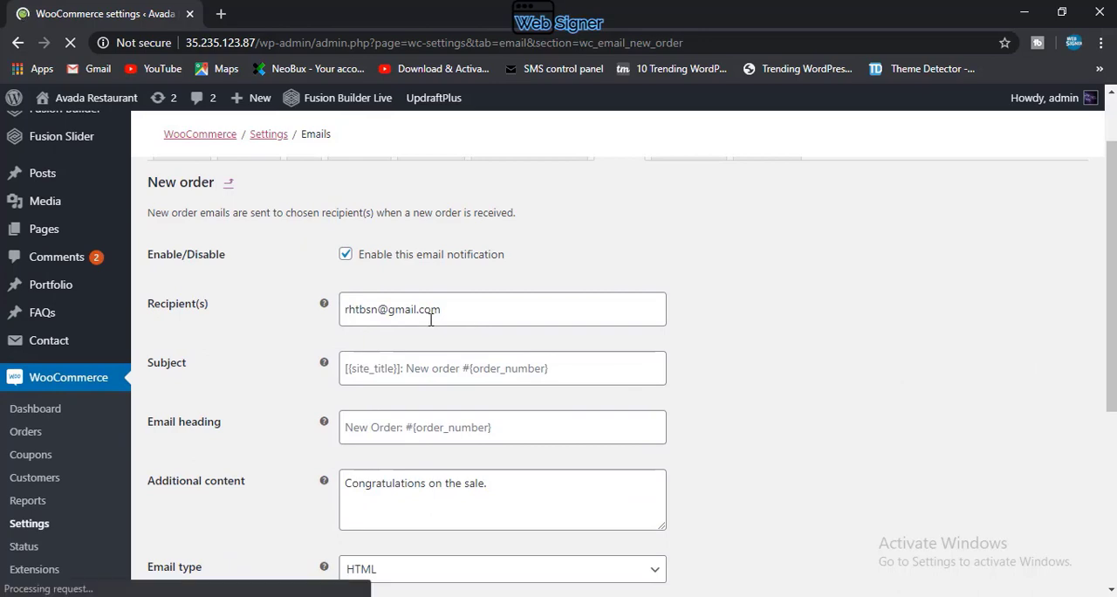
{"action": "scroll", "coordinate": [467, 375], "scroll_direction": "down", "scroll_amount": 2}
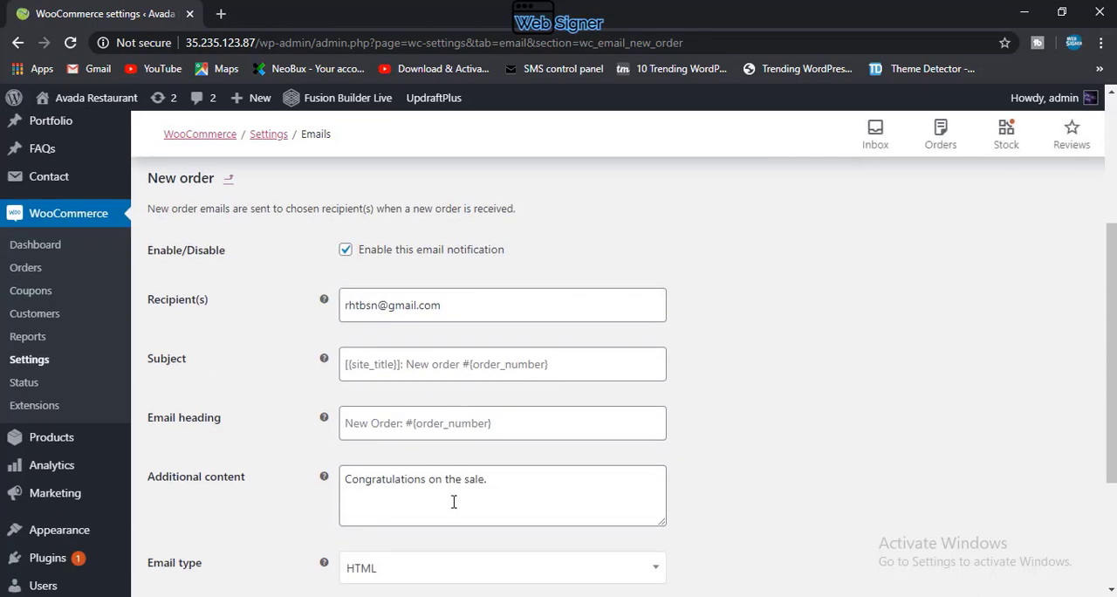
{"action": "scroll", "coordinate": [389, 541], "scroll_direction": "down", "scroll_amount": 3}
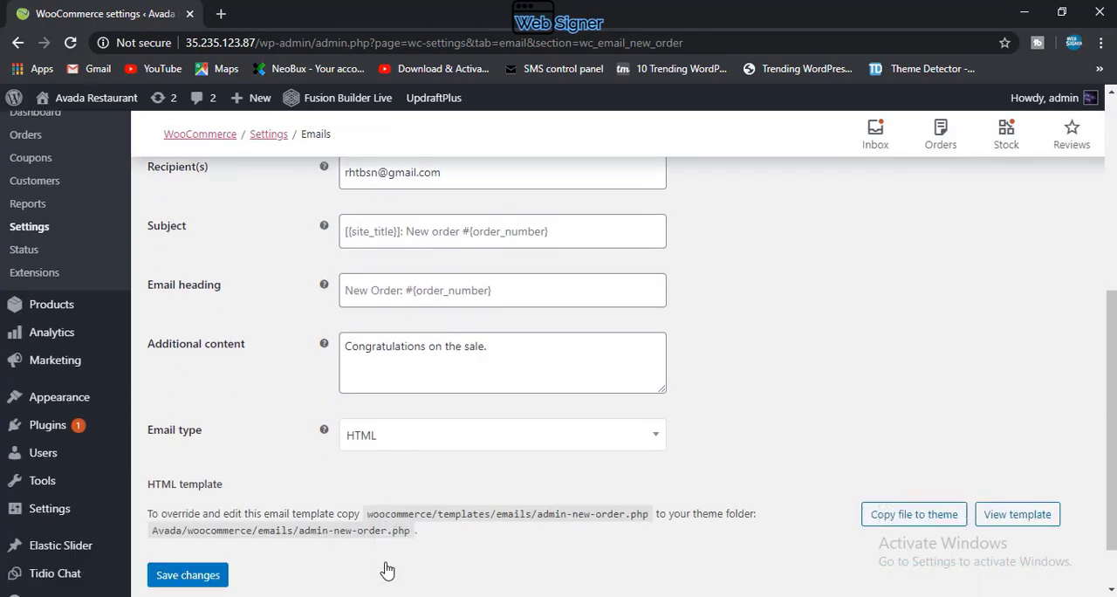
{"action": "scroll", "coordinate": [397, 284], "scroll_direction": "up", "scroll_amount": 3}
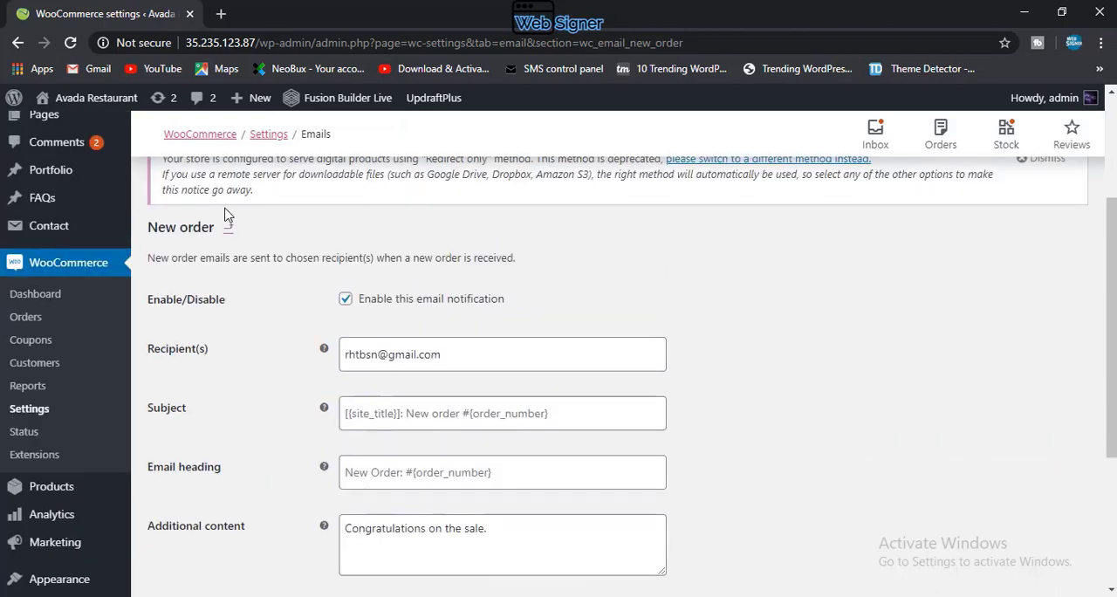
{"action": "scroll", "coordinate": [221, 244], "scroll_direction": "up", "scroll_amount": 3}
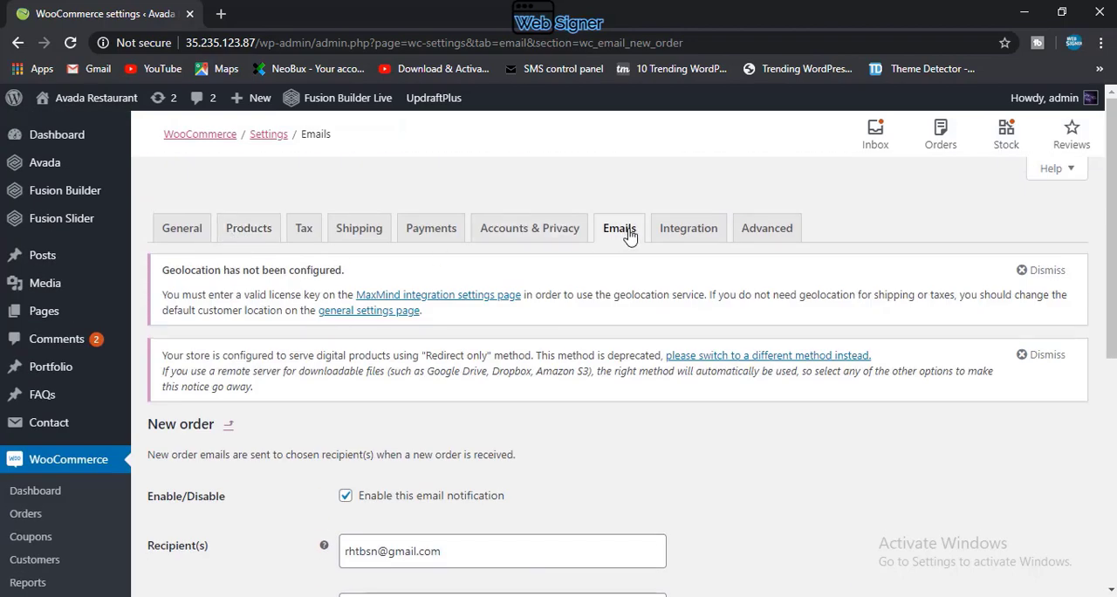
Step: Return to the full Emails settings and save them with the existing notification, sender and template options
{"action": "left_click", "coordinate": [625, 237]}
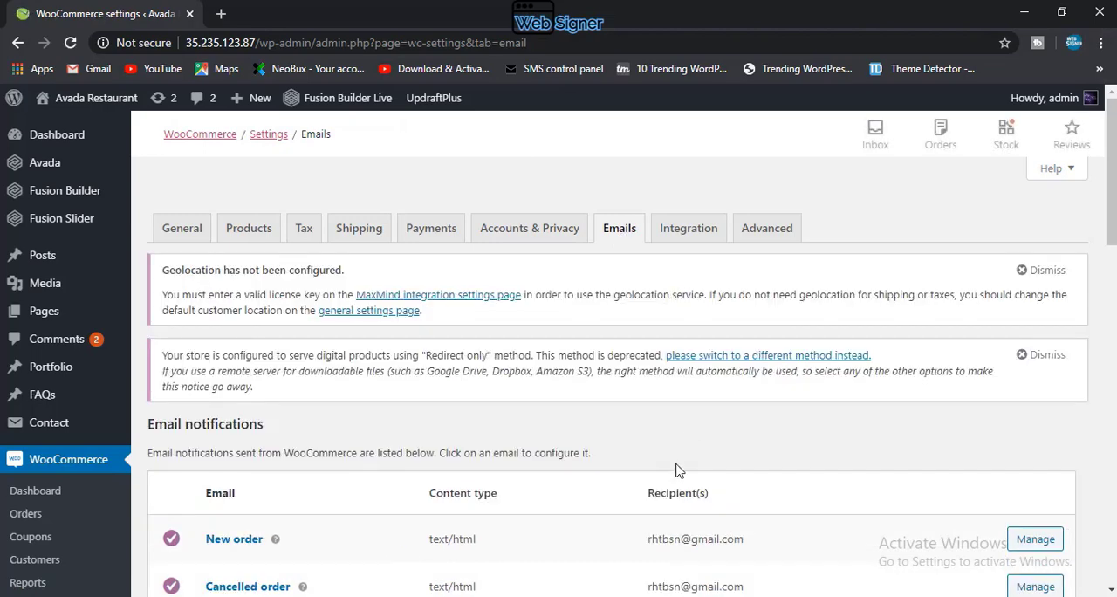
{"action": "scroll", "coordinate": [605, 468], "scroll_direction": "down", "scroll_amount": 5}
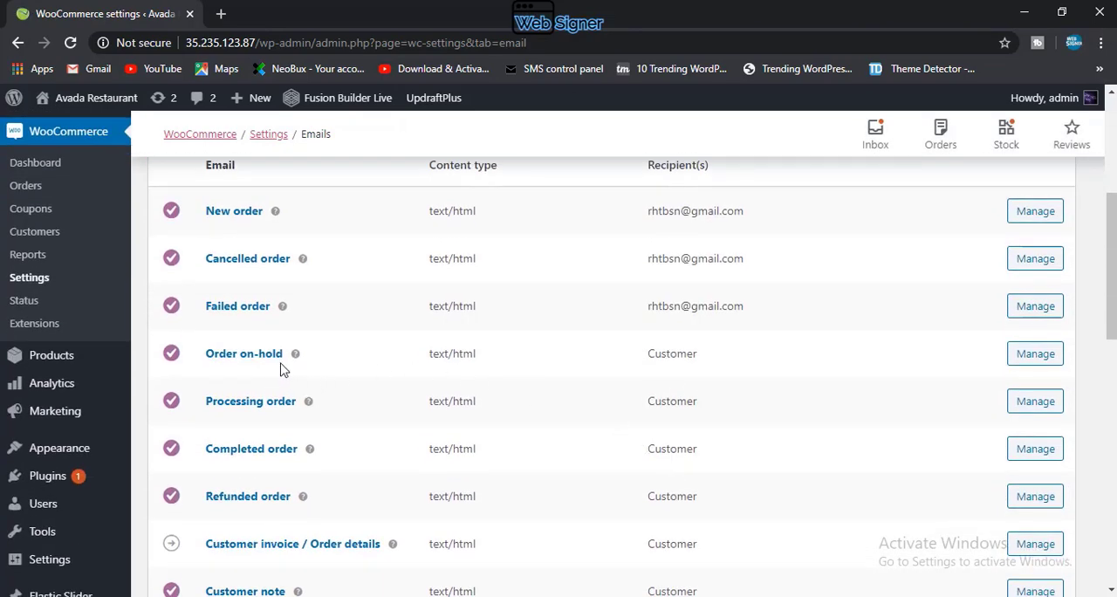
{"action": "scroll", "coordinate": [435, 394], "scroll_direction": "down", "scroll_amount": 1}
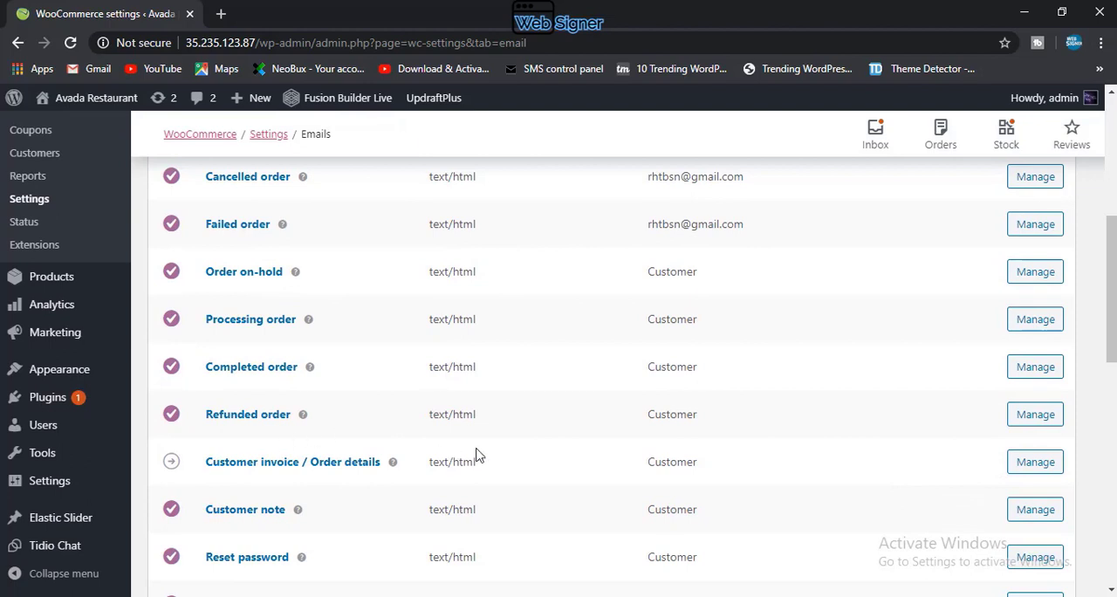
{"action": "scroll", "coordinate": [659, 445], "scroll_direction": "down", "scroll_amount": 3}
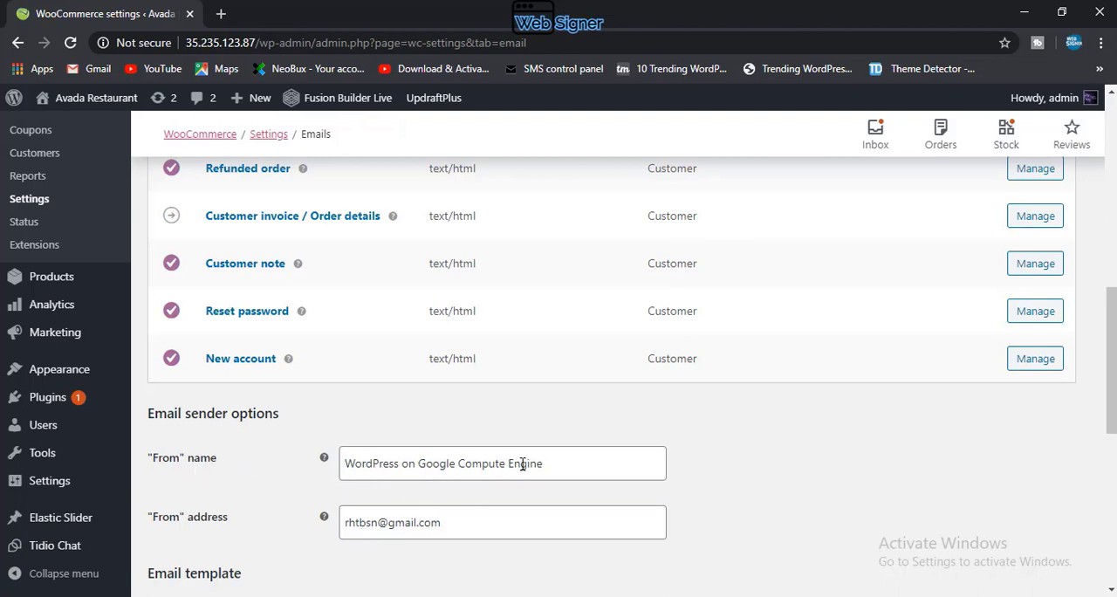
{"action": "scroll", "coordinate": [567, 477], "scroll_direction": "down", "scroll_amount": 2}
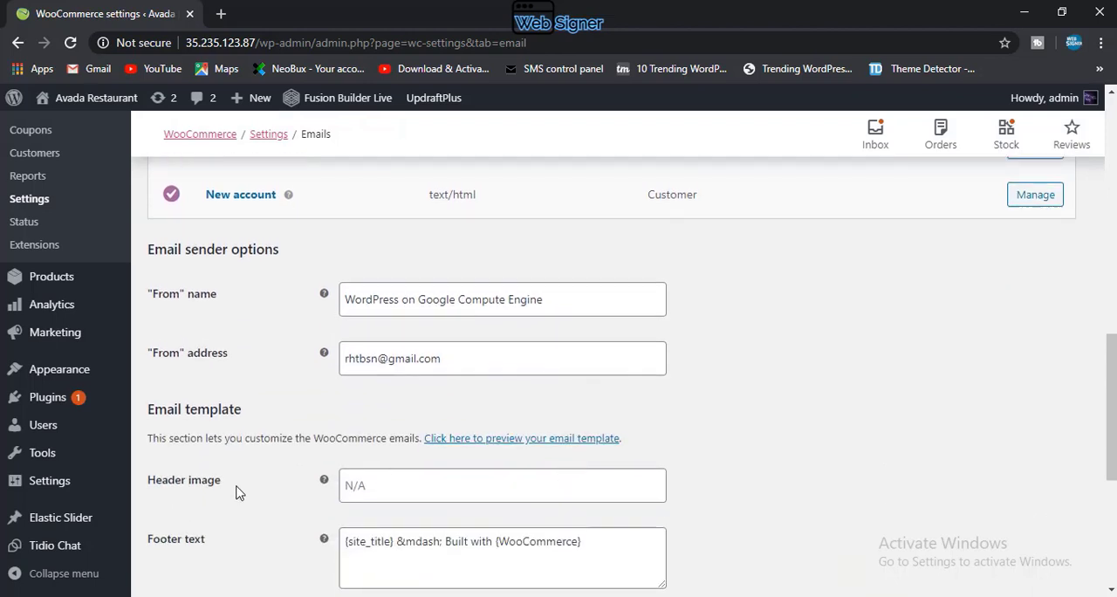
{"action": "scroll", "coordinate": [377, 446], "scroll_direction": "down", "scroll_amount": 4}
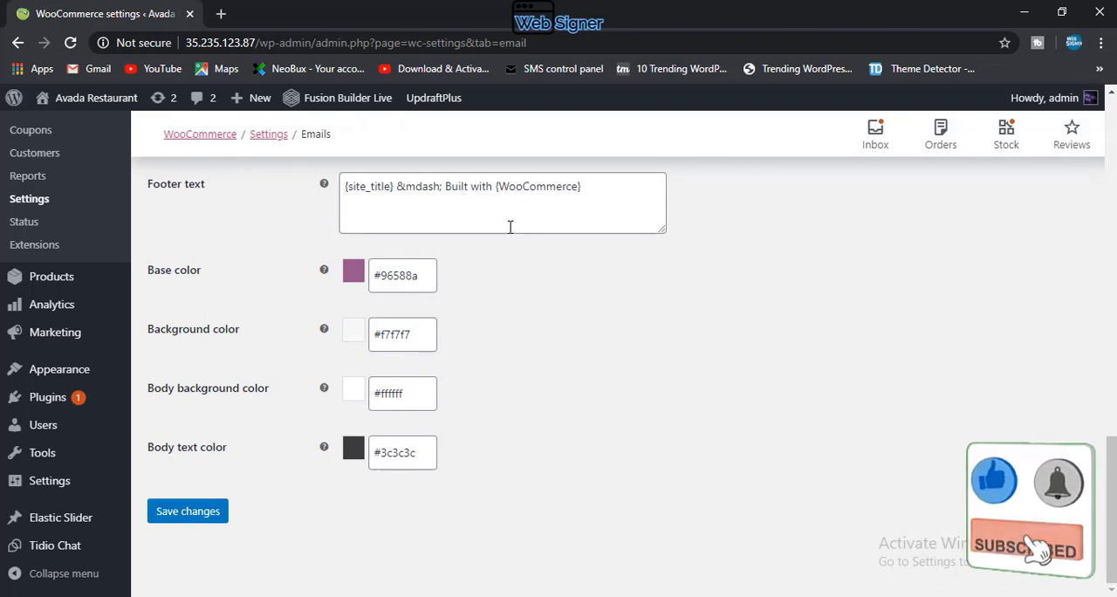
{"action": "left_click", "coordinate": [179, 513]}
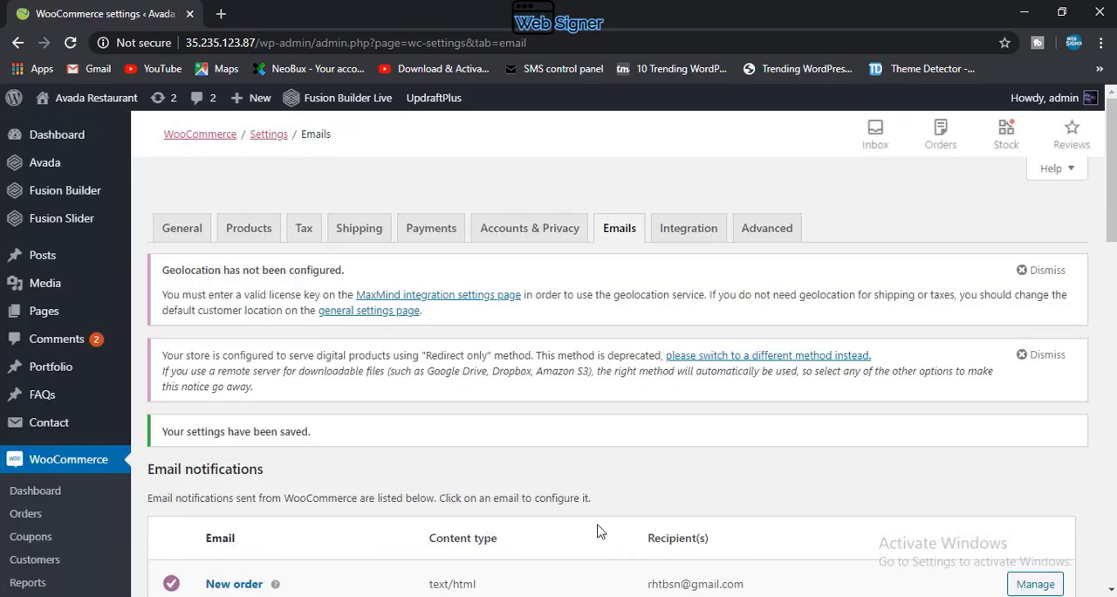
Step: Review the email notifications list and sender options again, and view the MaxMind Geolocation integration settings
{"action": "scroll", "coordinate": [628, 459], "scroll_direction": "down", "scroll_amount": 5}
{"action": "scroll", "coordinate": [628, 460], "scroll_direction": "up", "scroll_amount": 5}
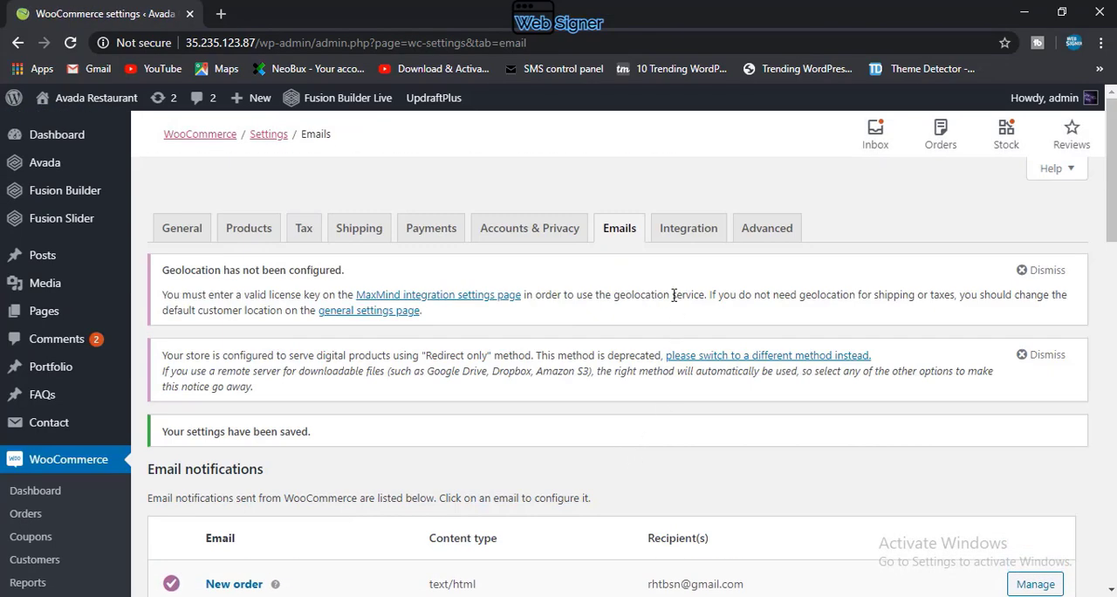
{"action": "scroll", "coordinate": [453, 575], "scroll_direction": "down", "scroll_amount": 4}
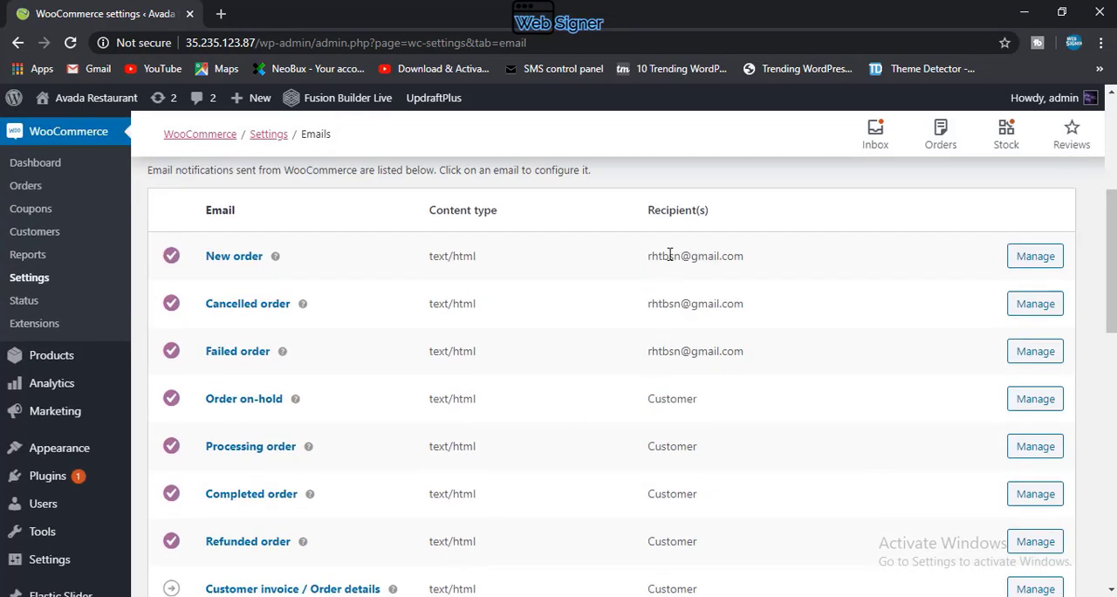
{"action": "scroll", "coordinate": [320, 432], "scroll_direction": "down", "scroll_amount": 5}
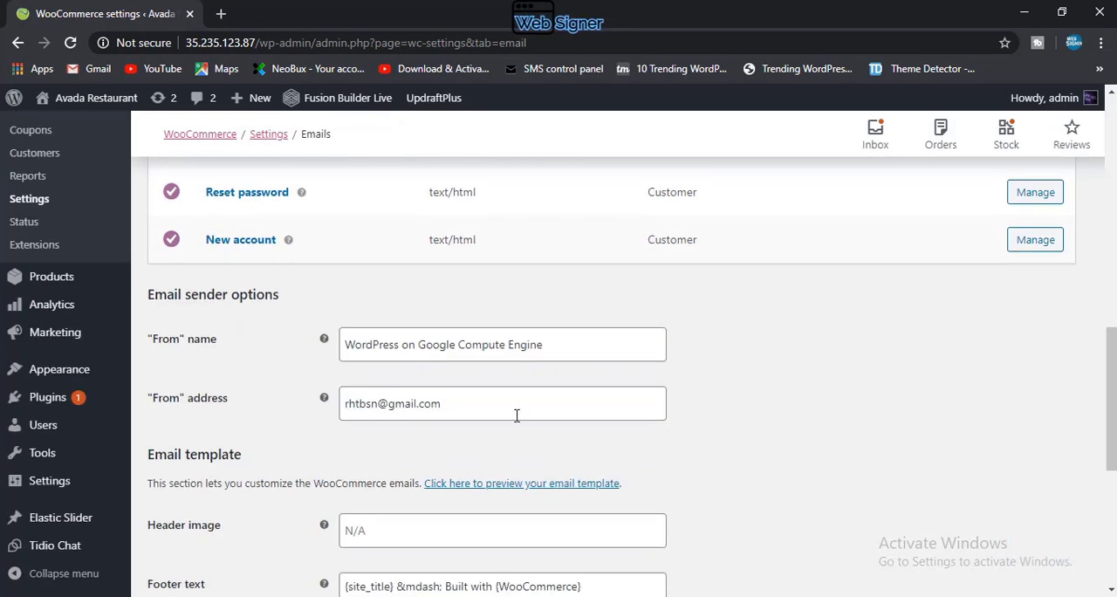
{"action": "scroll", "coordinate": [515, 415], "scroll_direction": "up", "scroll_amount": 5}
{"action": "scroll", "coordinate": [650, 460], "scroll_direction": "down", "scroll_amount": 10}
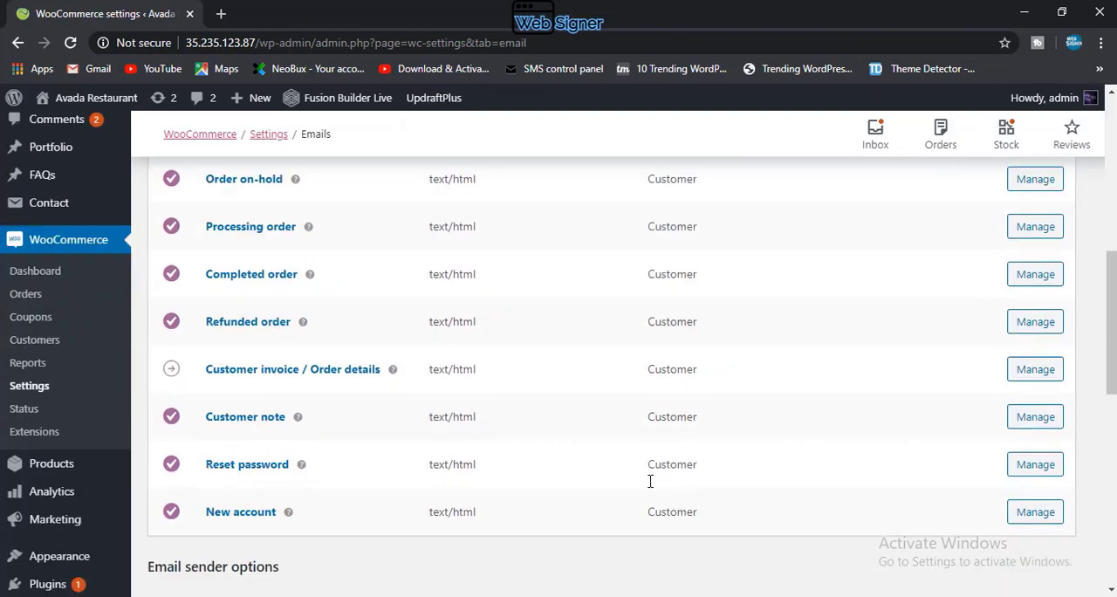
{"action": "scroll", "coordinate": [598, 466], "scroll_direction": "up", "scroll_amount": 15}
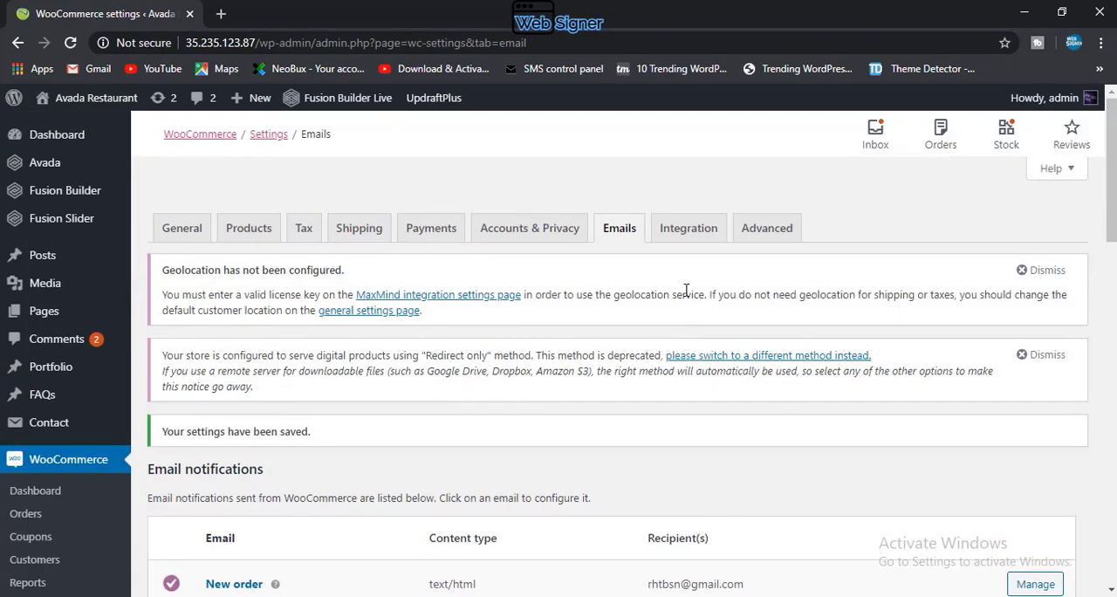
{"action": "left_click", "coordinate": [656, 232]}
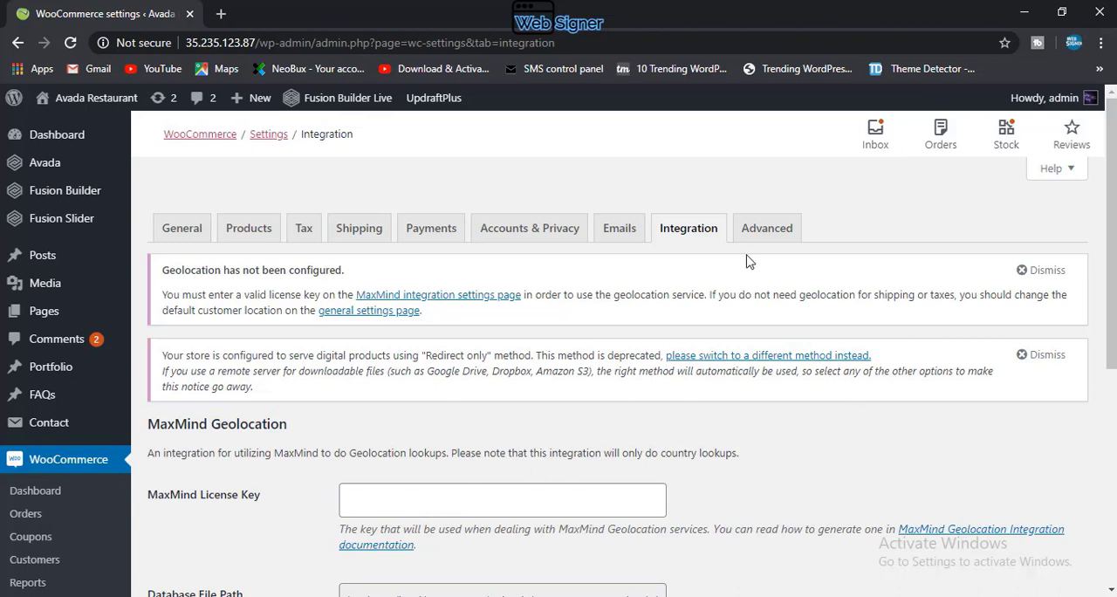
Step: In the Advanced page setup, search the page choices for "pr" and set Terms and conditions to Privecy Policy
{"action": "left_click", "coordinate": [769, 226]}
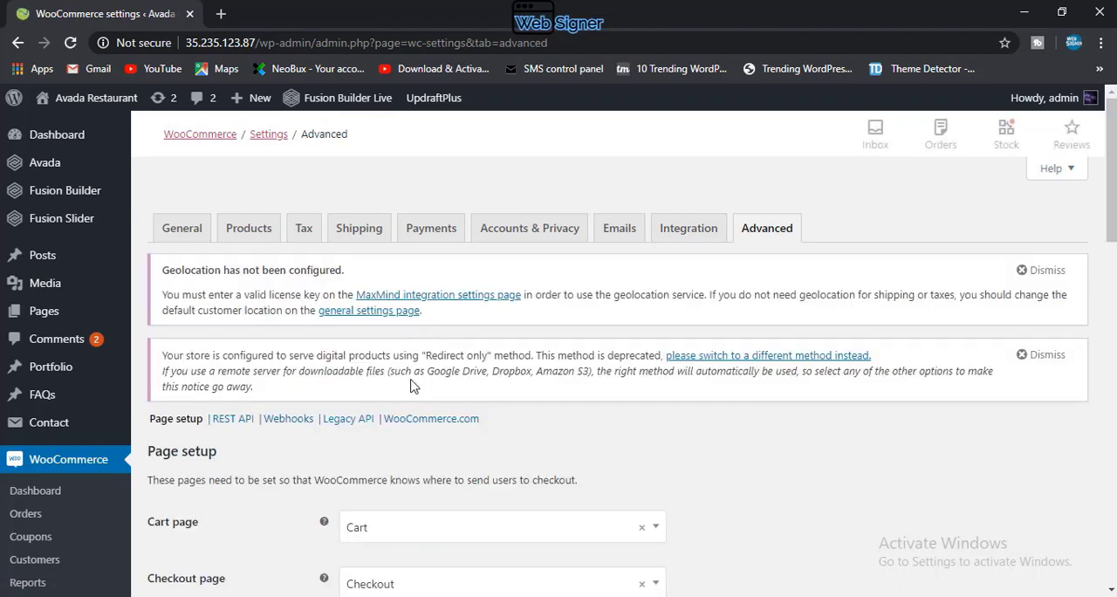
{"action": "scroll", "coordinate": [137, 553], "scroll_direction": "down", "scroll_amount": 1}
{"action": "scroll", "coordinate": [137, 553], "scroll_direction": "down", "scroll_amount": 2}
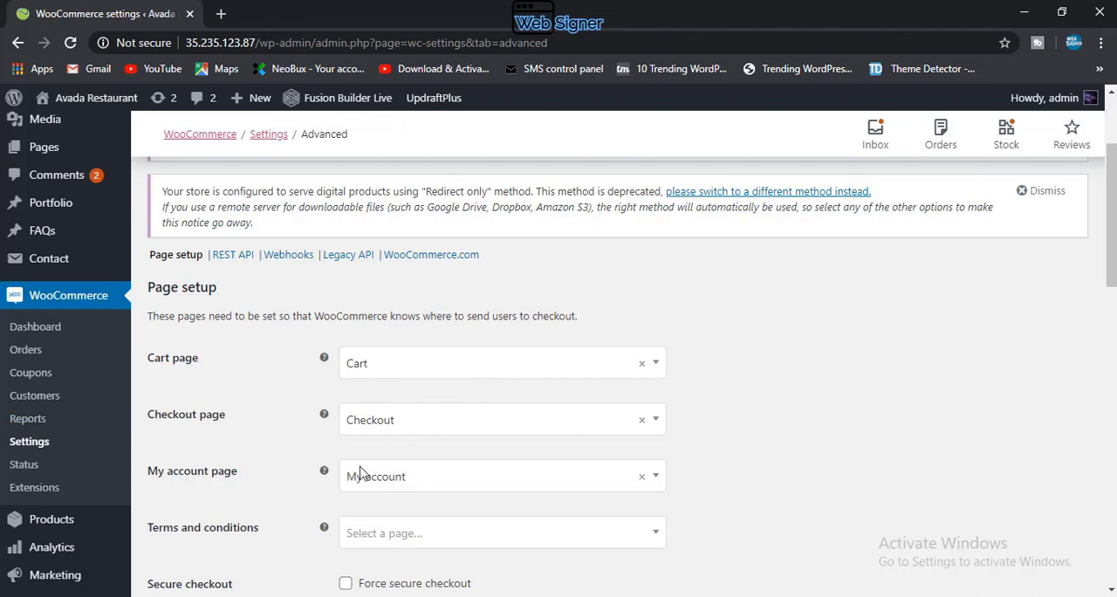
{"action": "scroll", "coordinate": [511, 475], "scroll_direction": "down", "scroll_amount": 4}
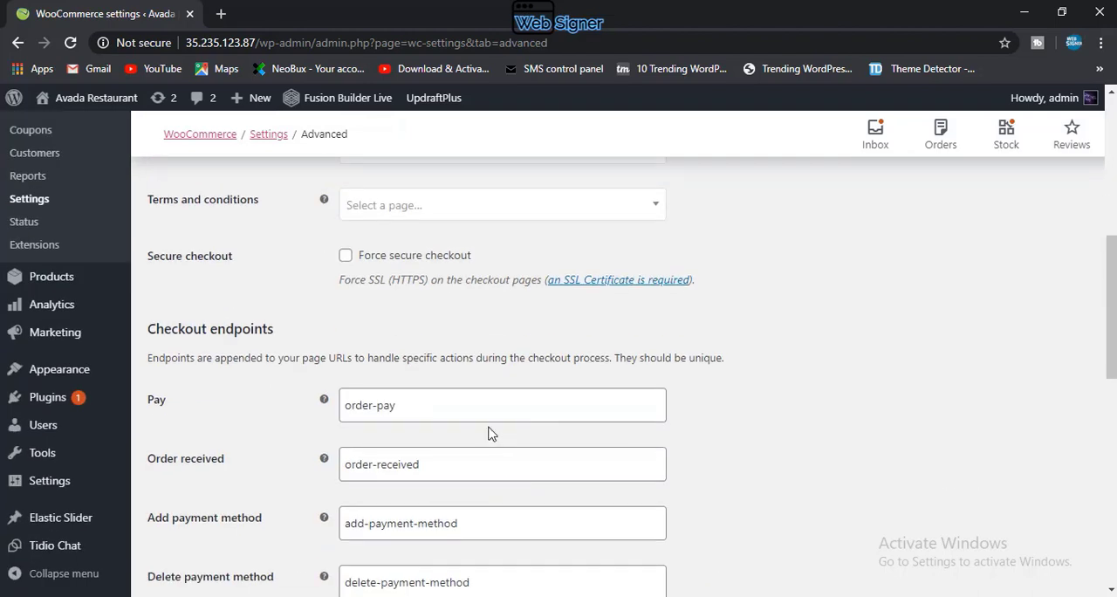
{"action": "left_click", "coordinate": [404, 210]}
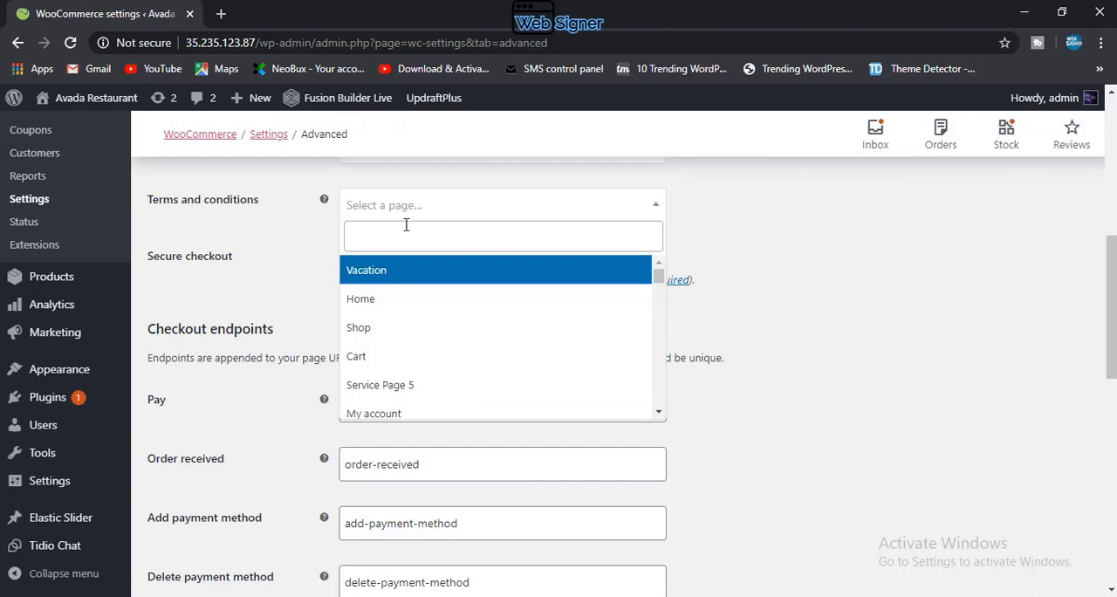
{"action": "type", "text": "pr"}
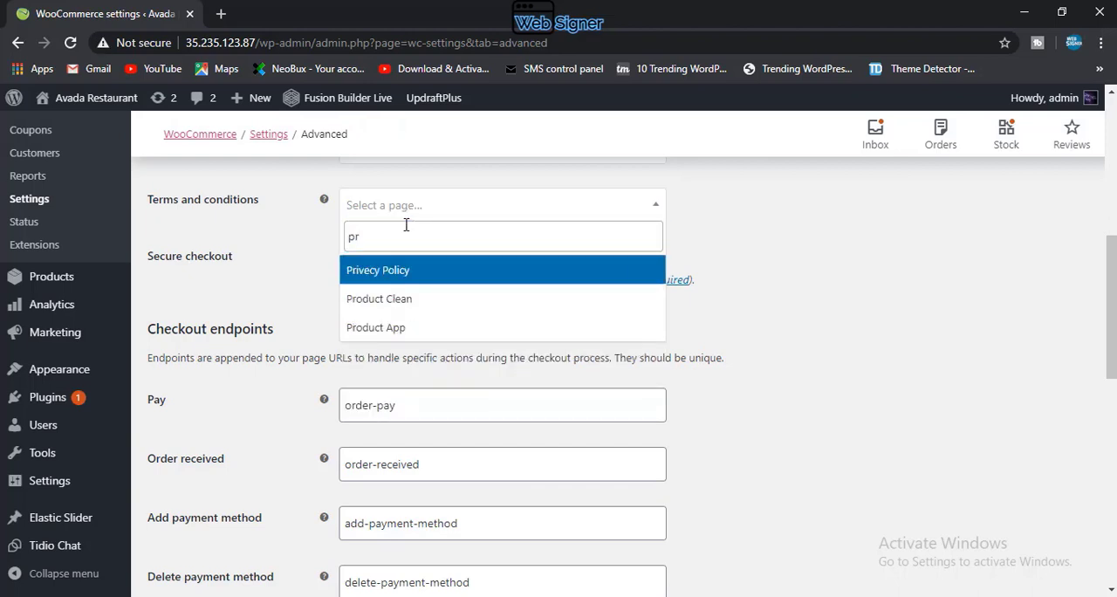
{"action": "left_click", "coordinate": [391, 272]}
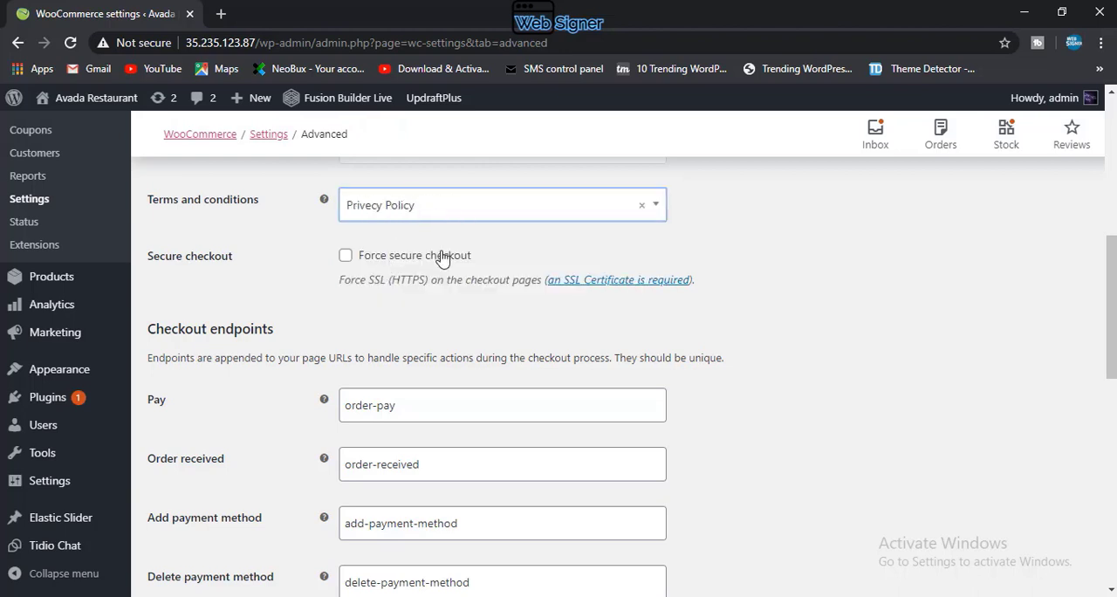
Step: Go through the checkout and account endpoints and save the Advanced settings
{"action": "scroll", "coordinate": [379, 362], "scroll_direction": "down", "scroll_amount": 3}
{"action": "scroll", "coordinate": [379, 362], "scroll_direction": "up", "scroll_amount": 2}
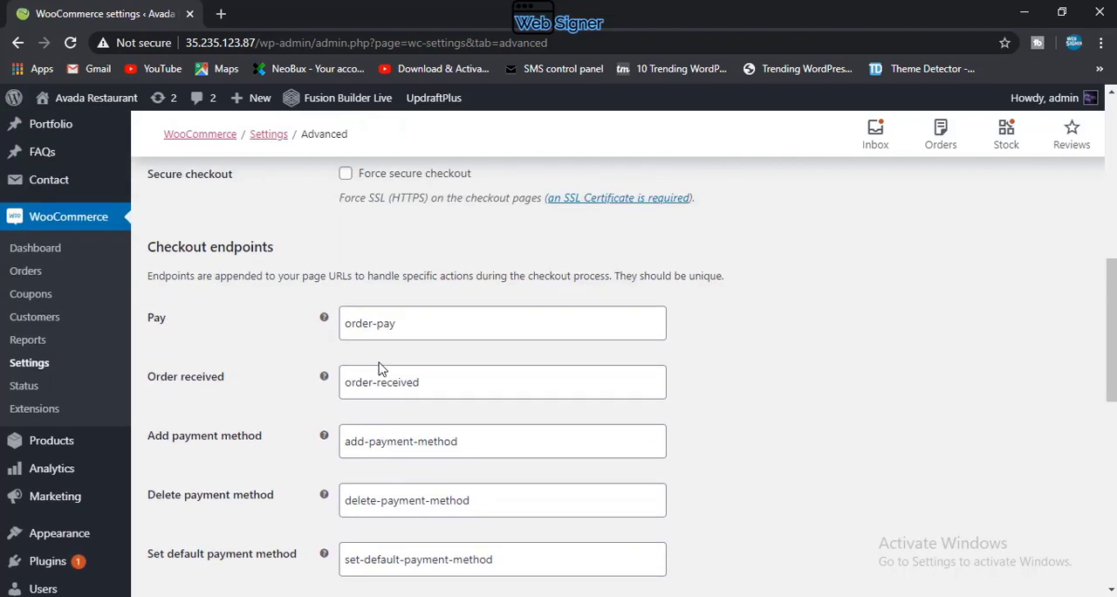
{"action": "scroll", "coordinate": [379, 367], "scroll_direction": "down", "scroll_amount": 5}
{"action": "scroll", "coordinate": [381, 366], "scroll_direction": "down", "scroll_amount": 3}
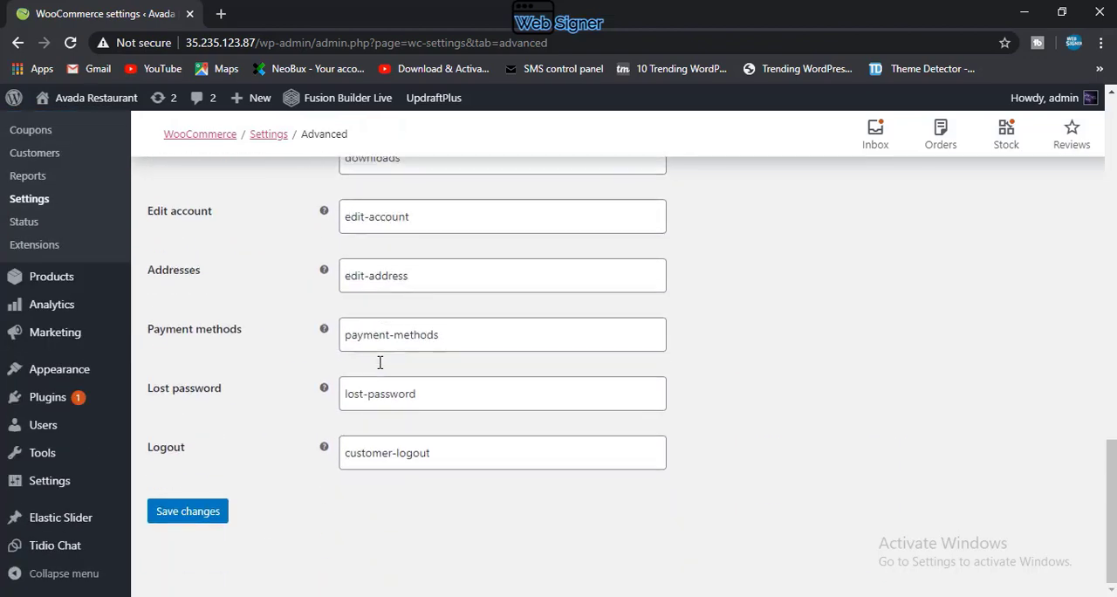
{"action": "left_click", "coordinate": [186, 511]}
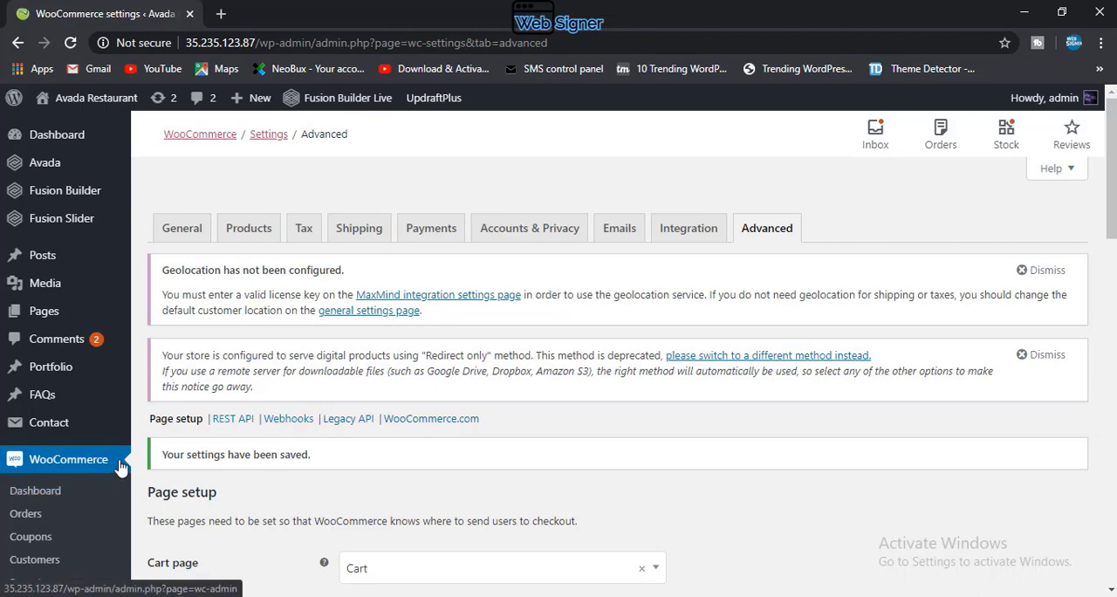
Step: Go to the WooCommerce coupons and start a new blank coupon
{"action": "scroll", "coordinate": [420, 415], "scroll_direction": "down", "scroll_amount": 8}
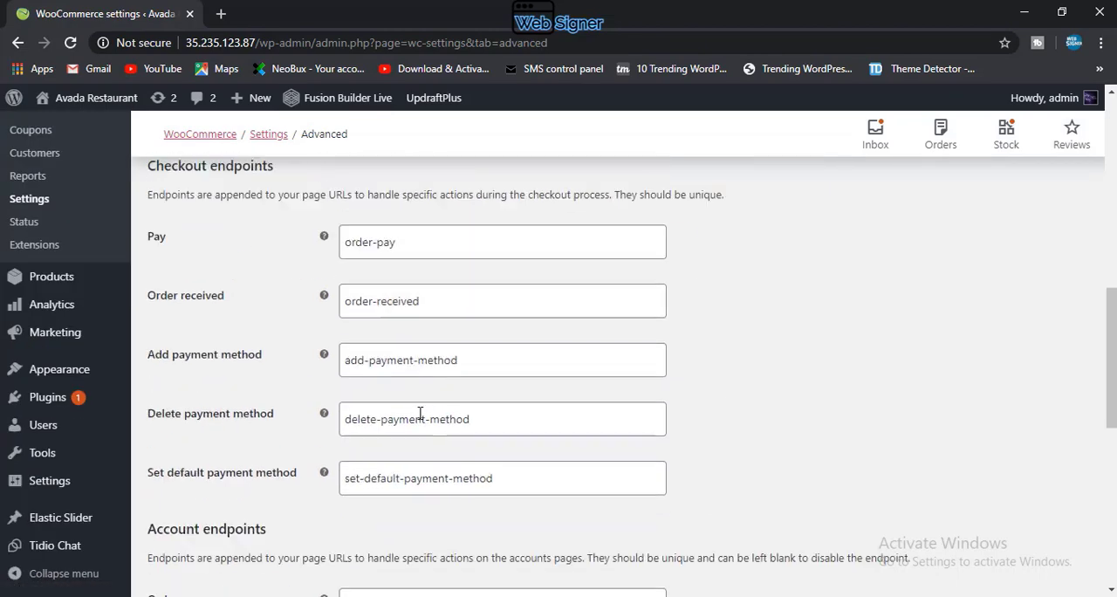
{"action": "scroll", "coordinate": [419, 415], "scroll_direction": "up", "scroll_amount": 3}
{"action": "scroll", "coordinate": [292, 466], "scroll_direction": "down", "scroll_amount": 2}
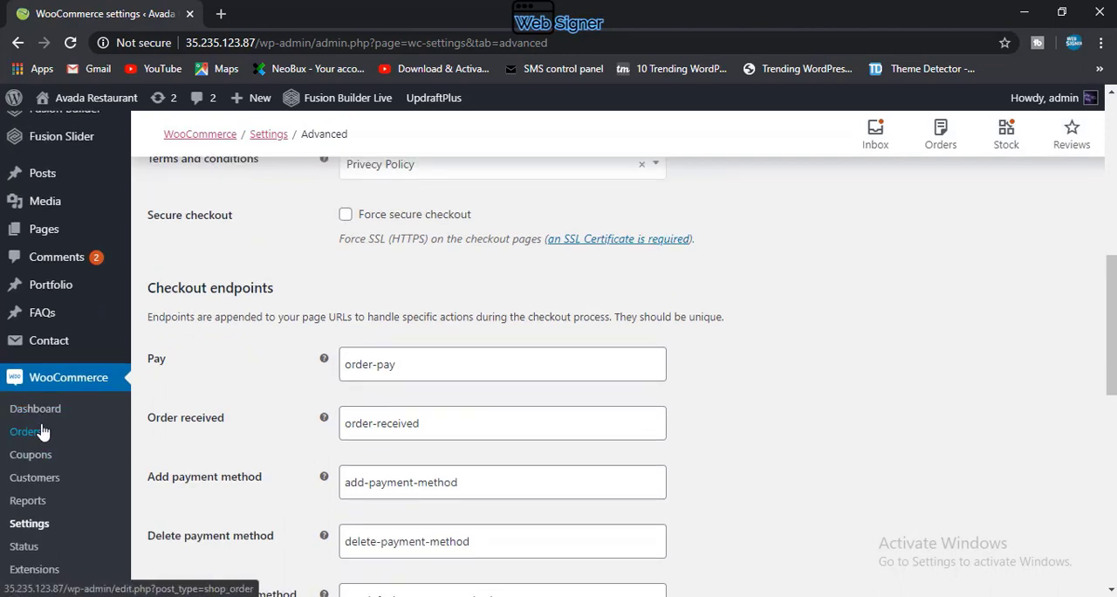
{"action": "left_click", "coordinate": [43, 460]}
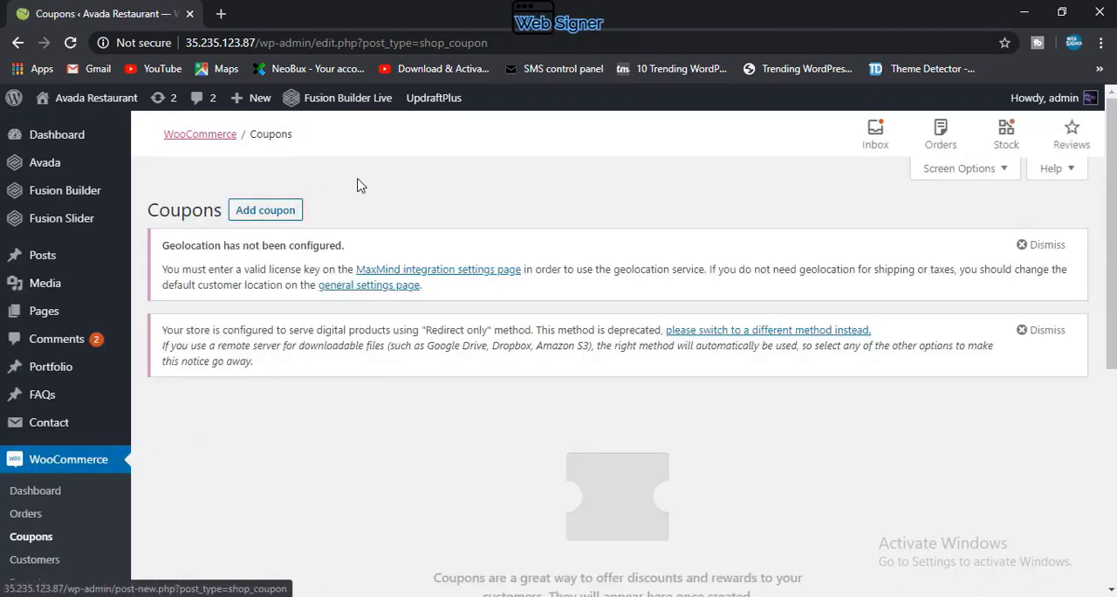
{"action": "left_click", "coordinate": [296, 209]}
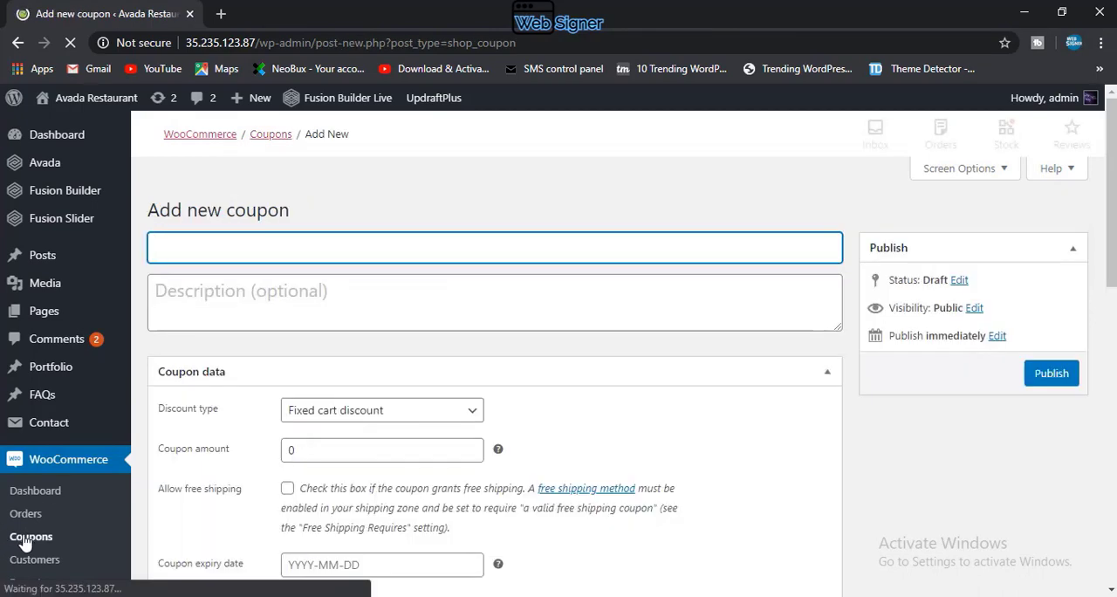
Step: Enter NEW50 as the coupon code for the new coupon
{"action": "scroll", "coordinate": [43, 521], "scroll_direction": "down", "scroll_amount": 3}
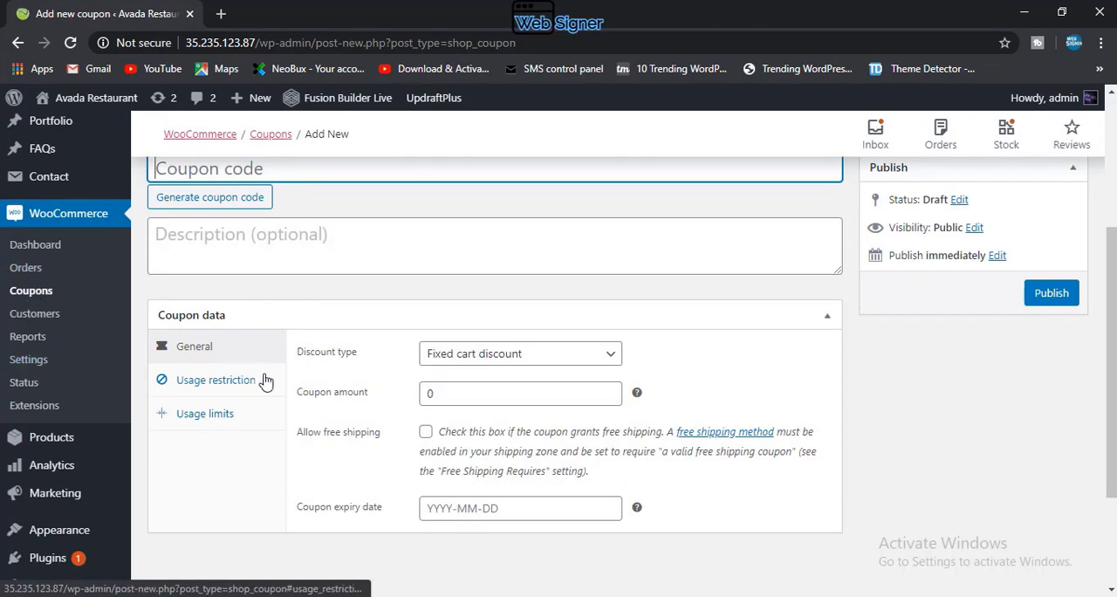
{"action": "scroll", "coordinate": [272, 382], "scroll_direction": "up", "scroll_amount": 2}
{"action": "scroll", "coordinate": [278, 381], "scroll_direction": "up", "scroll_amount": 1}
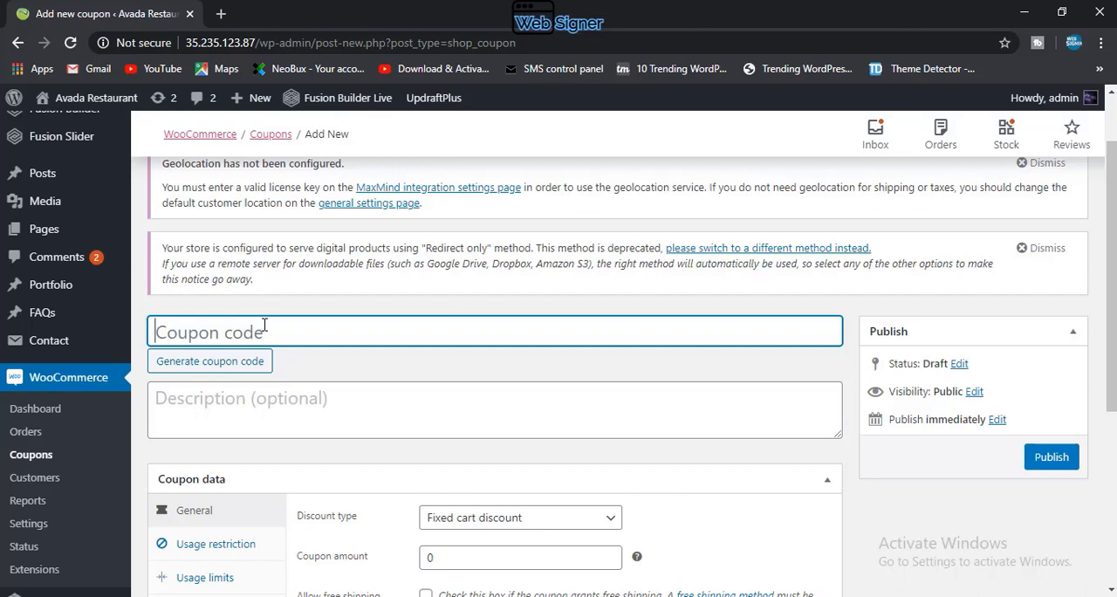
{"action": "type", "text": "NE"}
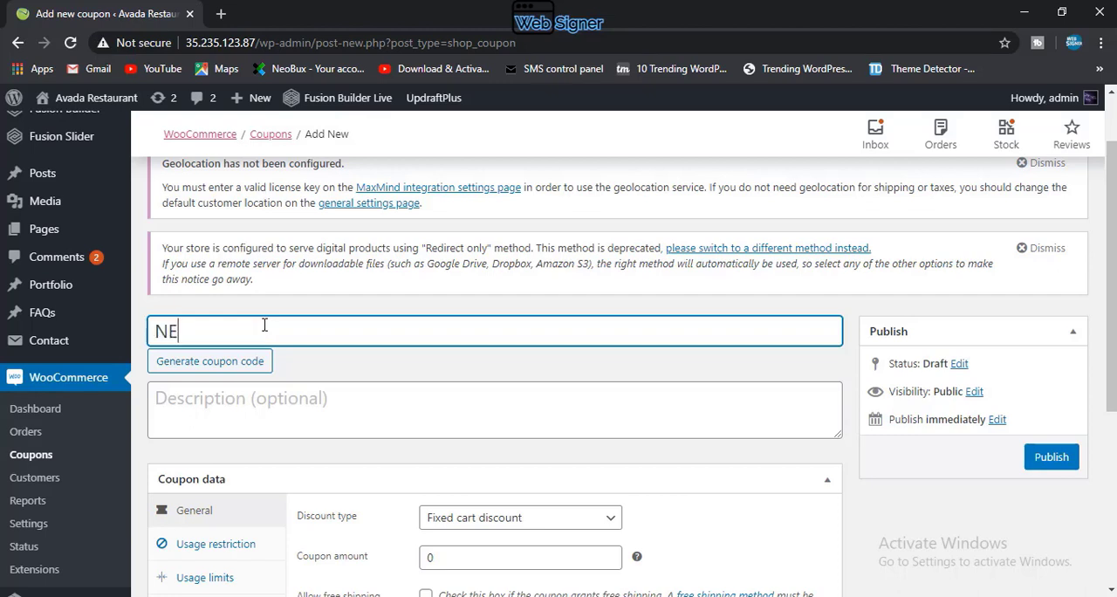
{"action": "type", "text": "W50"}
Step: Generate random coupon codes several times in place of the entered code
{"action": "left_click", "coordinate": [229, 367]}
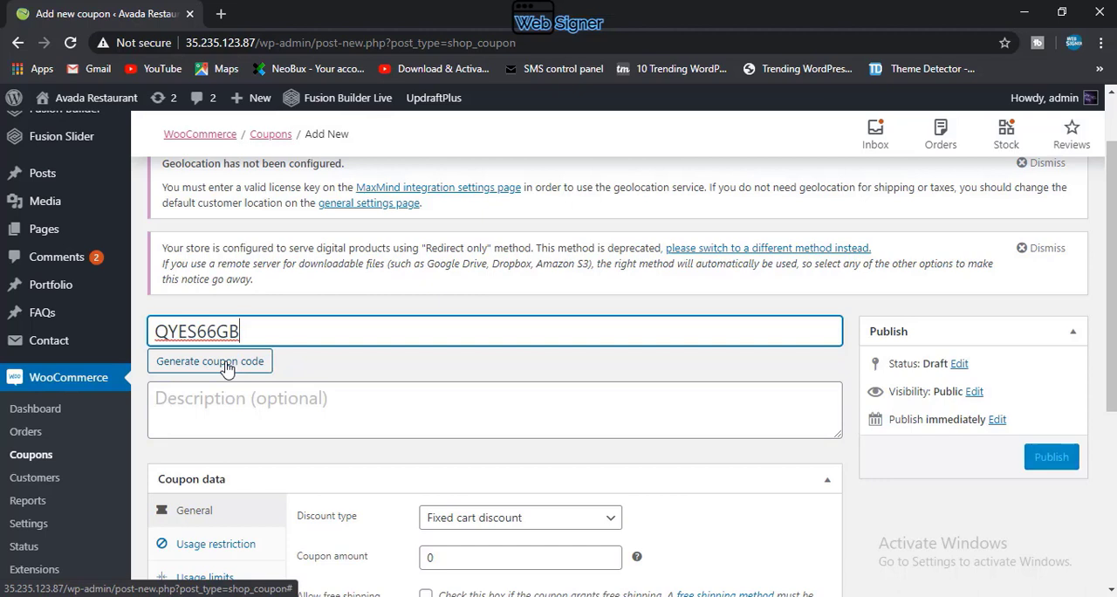
{"action": "left_click", "coordinate": [227, 367]}
{"action": "left_click", "coordinate": [227, 368]}
{"action": "left_click", "coordinate": [227, 367]}
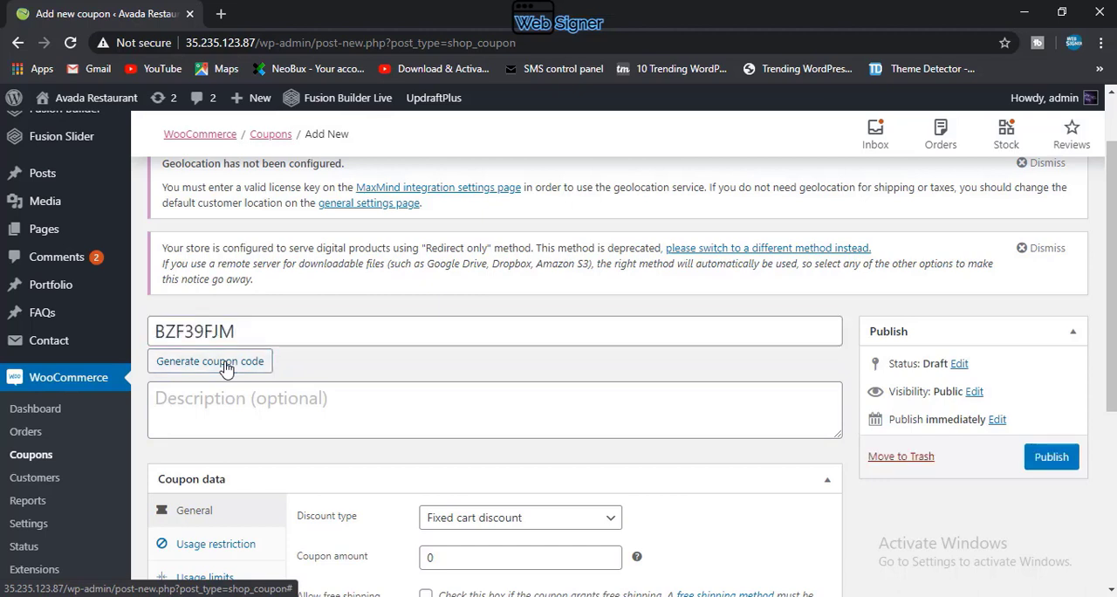
{"action": "left_click", "coordinate": [227, 367]}
{"action": "left_click", "coordinate": [227, 368]}
{"action": "left_click", "coordinate": [227, 368]}
{"action": "left_click", "coordinate": [227, 367]}
Step: Replace the generated coupon code with NEW50
{"action": "left_click", "coordinate": [245, 338]}
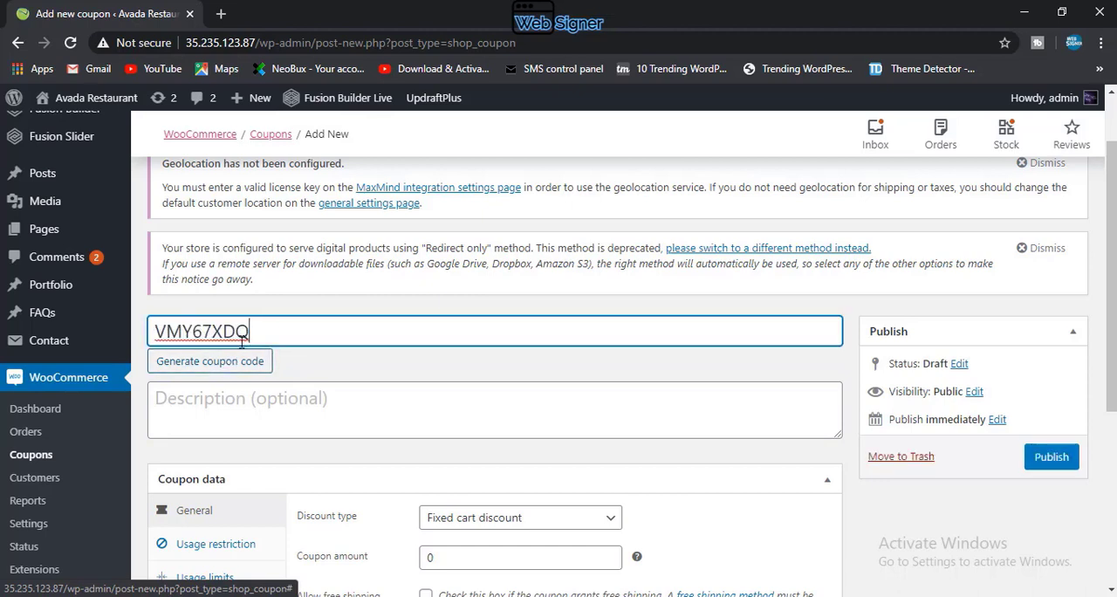
{"action": "left_click_drag", "start_coordinate": [269, 331], "coordinate": [3, 321]}
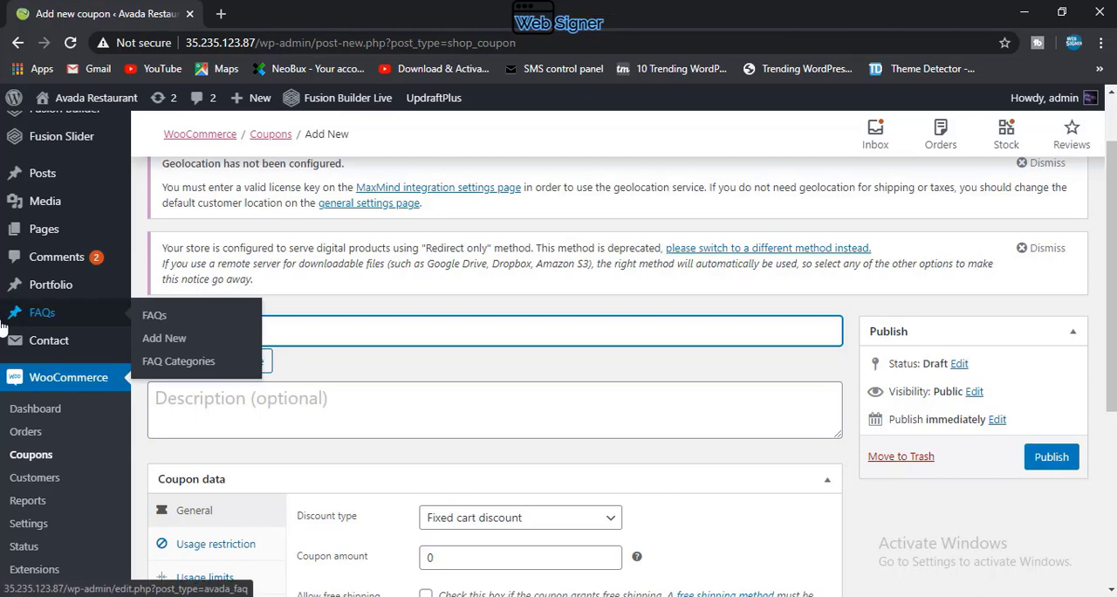
{"action": "type", "text": "NEW50"}
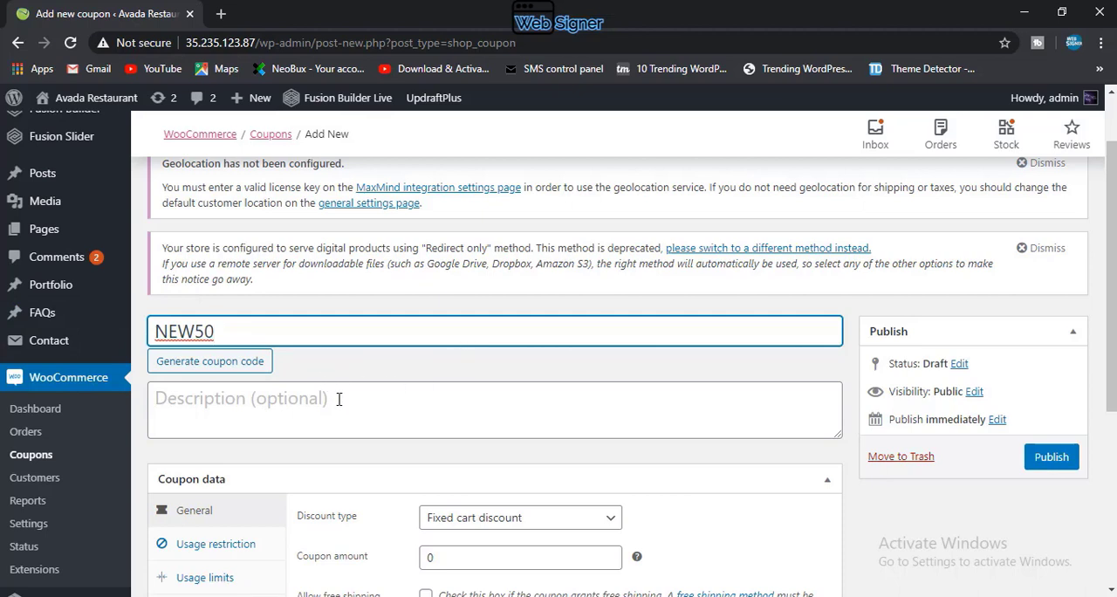
Step: Set the coupon's discount type to Percentage discount and its amount to 10
{"action": "scroll", "coordinate": [427, 463], "scroll_direction": "down", "scroll_amount": 3}
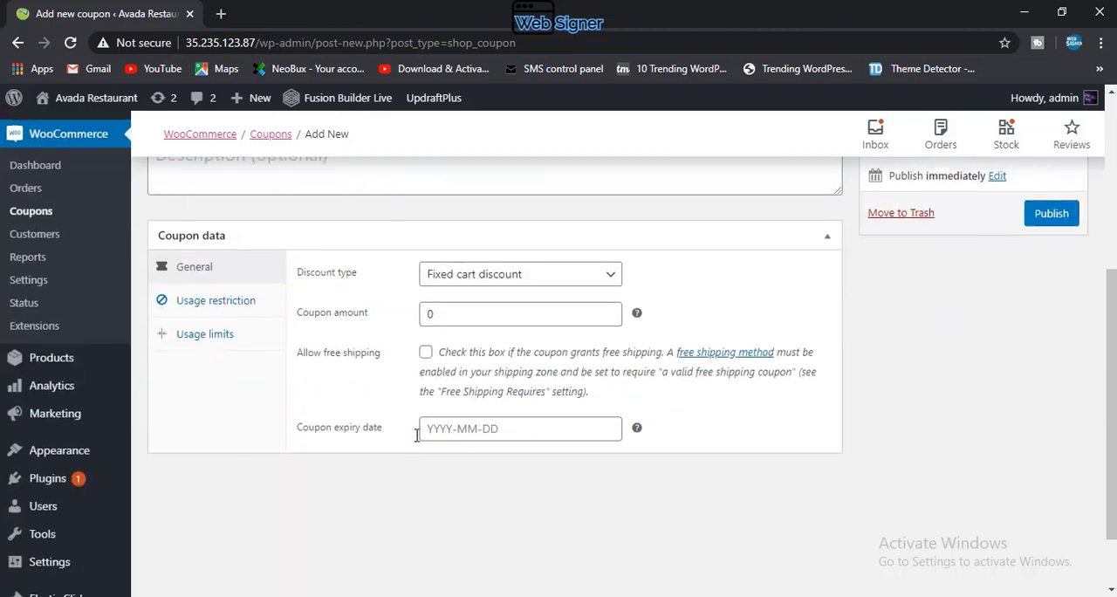
{"action": "scroll", "coordinate": [383, 387], "scroll_direction": "up", "scroll_amount": 2}
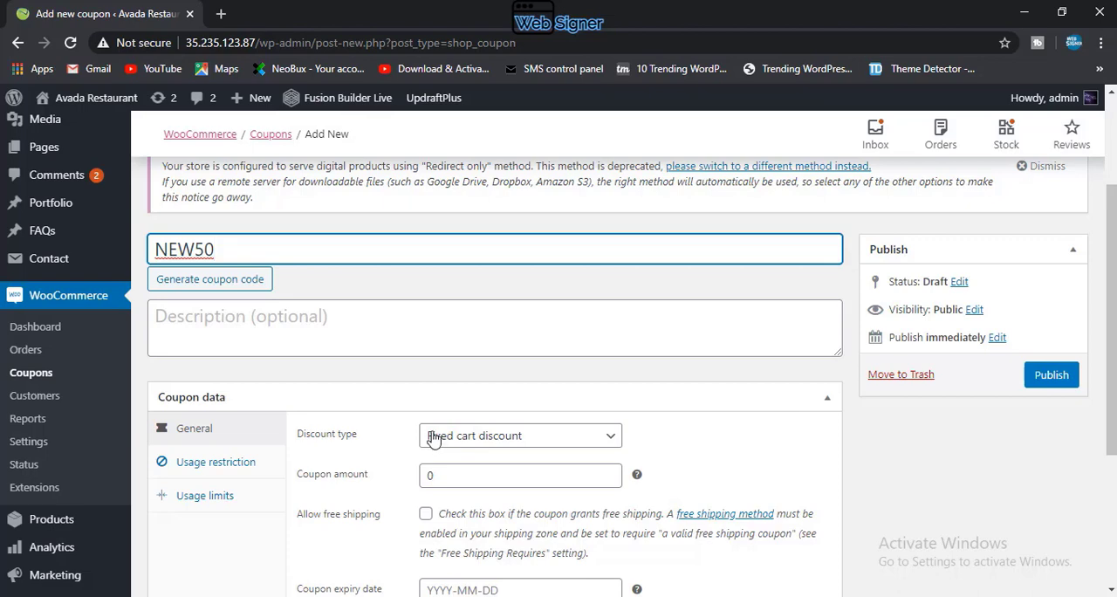
{"action": "scroll", "coordinate": [459, 434], "scroll_direction": "down", "scroll_amount": 2}
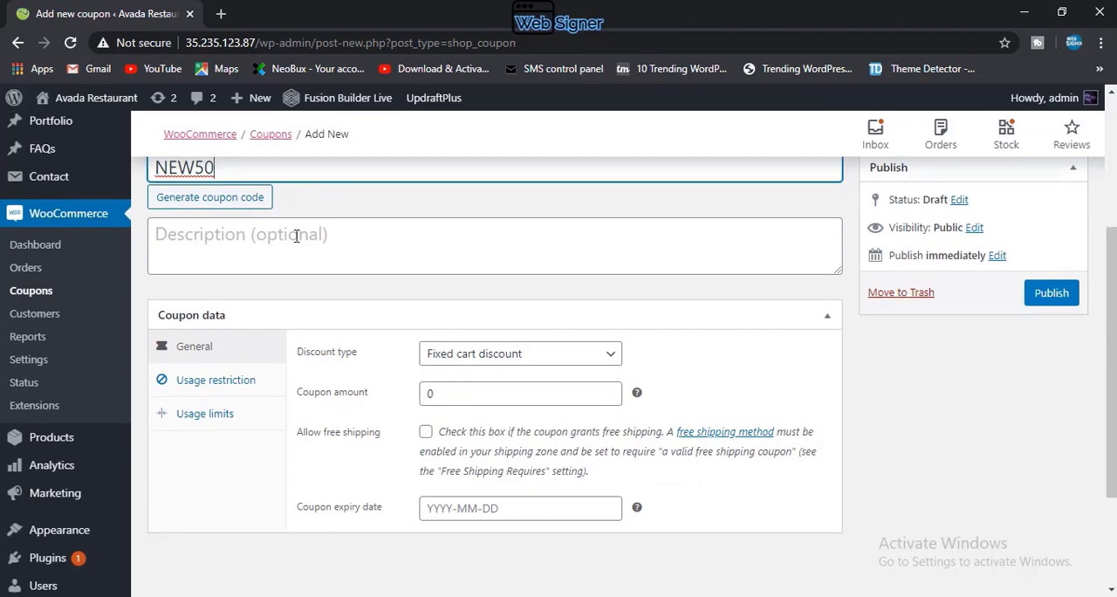
{"action": "scroll", "coordinate": [299, 237], "scroll_direction": "up", "scroll_amount": 2}
{"action": "scroll", "coordinate": [297, 236], "scroll_direction": "down", "scroll_amount": 2}
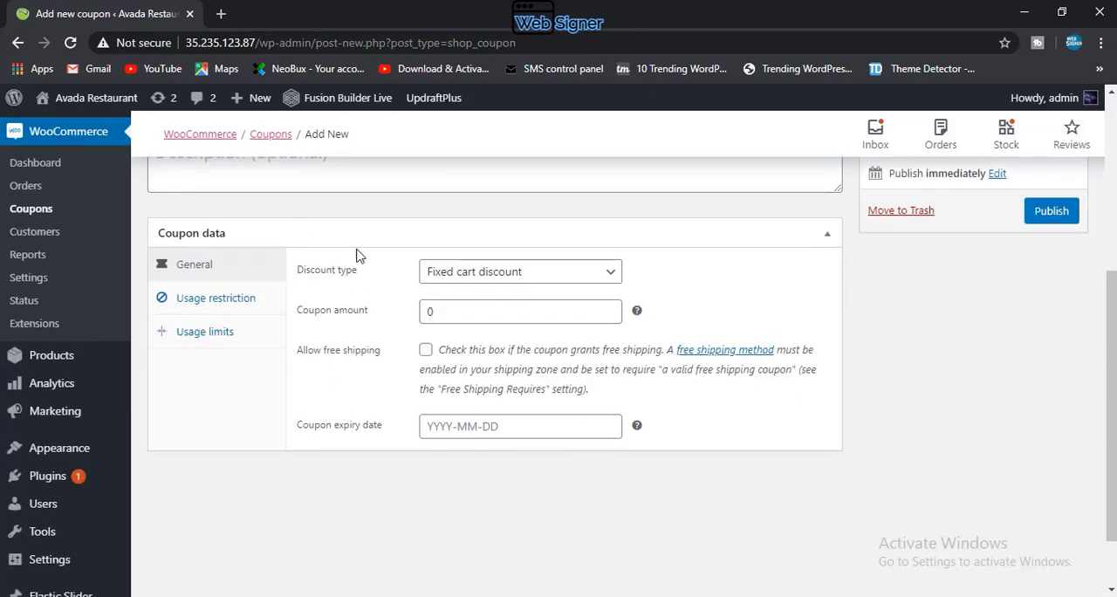
{"action": "left_click", "coordinate": [516, 273]}
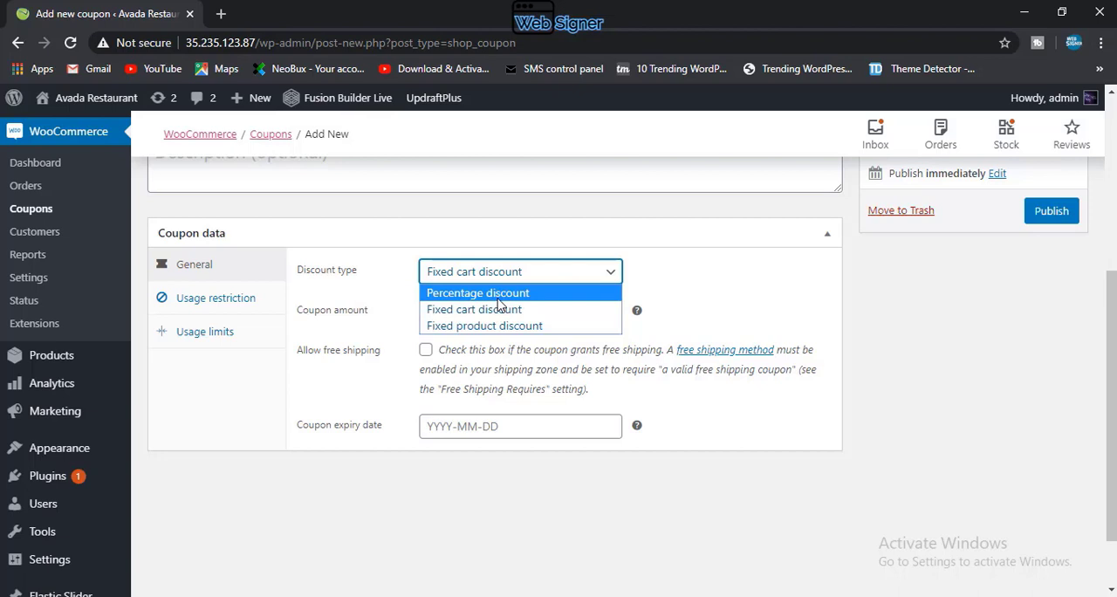
{"action": "left_click", "coordinate": [497, 298]}
{"action": "key", "text": "Tab"}
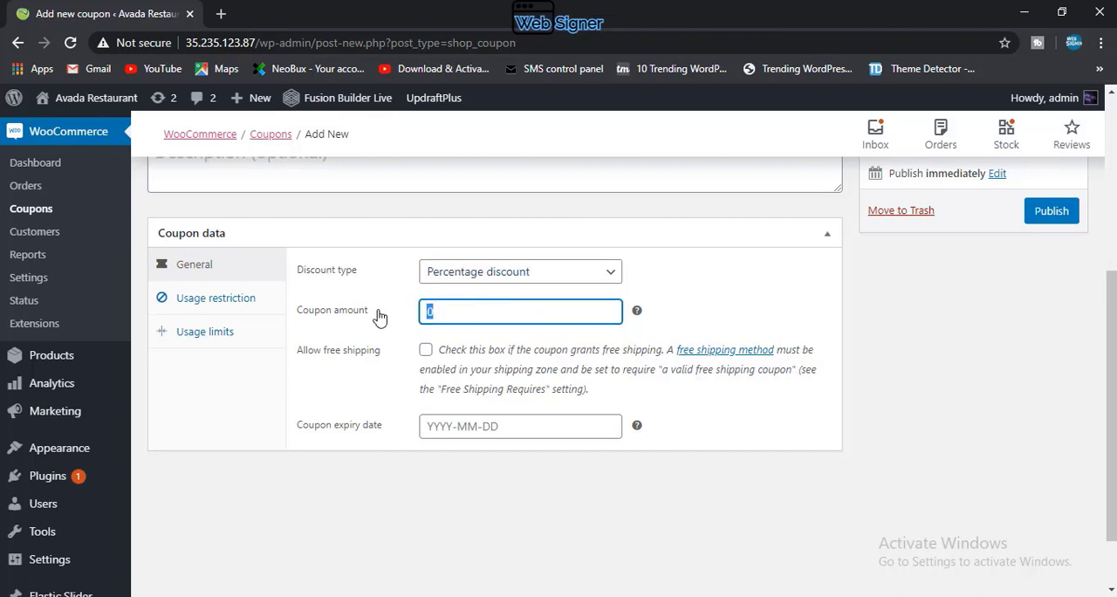
{"action": "type", "text": "10"}
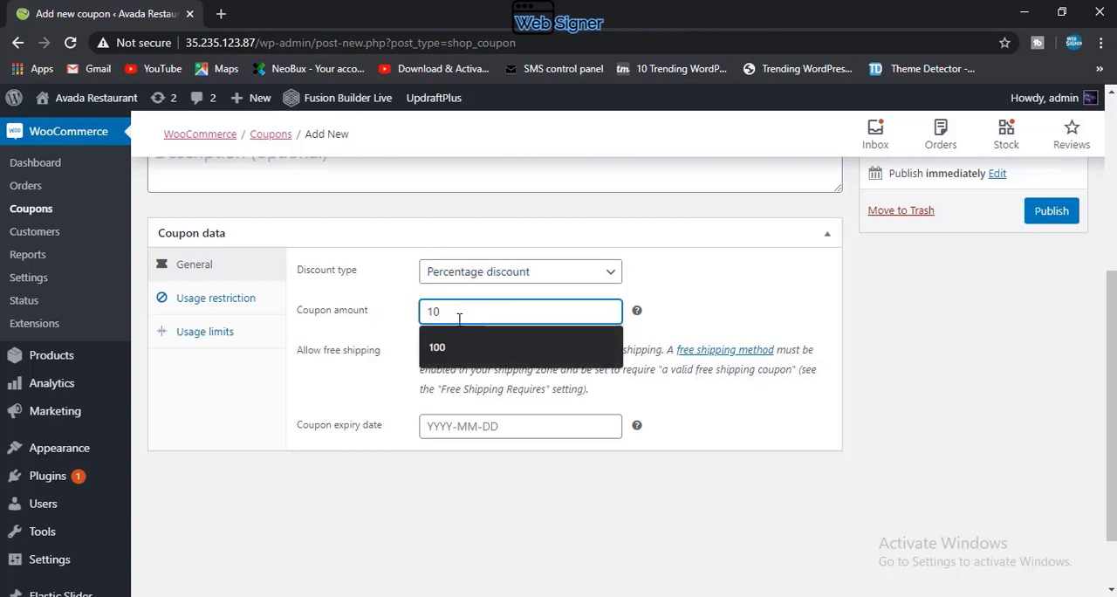
Step: Change the discount type to Fixed cart discount and the coupon amount to 100
{"action": "left_click", "coordinate": [403, 324]}
{"action": "left_click", "coordinate": [455, 282]}
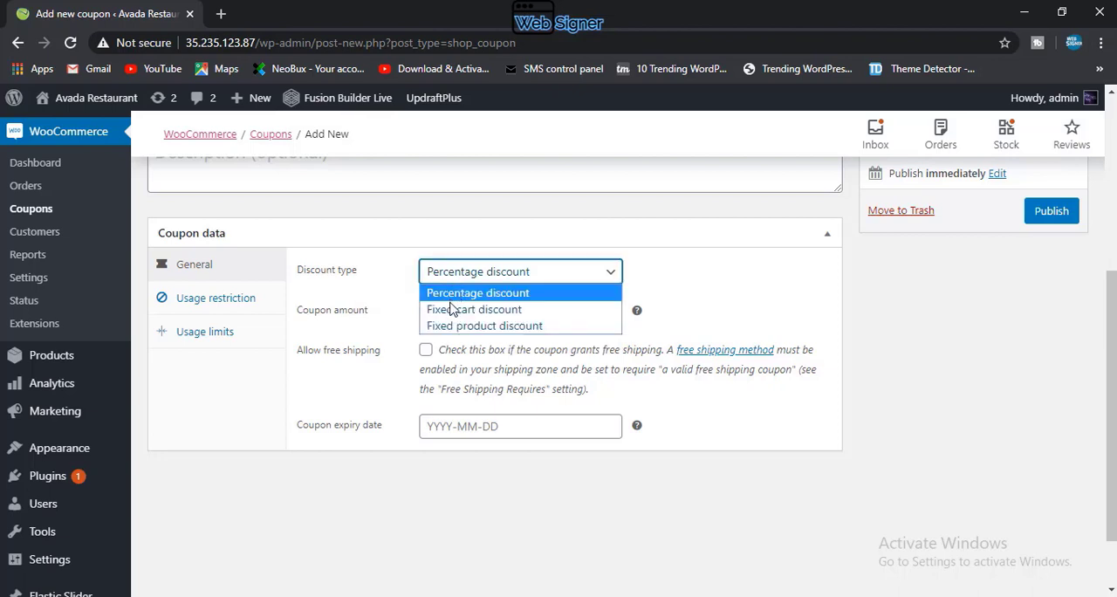
{"action": "left_click", "coordinate": [458, 310]}
{"action": "left_click", "coordinate": [459, 310]}
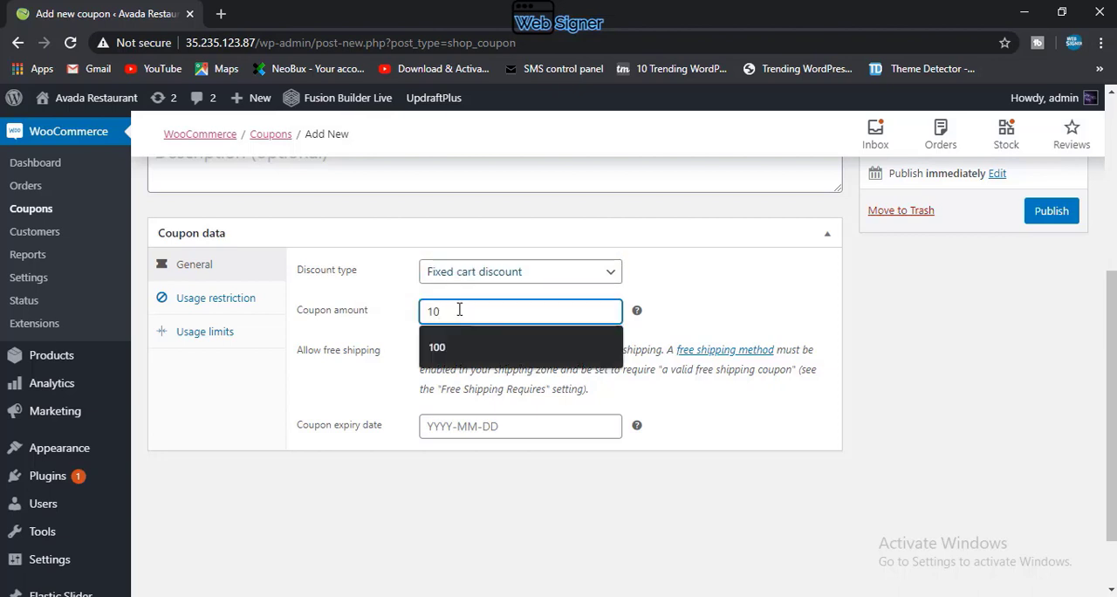
{"action": "type", "text": "0"}
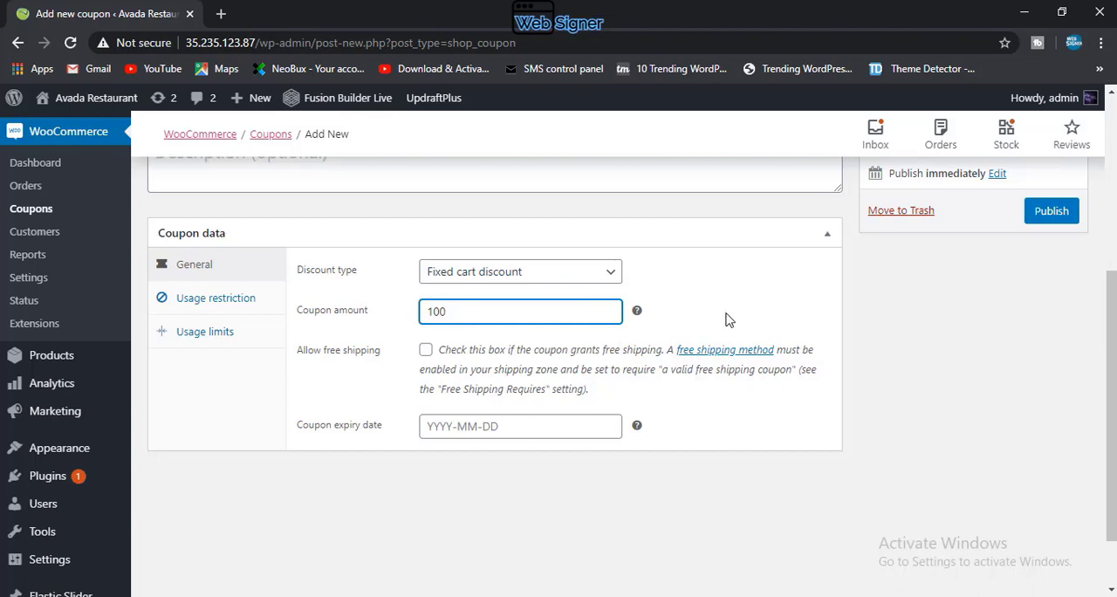
Step: Switch the discount type back to Percentage discount and set the coupon amount to 10
{"action": "left_click", "coordinate": [483, 274]}
{"action": "left_click", "coordinate": [479, 291]}
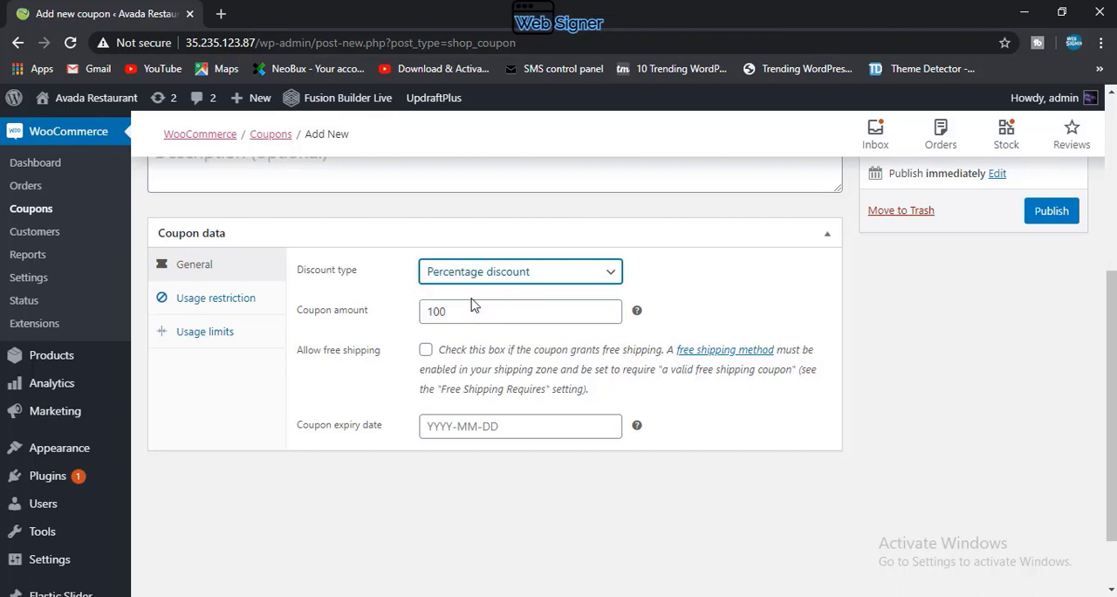
{"action": "left_click_drag", "start_coordinate": [462, 311], "coordinate": [442, 311]}
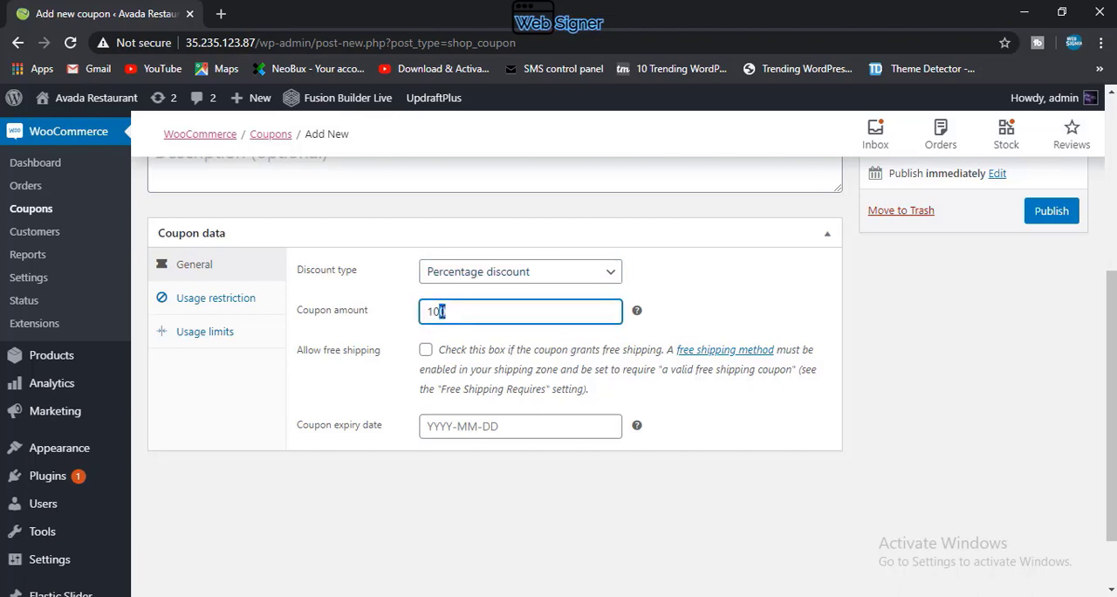
{"action": "key", "text": "BackSpace"}
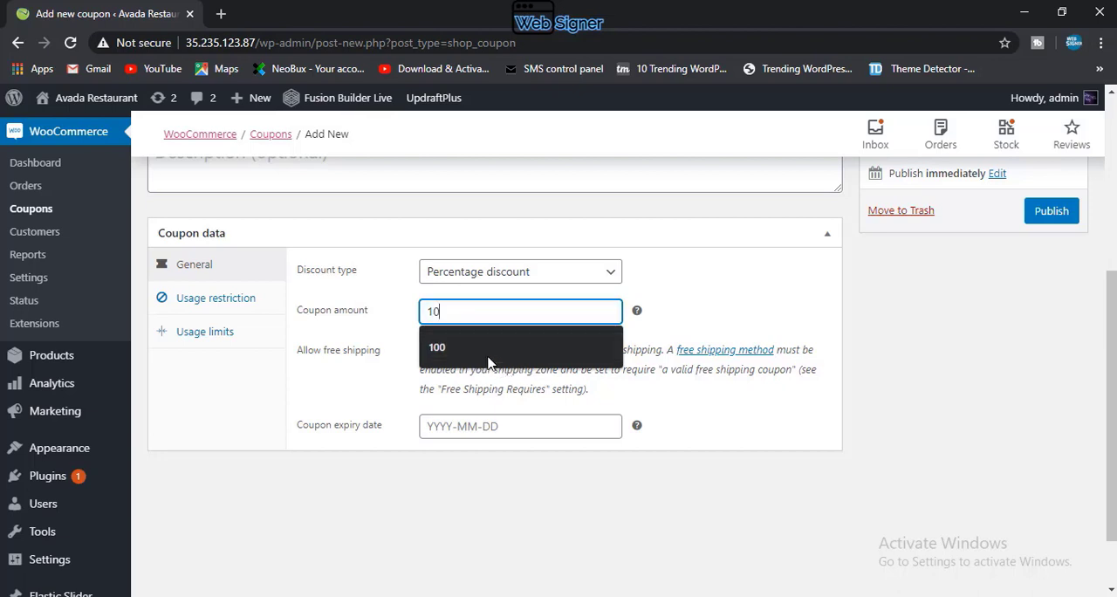
{"action": "left_click", "coordinate": [674, 311]}
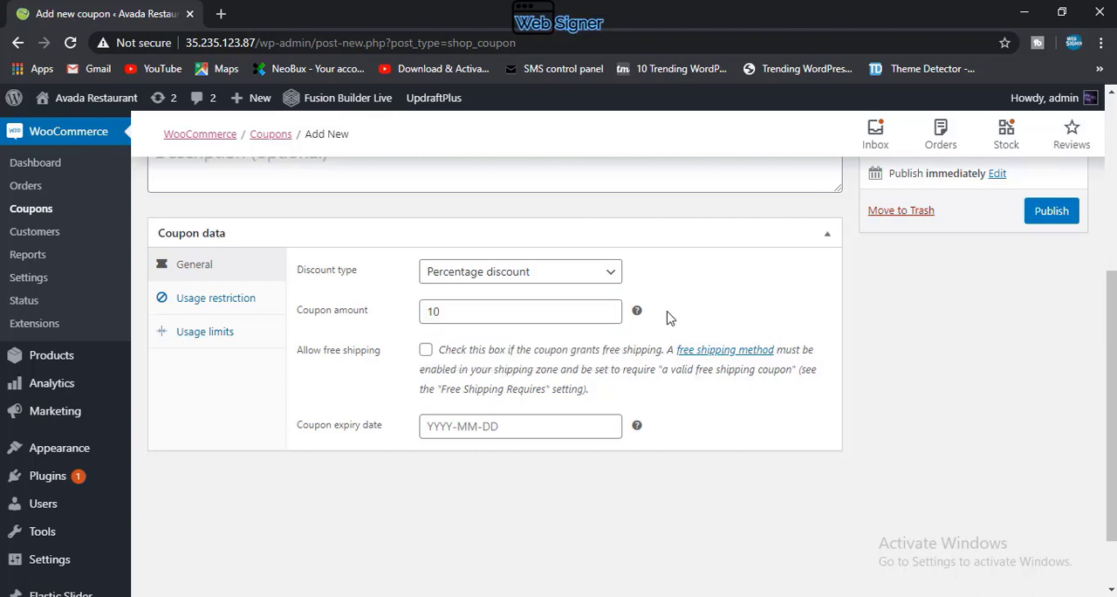
Step: Set the coupon expiry date to 2020-05-24 and leave free shipping off
{"action": "left_click", "coordinate": [423, 357]}
{"action": "left_click", "coordinate": [457, 425]}
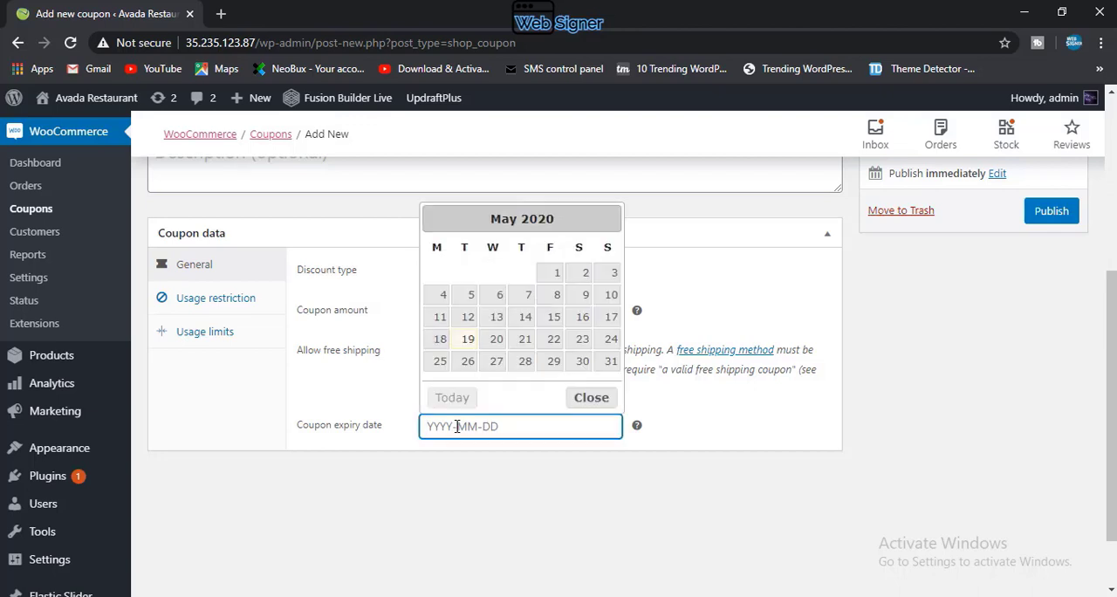
{"action": "left_click", "coordinate": [611, 339]}
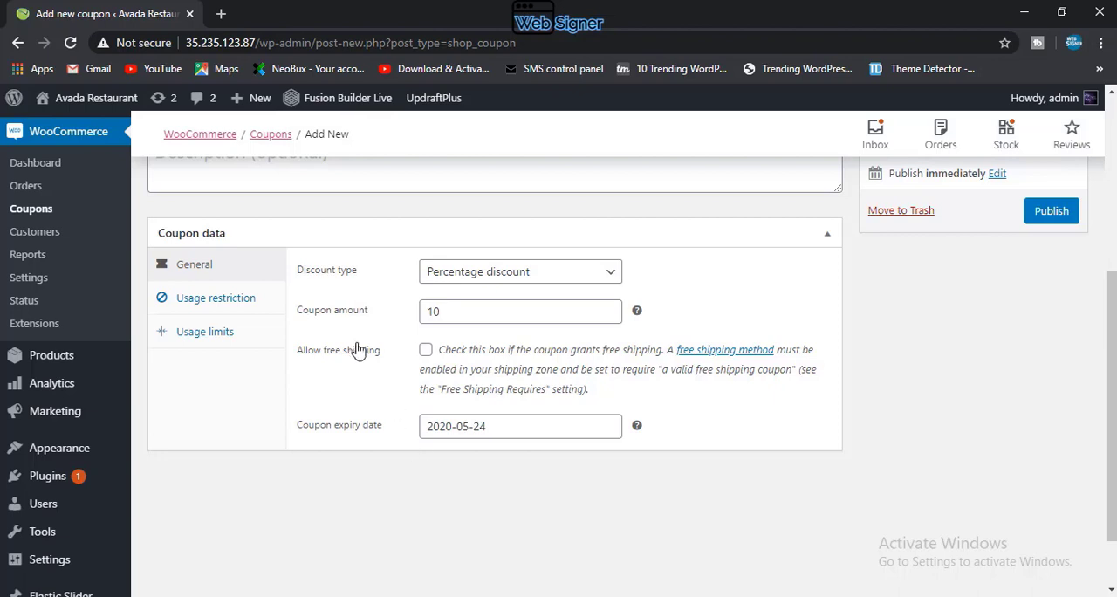
Step: In the coupon's usage restrictions, set the minimum spend to 10 and the maximum spend to 100
{"action": "left_click", "coordinate": [217, 299]}
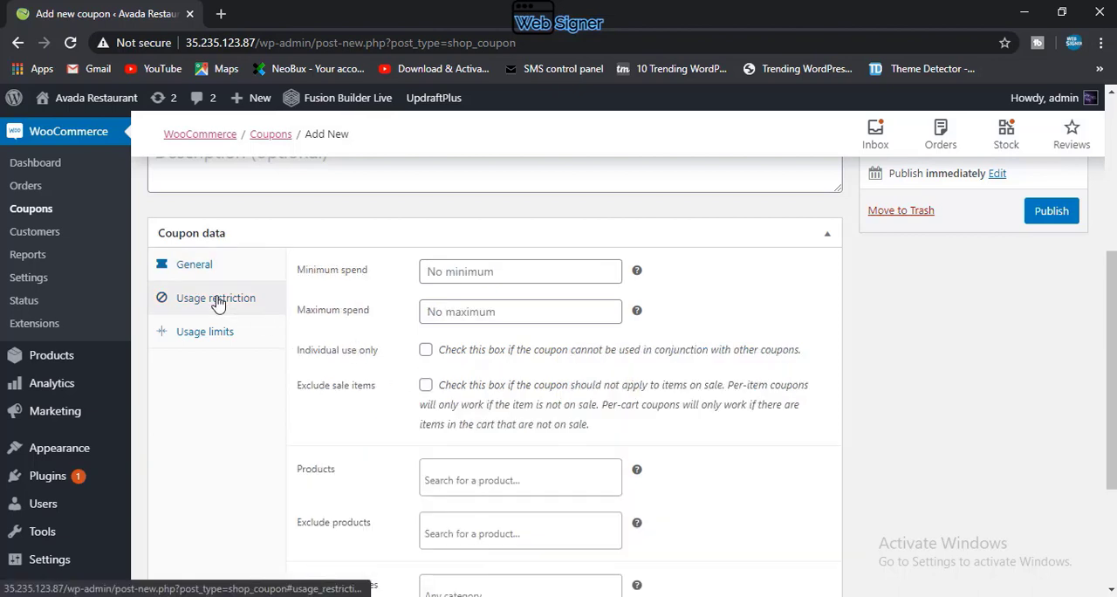
{"action": "left_click", "coordinate": [445, 271]}
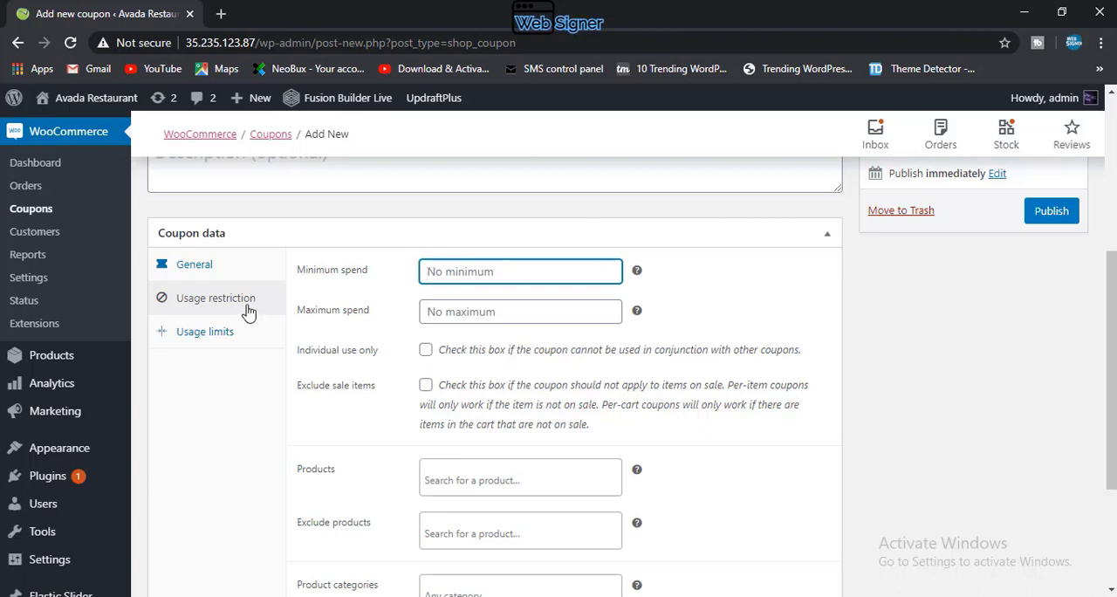
{"action": "left_click", "coordinate": [230, 265]}
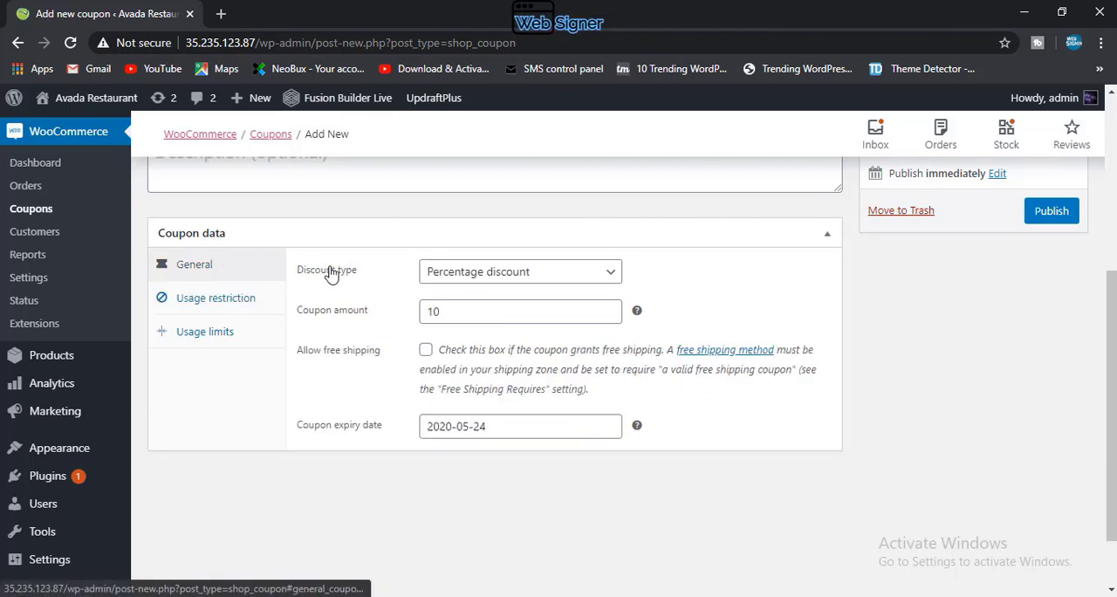
{"action": "left_click", "coordinate": [239, 305]}
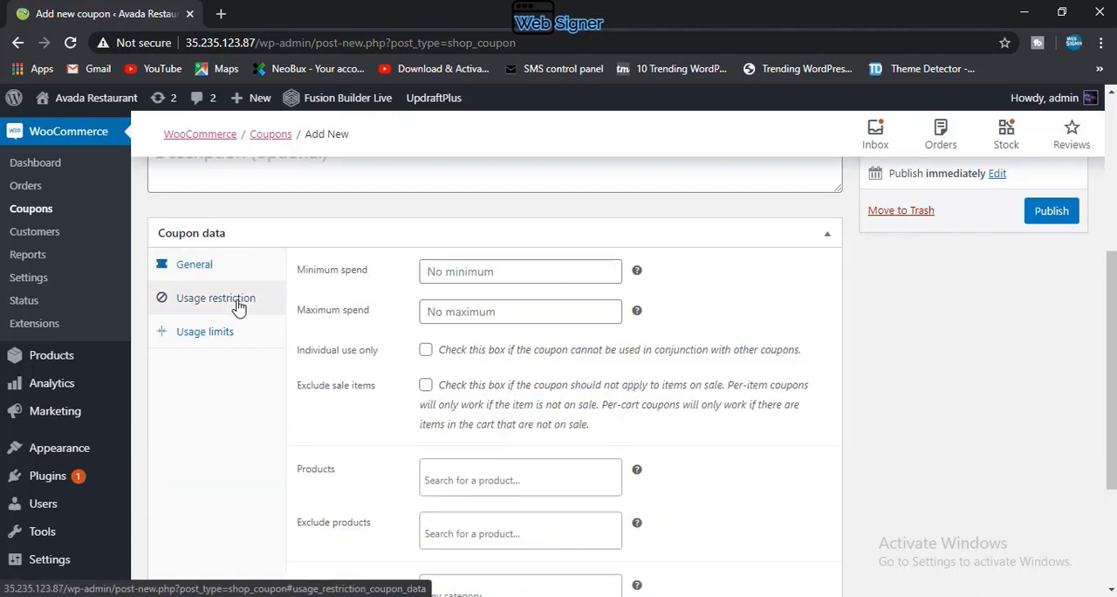
{"action": "left_click", "coordinate": [460, 271]}
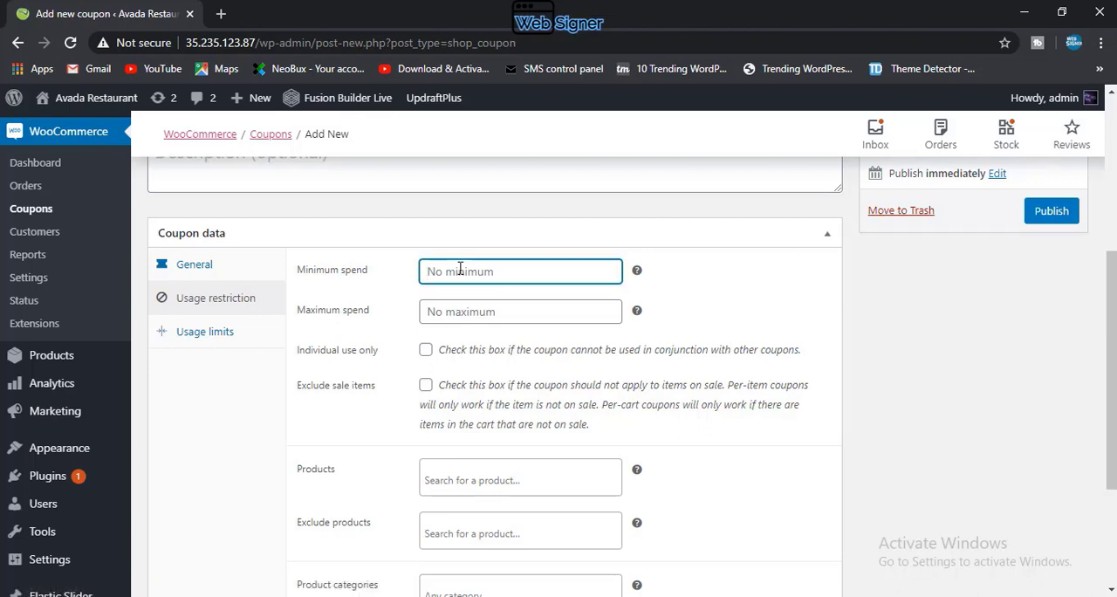
{"action": "type", "text": "5"}
{"action": "key", "text": "BackSpace"}
{"action": "type", "text": "10"}
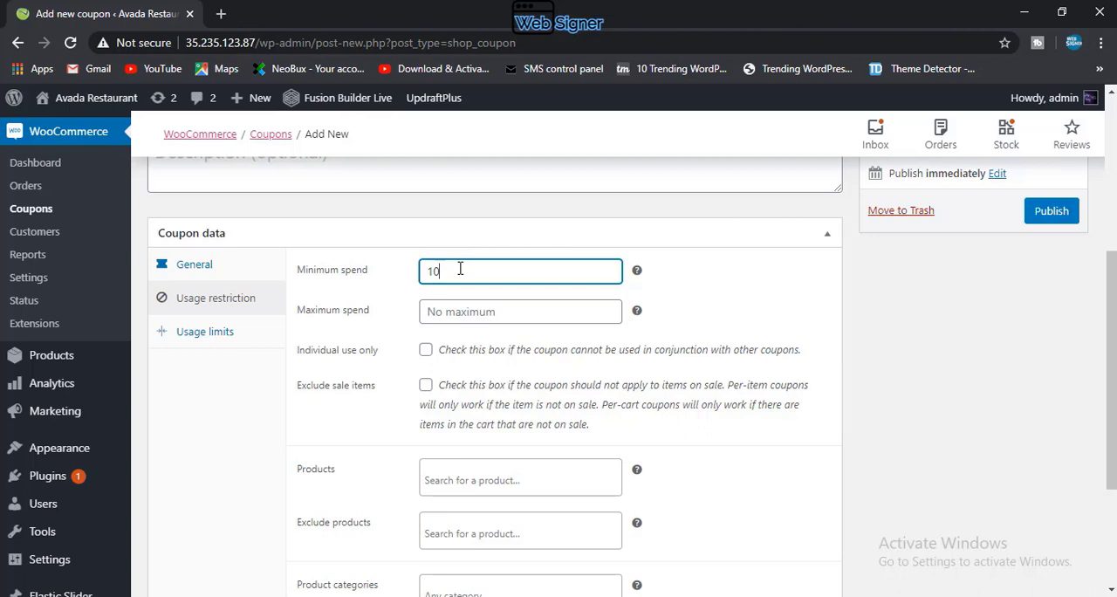
{"action": "left_click", "coordinate": [450, 317]}
{"action": "type", "text": "100"}
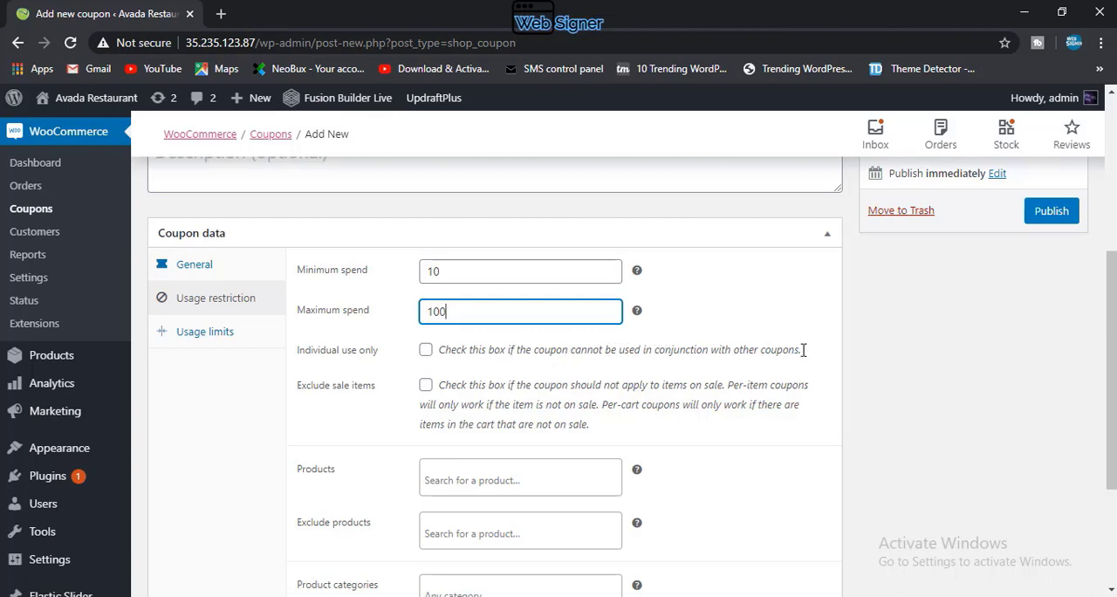
Step: Enable Individual use only for the coupon, and toggle Exclude sale items on and off again
{"action": "left_click", "coordinate": [425, 350]}
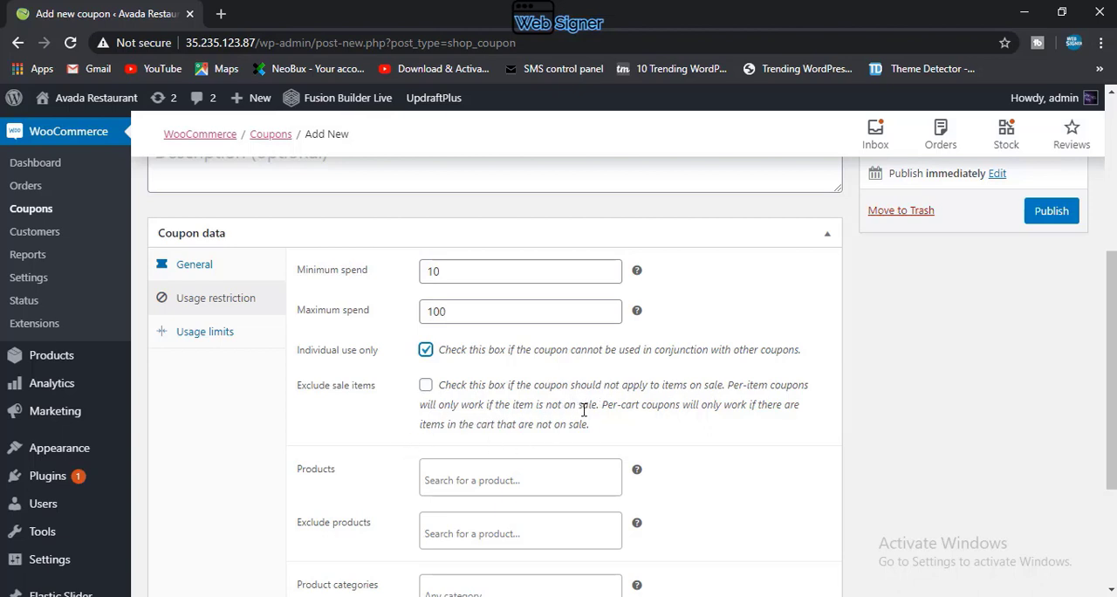
{"action": "left_click", "coordinate": [425, 386]}
{"action": "left_click", "coordinate": [426, 386]}
Step: Review the coupon's product, category and allowed-email restriction fields, leaving all of them empty
{"action": "left_click", "coordinate": [453, 476]}
{"action": "left_click", "coordinate": [350, 512]}
{"action": "scroll", "coordinate": [448, 526], "scroll_direction": "down", "scroll_amount": 1}
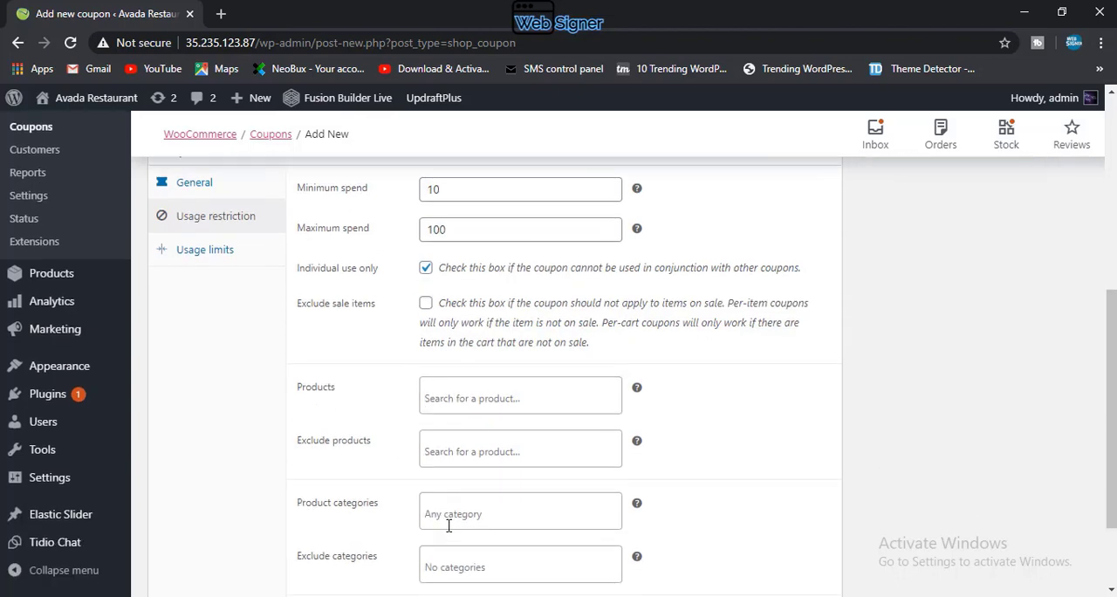
{"action": "left_click", "coordinate": [459, 453]}
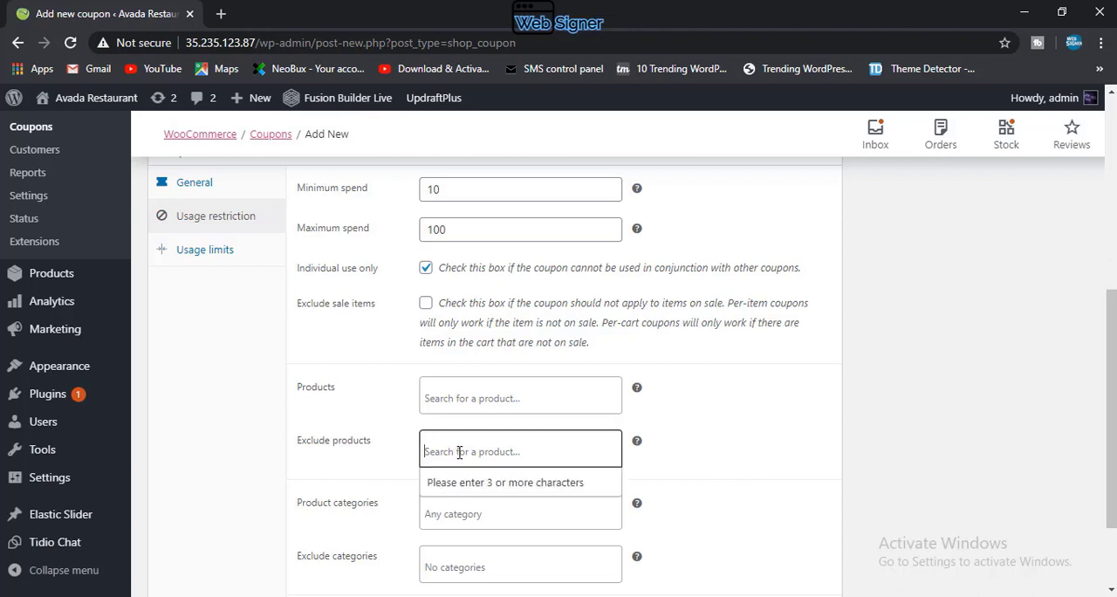
{"action": "left_click", "coordinate": [374, 475]}
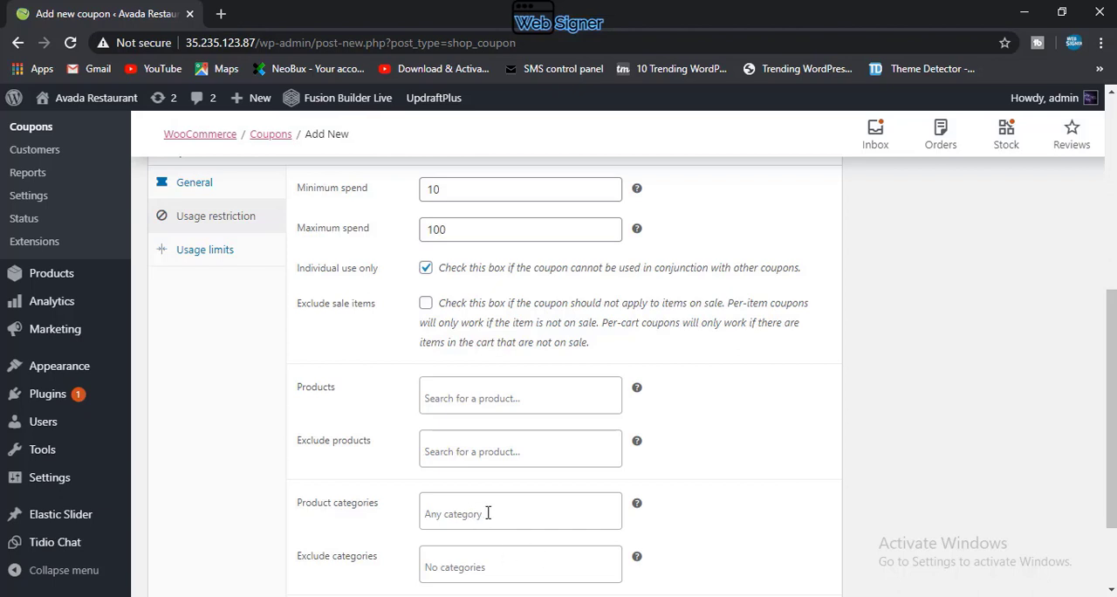
{"action": "scroll", "coordinate": [480, 560], "scroll_direction": "down", "scroll_amount": 2}
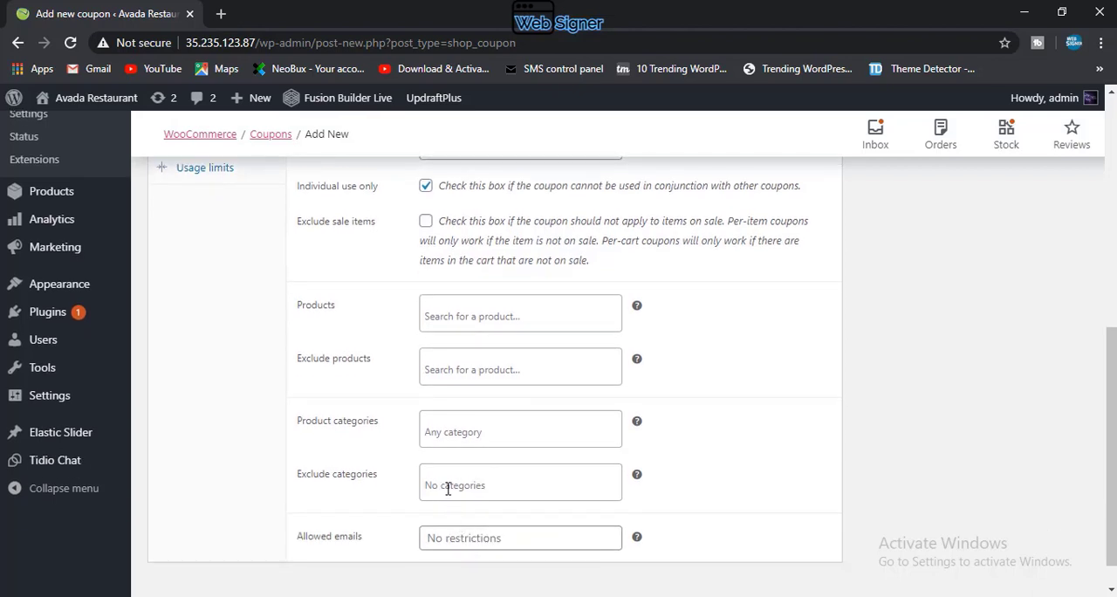
{"action": "left_click", "coordinate": [448, 489]}
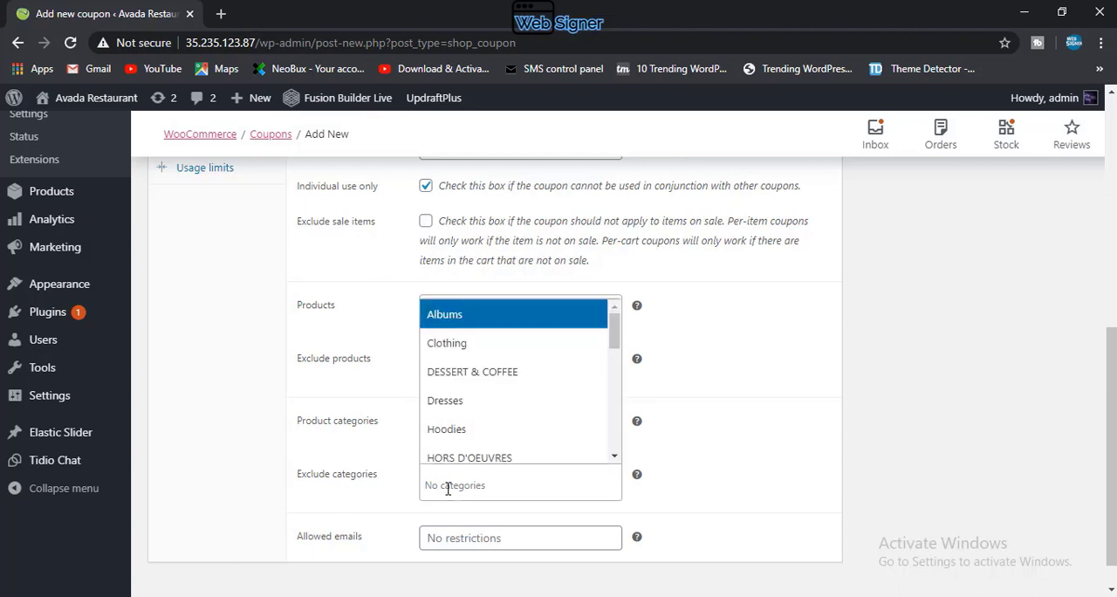
{"action": "left_click", "coordinate": [452, 536]}
{"action": "left_click", "coordinate": [452, 535]}
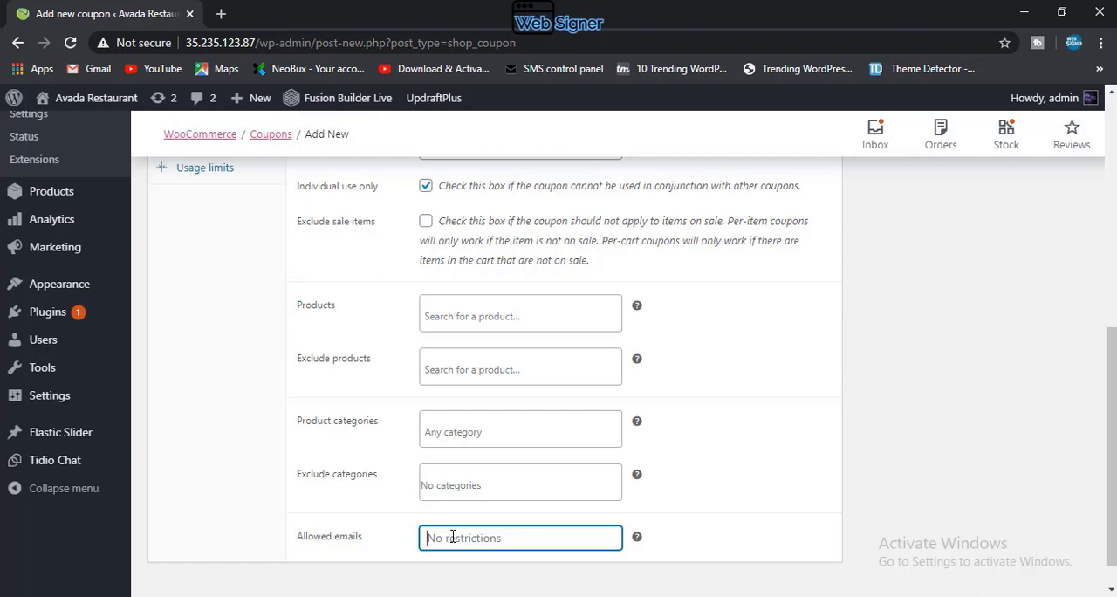
{"action": "scroll", "coordinate": [452, 537], "scroll_direction": "up", "scroll_amount": 5}
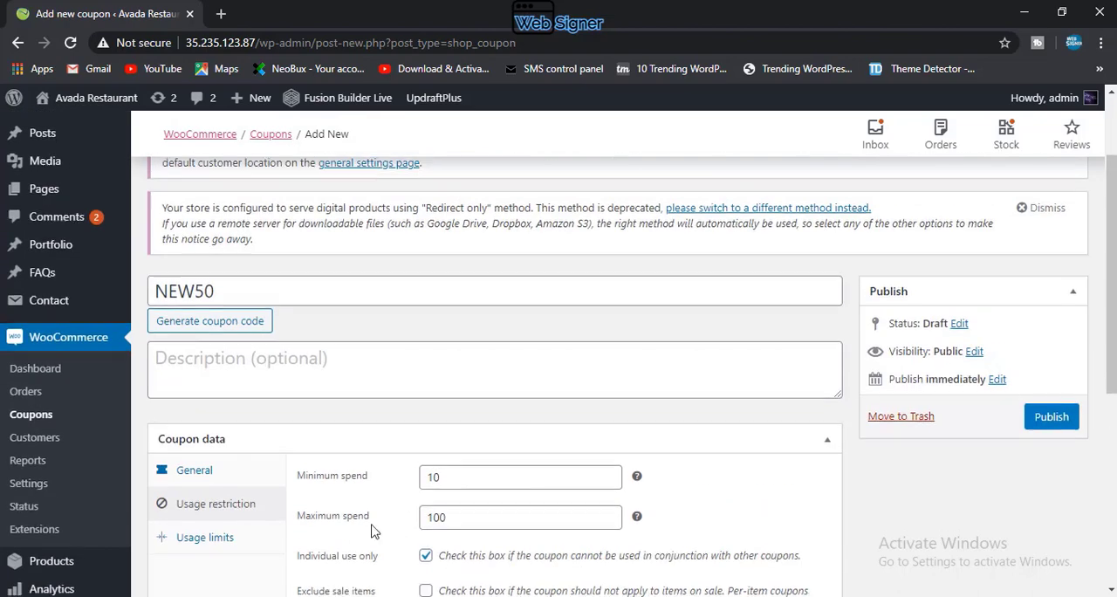
Step: In the coupon's usage limits, set the usage limit per coupon to 100 and limit usage to 1 item
{"action": "scroll", "coordinate": [371, 531], "scroll_direction": "down", "scroll_amount": 1}
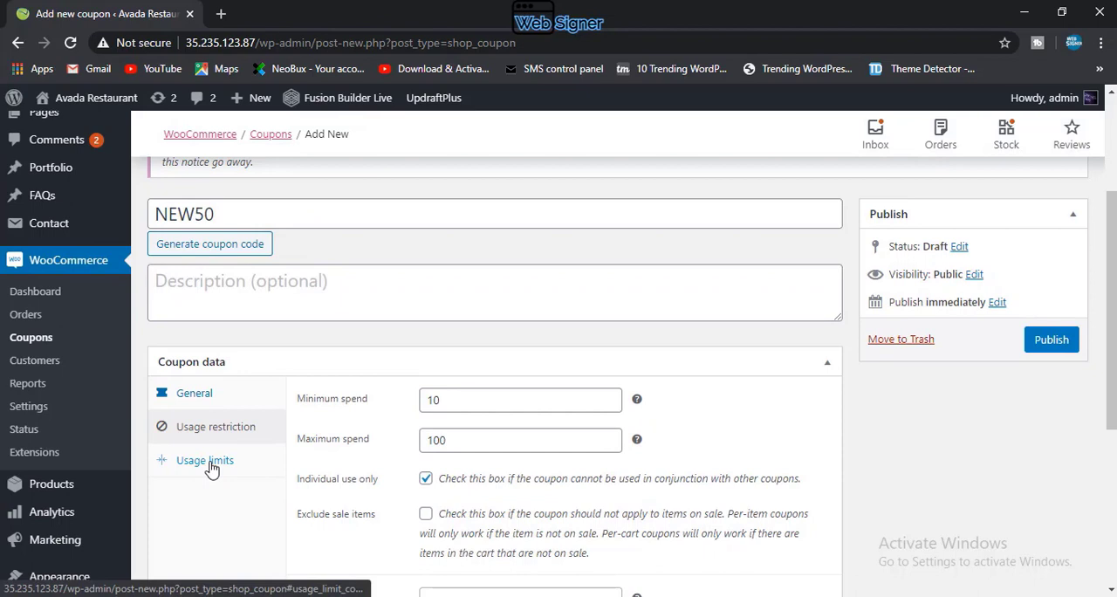
{"action": "left_click", "coordinate": [212, 469]}
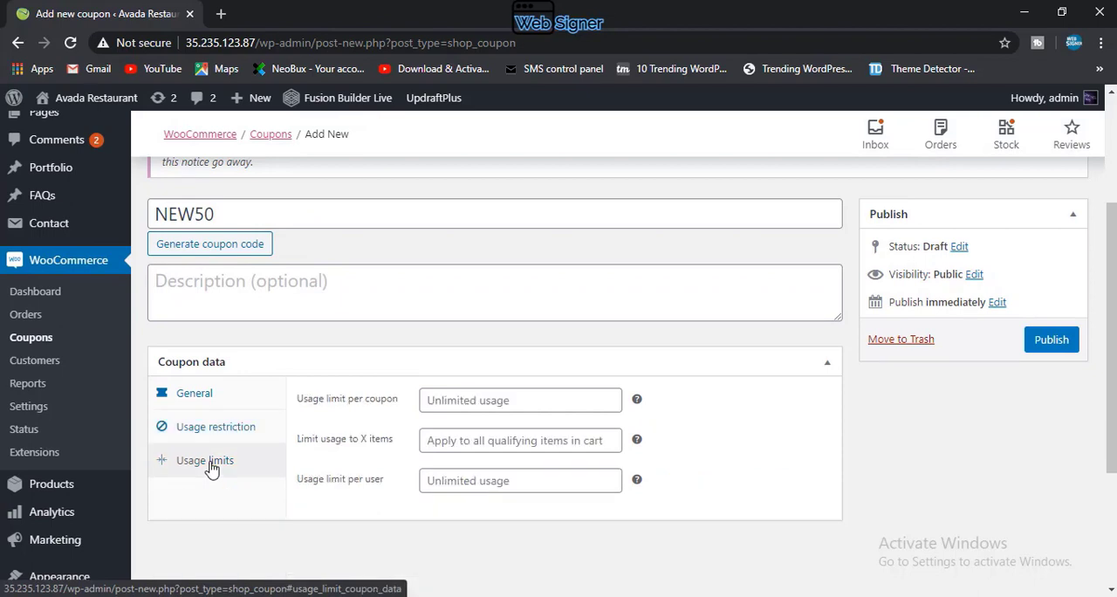
{"action": "left_click", "coordinate": [467, 402]}
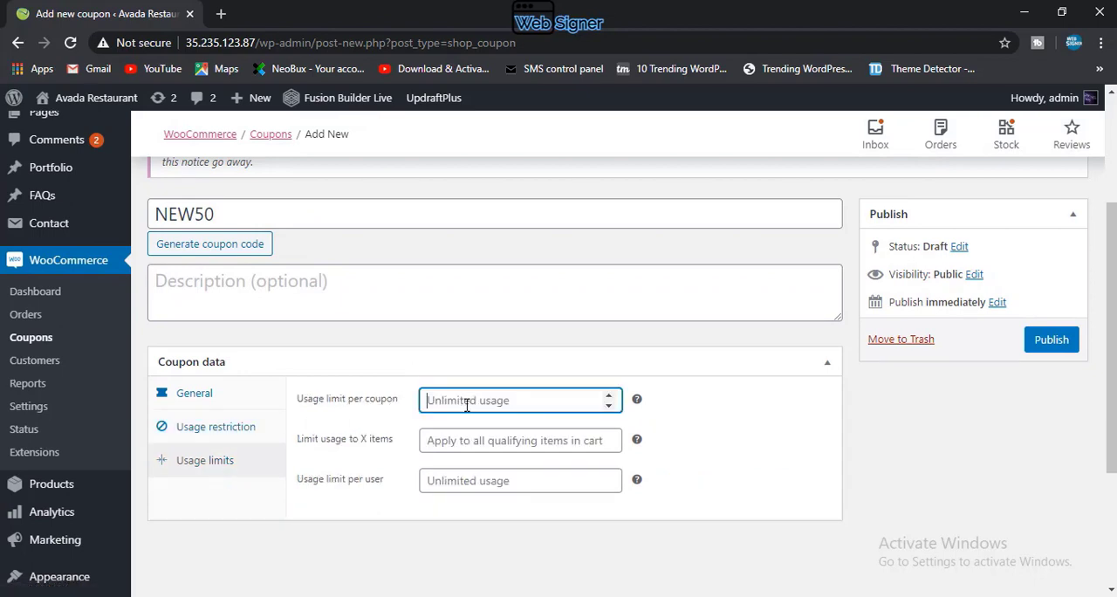
{"action": "left_click", "coordinate": [608, 396]}
{"action": "left_click", "coordinate": [609, 435]}
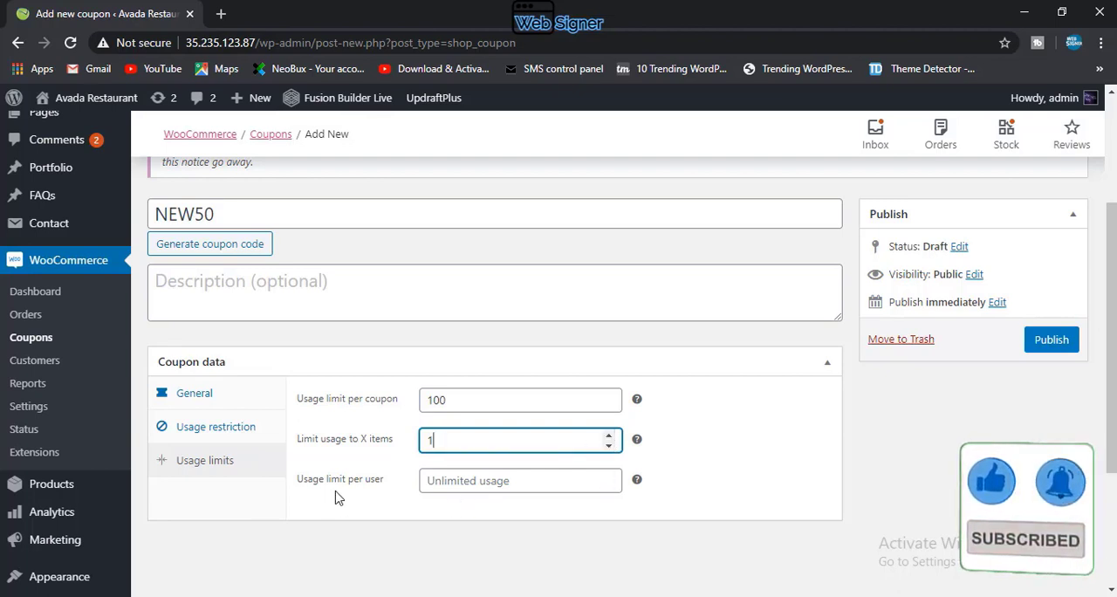
Step: Set the coupon's usage limit per user to 3 and publish the coupon
{"action": "left_click", "coordinate": [450, 484]}
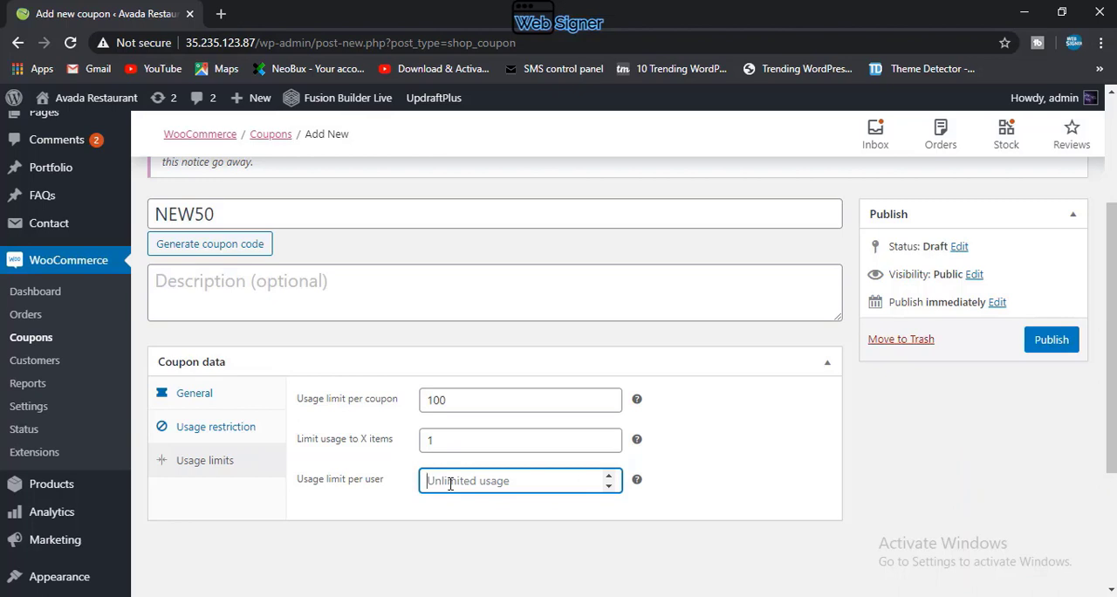
{"action": "type", "text": "3"}
{"action": "left_click", "coordinate": [1050, 339]}
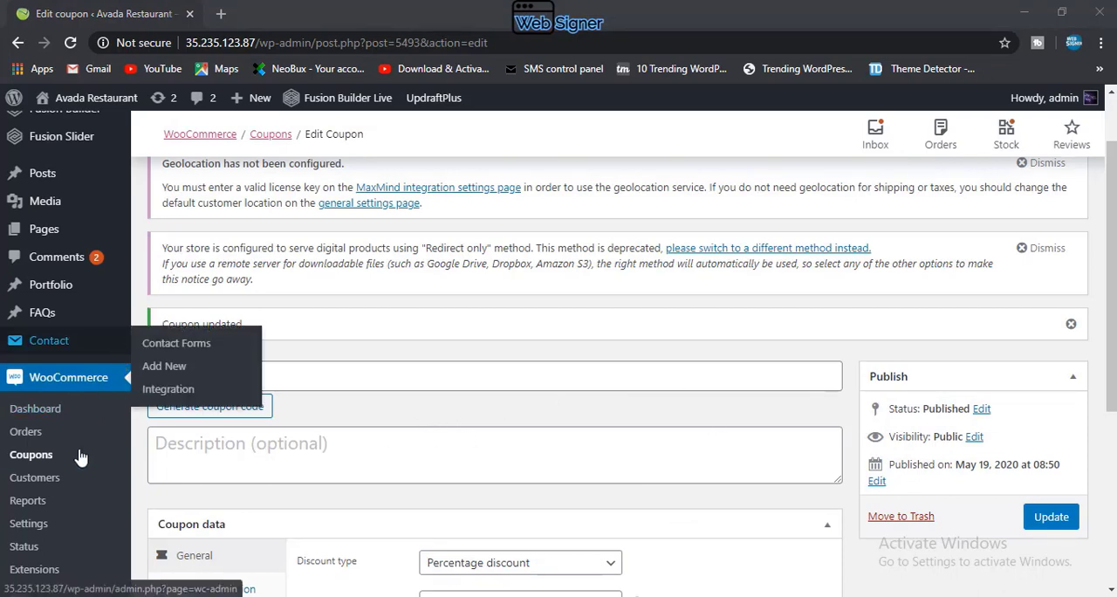
Step: Open the WooCommerce customers page and look over the columns of the customer table
{"action": "left_click", "coordinate": [14, 479]}
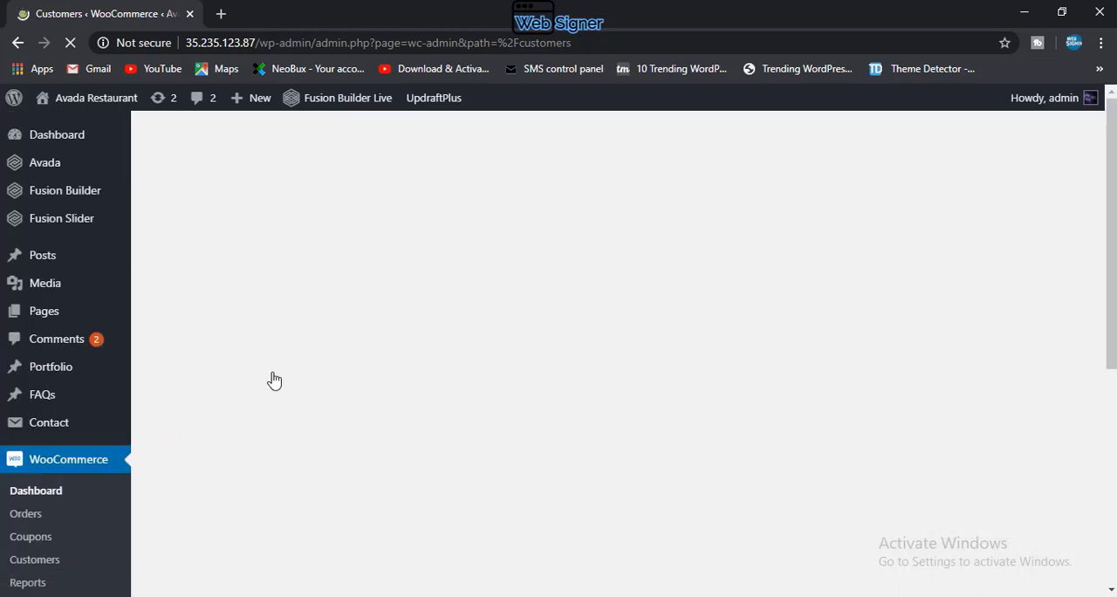
{"action": "scroll", "coordinate": [319, 405], "scroll_direction": "down", "scroll_amount": 1}
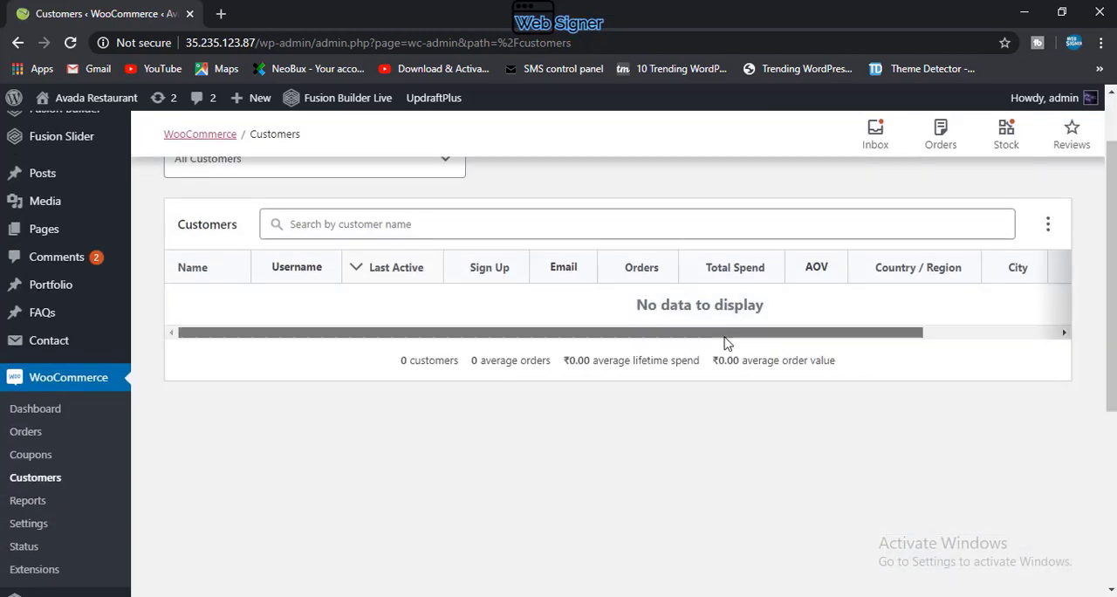
{"action": "left_click_drag", "start_coordinate": [725, 337], "coordinate": [623, 344]}
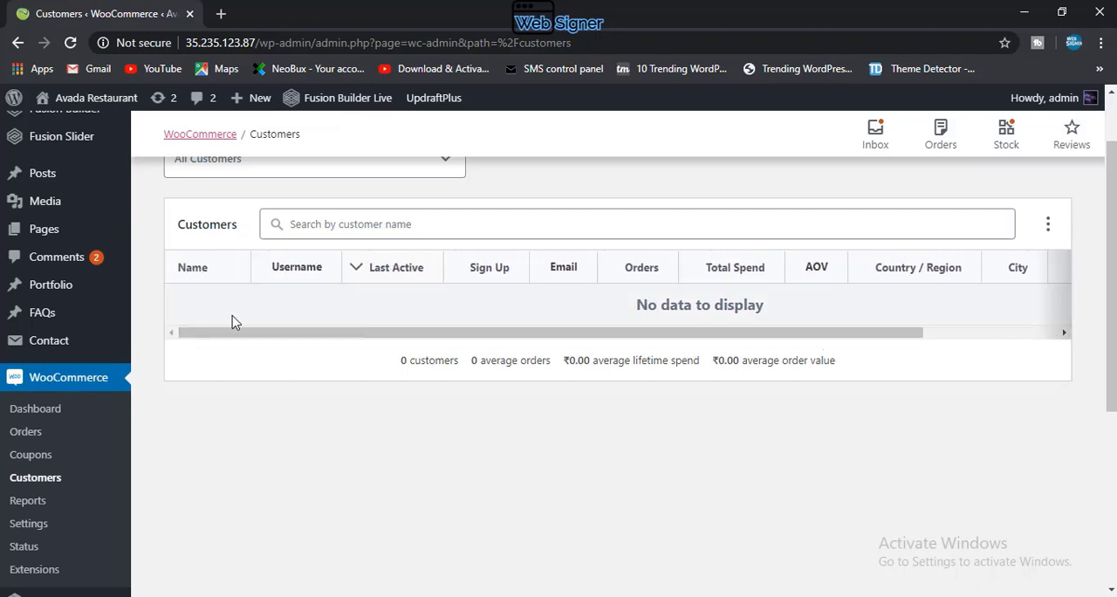
{"action": "left_click_drag", "start_coordinate": [417, 339], "coordinate": [312, 316]}
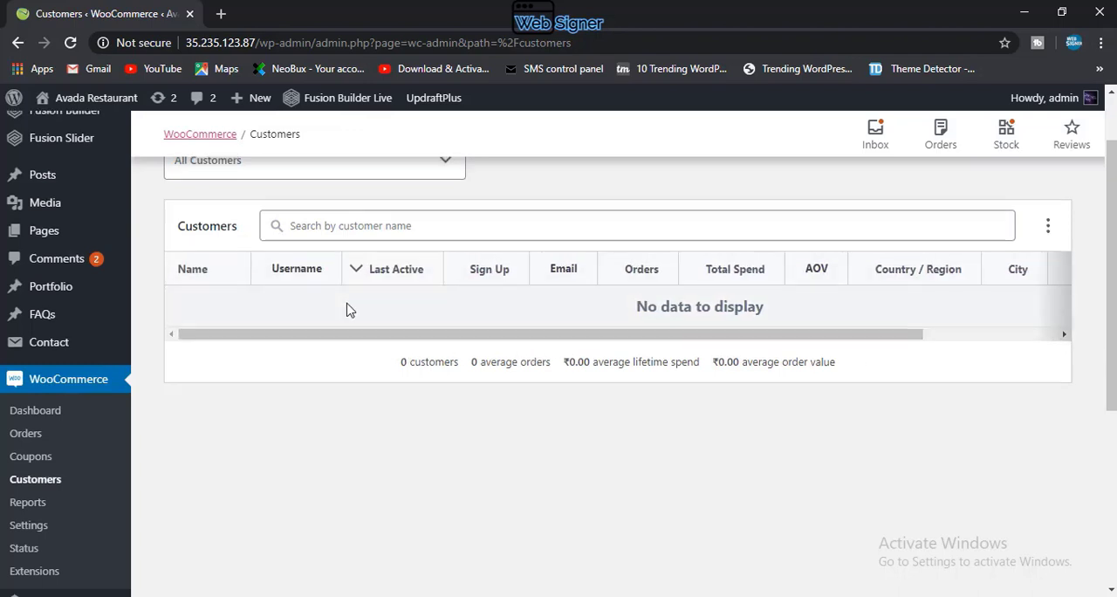
{"action": "scroll", "coordinate": [352, 301], "scroll_direction": "up", "scroll_amount": 2}
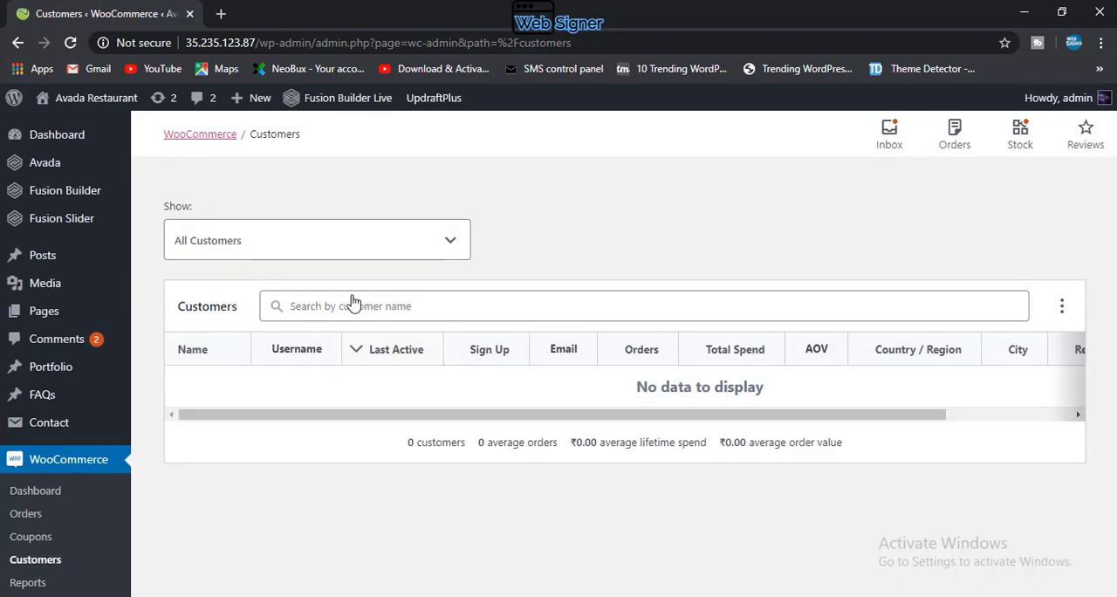
Step: Check the customer filter choices, including the Single Customer search, and keep All Customers selected
{"action": "left_click", "coordinate": [367, 243]}
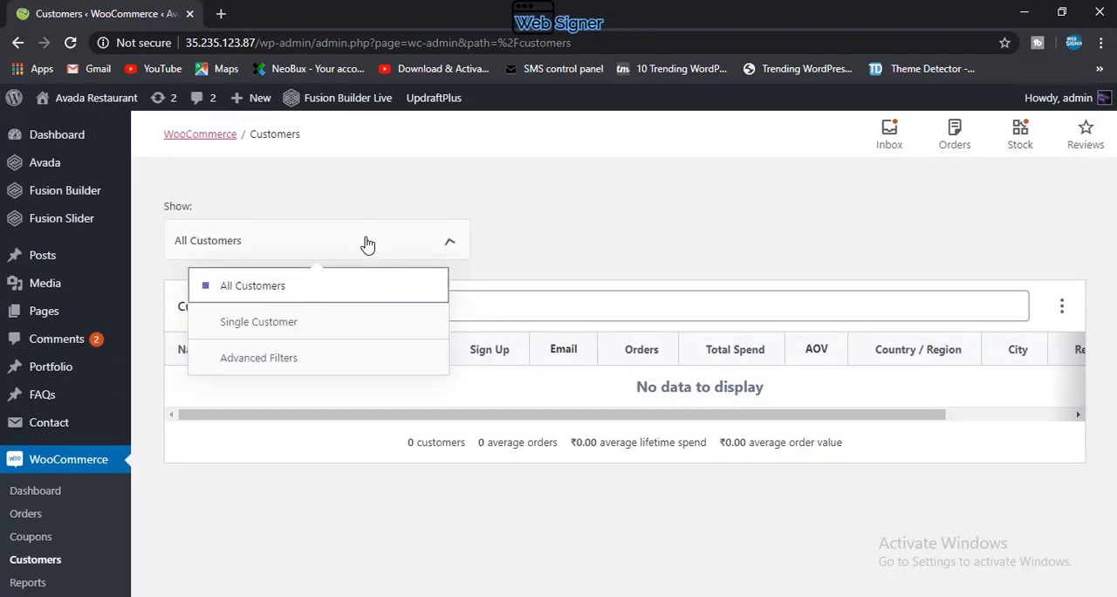
{"action": "left_click", "coordinate": [281, 322]}
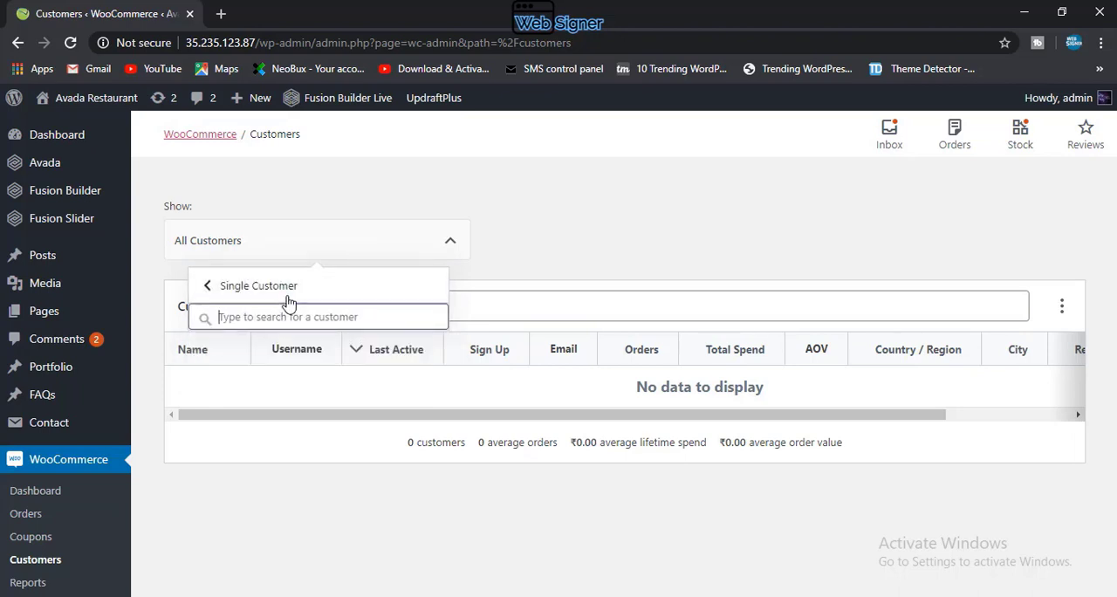
{"action": "left_click", "coordinate": [264, 284]}
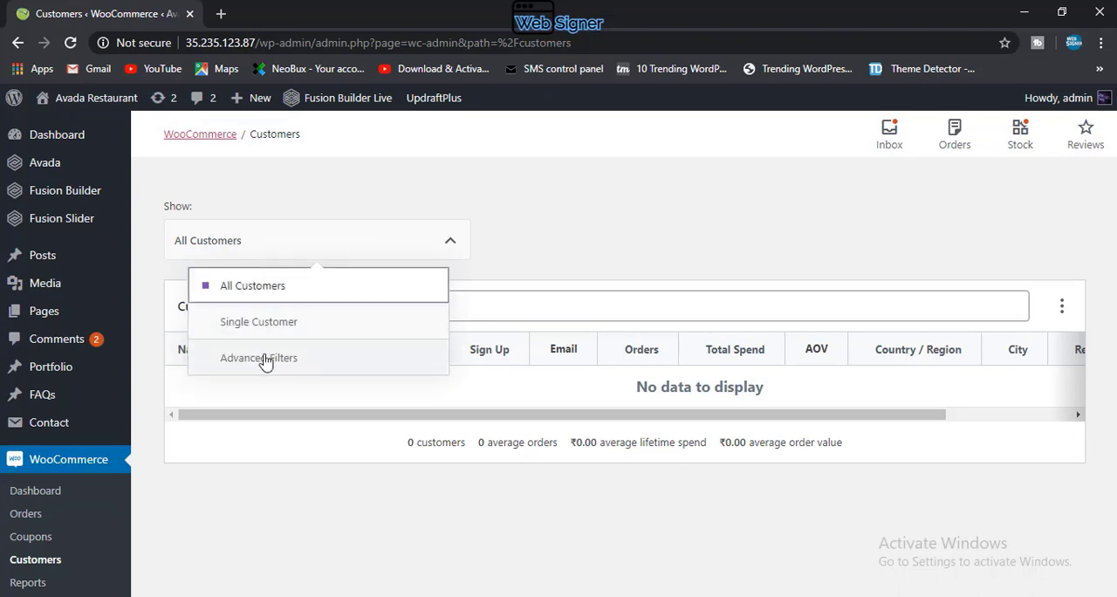
{"action": "left_click", "coordinate": [575, 254]}
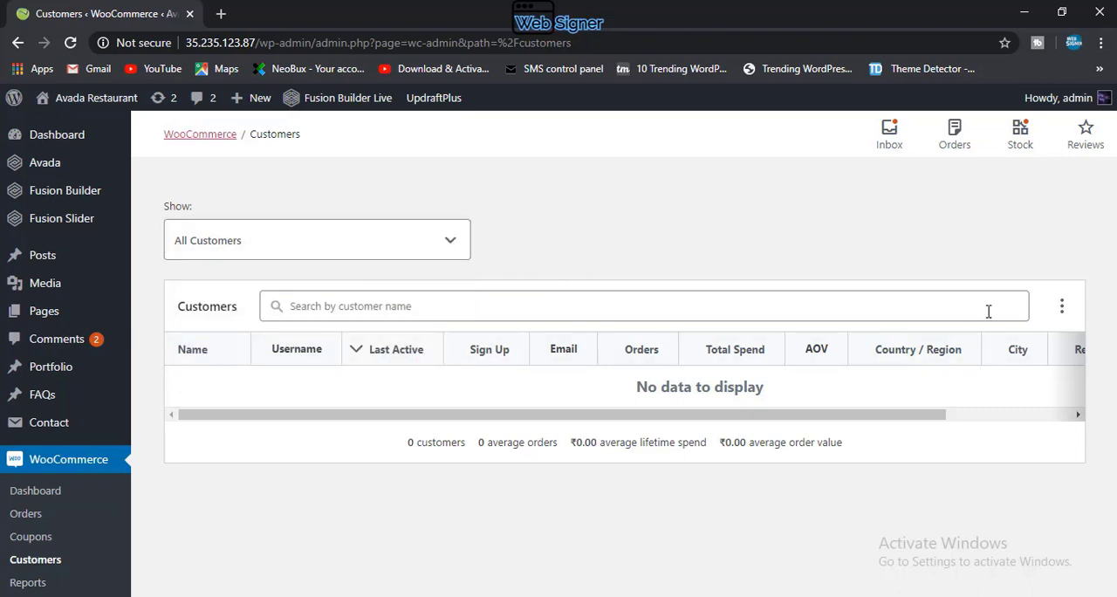
Step: Examine the customer table's column visibility options, switching the Sign Up column off and on again
{"action": "left_click", "coordinate": [1062, 310]}
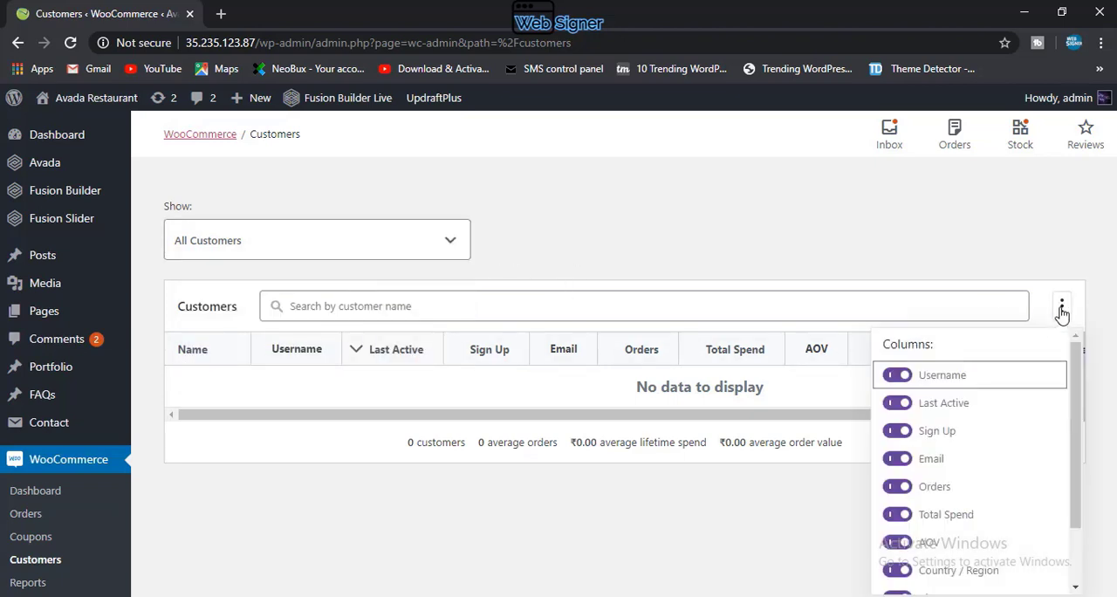
{"action": "scroll", "coordinate": [955, 375], "scroll_direction": "down", "scroll_amount": 3}
{"action": "scroll", "coordinate": [951, 397], "scroll_direction": "up", "scroll_amount": 3}
{"action": "scroll", "coordinate": [946, 425], "scroll_direction": "down", "scroll_amount": 2}
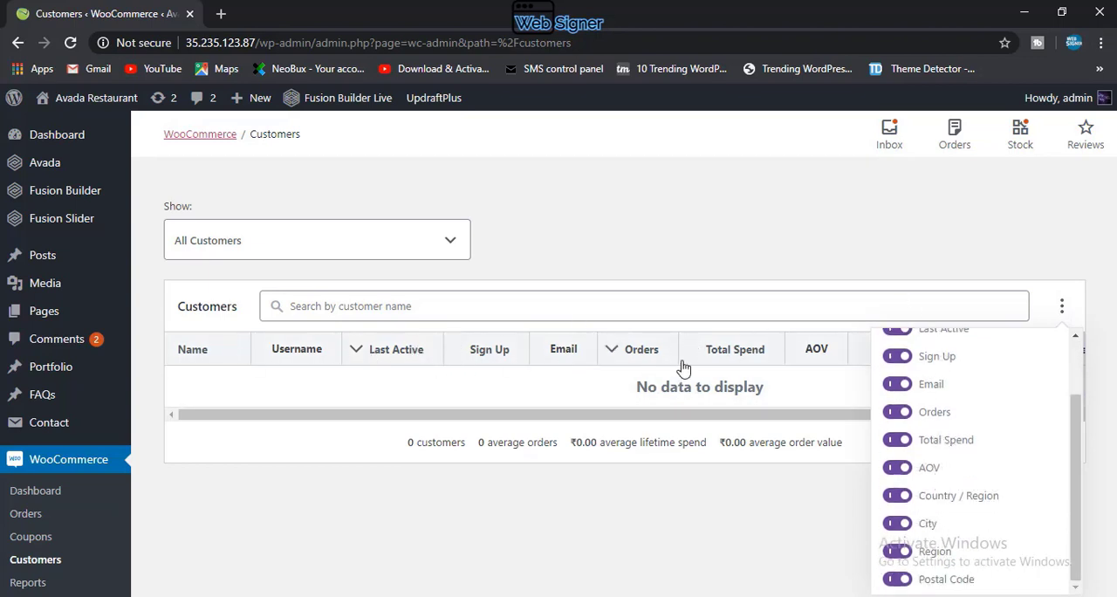
{"action": "left_click", "coordinate": [899, 358]}
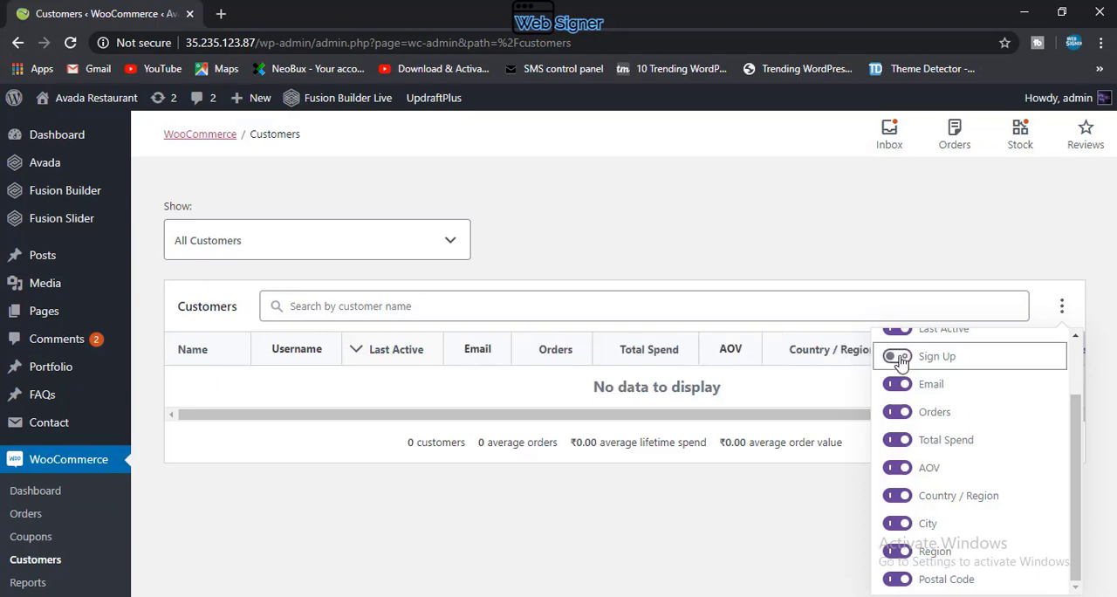
{"action": "left_click", "coordinate": [899, 358]}
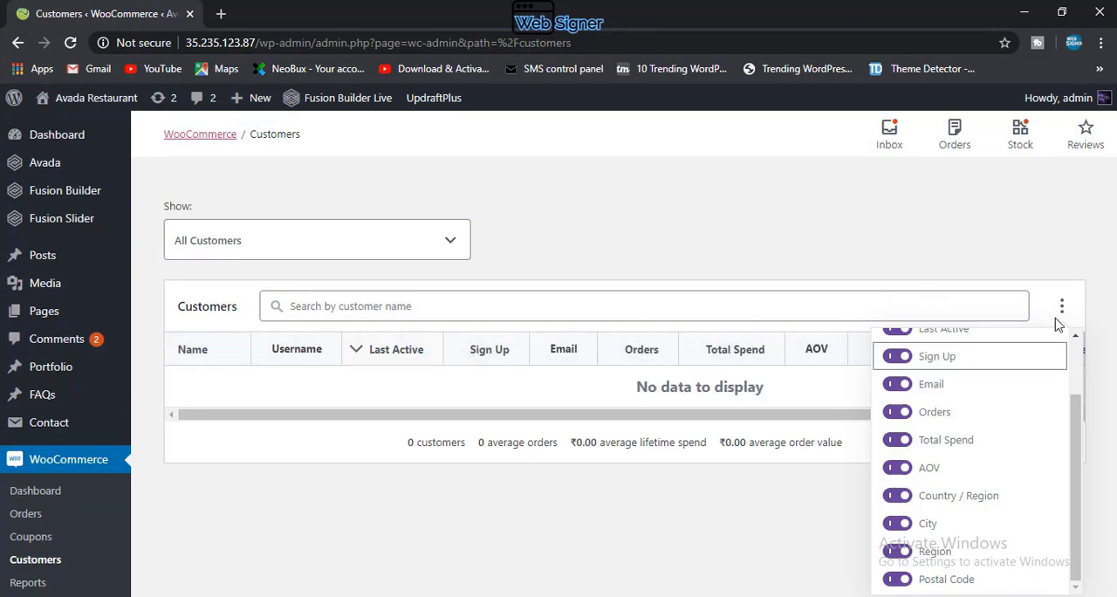
{"action": "left_click", "coordinate": [1062, 307]}
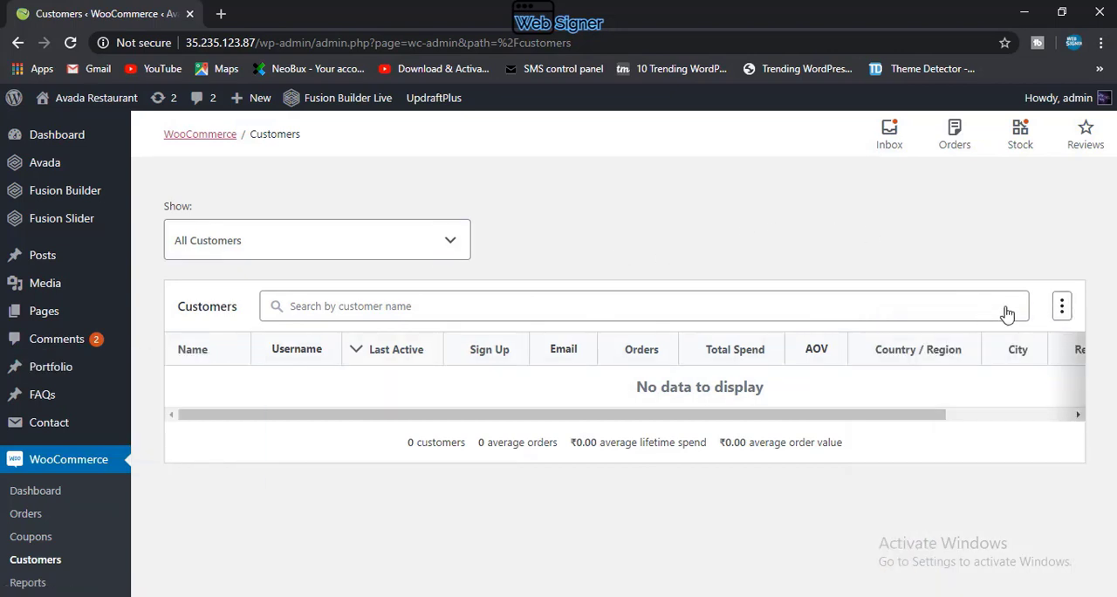
{"action": "left_click", "coordinate": [1064, 306]}
{"action": "scroll", "coordinate": [969, 453], "scroll_direction": "down", "scroll_amount": 2}
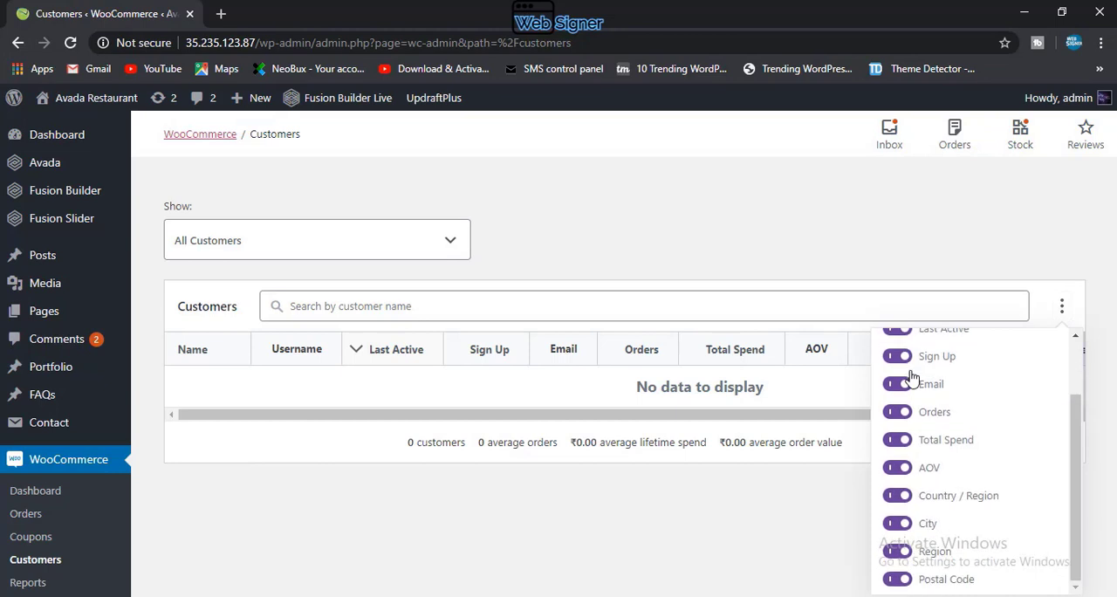
{"action": "left_click", "coordinate": [545, 270]}
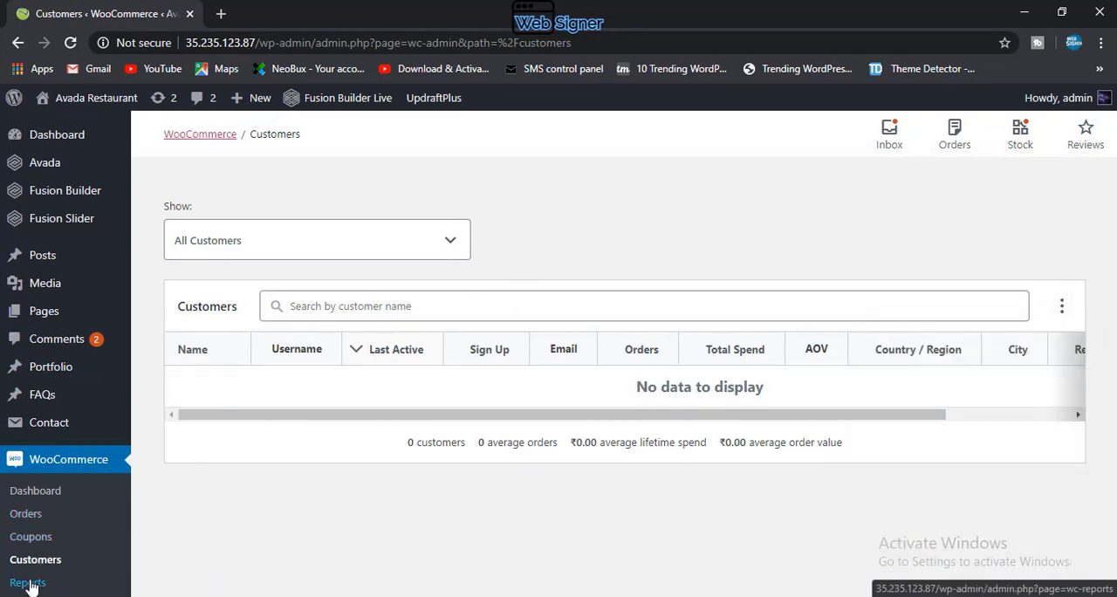
Step: Open the WooCommerce reports and examine the sales by date report for the last 7 days
{"action": "left_click", "coordinate": [28, 583]}
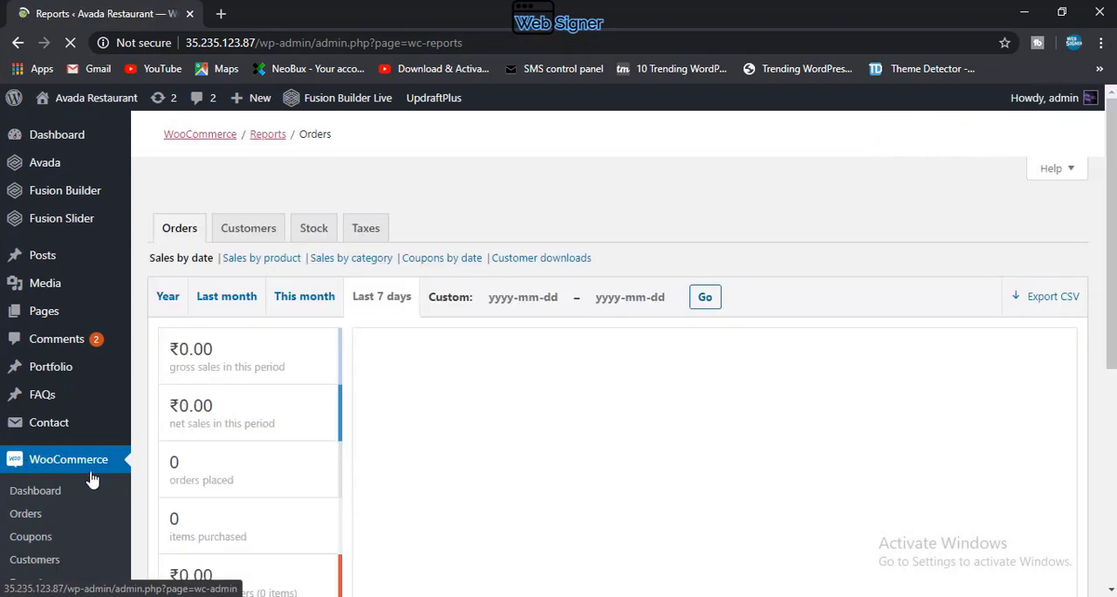
{"action": "scroll", "coordinate": [341, 299], "scroll_direction": "down", "scroll_amount": 2}
{"action": "scroll", "coordinate": [341, 297], "scroll_direction": "up", "scroll_amount": 2}
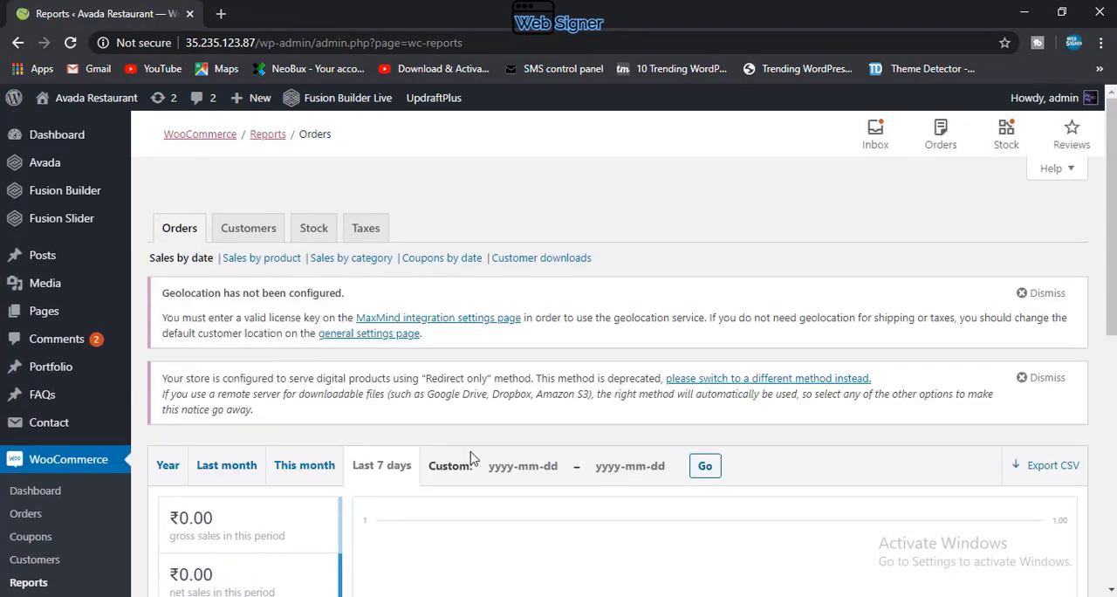
{"action": "scroll", "coordinate": [470, 460], "scroll_direction": "down", "scroll_amount": 3}
{"action": "scroll", "coordinate": [353, 227], "scroll_direction": "up", "scroll_amount": 1}
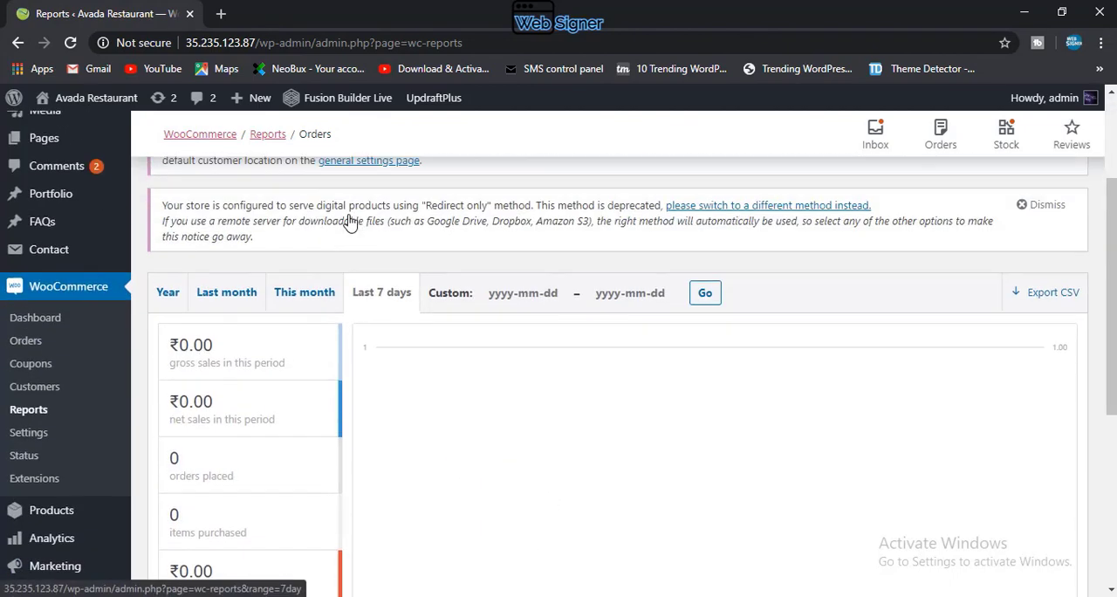
{"action": "scroll", "coordinate": [349, 223], "scroll_direction": "up", "scroll_amount": 2}
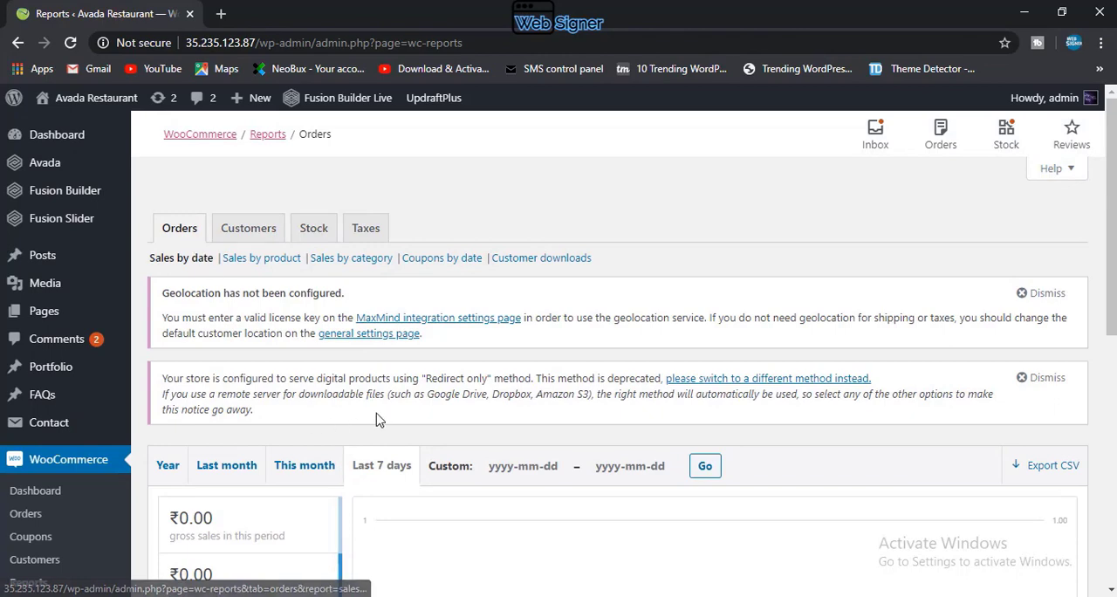
{"action": "scroll", "coordinate": [414, 498], "scroll_direction": "down", "scroll_amount": 3}
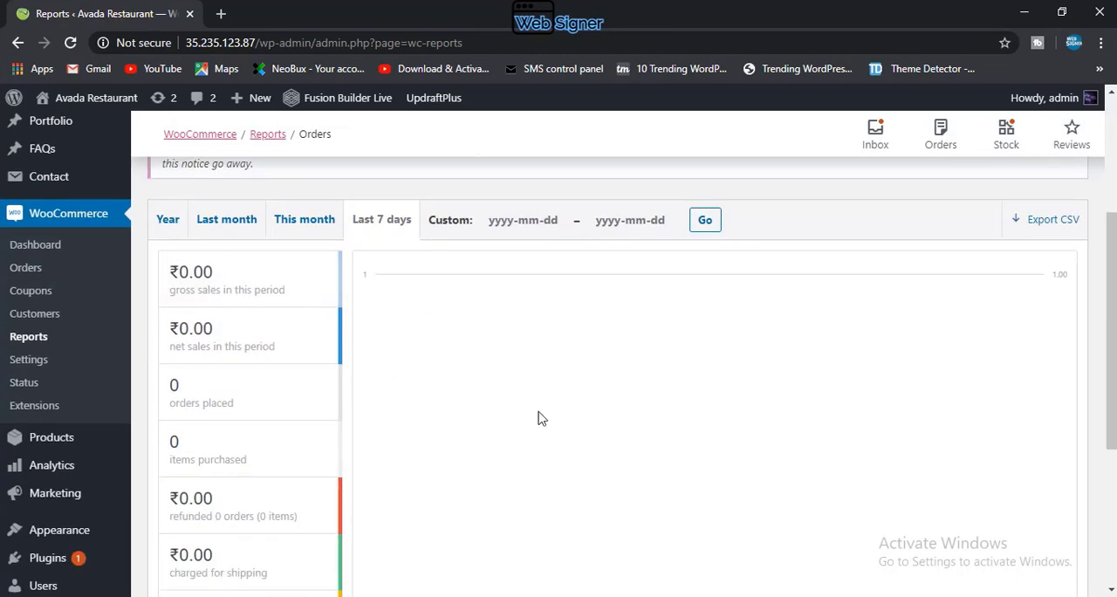
Step: Review the sales chart down to its date axis, plus the Orders, Customers, Stock and Taxes report categories
{"action": "scroll", "coordinate": [541, 421], "scroll_direction": "down", "scroll_amount": 3}
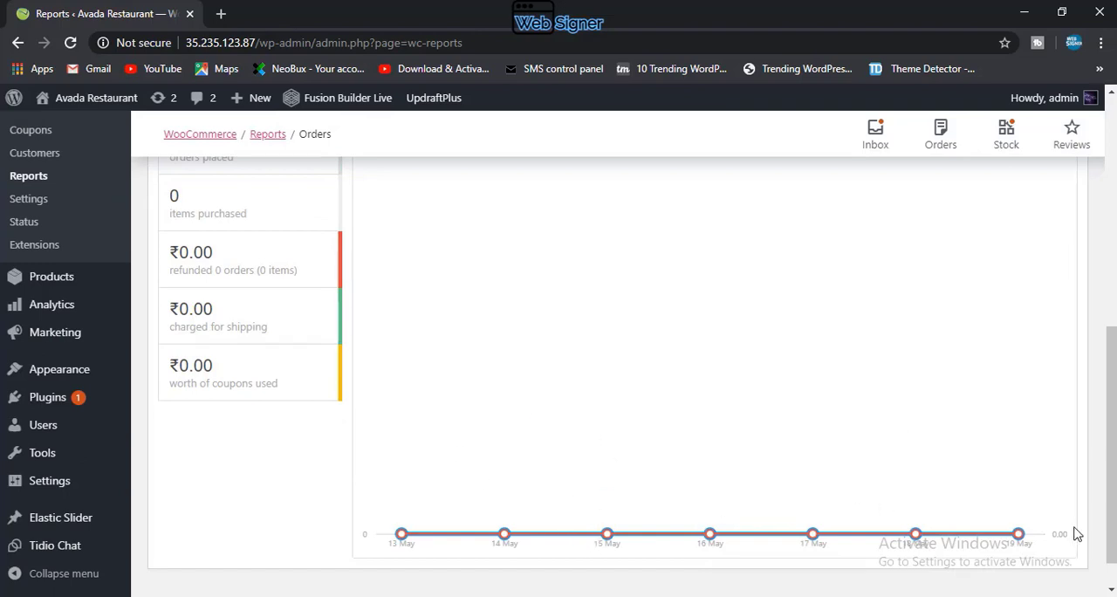
{"action": "scroll", "coordinate": [763, 471], "scroll_direction": "up", "scroll_amount": 6}
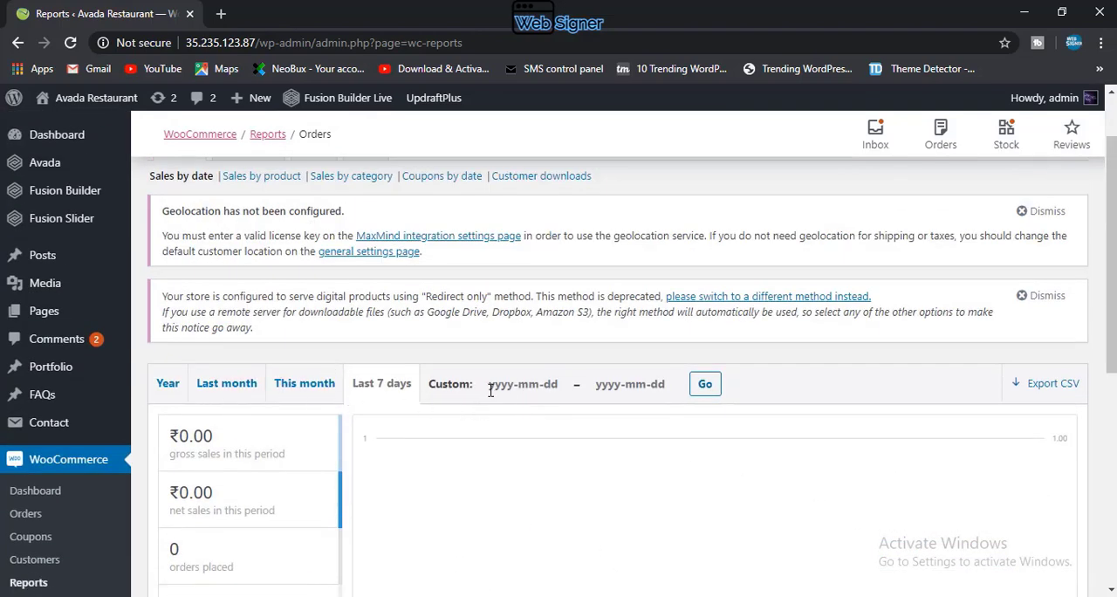
{"action": "scroll", "coordinate": [460, 384], "scroll_direction": "up", "scroll_amount": 1}
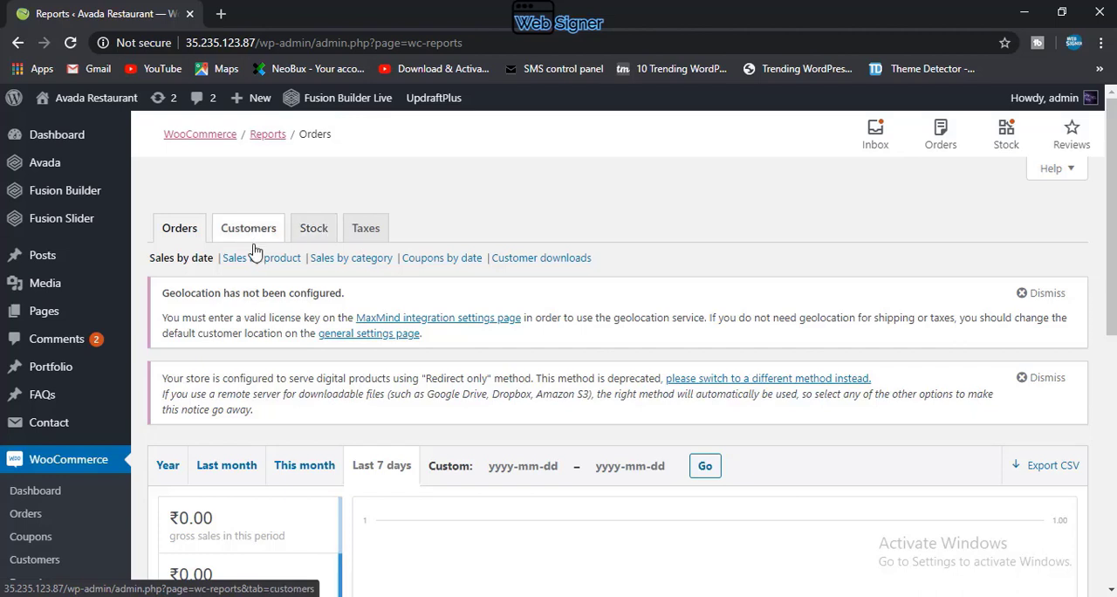
Step: Open the WooCommerce system status page and examine its WordPress environment, server environment and database sections
{"action": "scroll", "coordinate": [55, 519], "scroll_direction": "down", "scroll_amount": 2}
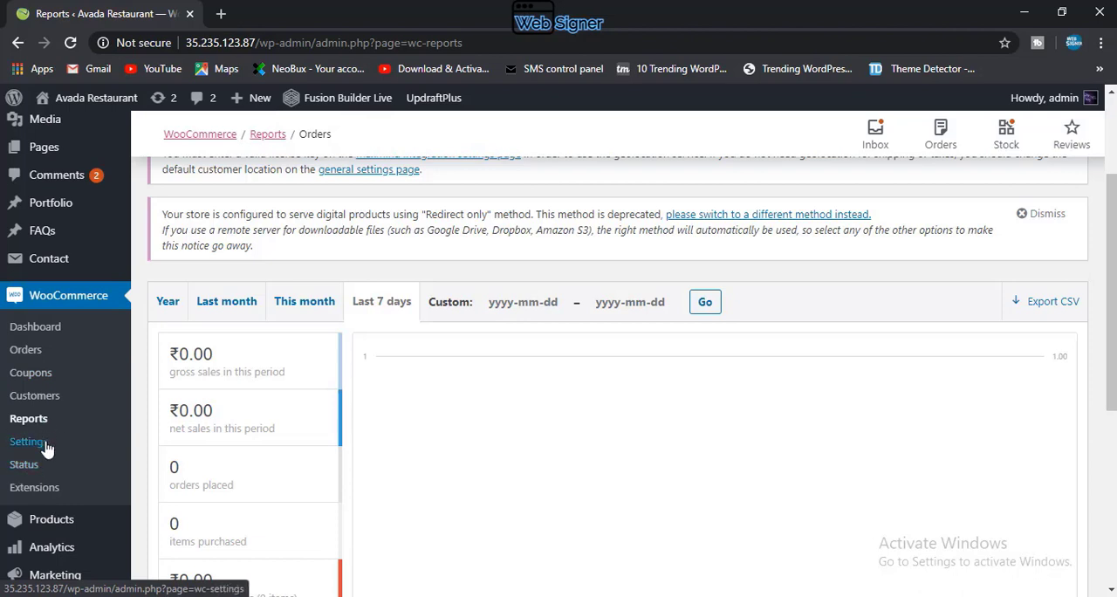
{"action": "left_click", "coordinate": [23, 468]}
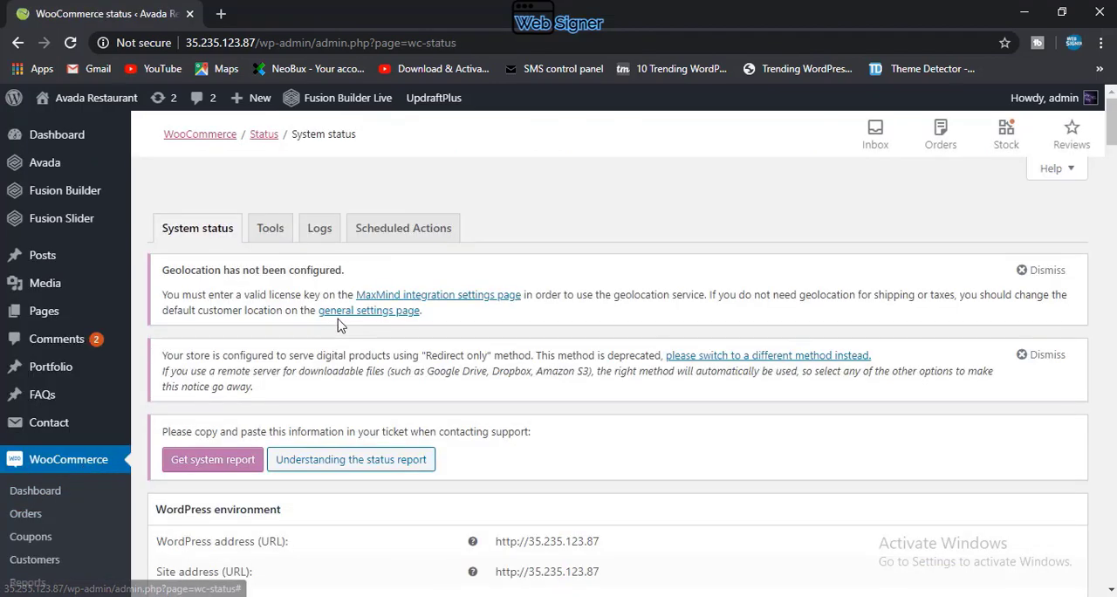
{"action": "scroll", "coordinate": [333, 326], "scroll_direction": "down", "scroll_amount": 3}
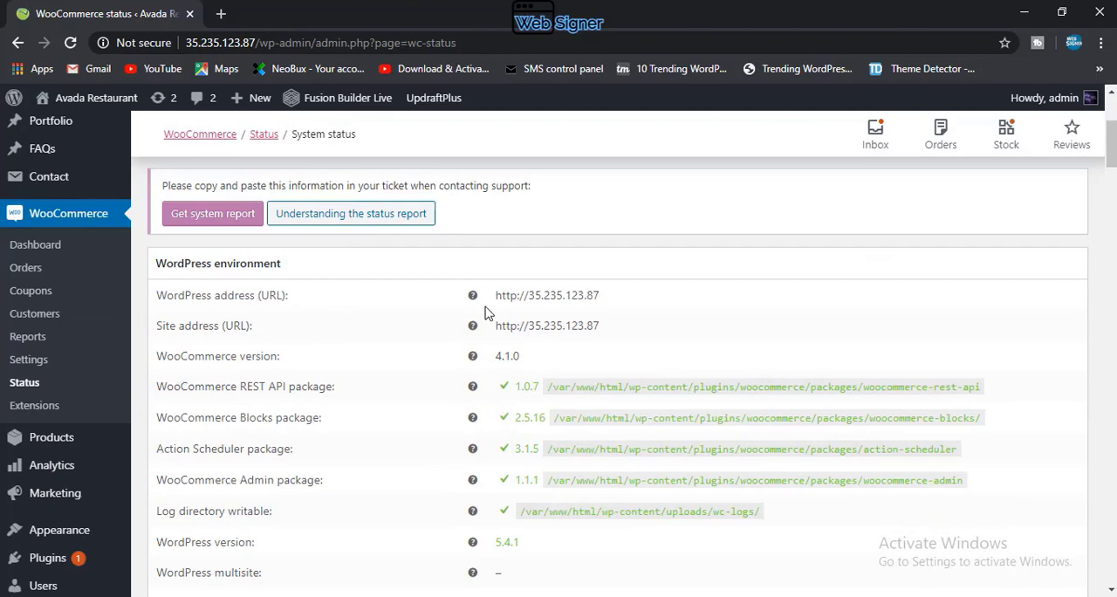
{"action": "scroll", "coordinate": [572, 276], "scroll_direction": "down", "scroll_amount": 10}
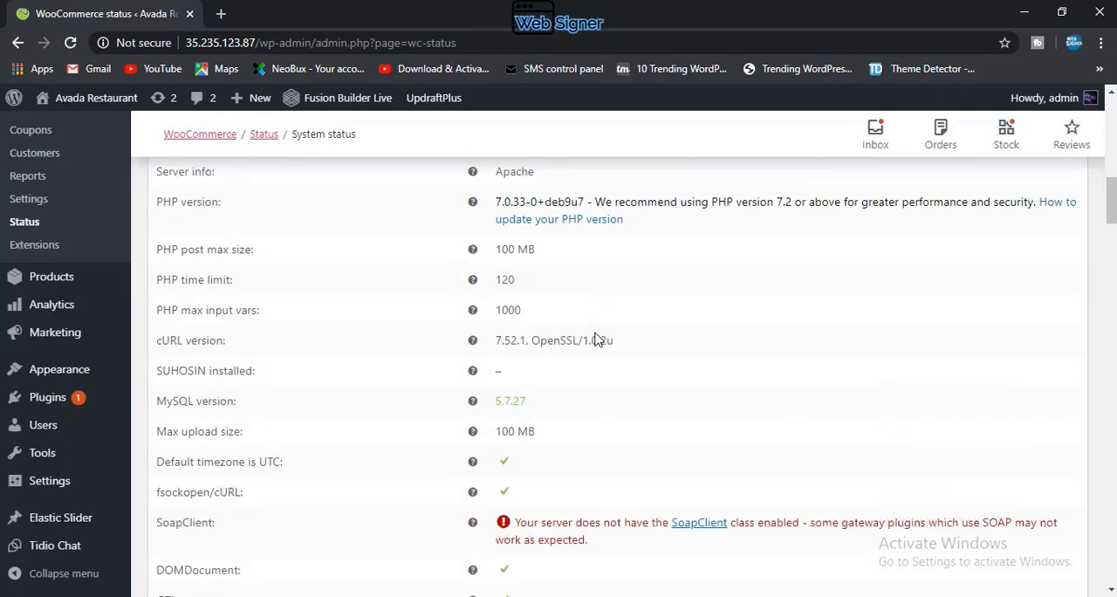
{"action": "scroll", "coordinate": [595, 339], "scroll_direction": "down", "scroll_amount": 4}
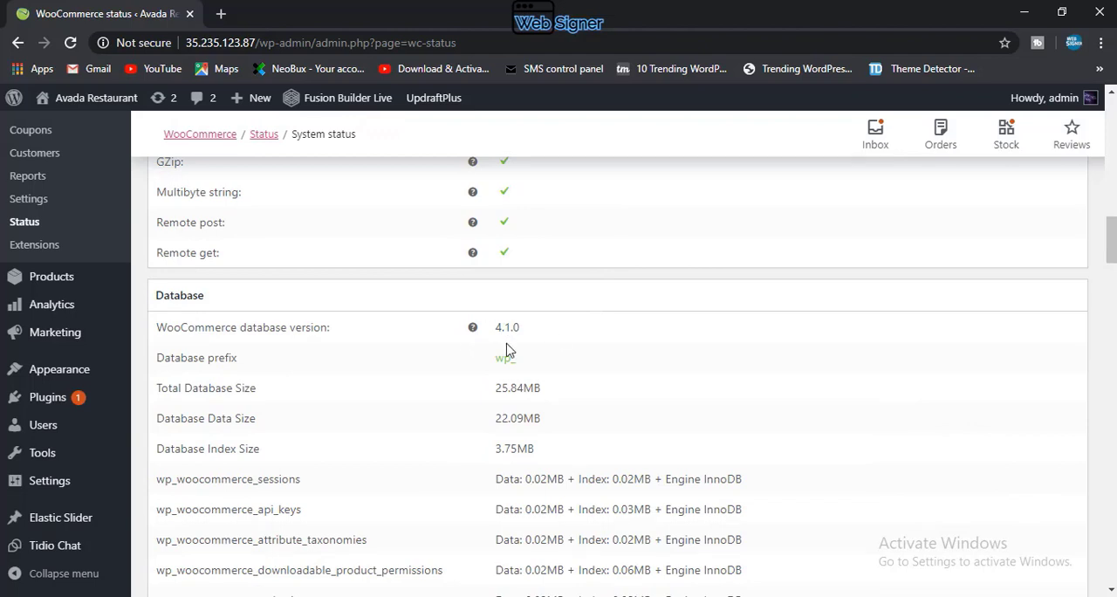
{"action": "scroll", "coordinate": [448, 299], "scroll_direction": "up", "scroll_amount": 2}
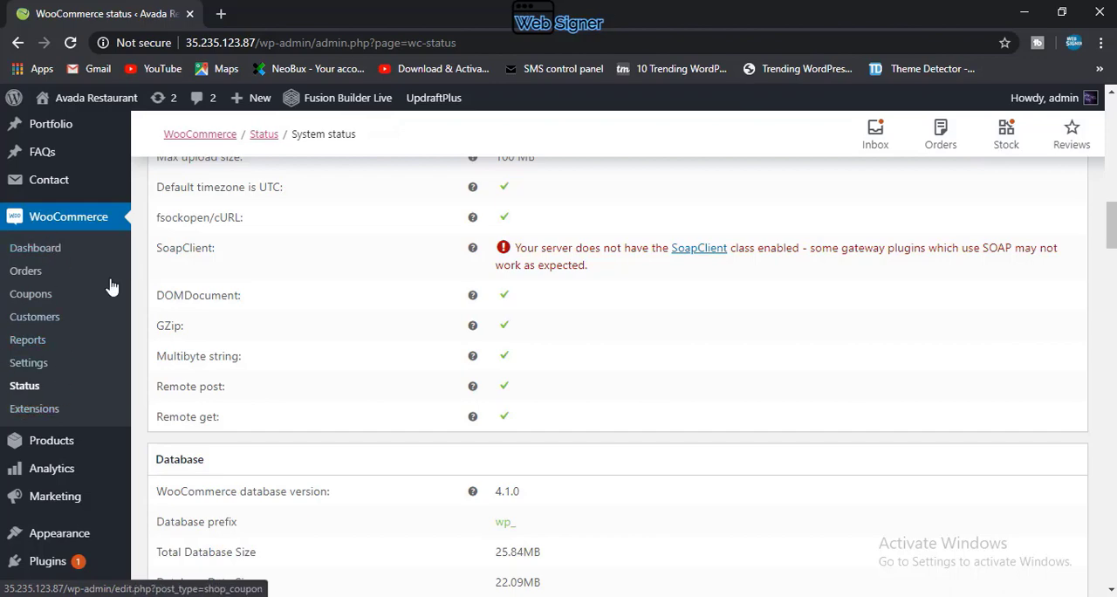
{"action": "scroll", "coordinate": [40, 282], "scroll_direction": "up", "scroll_amount": 3}
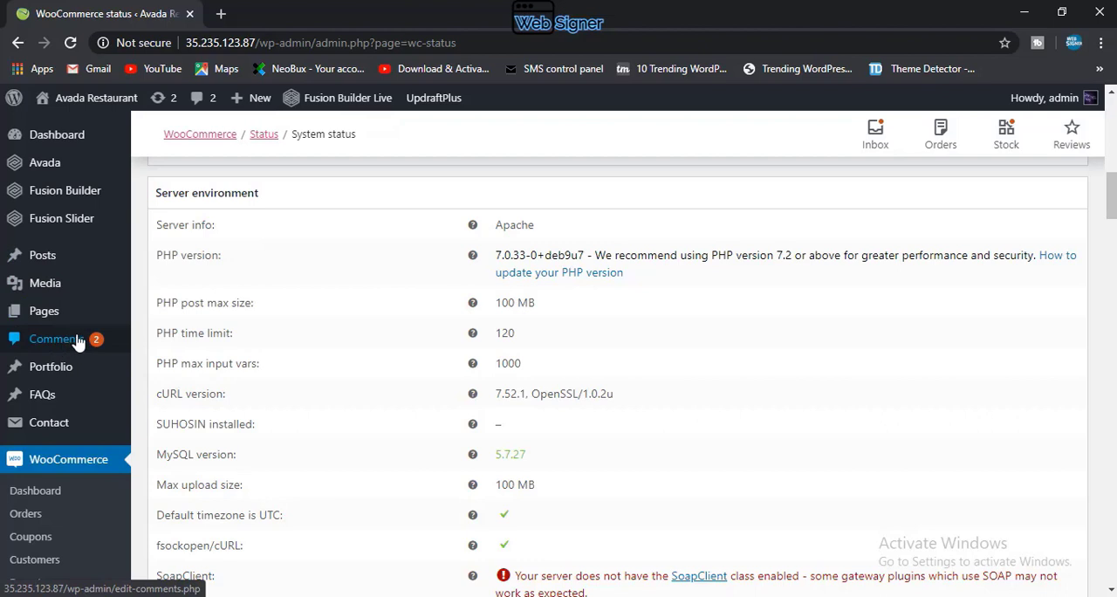
{"action": "mouse_move", "coordinate": [111, 394]}
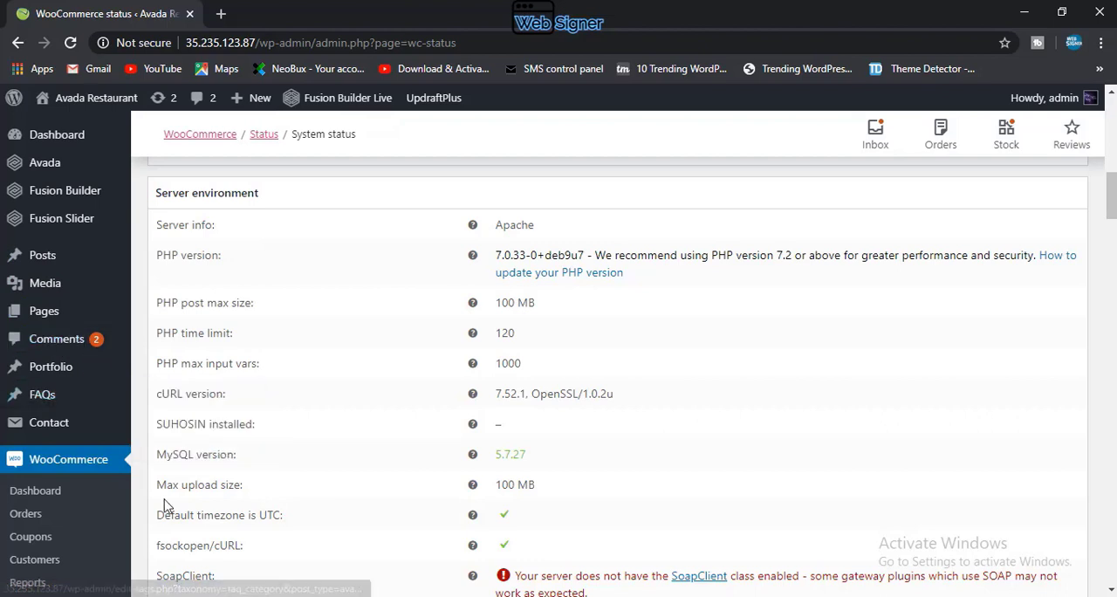